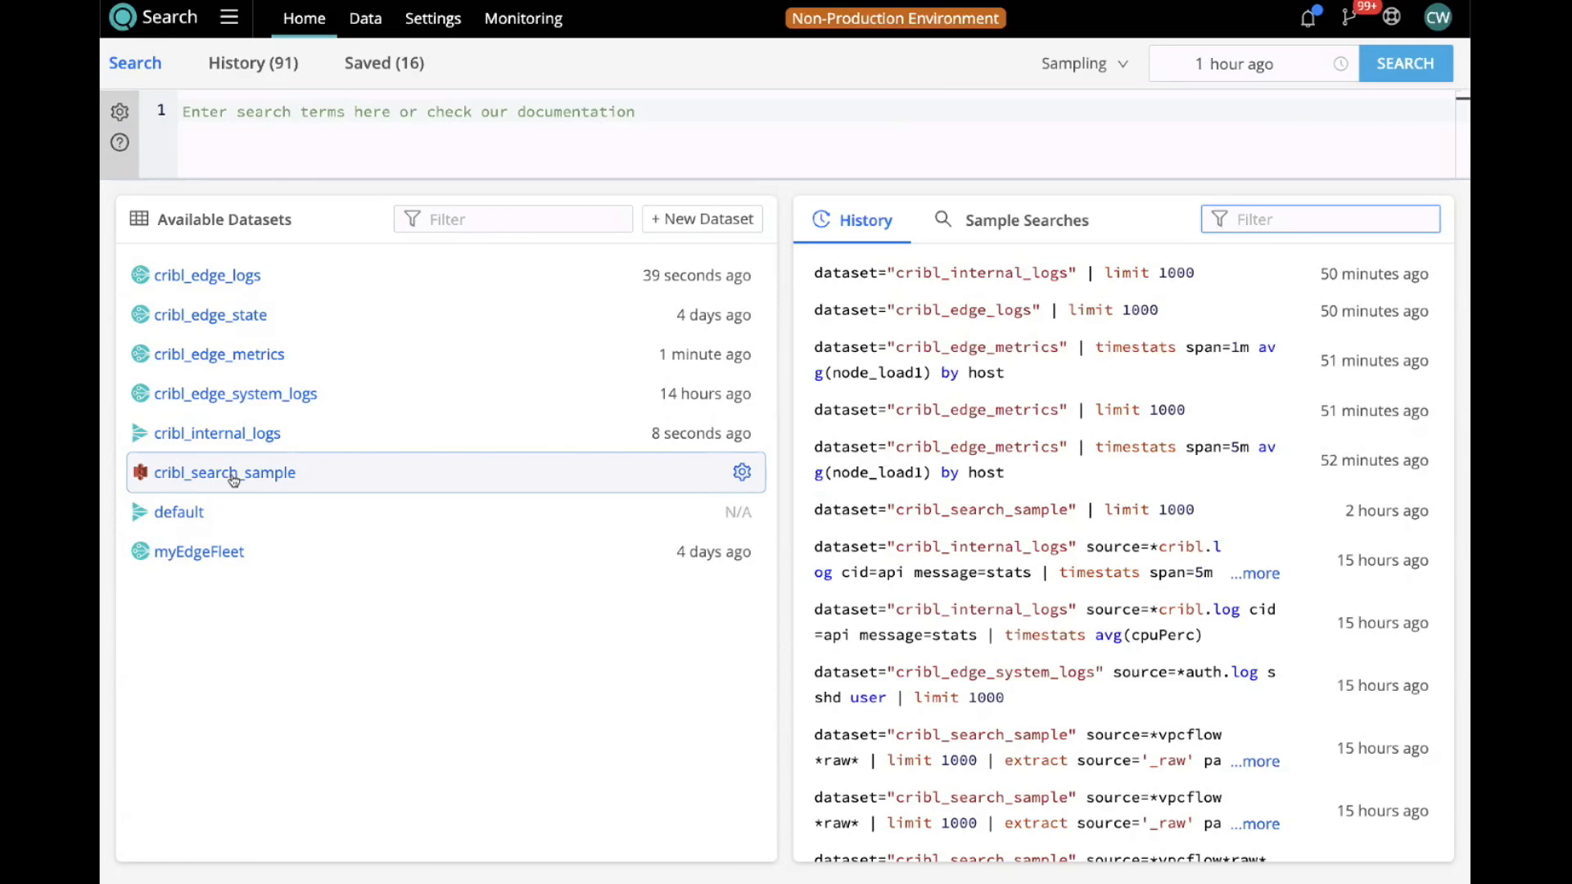
Copy the sample search "Return 100 events" into the query editor and run it on cribl_internal_logs.
{"action": "left_click", "coordinate": [1014, 222]}
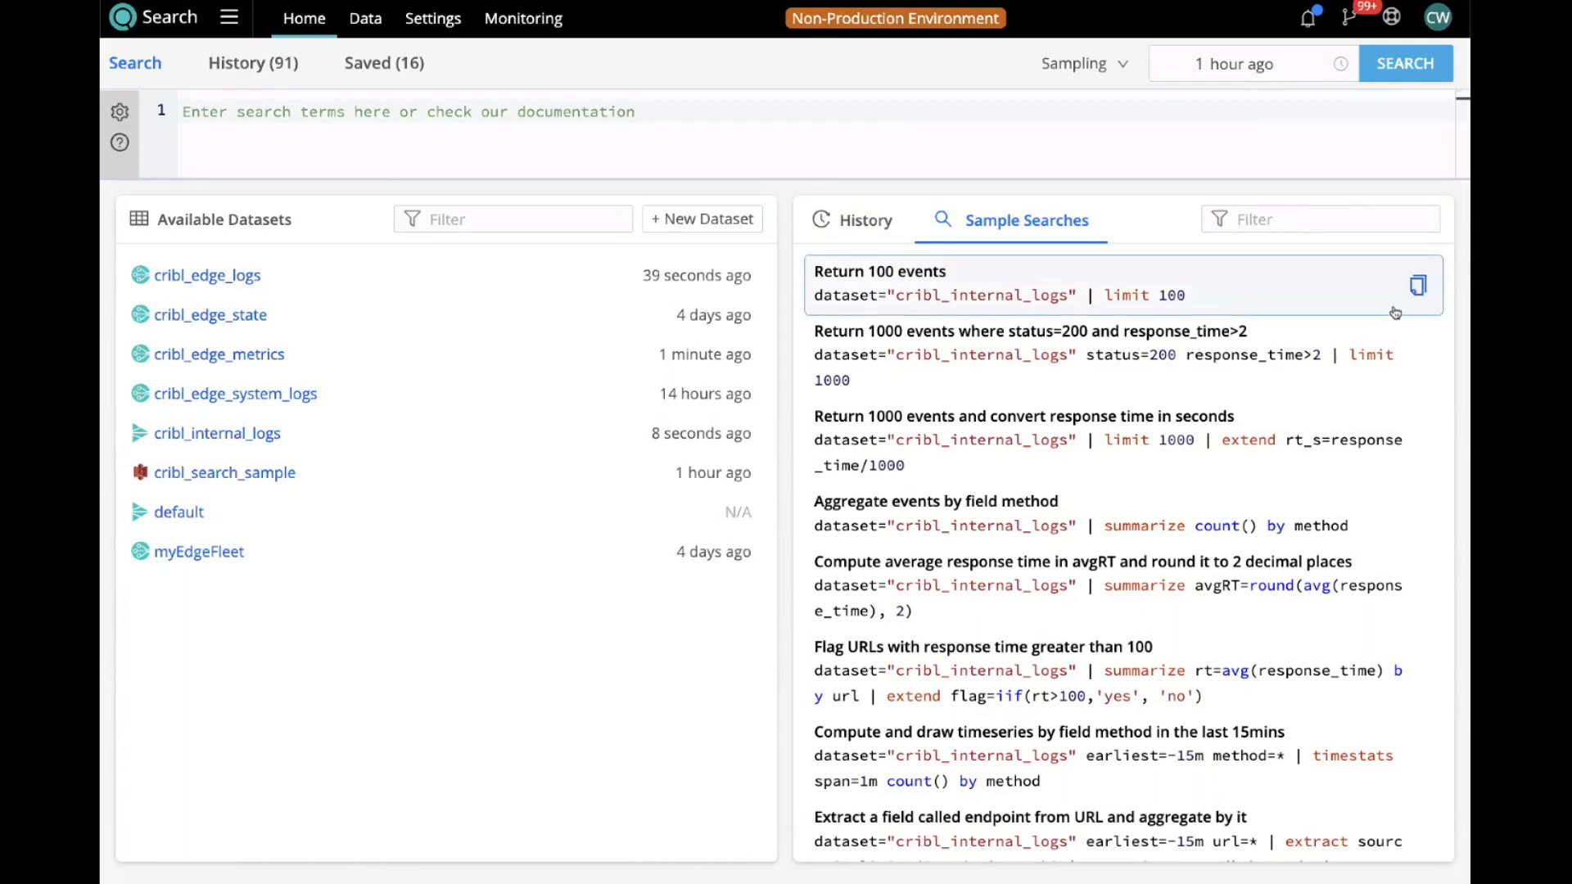
{"action": "left_click", "coordinate": [1419, 288]}
{"action": "left_click", "coordinate": [618, 114]}
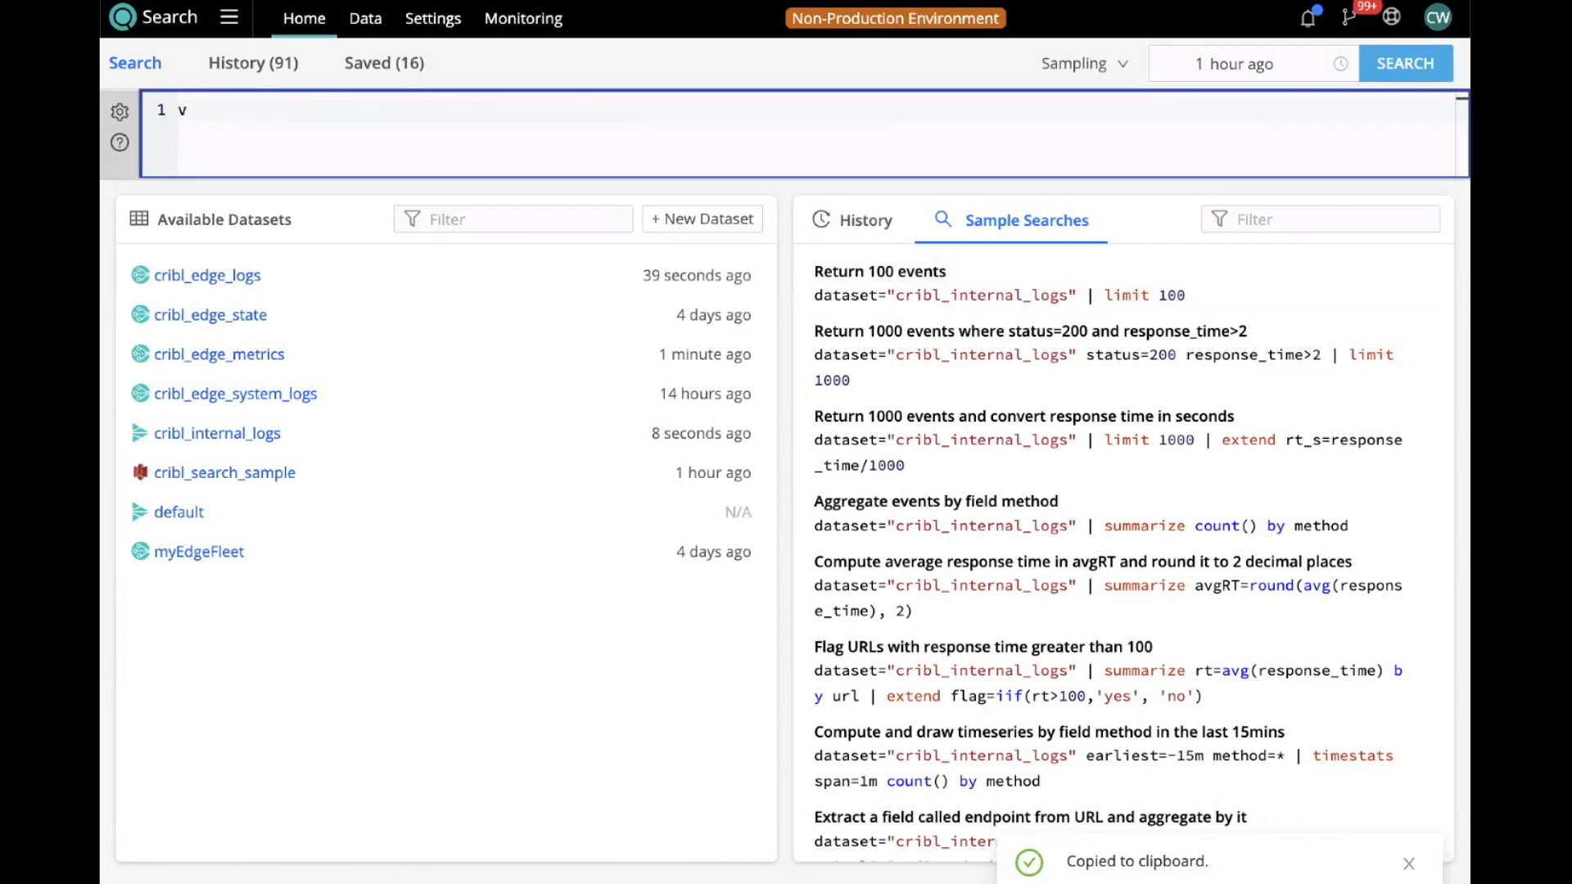
{"action": "key", "text": "ctrl+v"}
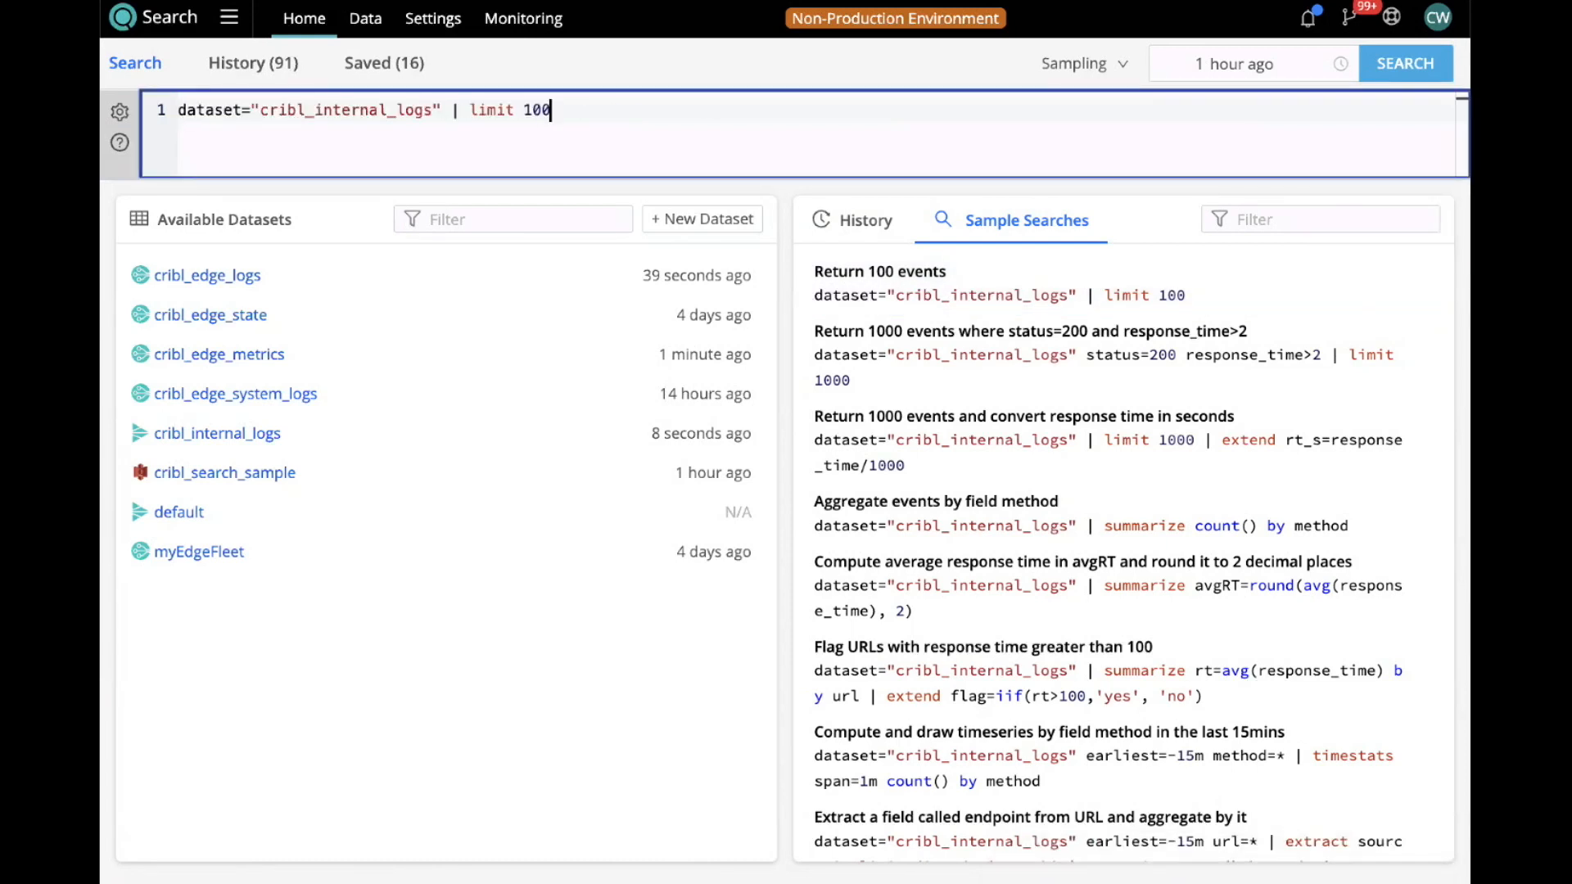
{"action": "key", "text": "Return"}
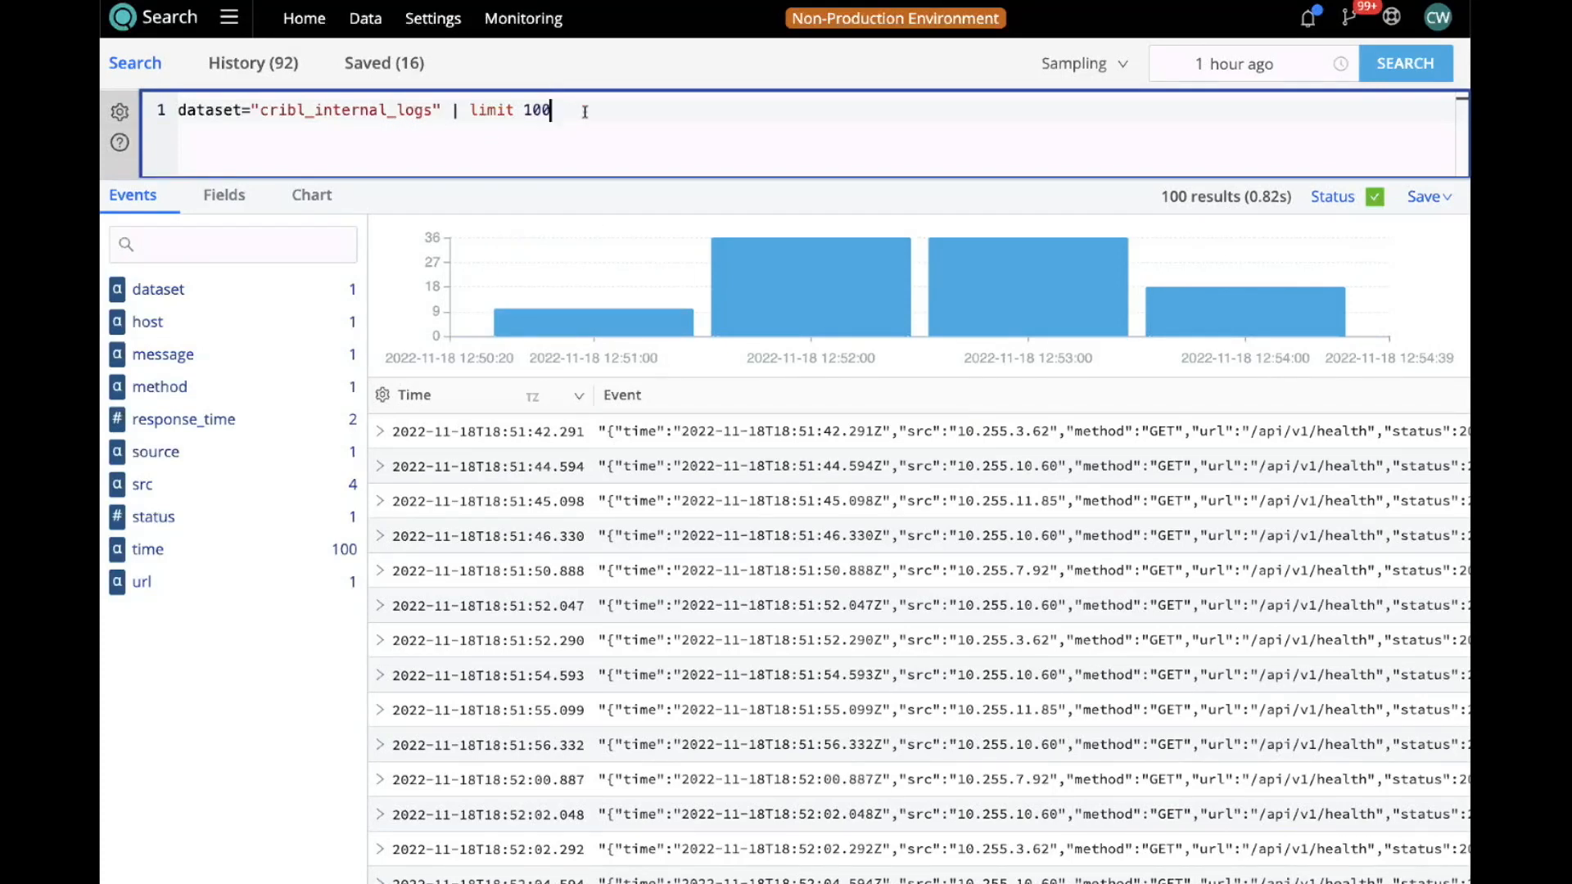
Remove the limit clause from the cribl_internal_logs query and rerun the search.
{"action": "key", "text": "BackSpace"}
{"action": "key", "text": "BackSpace"}
{"action": "key", "text": "BackSpace"}
{"action": "key", "text": "BackSpace"}
{"action": "key", "text": "BackSpace"}
{"action": "key", "text": "BackSpace"}
{"action": "key", "text": "BackSpace"}
{"action": "key", "text": "BackSpace"}
{"action": "key", "text": "BackSpace"}
{"action": "key", "text": "BackSpace"}
{"action": "key", "text": "BackSpace"}
{"action": "key", "text": "BackSpace"}
{"action": "key", "text": "Return"}
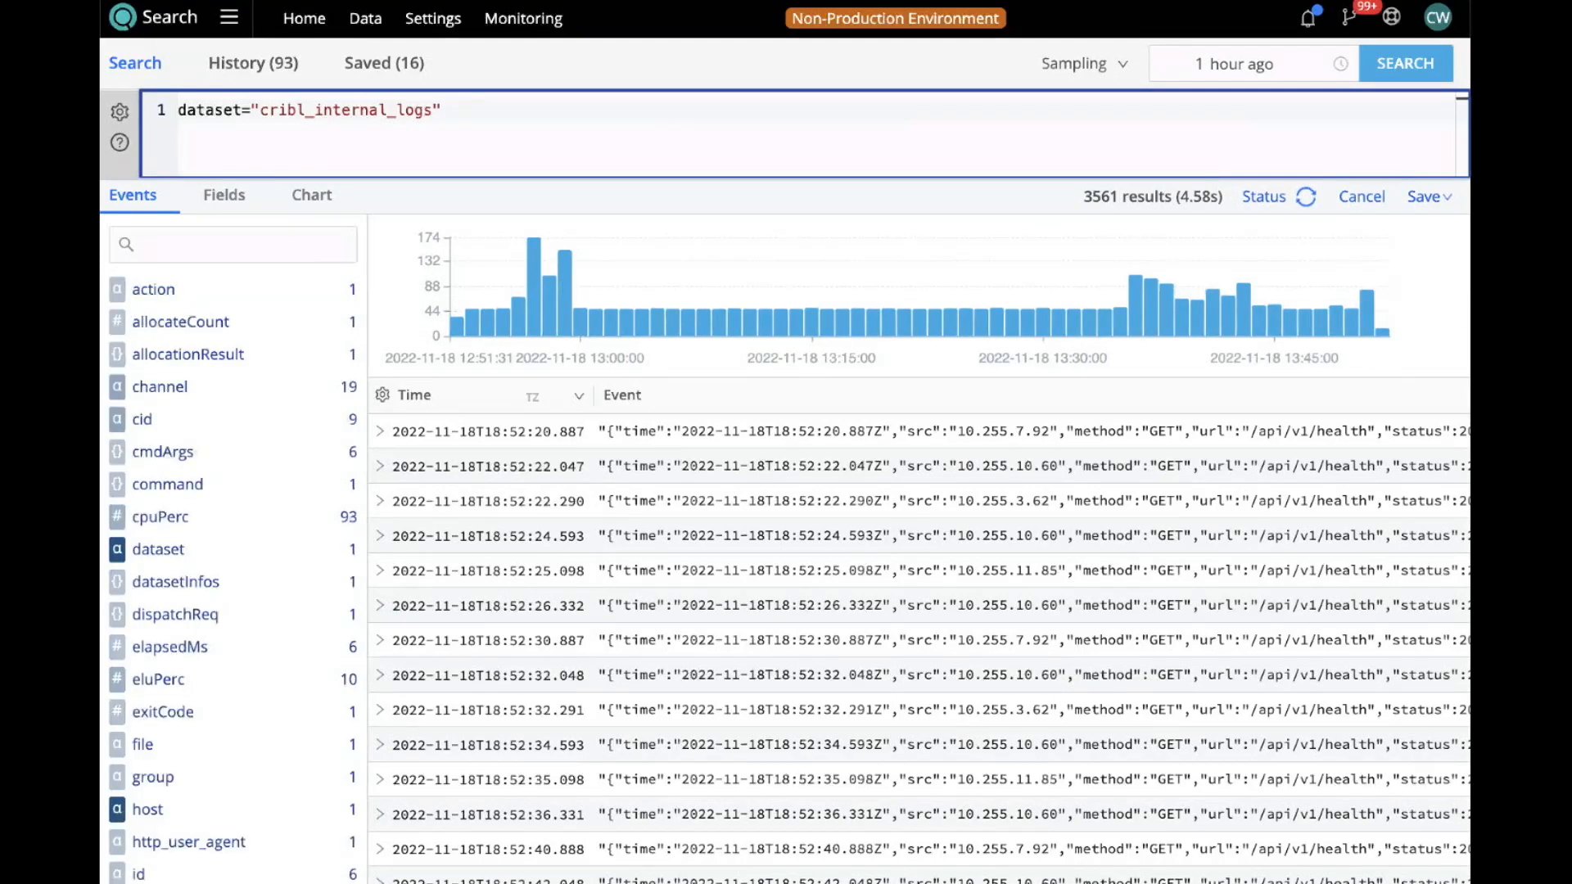
Append "| limit 10" to the cribl_internal_logs query and run the search.
{"action": "type", "text": "| "}
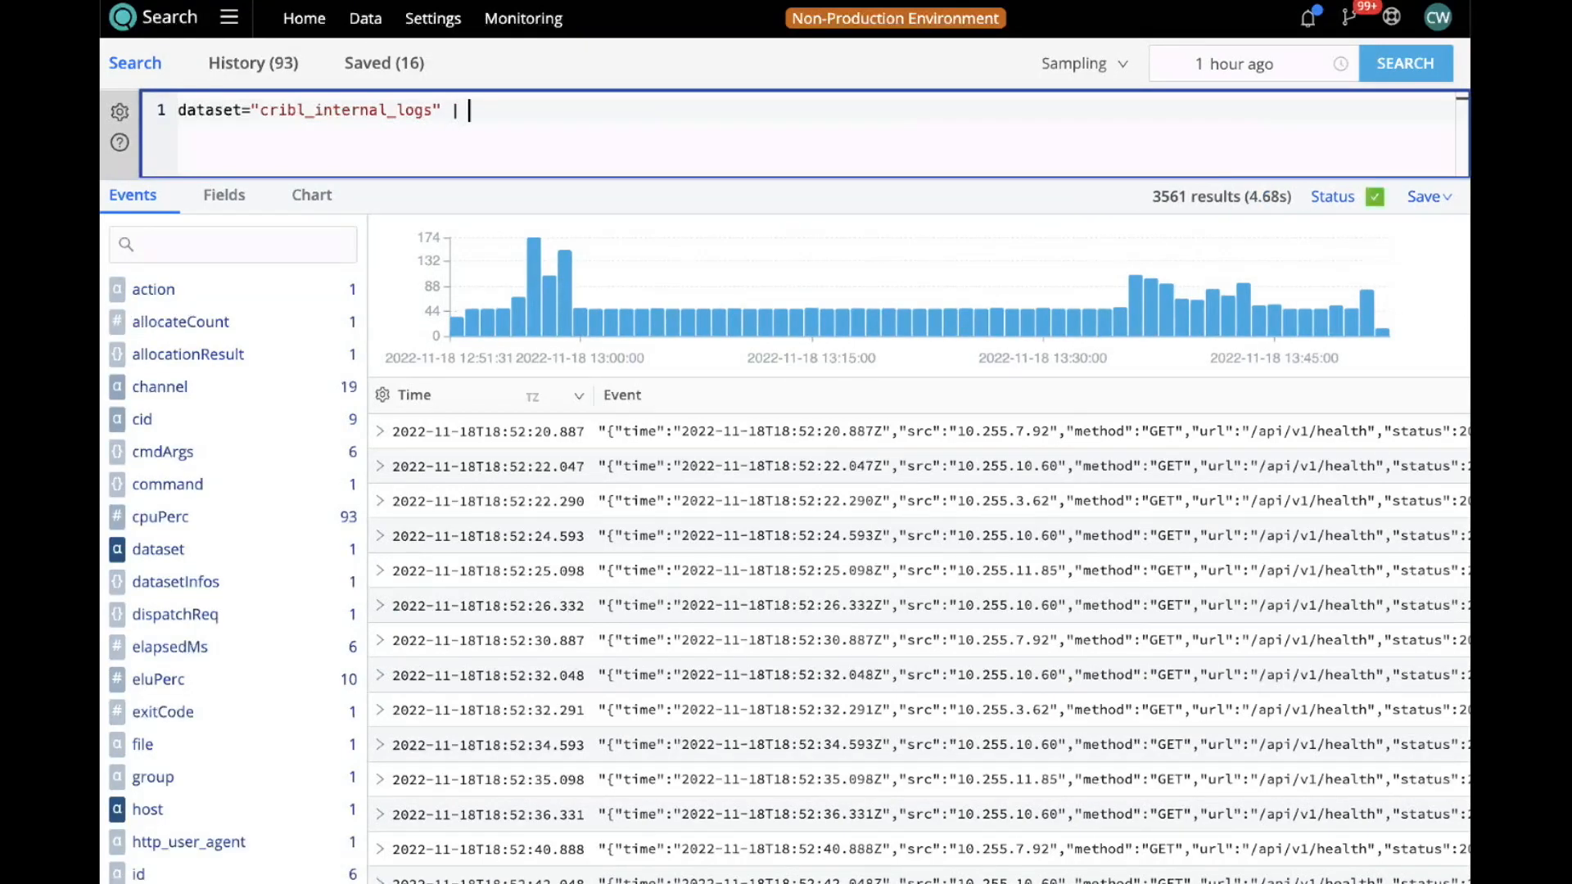
{"action": "type", "text": "lim"}
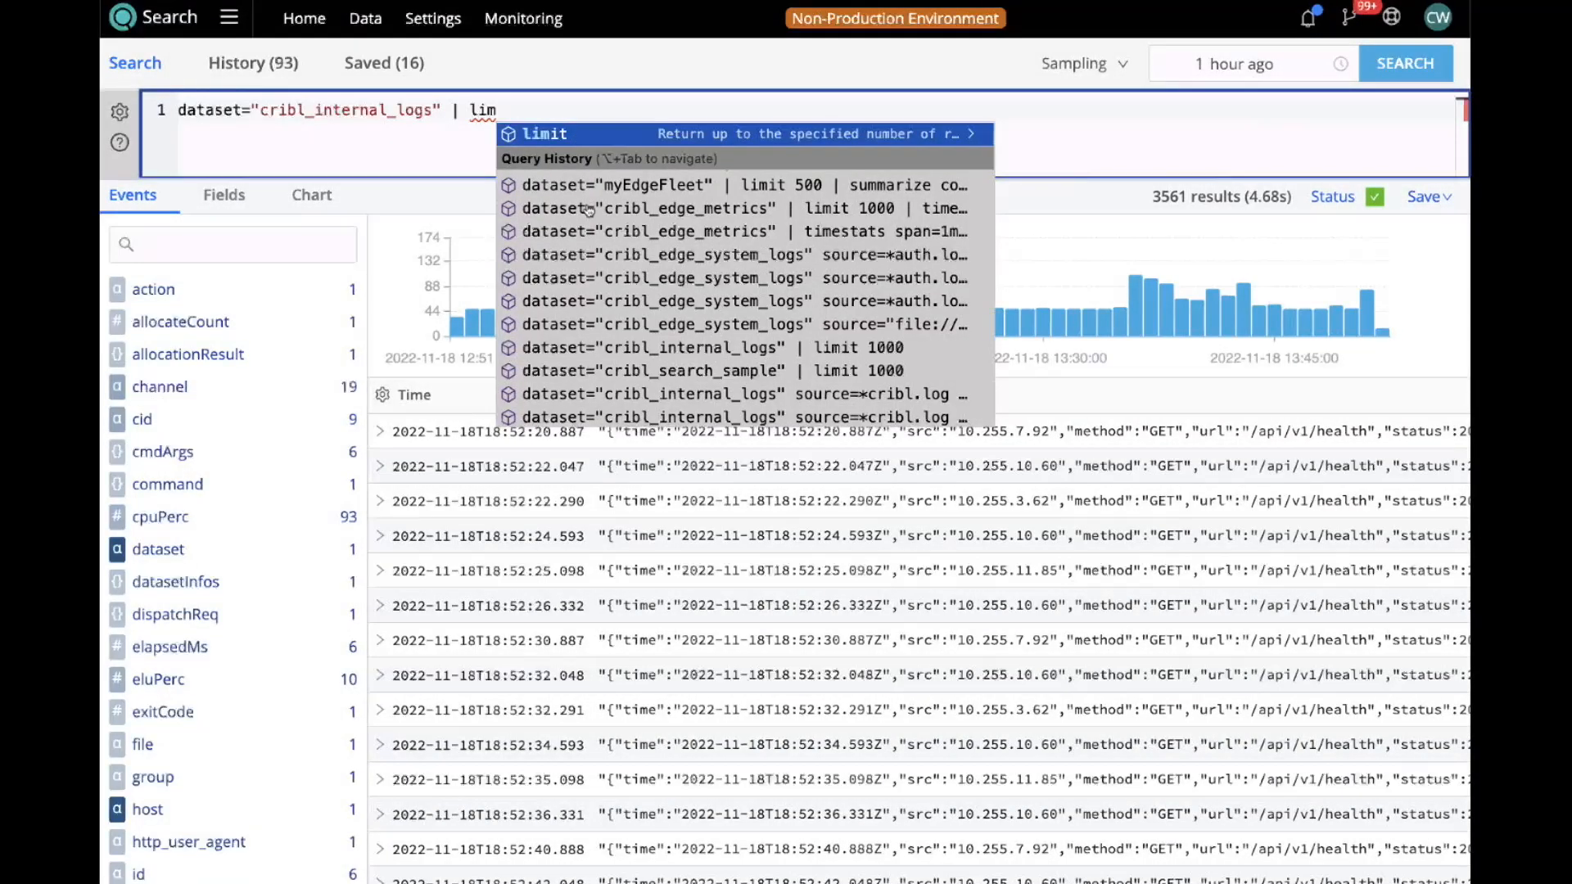
{"action": "left_click", "coordinate": [585, 135]}
{"action": "type", "text": "10"}
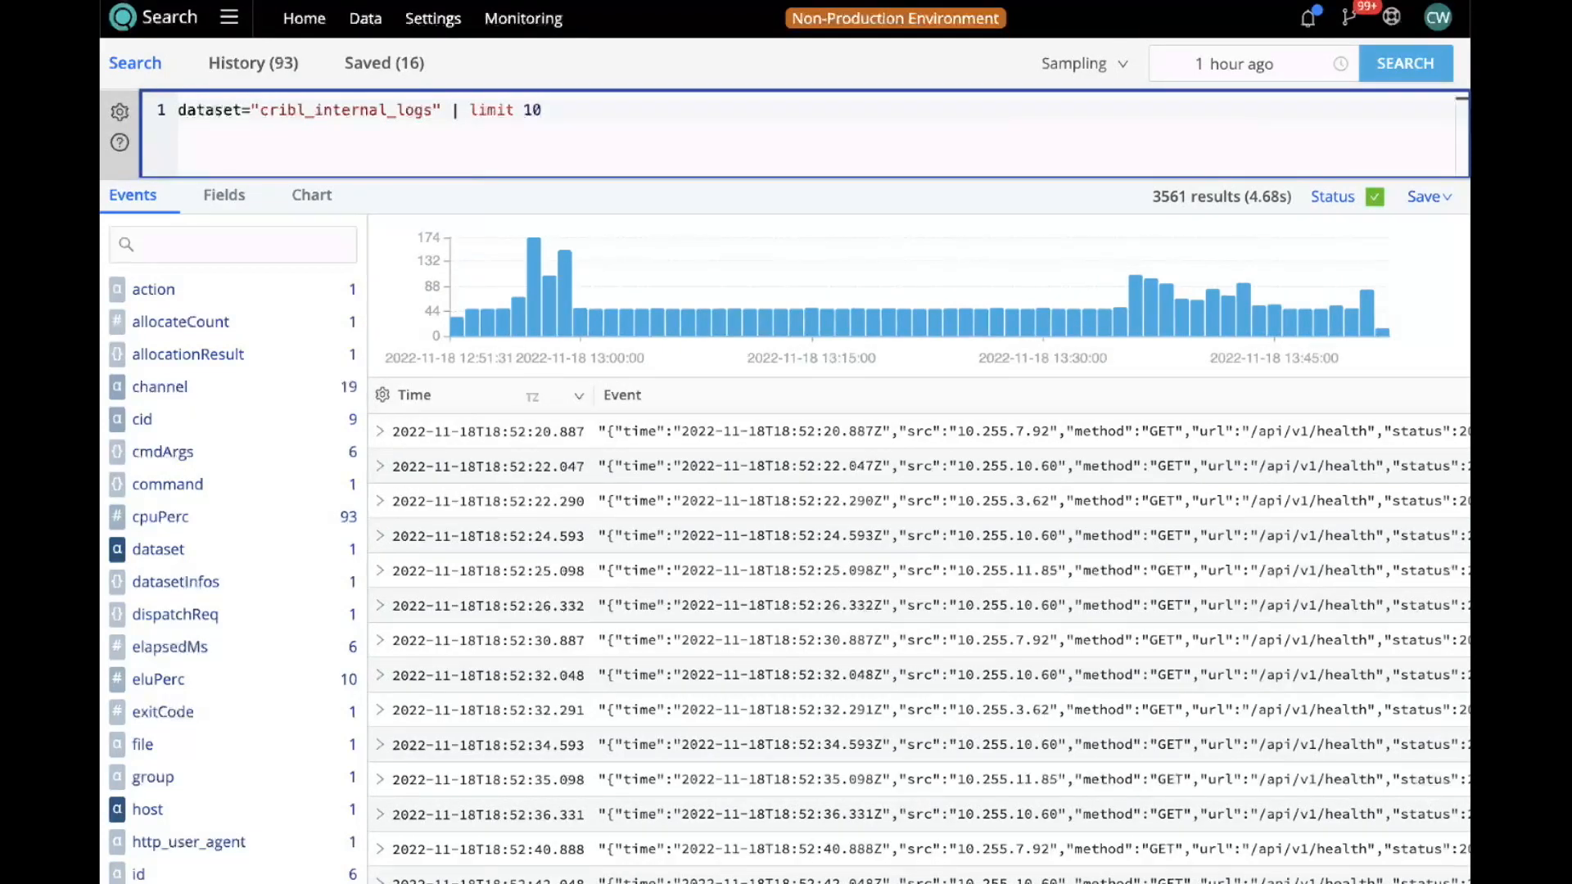
{"action": "key", "text": "Return"}
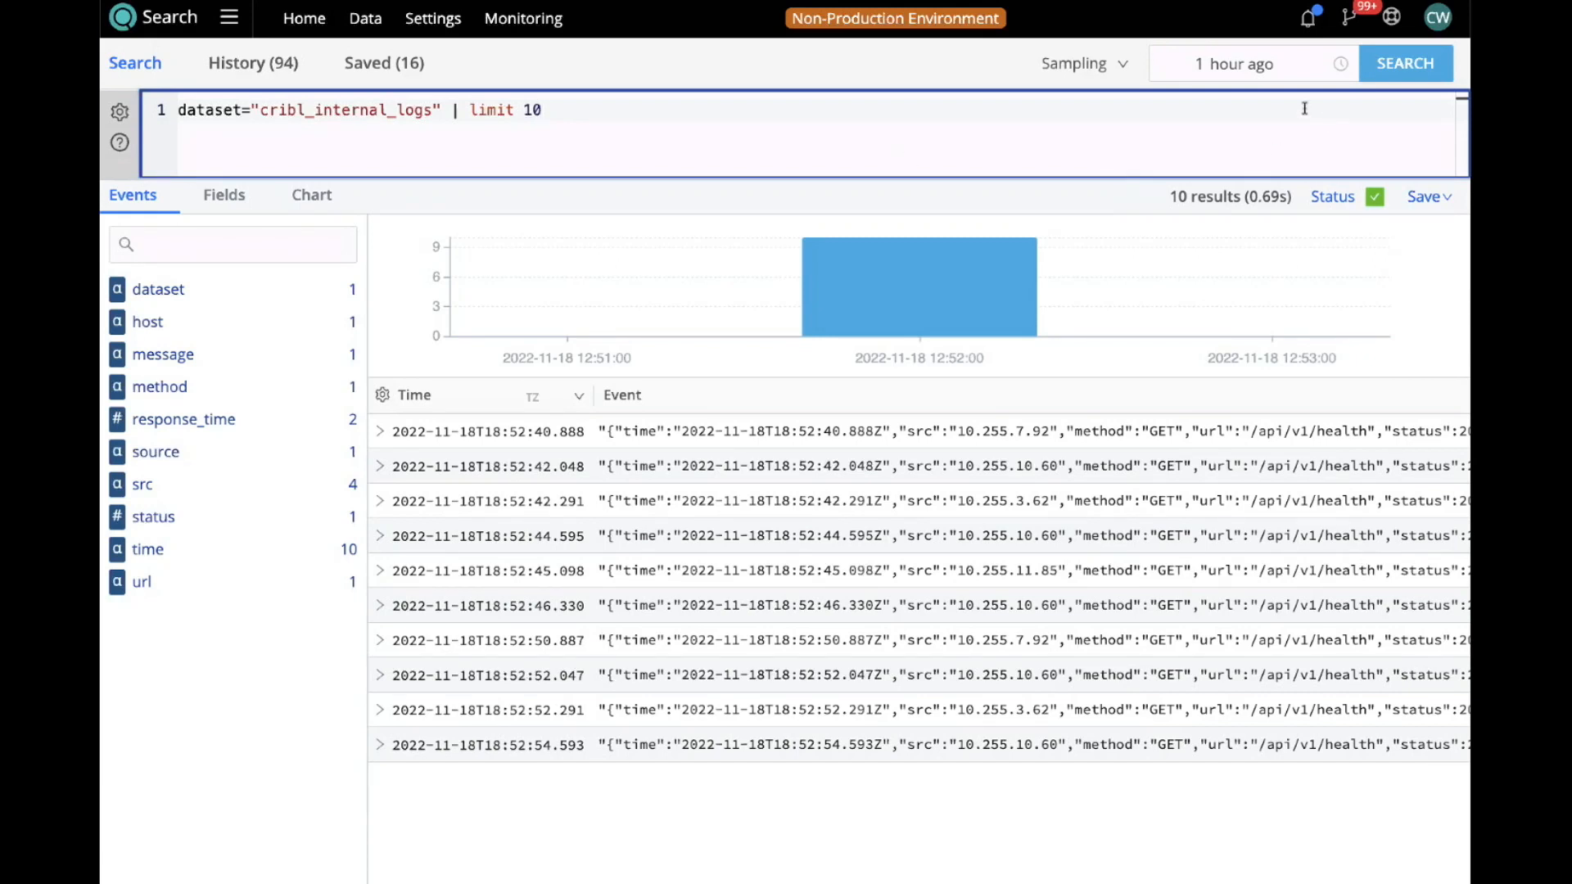
View the time range options without changing them, and rerun the query with its limit raised to 100000.
{"action": "left_click", "coordinate": [1343, 71]}
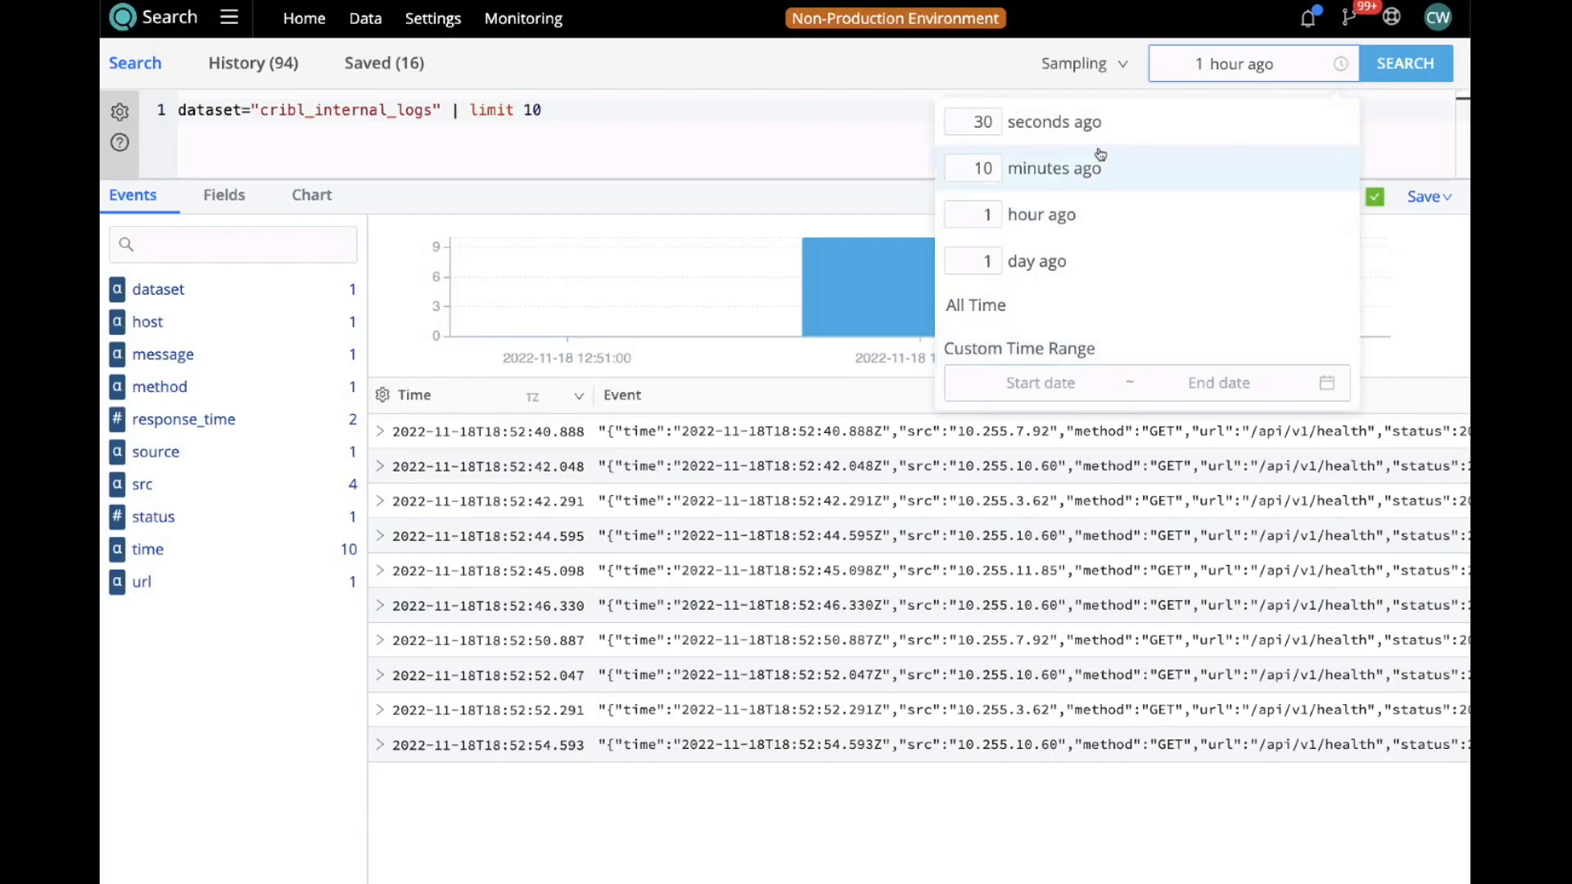
{"action": "left_click", "coordinate": [1089, 44]}
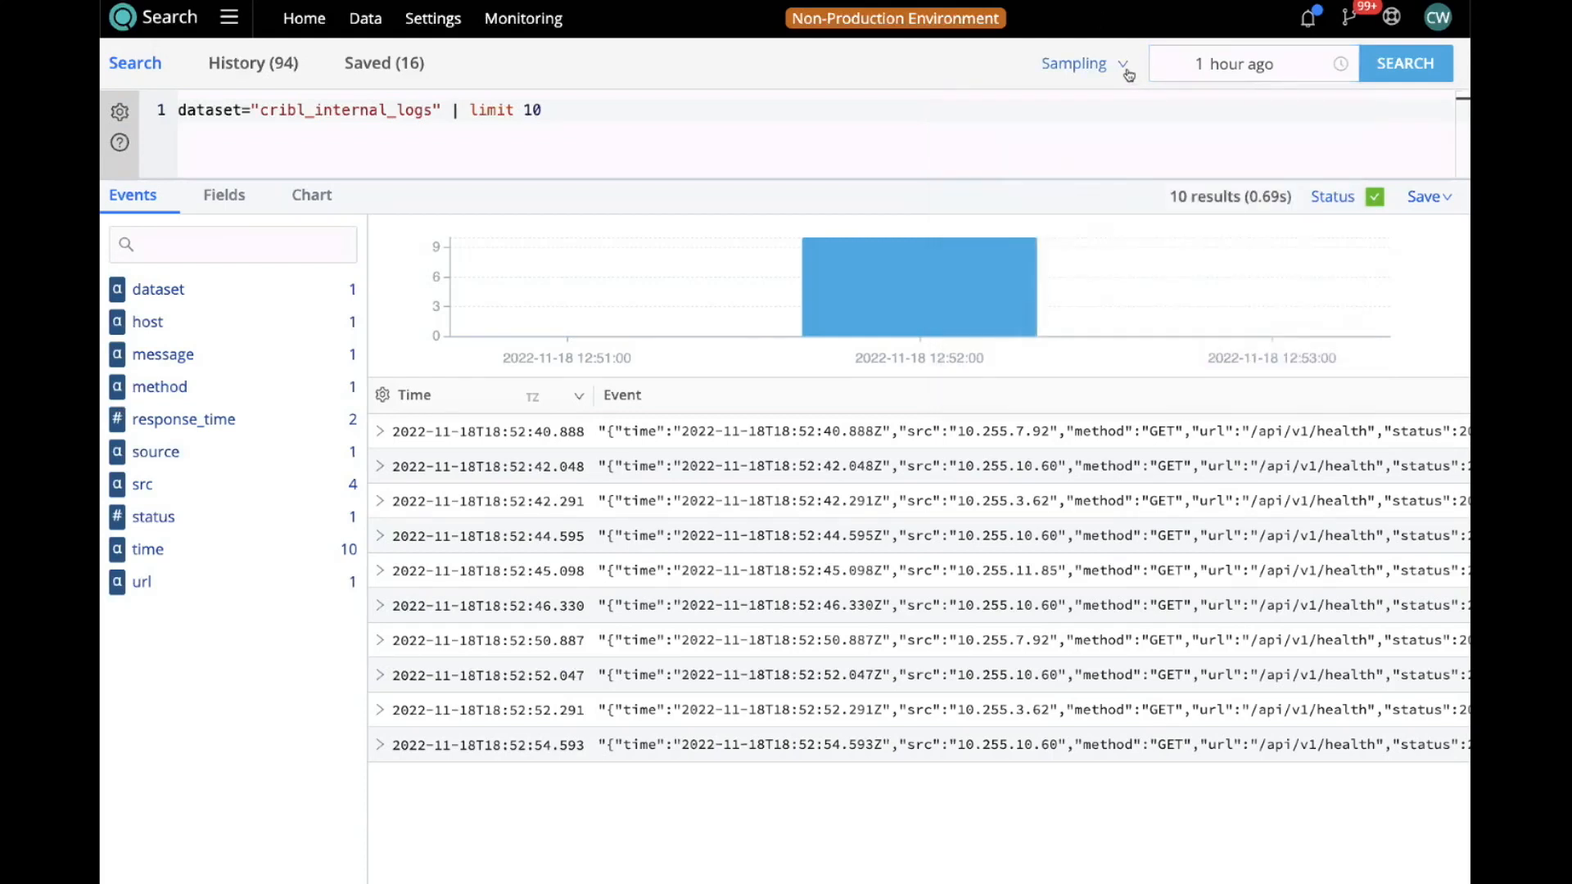
{"action": "left_click", "coordinate": [777, 106]}
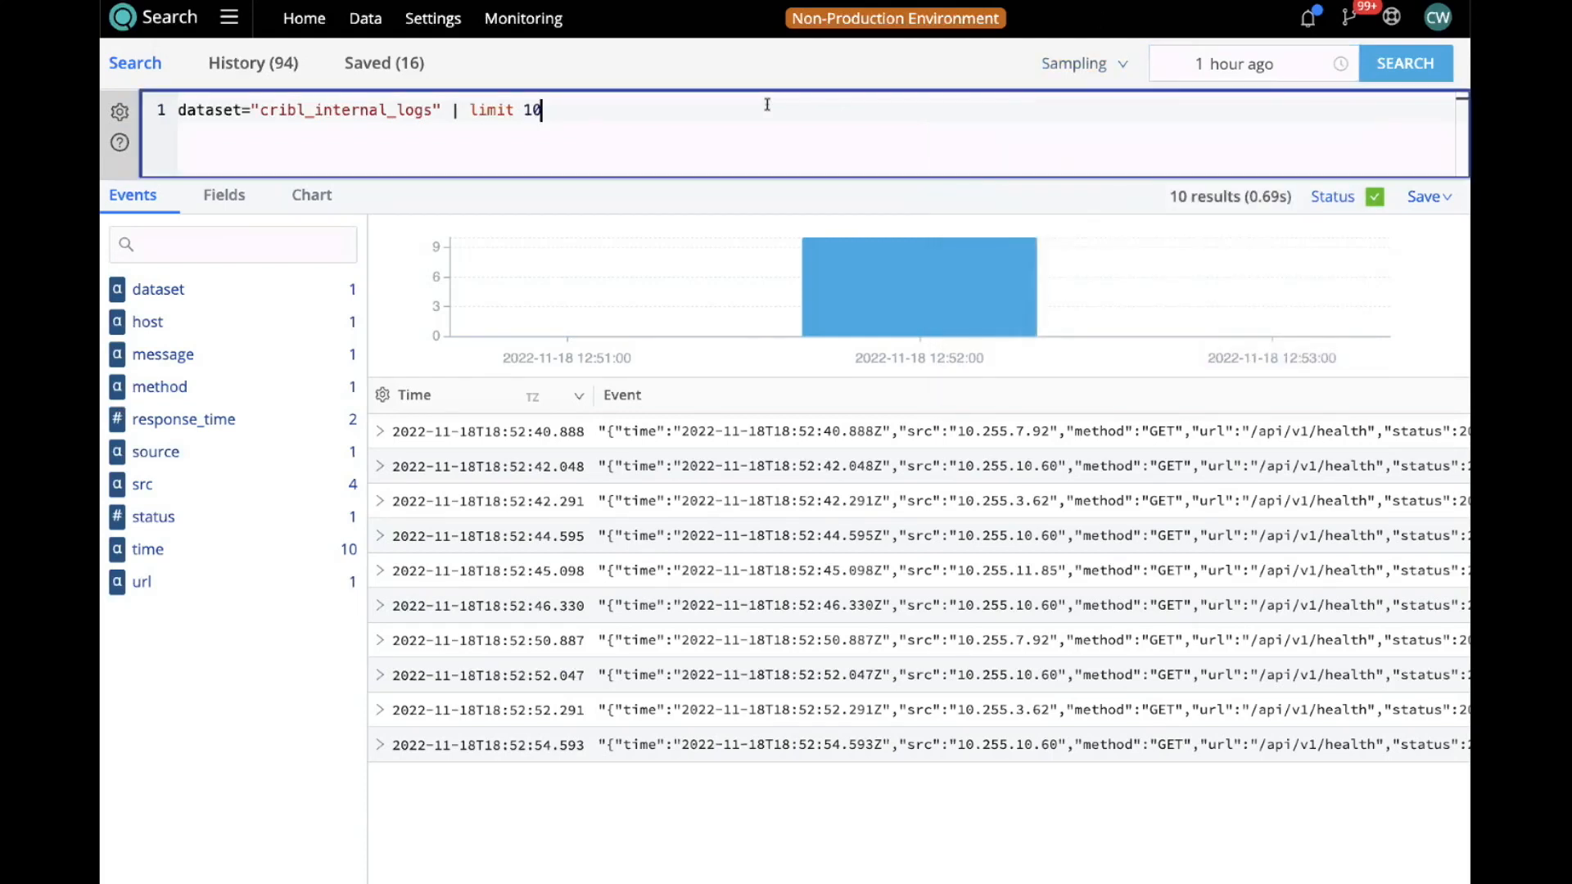
{"action": "type", "text": "0000"}
{"action": "key", "text": "Return"}
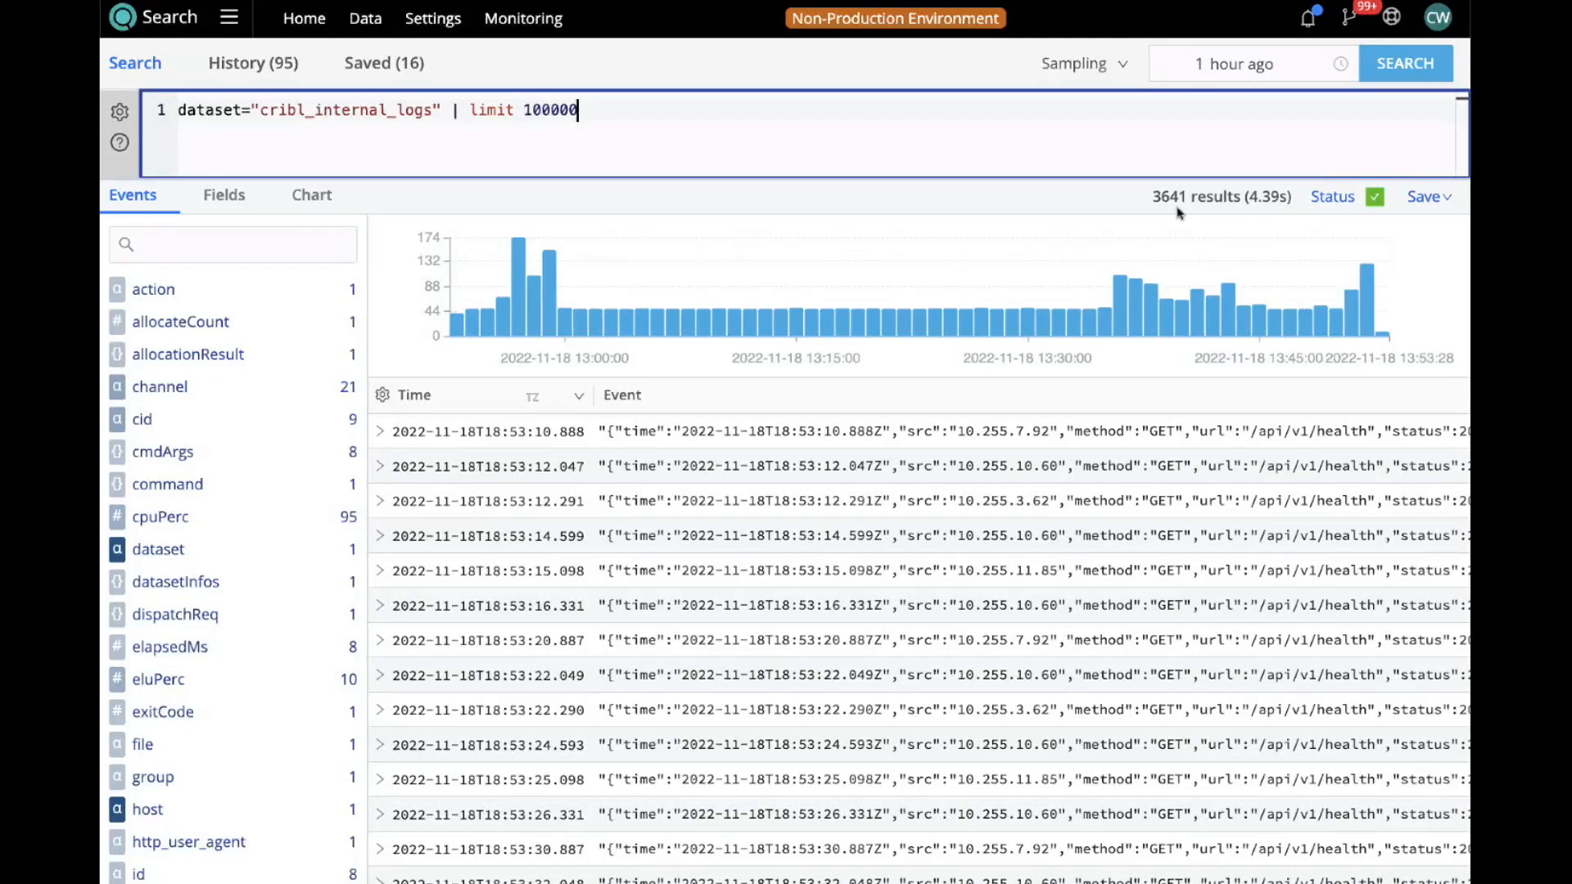
Set the search sampling ratio to 1:10 and rerun the query.
{"action": "left_click", "coordinate": [1125, 65]}
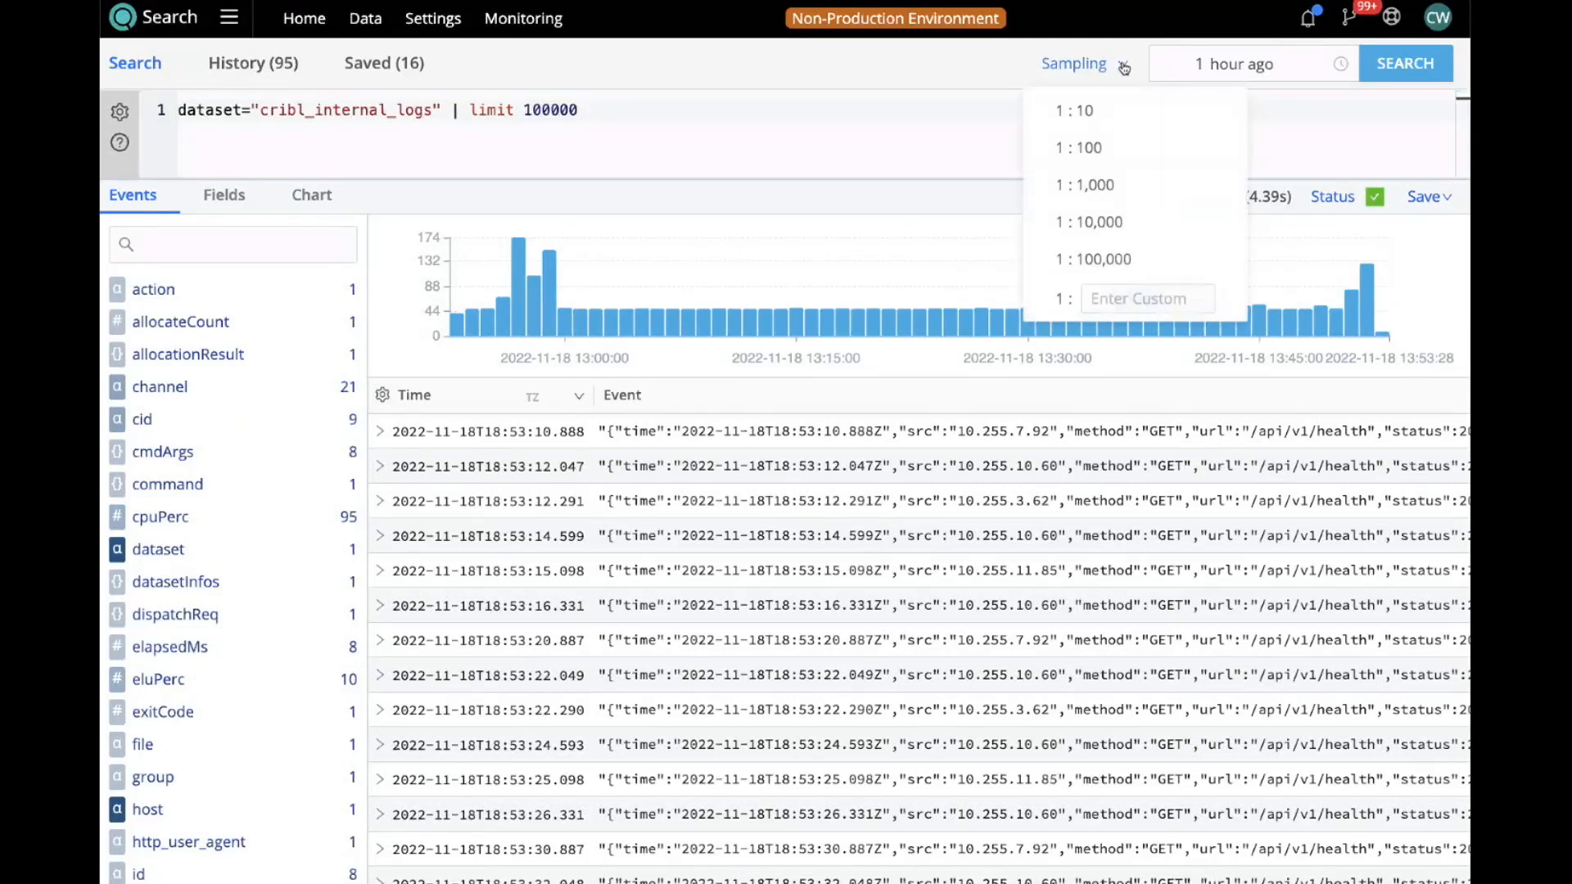
{"action": "left_click", "coordinate": [1095, 111]}
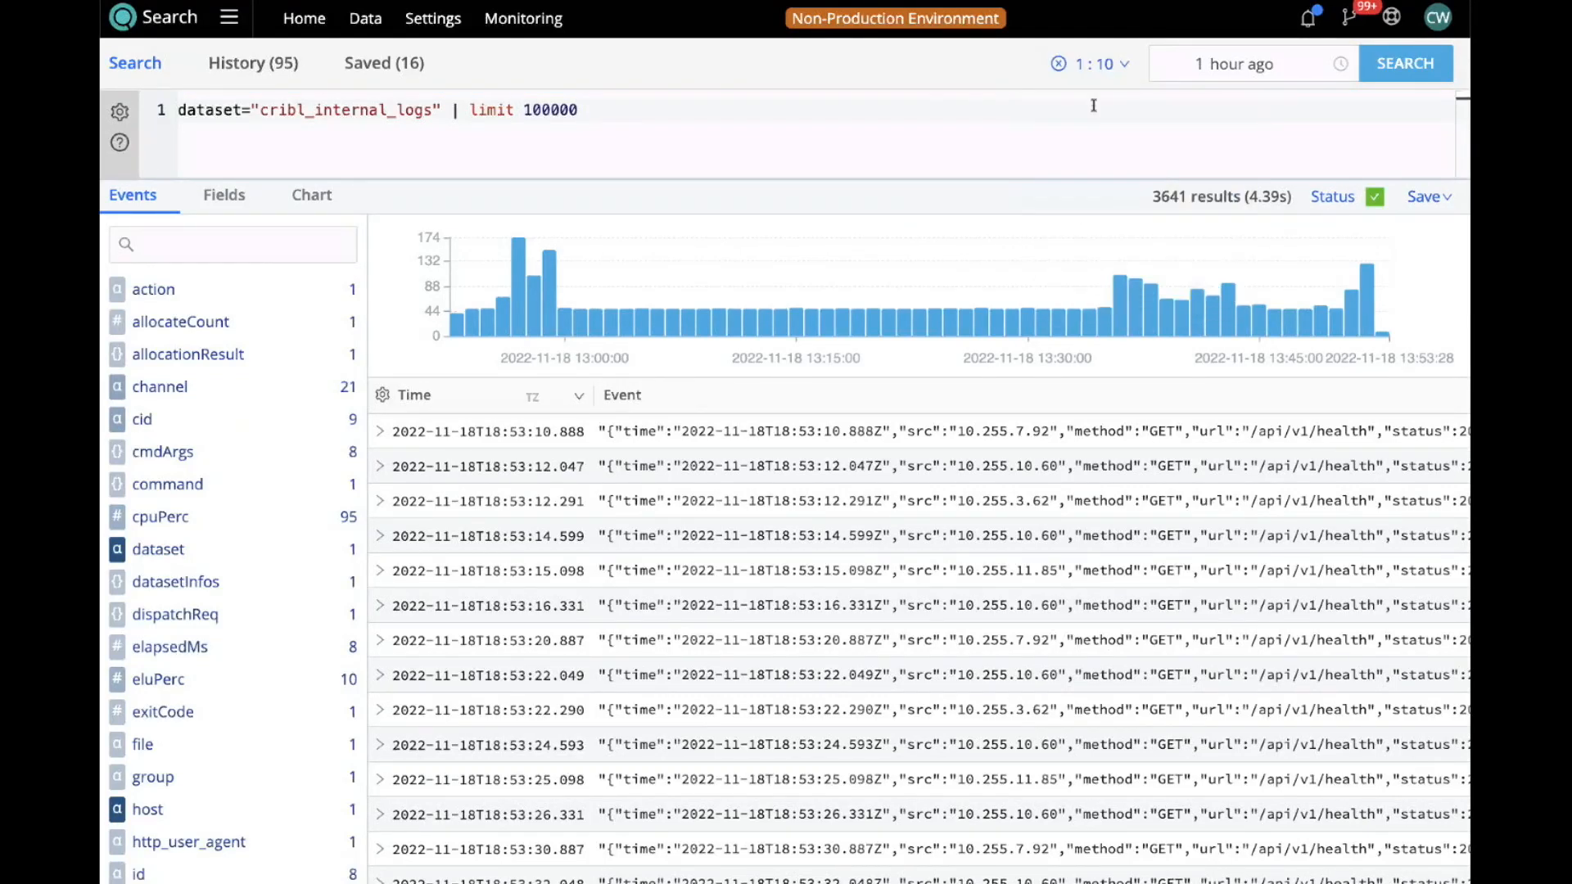
{"action": "left_click", "coordinate": [1406, 65]}
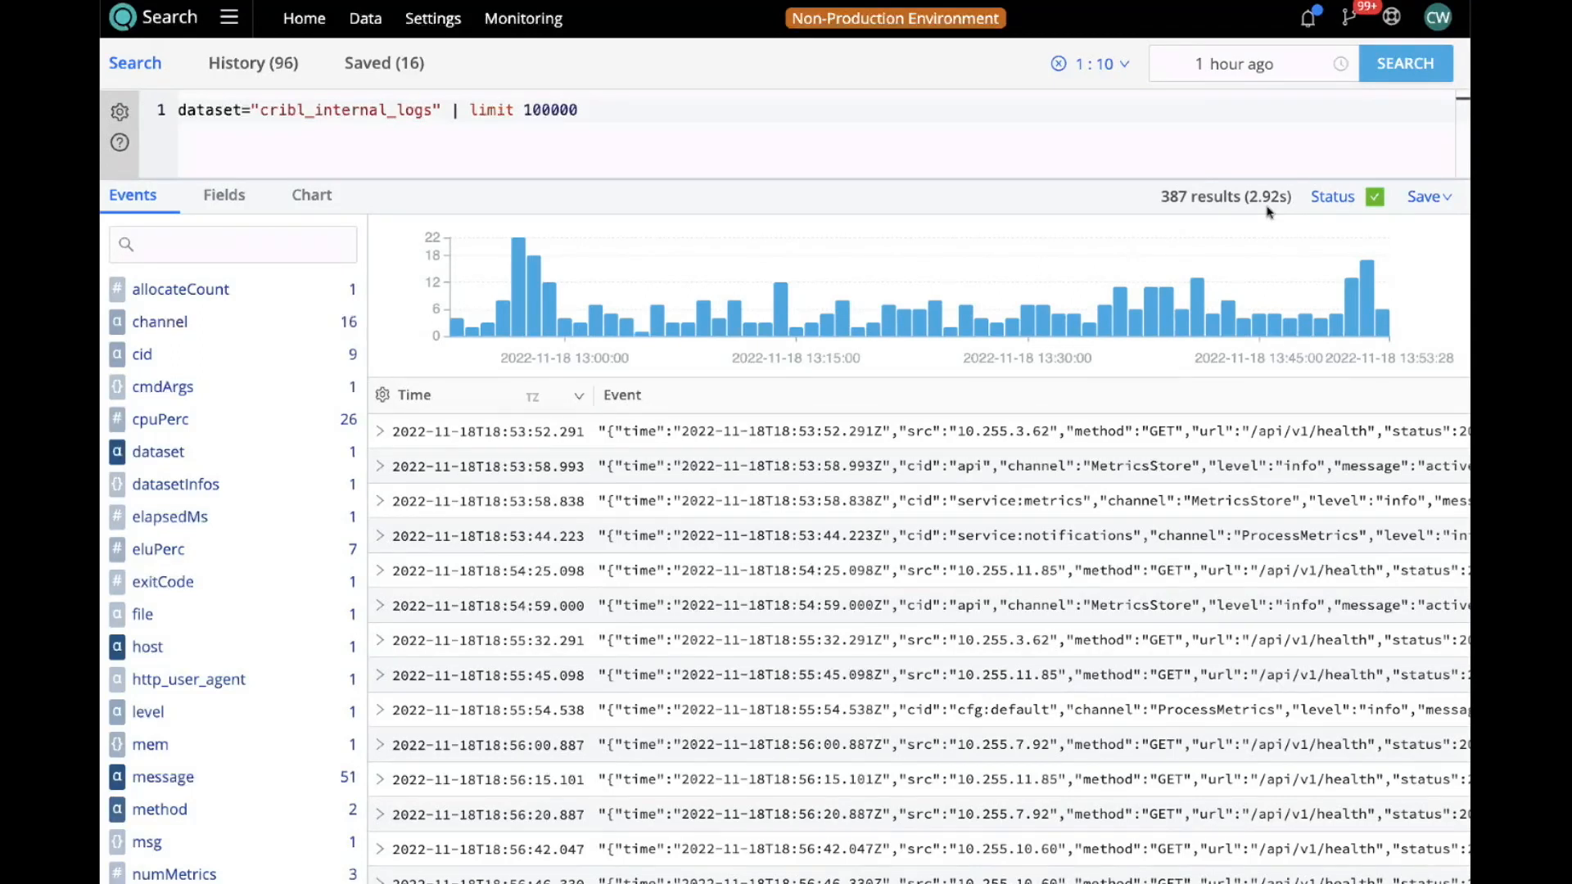
Clear the sampling ratio and rerun the query on all events.
{"action": "left_click", "coordinate": [1116, 64]}
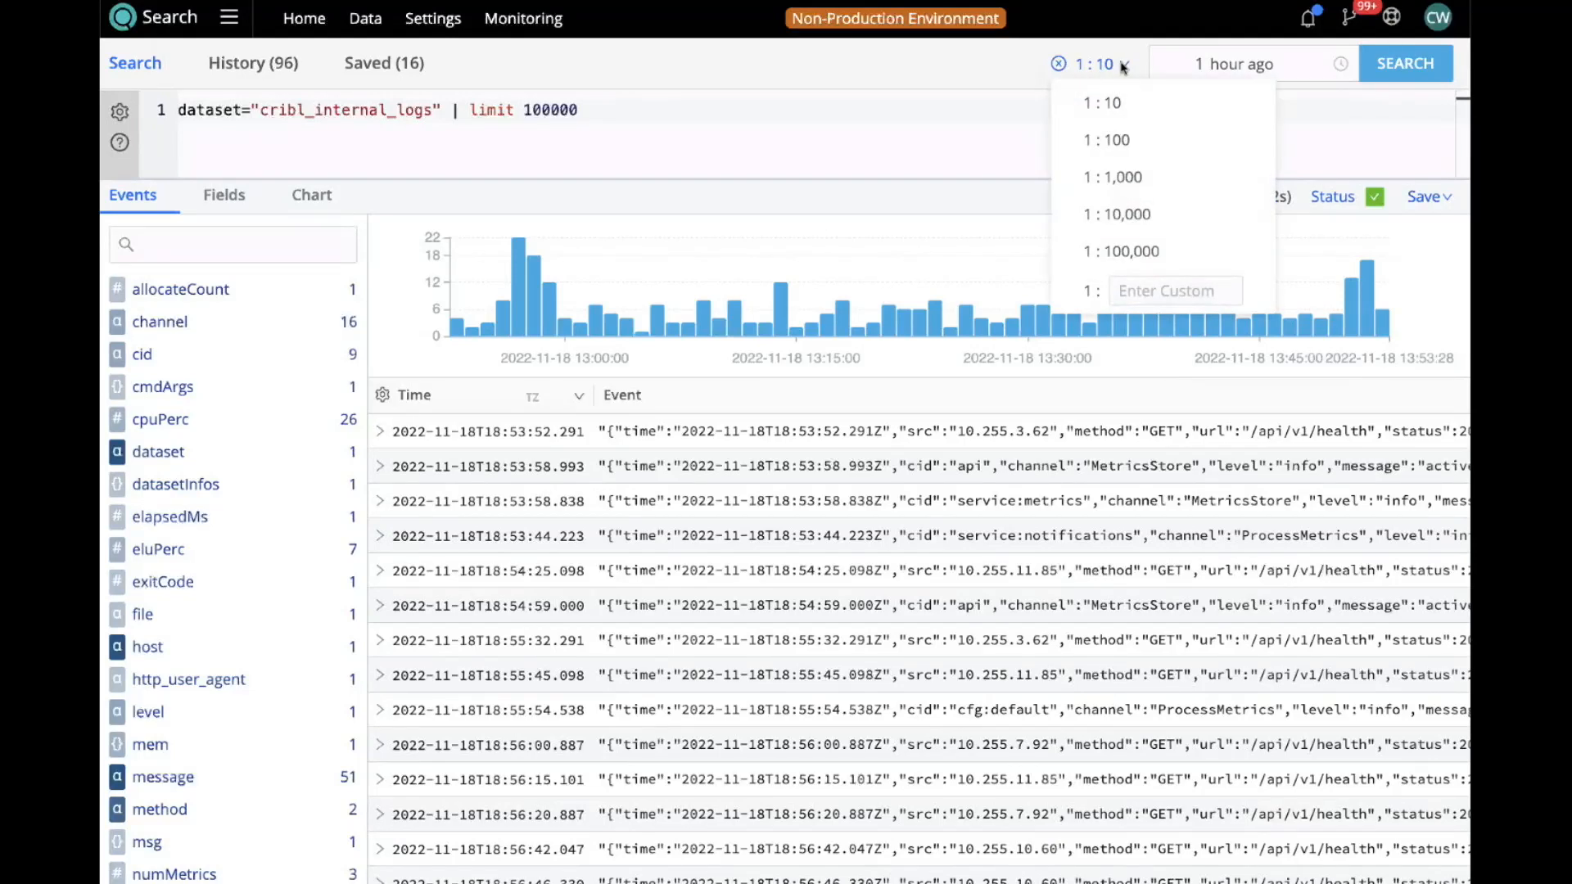
{"action": "left_click", "coordinate": [1059, 64]}
{"action": "left_click", "coordinate": [1401, 64]}
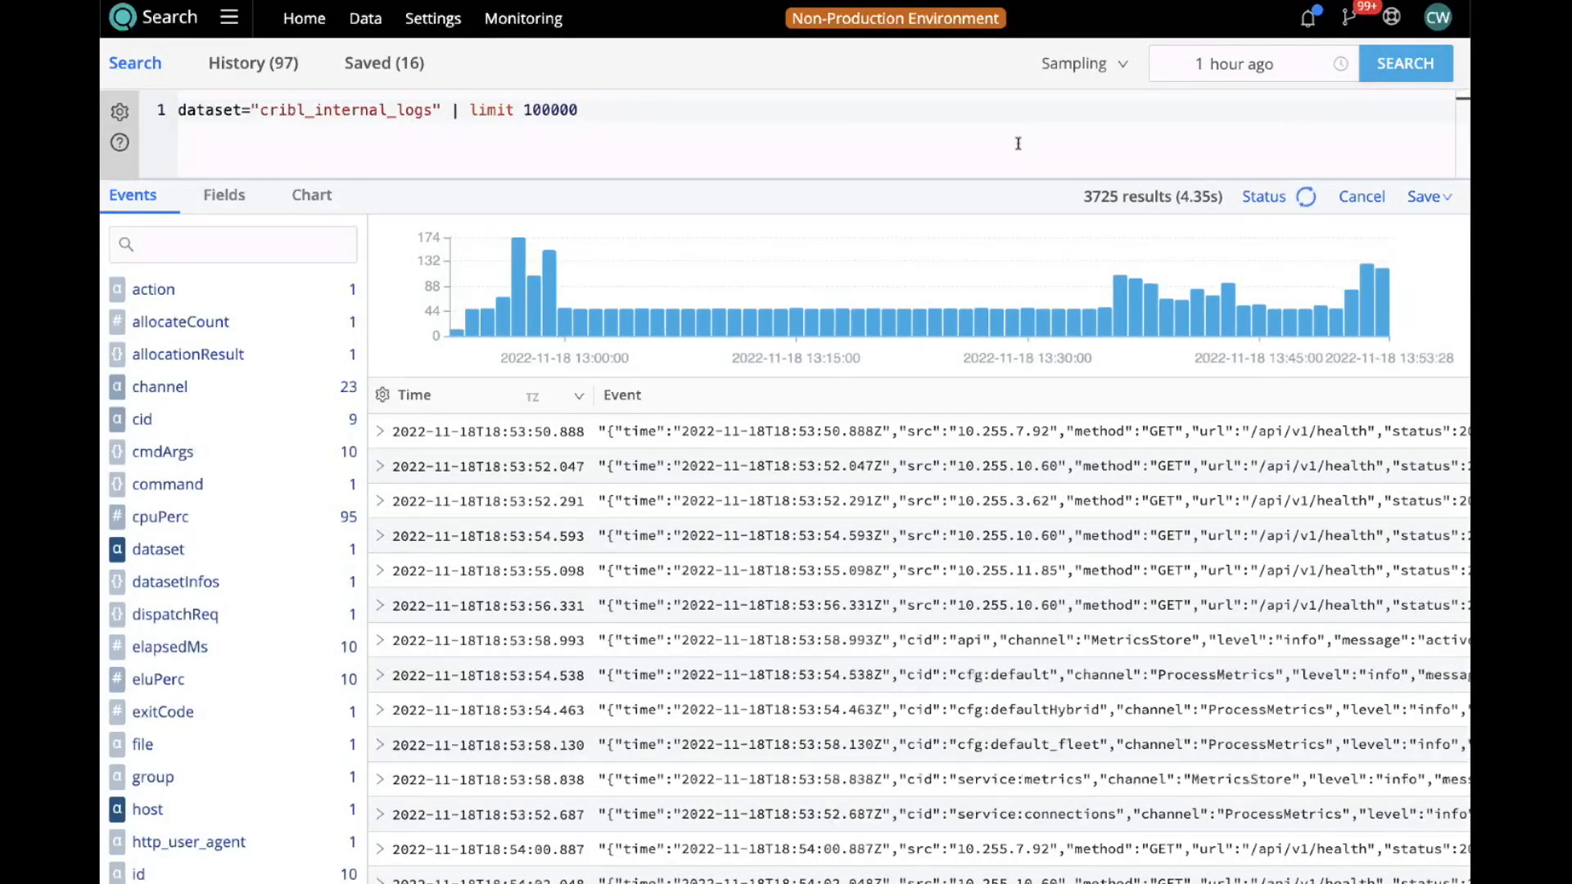
Run the sample search that returns 1000 cribl_internal_logs events where status=200 and response_time>2.
{"action": "left_click", "coordinate": [293, 20]}
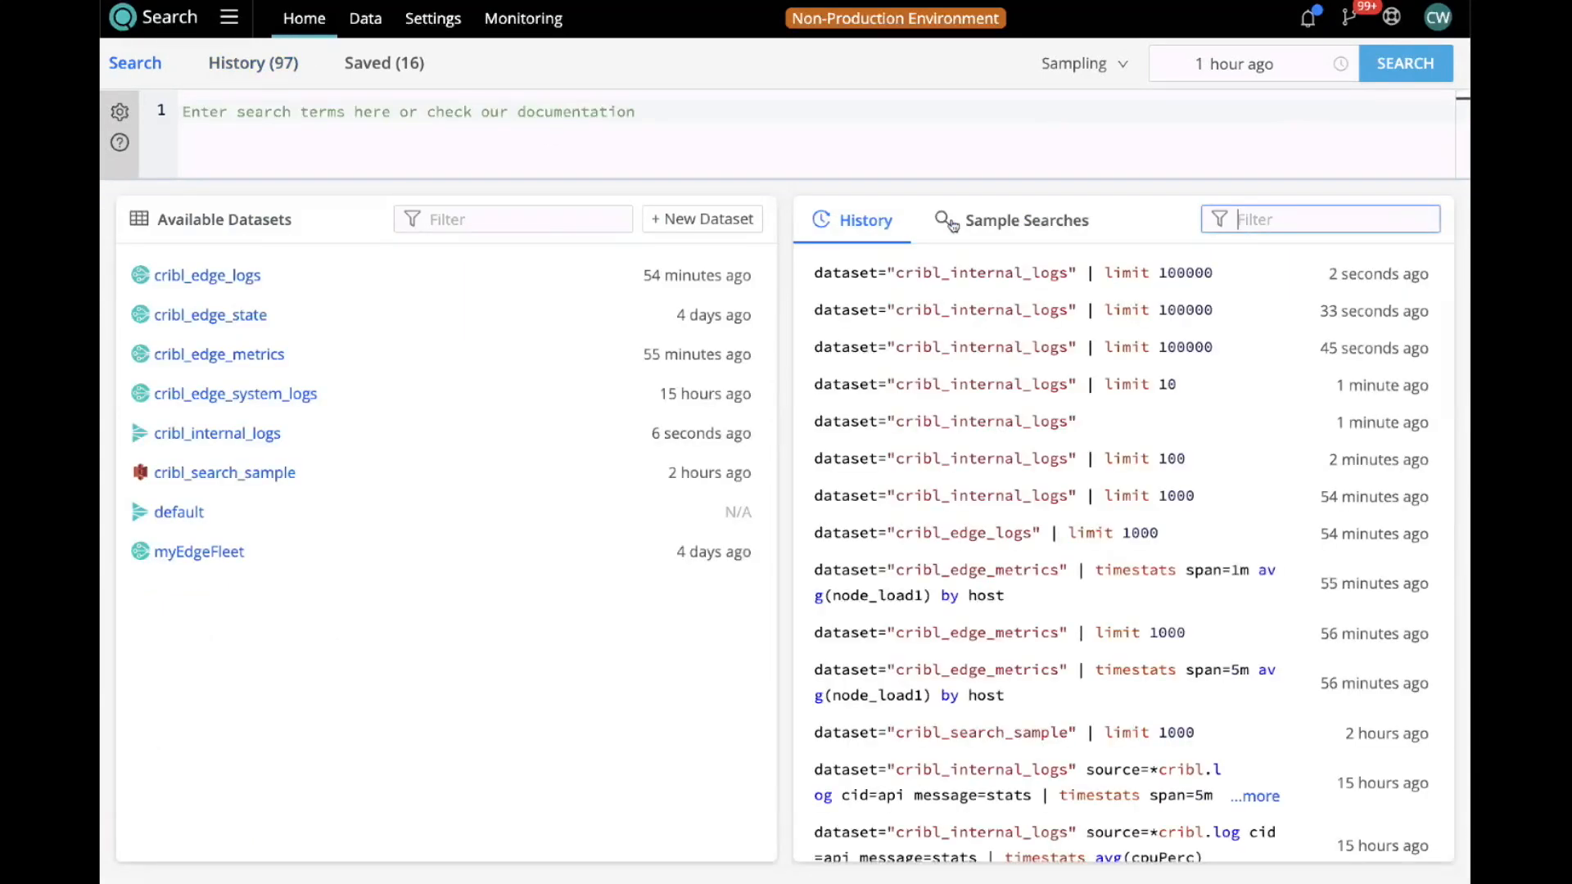
{"action": "left_click", "coordinate": [1001, 229]}
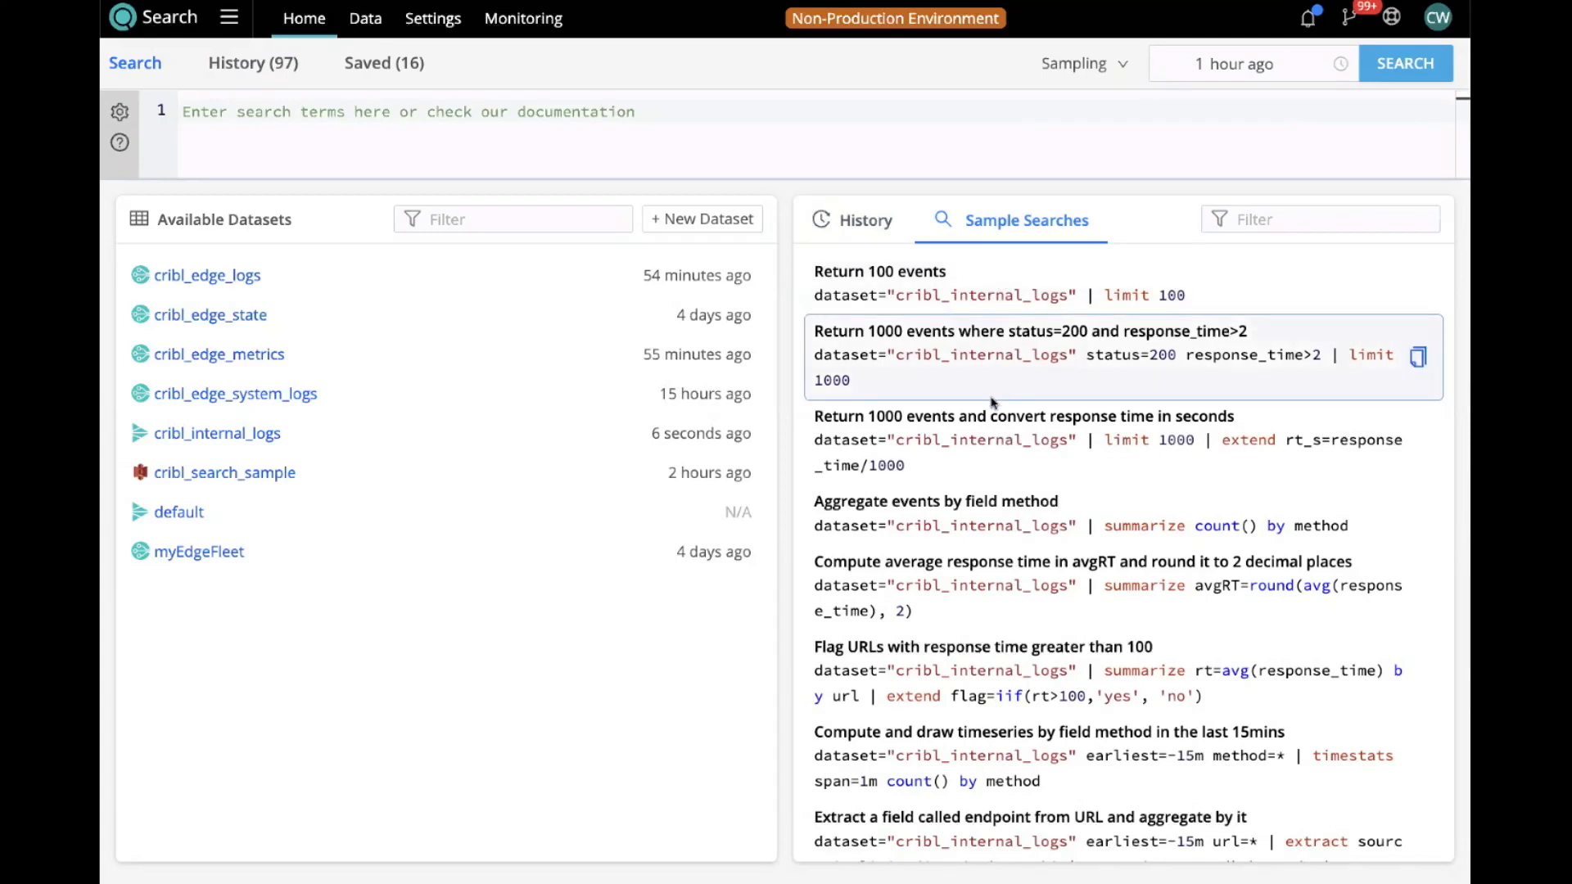
{"action": "left_click", "coordinate": [1422, 359]}
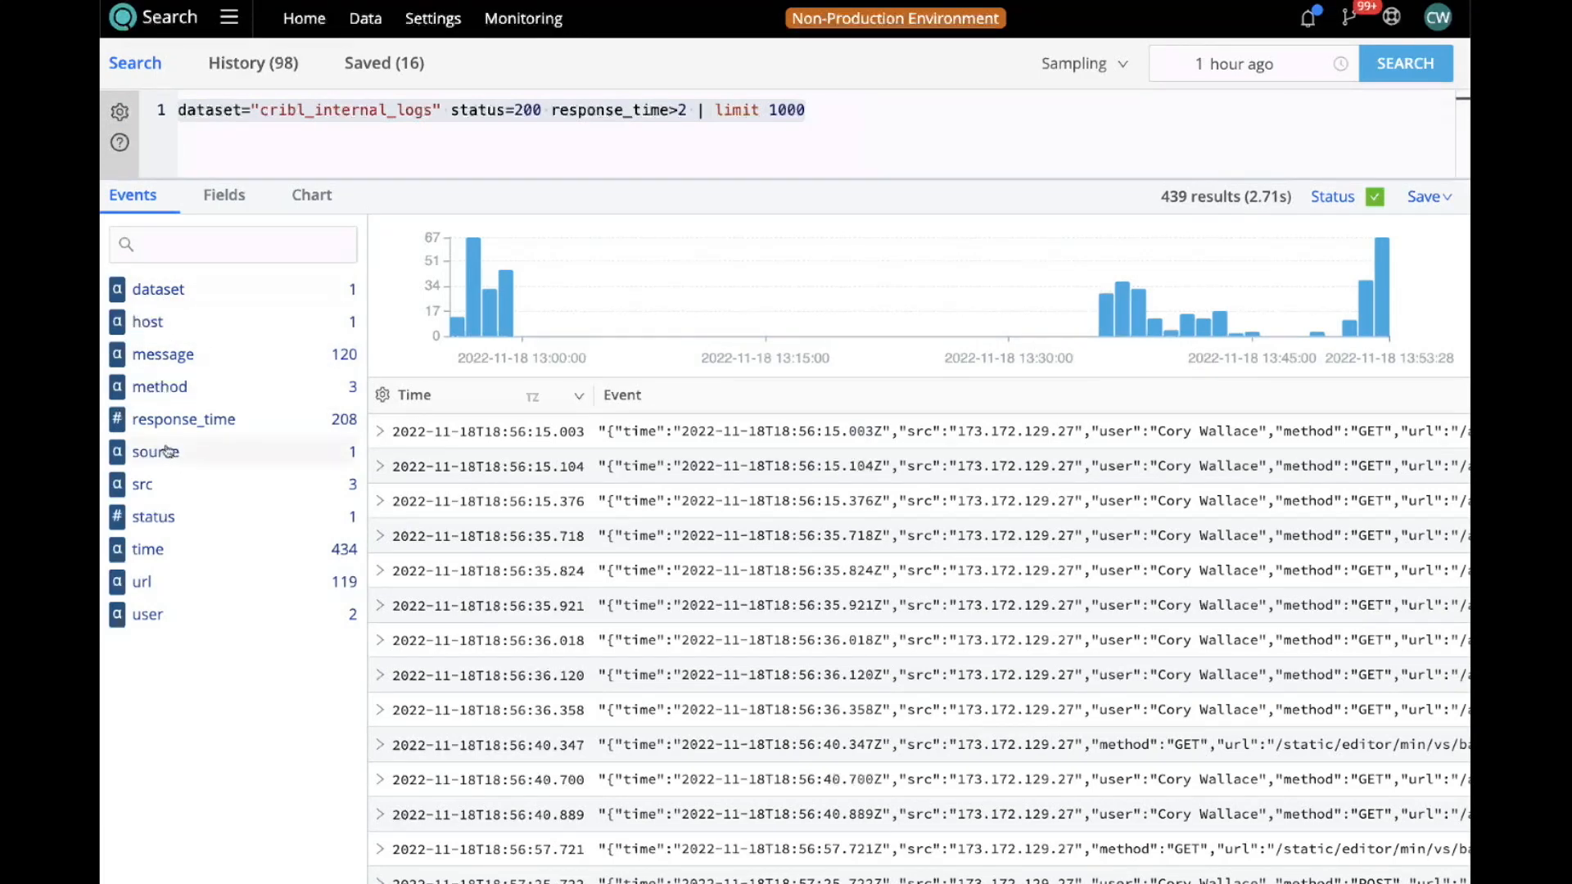
Inspect the values of the source, src and status fields, adding src="173.172.129.27" as a filter to the query.
{"action": "mouse_move", "coordinate": [167, 456]}
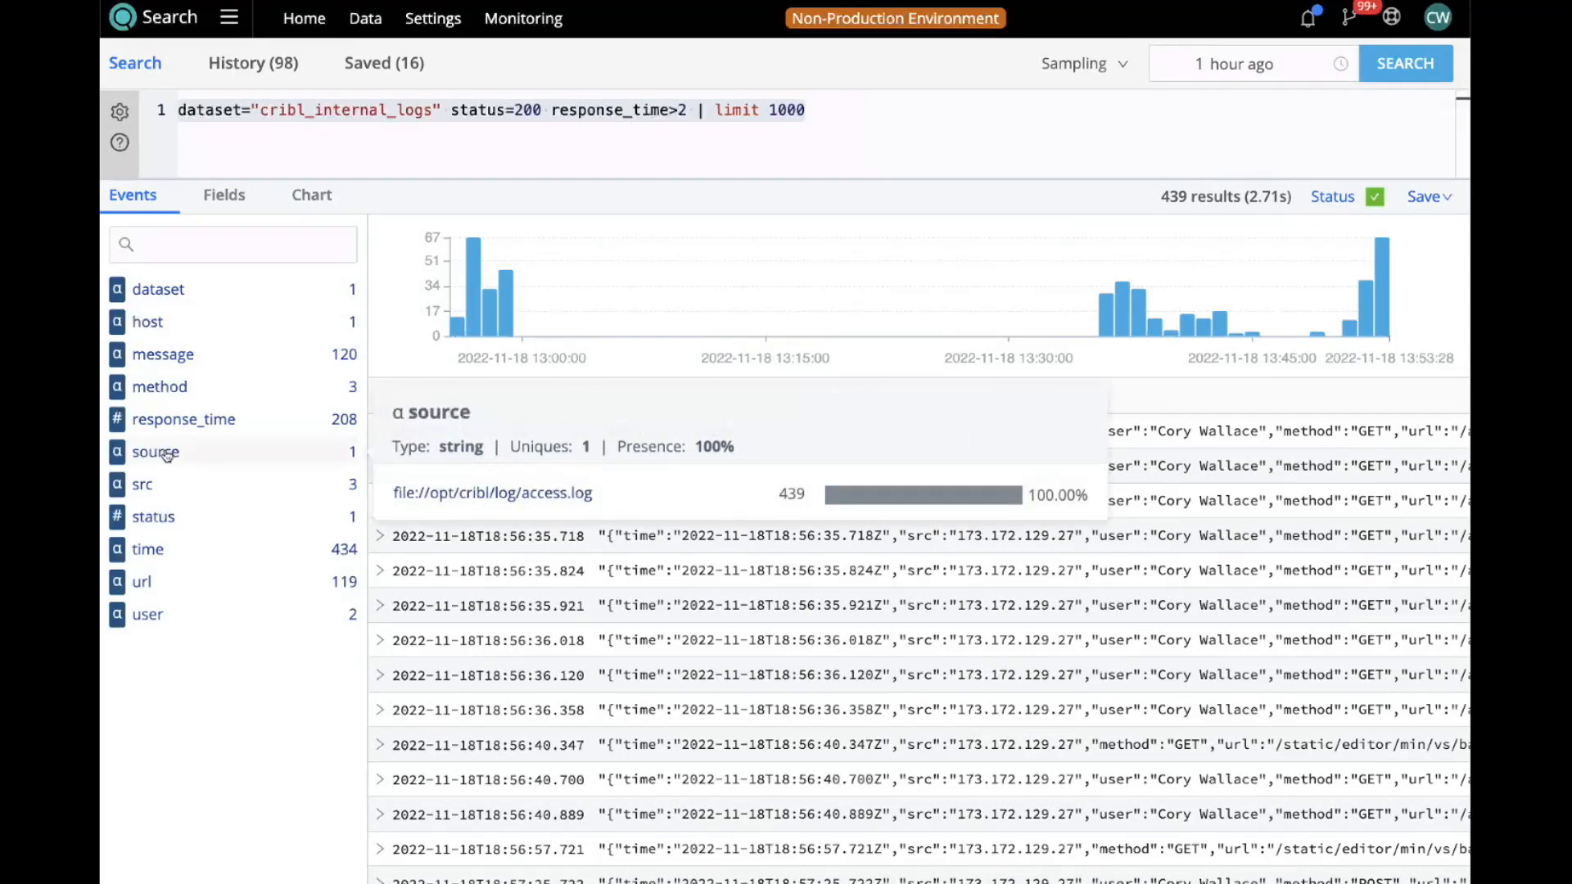
{"action": "mouse_move", "coordinate": [160, 488]}
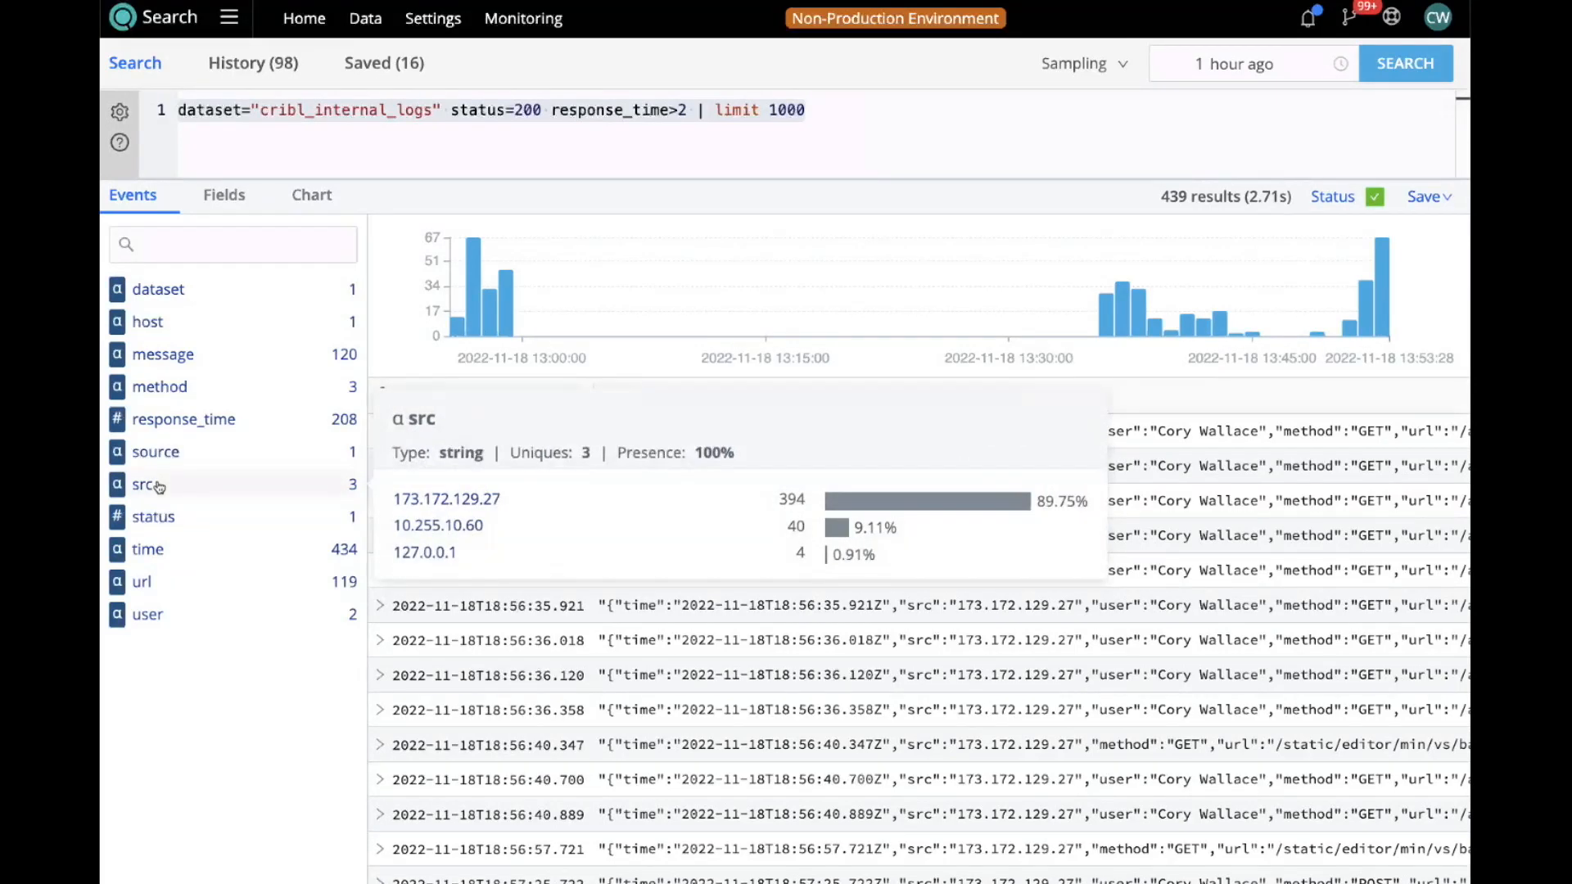
{"action": "left_click", "coordinate": [440, 501]}
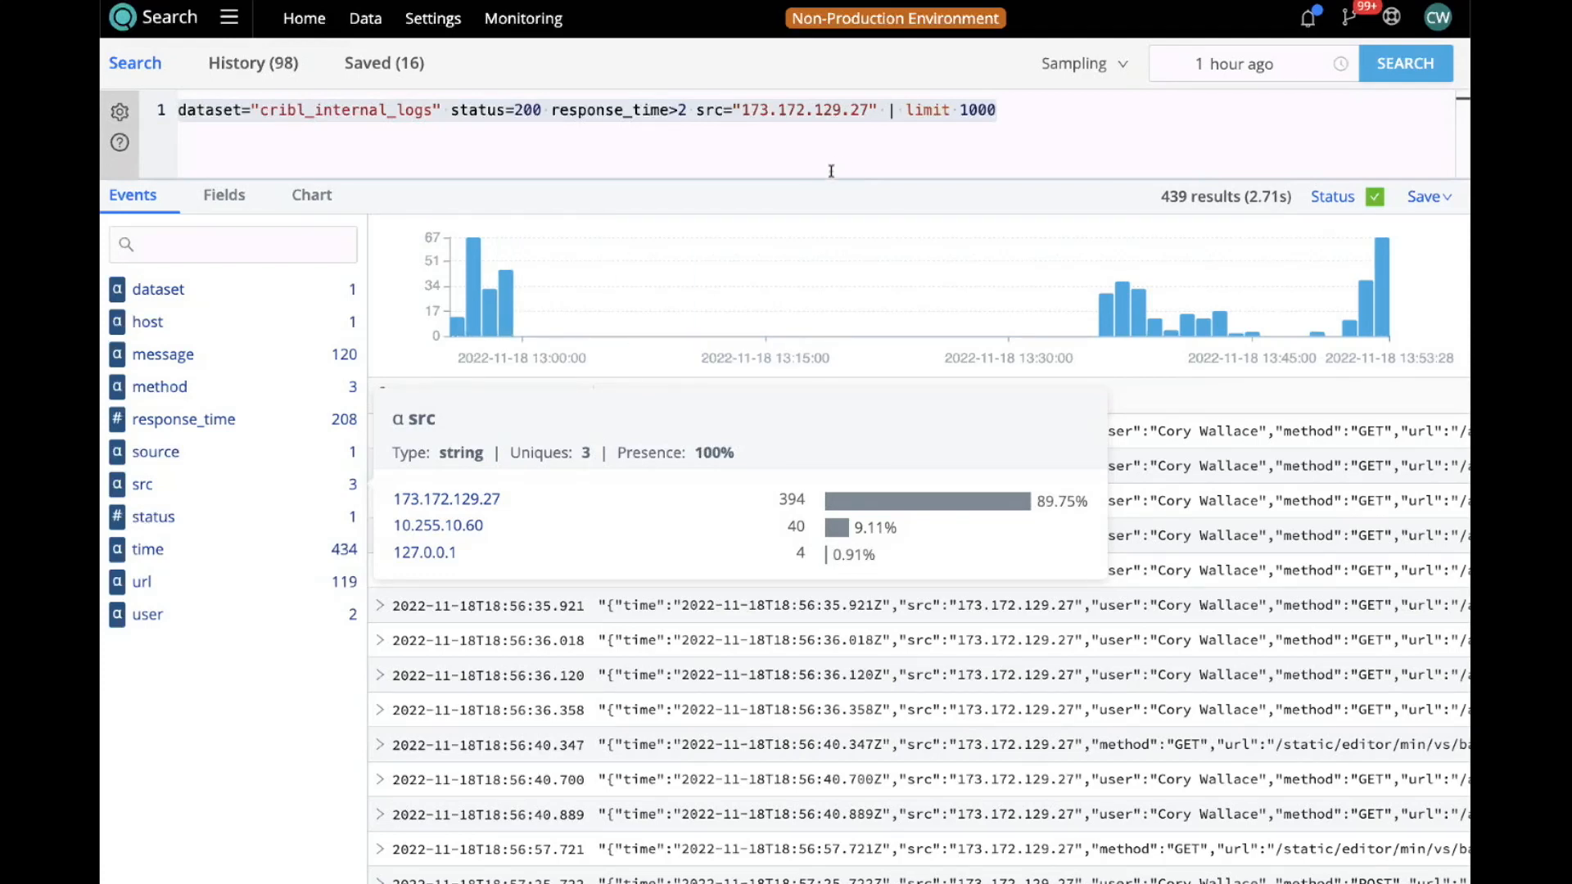
{"action": "left_click", "coordinate": [152, 516]}
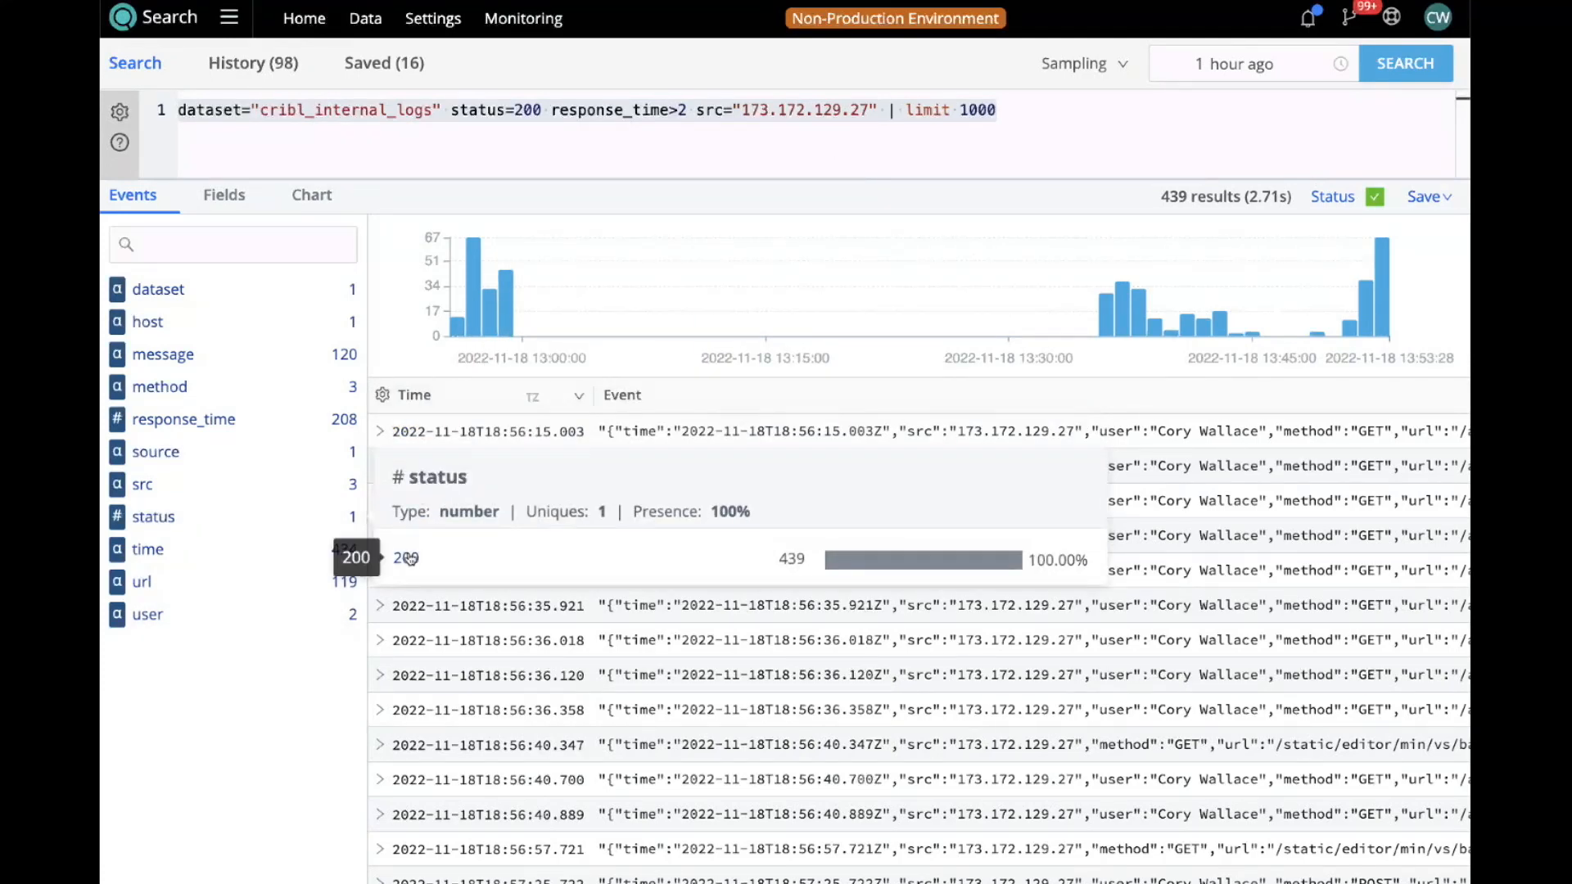
{"action": "left_click", "coordinate": [1017, 108]}
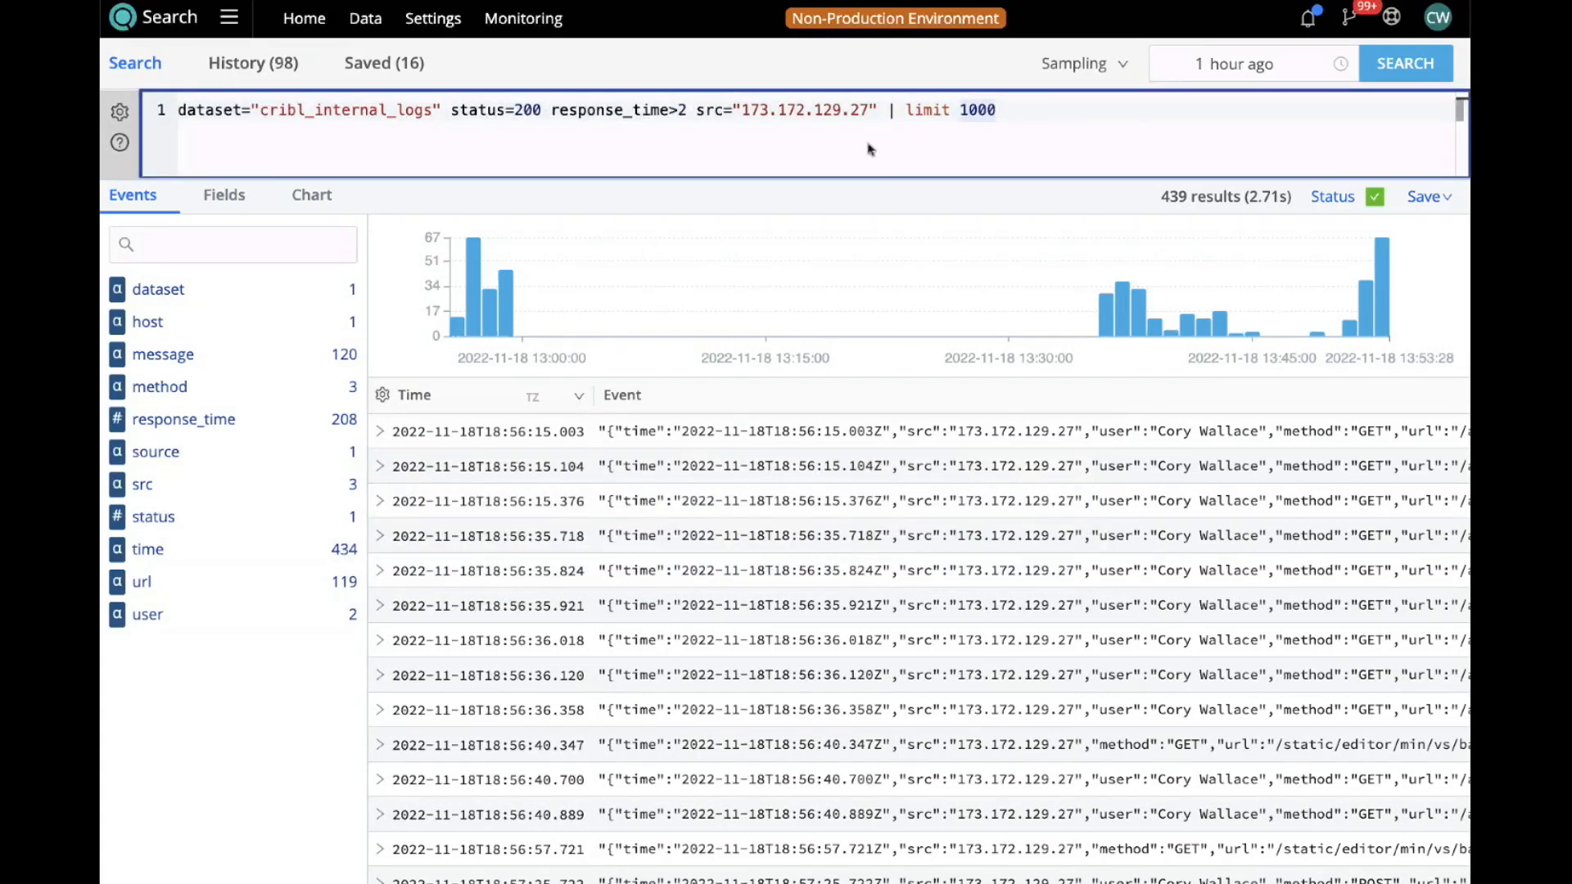
Return to the home page and search the cribl_search_sample dataset.
{"action": "left_click", "coordinate": [318, 25]}
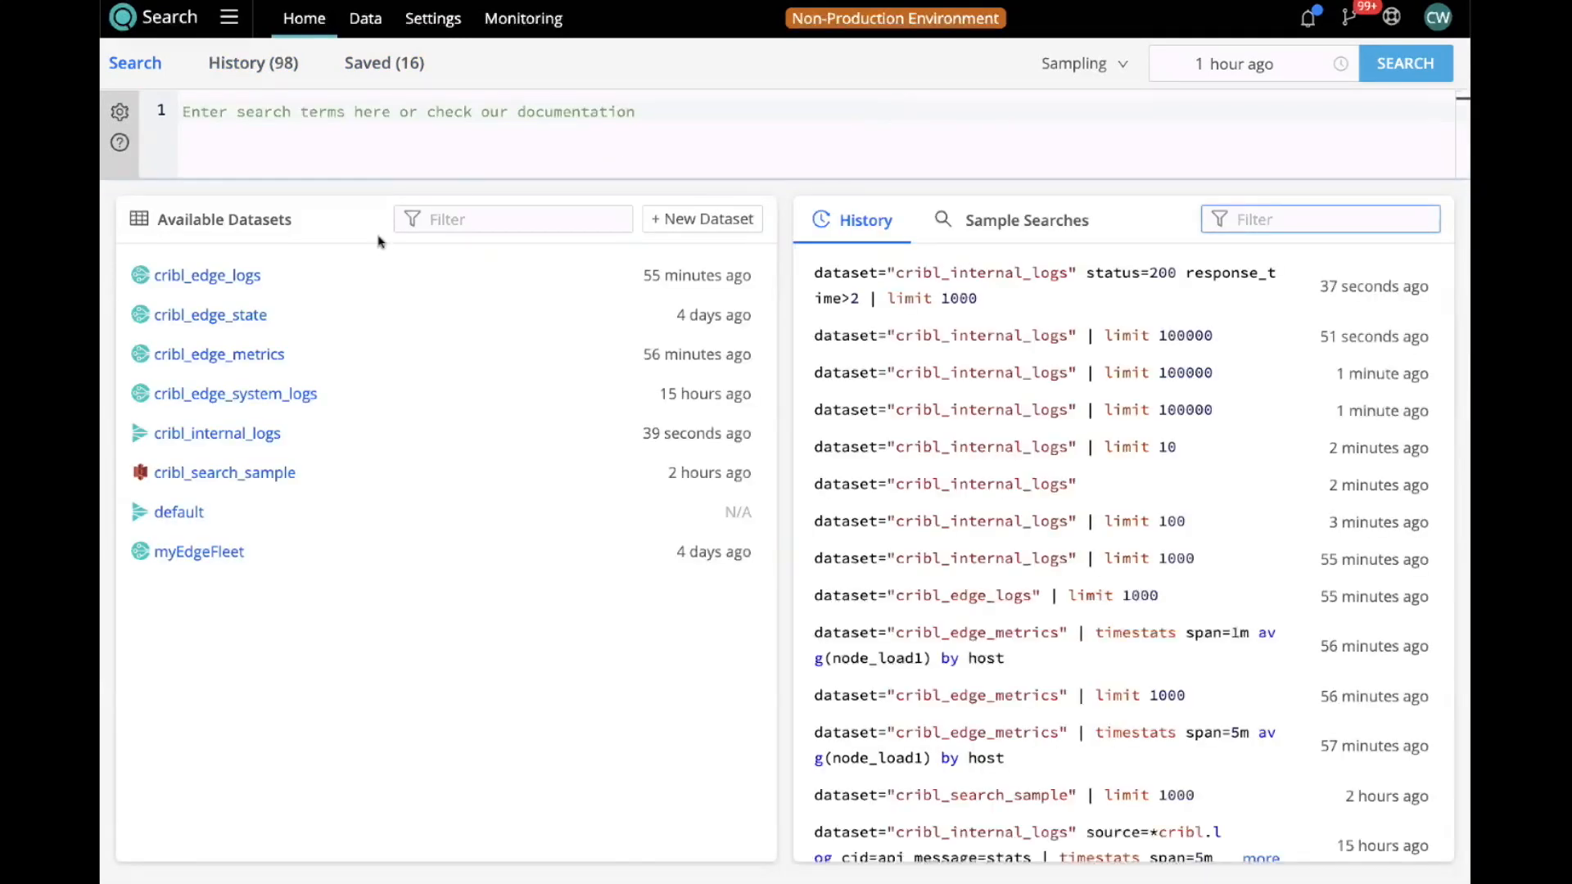
{"action": "left_click", "coordinate": [225, 472]}
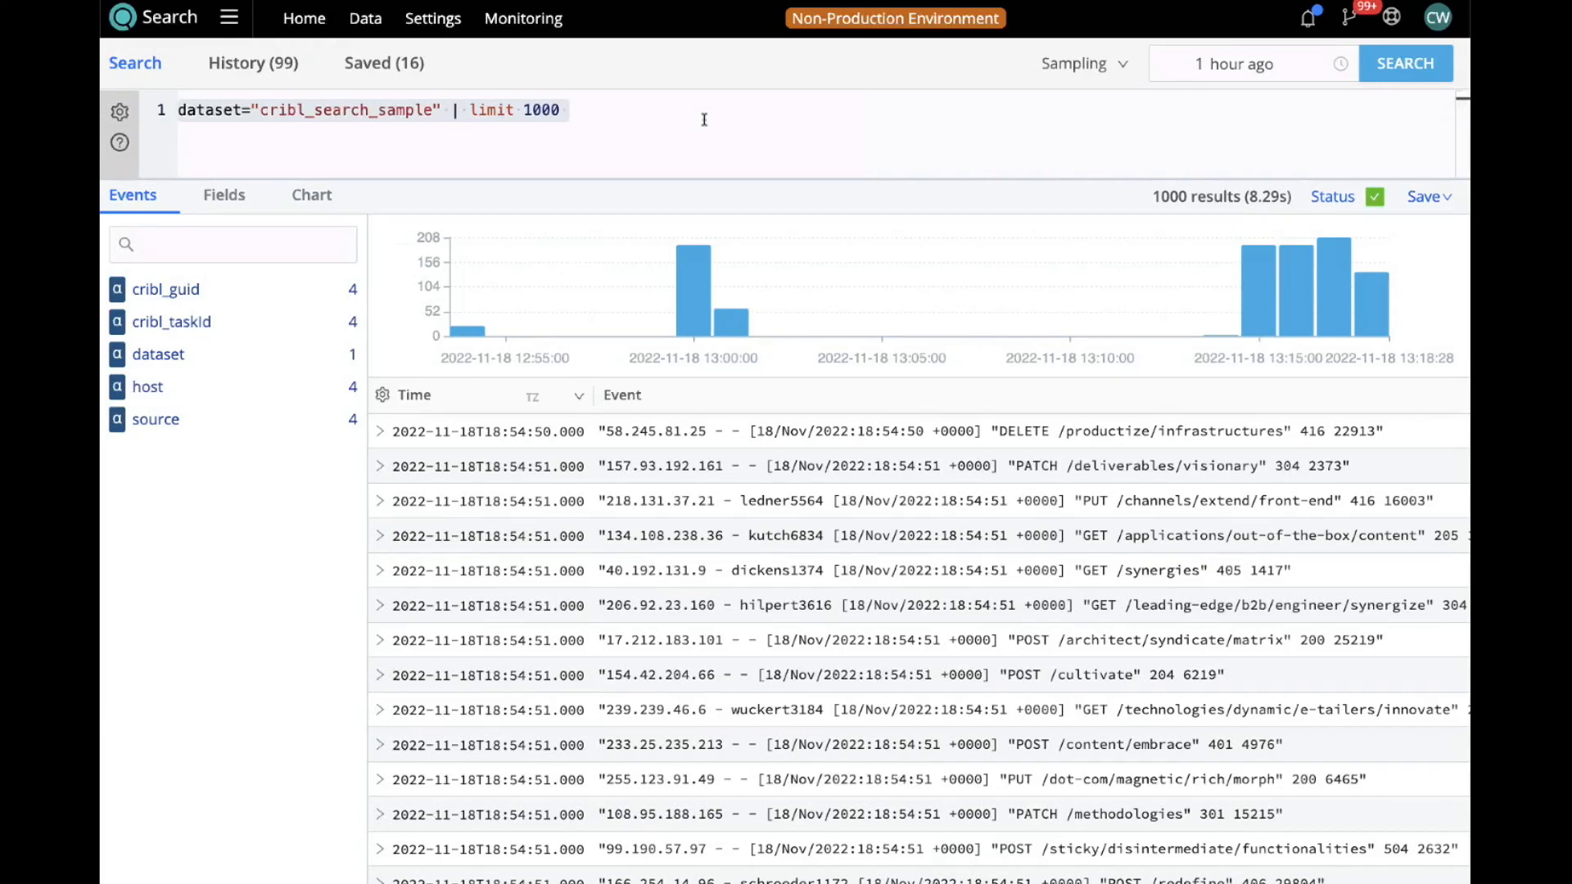
Strip the limit clause and its pipe from the query, leaving only dataset="cribl_search_sample".
{"action": "left_click", "coordinate": [648, 112]}
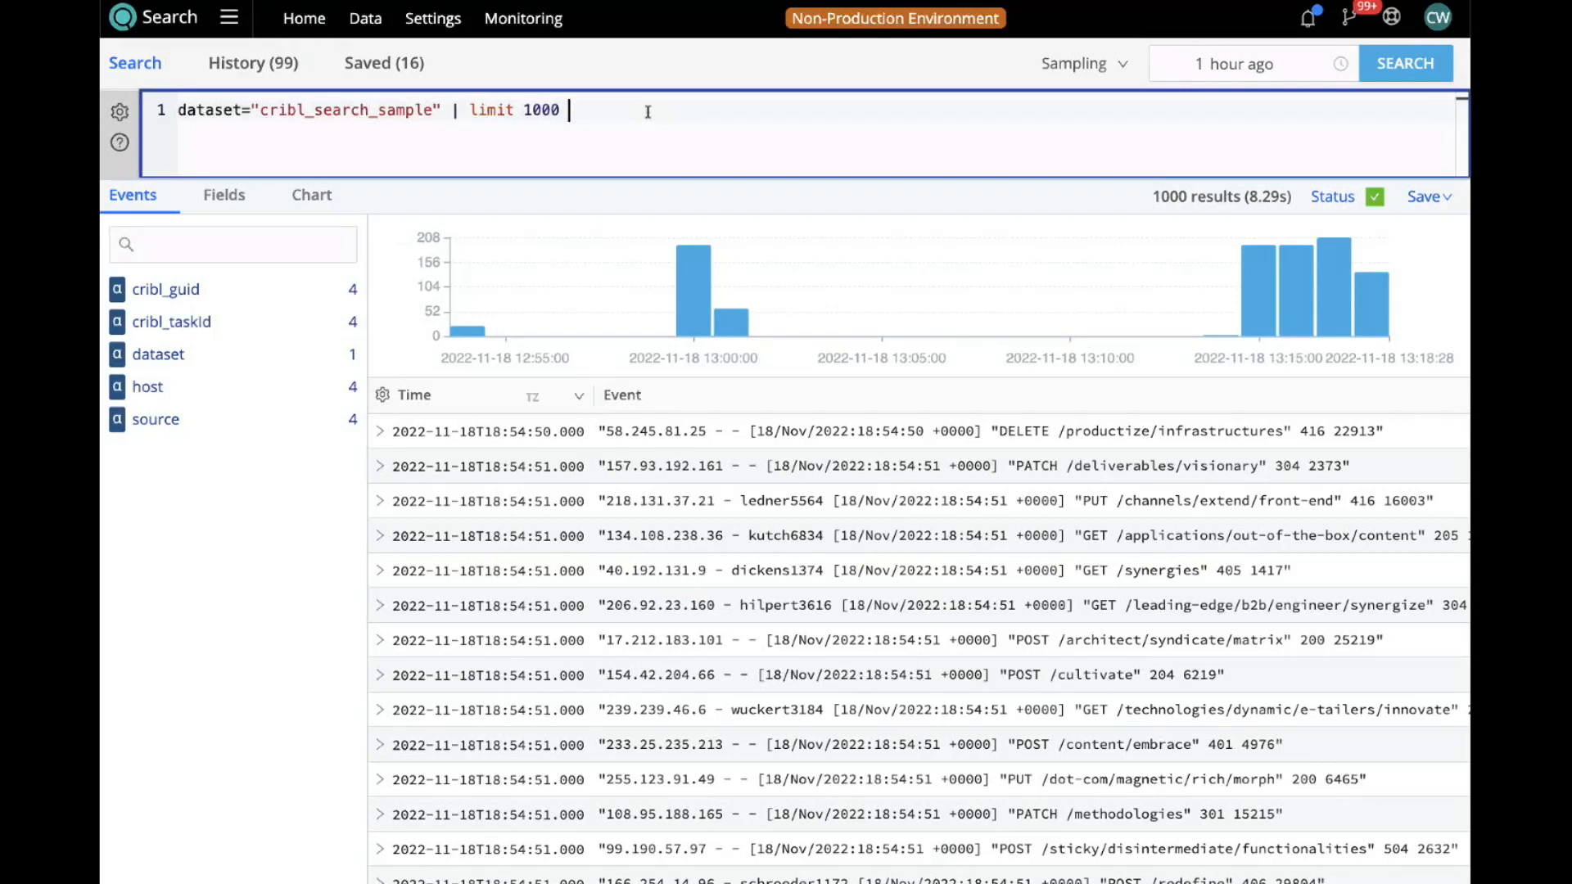
{"action": "key", "text": "BackSpace"}
{"action": "key", "text": "BackSpace"}
{"action": "key", "text": "BackSpace"}
{"action": "key", "text": "BackSpace"}
{"action": "key", "text": "BackSpace"}
{"action": "key", "text": "BackSpace"}
{"action": "key", "text": "BackSpace"}
{"action": "key", "text": "BackSpace"}
{"action": "key", "text": "BackSpace"}
{"action": "key", "text": "BackSpace"}
{"action": "type", "text": "tm"}
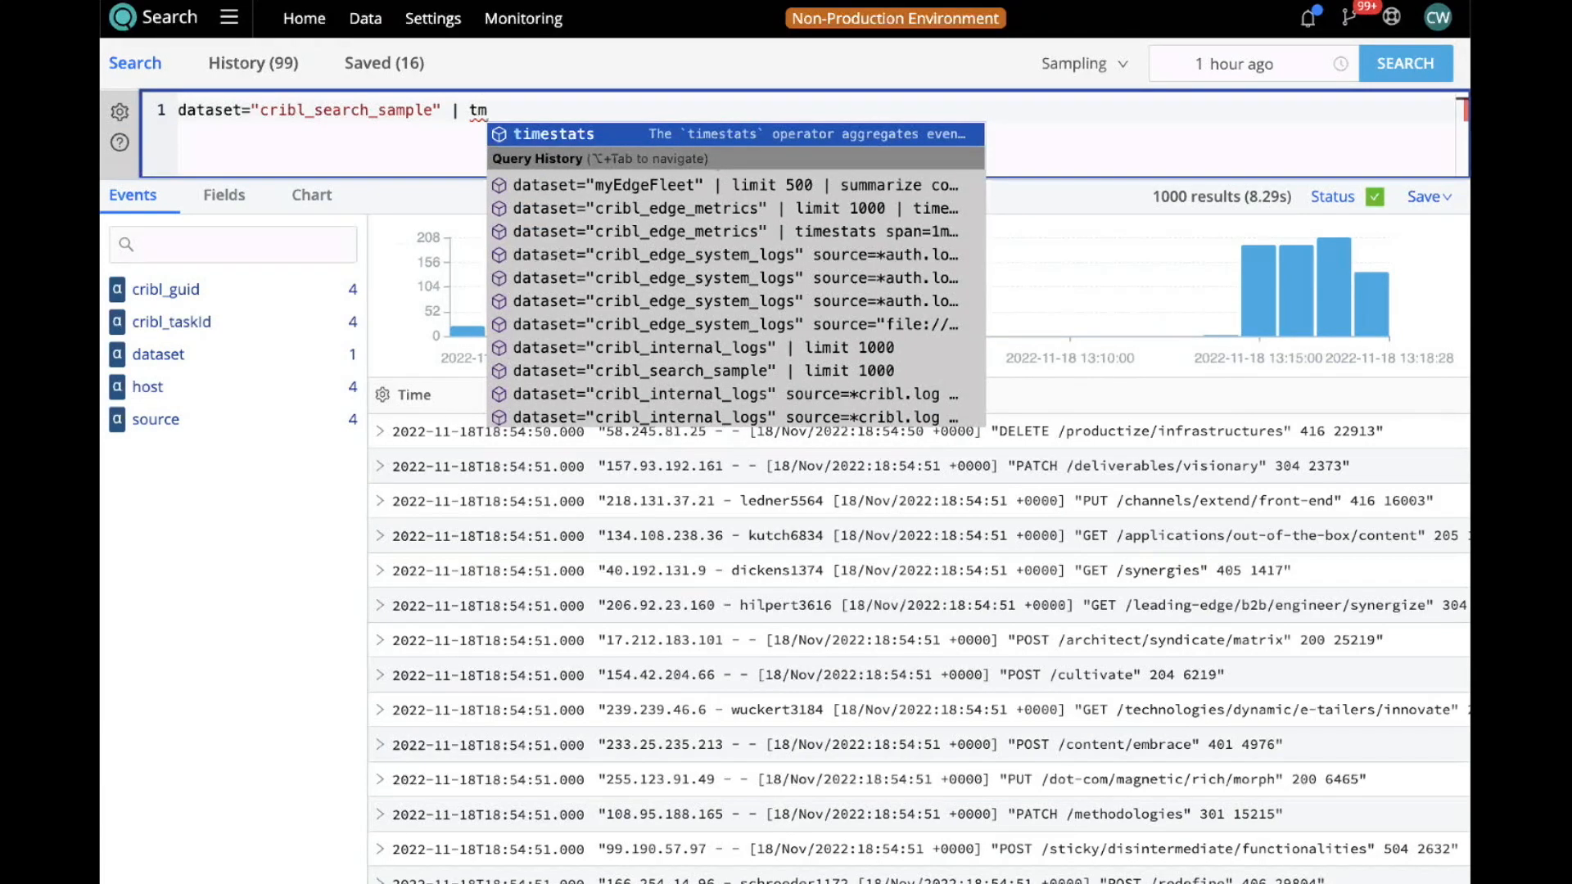
{"action": "key", "text": "BackSpace"}
{"action": "key", "text": "BackSpace"}
{"action": "key", "text": "BackSpace"}
{"action": "key", "text": "BackSpace"}
{"action": "key", "text": "BackSpace"}
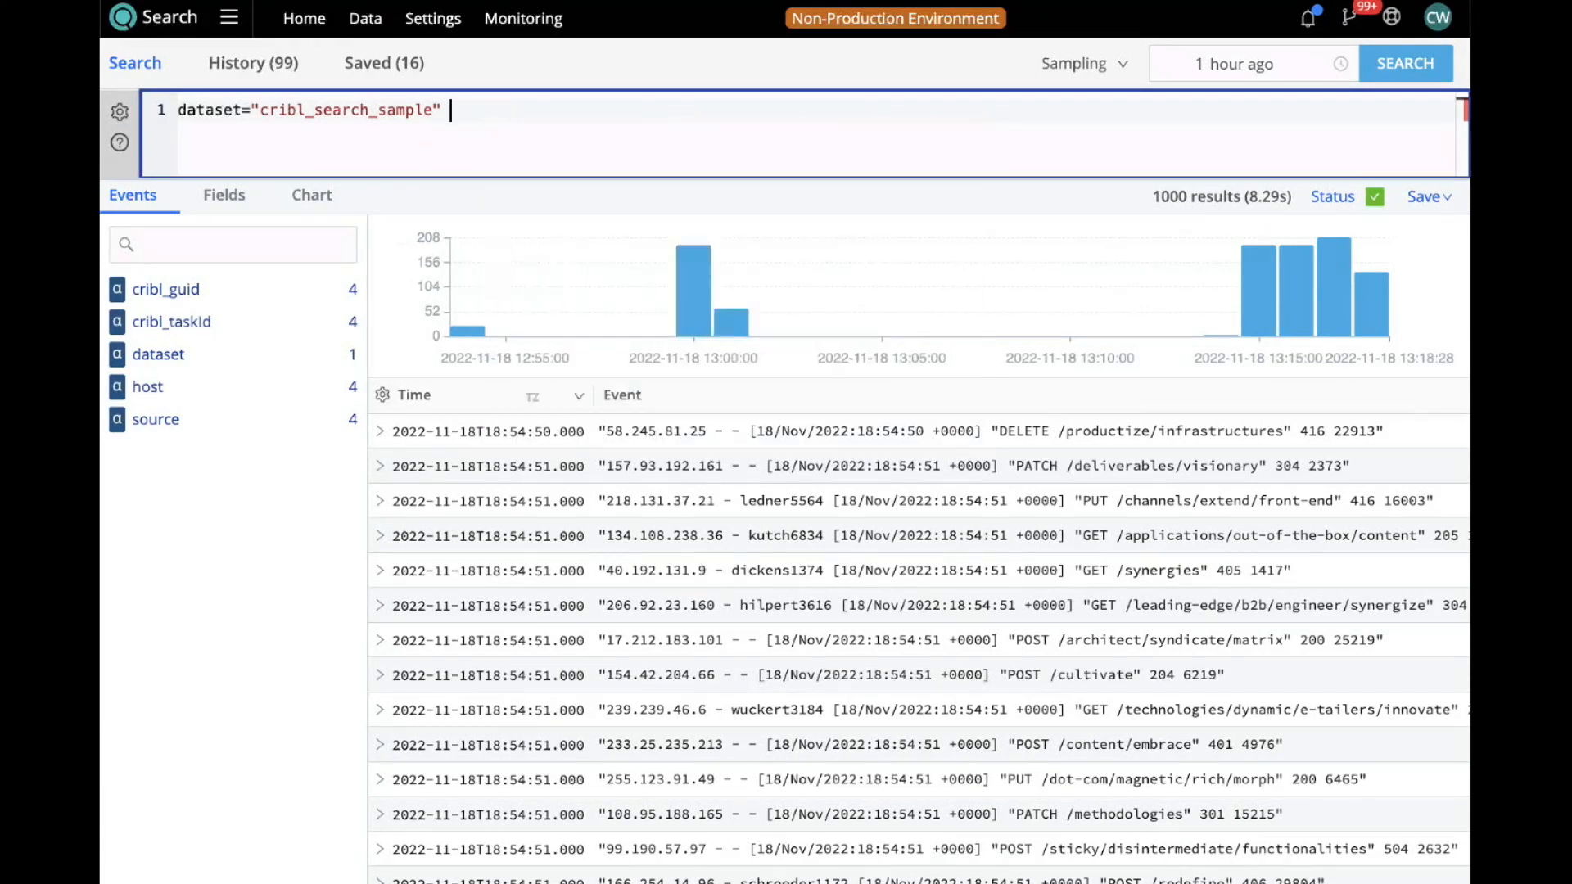
Read the search language help entries for the limit and timestats operators.
{"action": "left_click", "coordinate": [121, 145]}
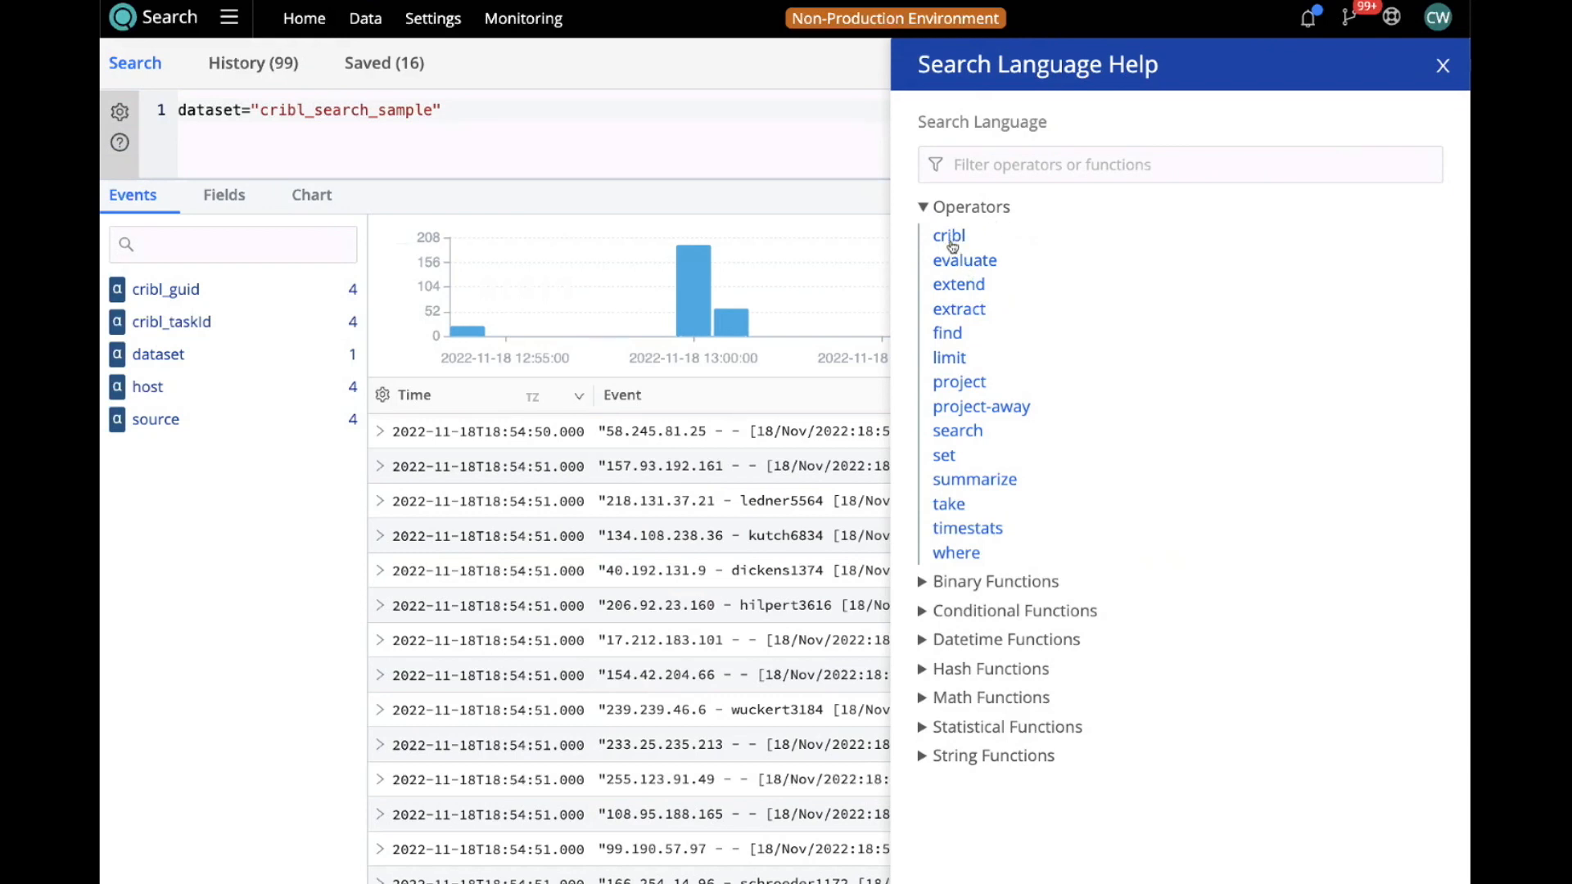
{"action": "left_click", "coordinate": [950, 359]}
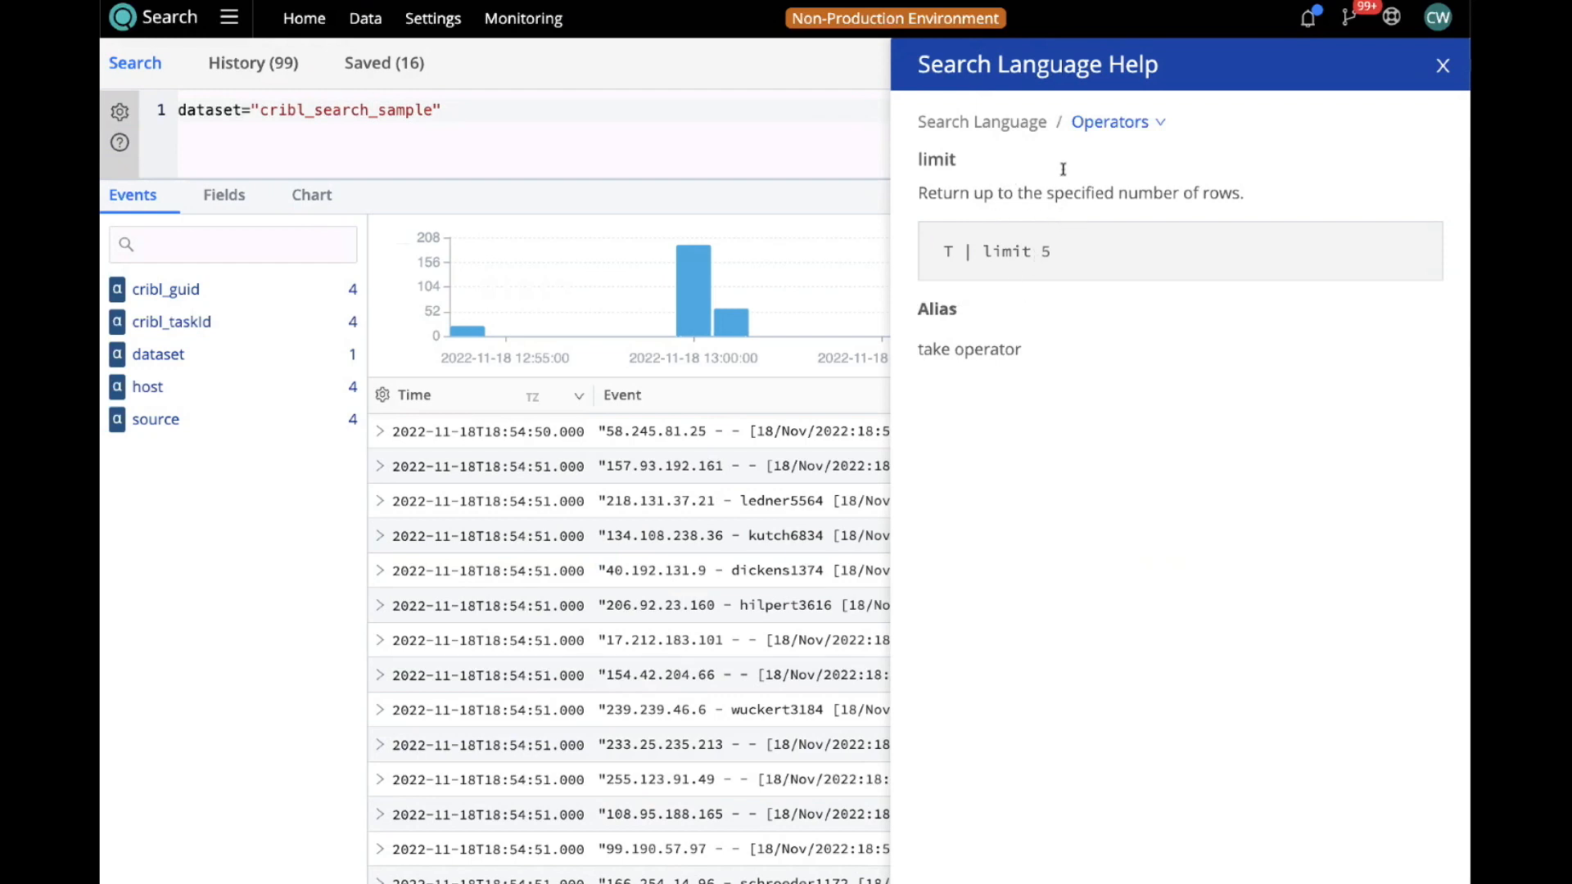
{"action": "left_click", "coordinate": [982, 121]}
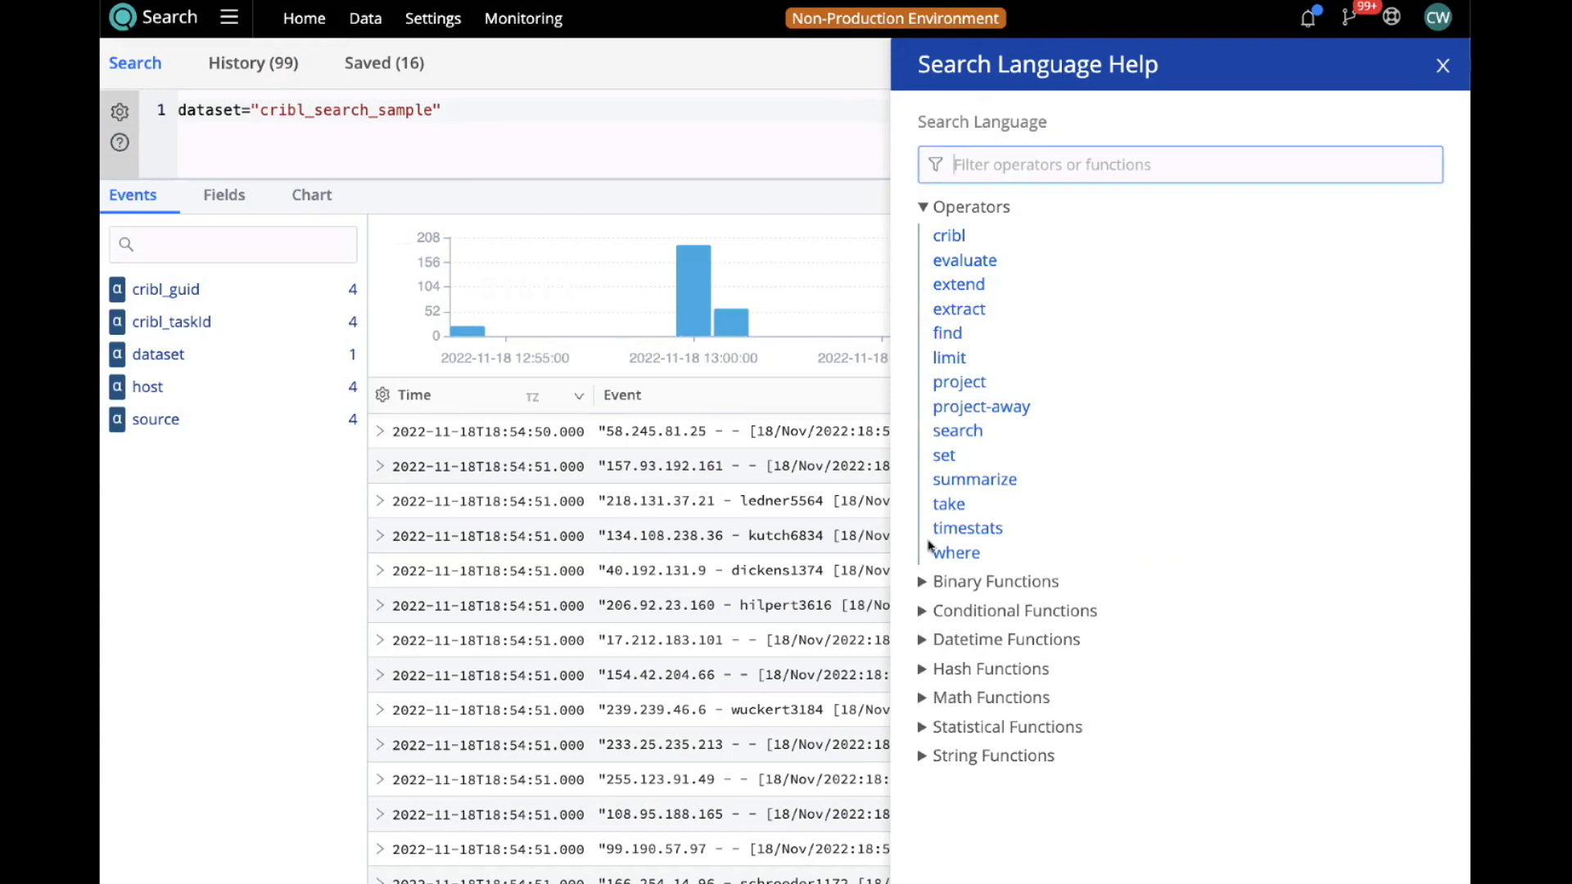
{"action": "left_click", "coordinate": [973, 531]}
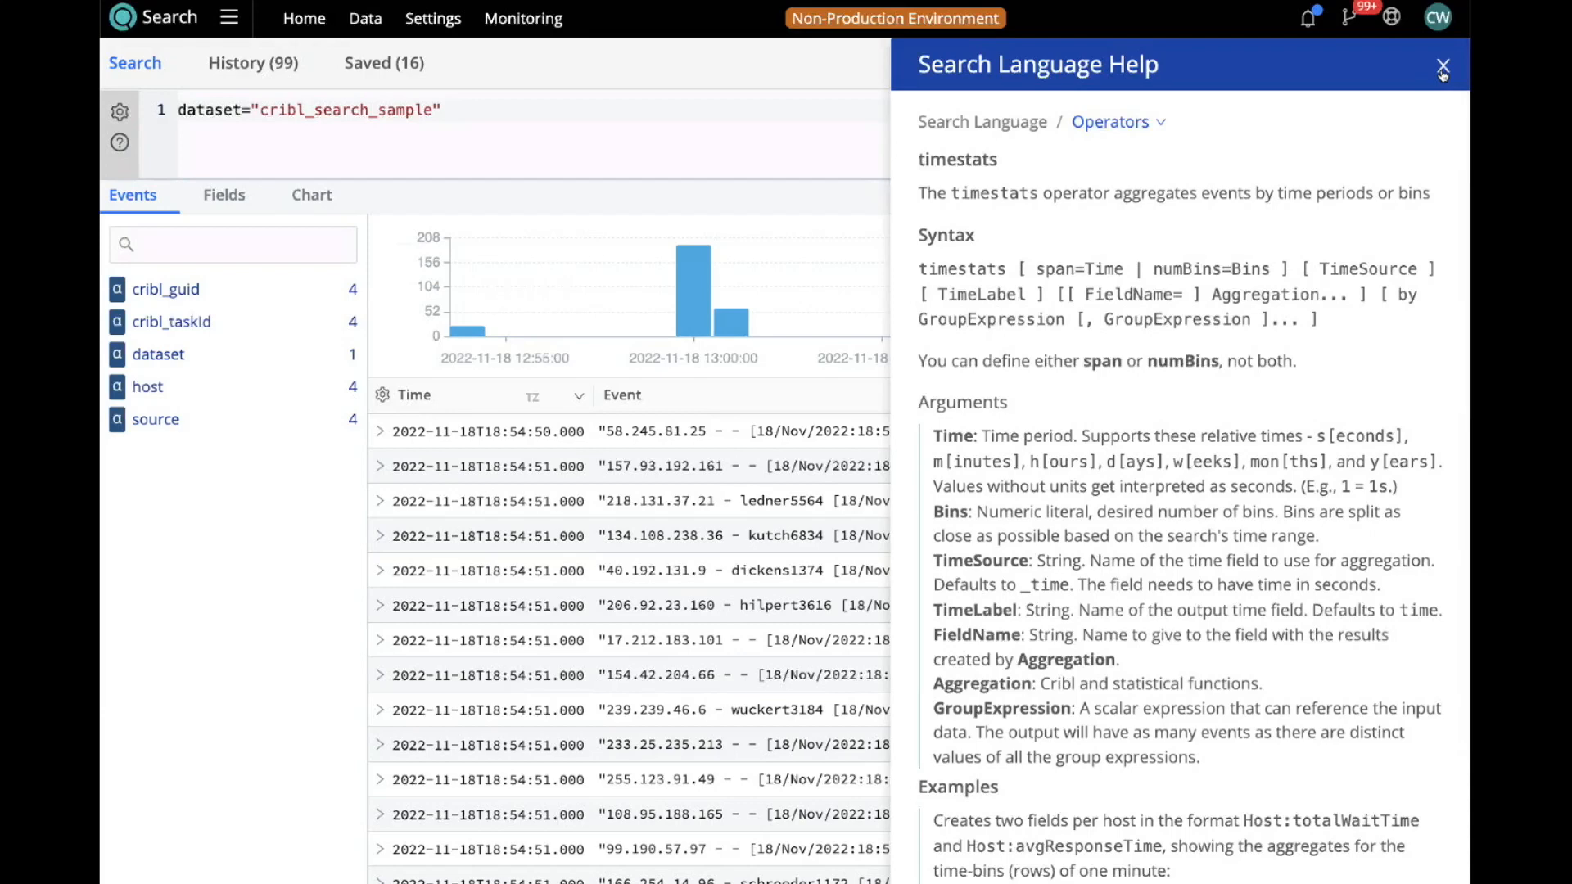
Close the search language help, briefly reopen its timestats entry, and close it again.
{"action": "left_click", "coordinate": [1443, 68]}
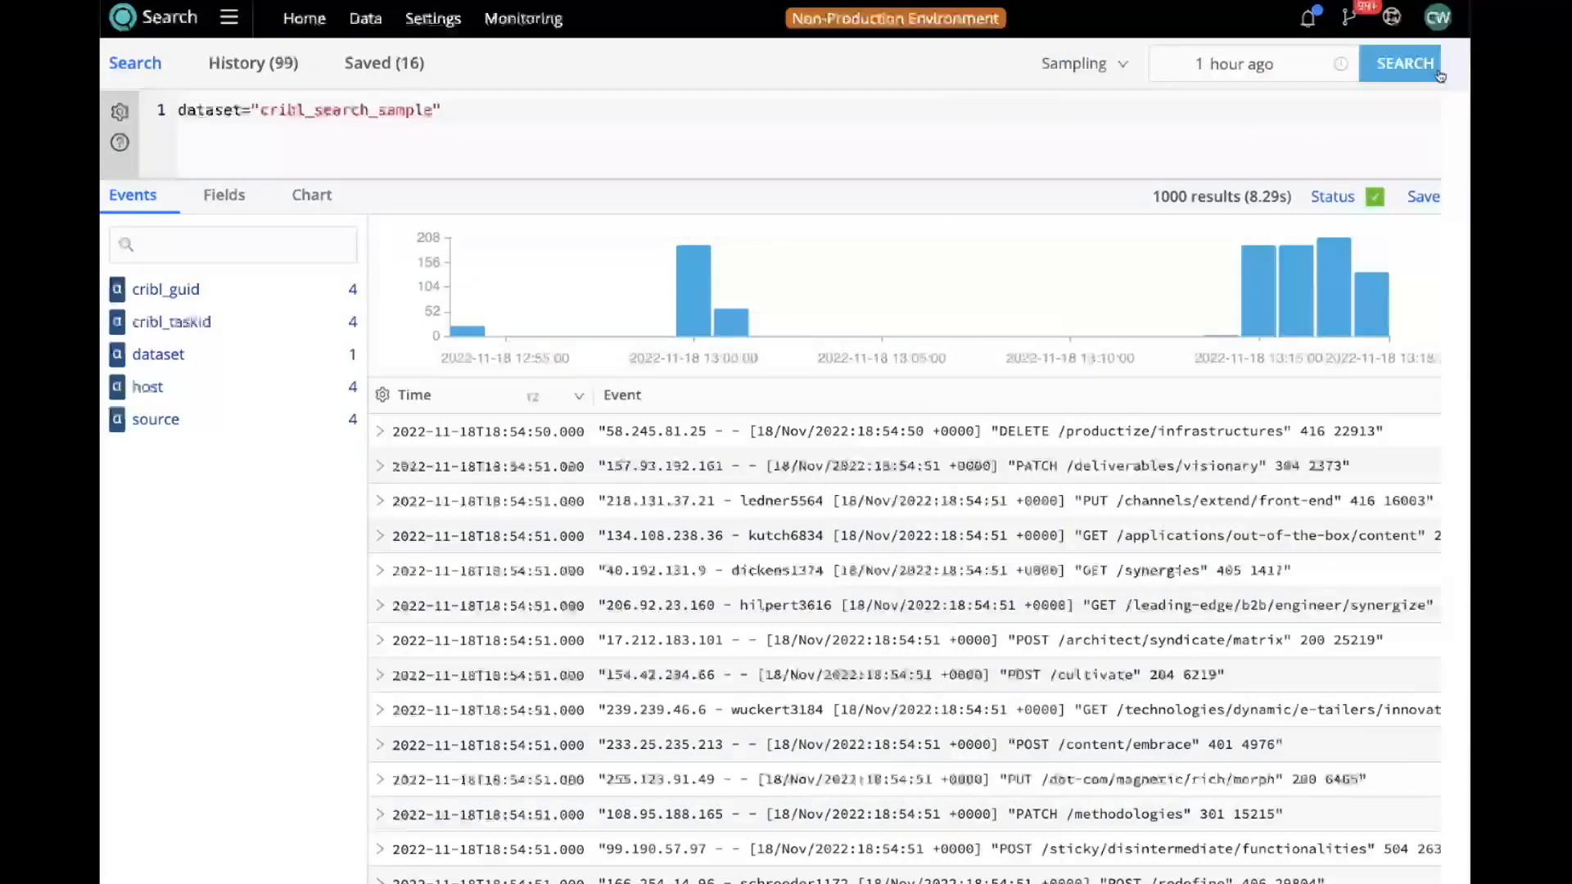
{"action": "left_click", "coordinate": [120, 144]}
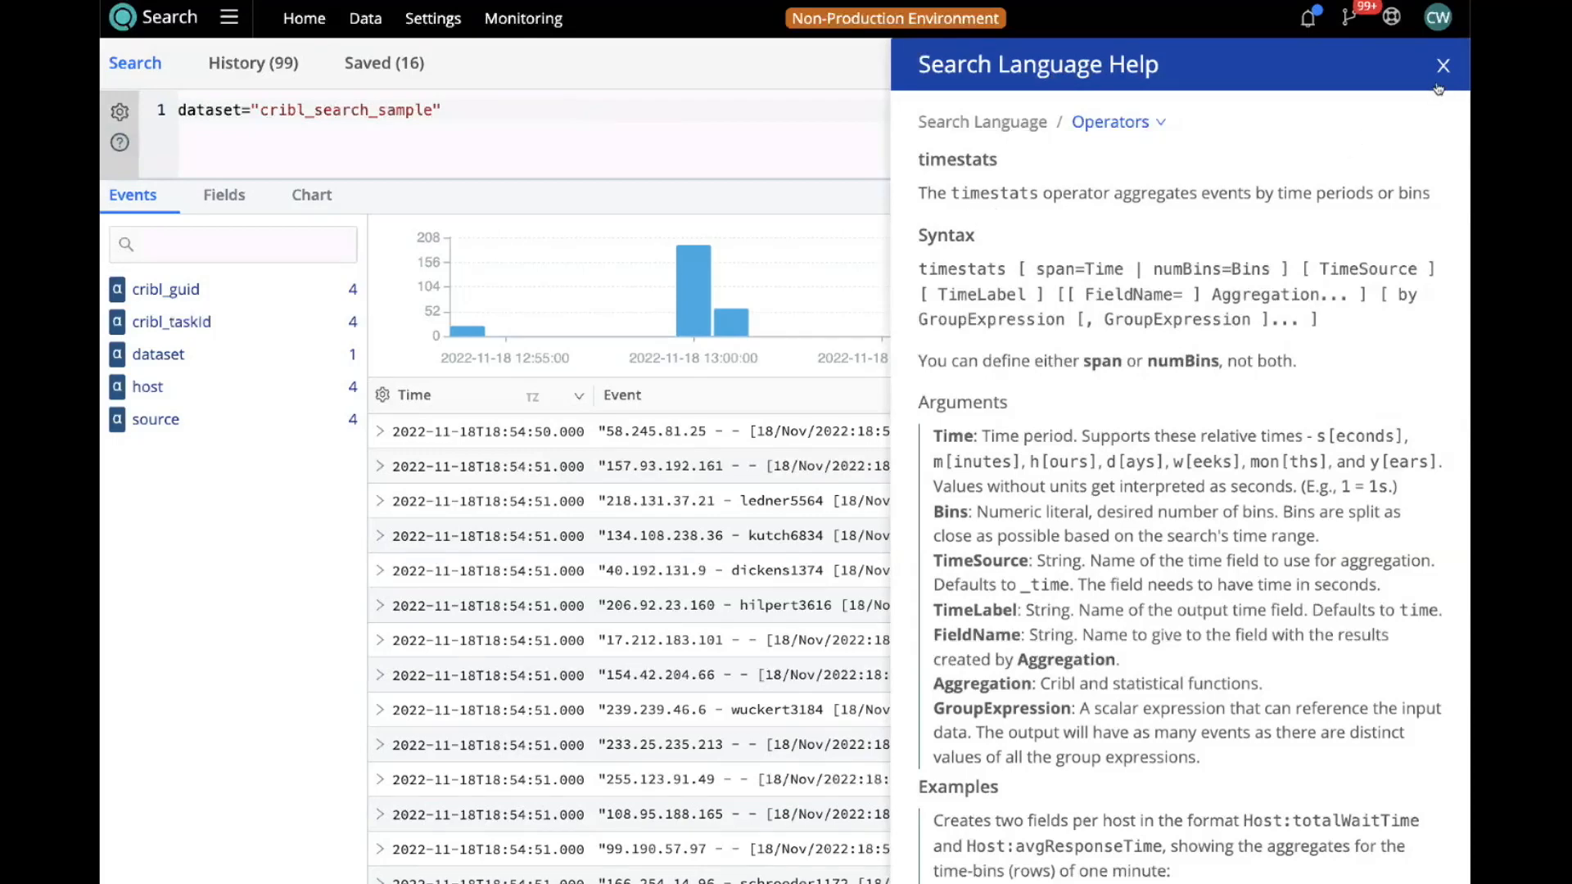
{"action": "left_click", "coordinate": [1443, 69]}
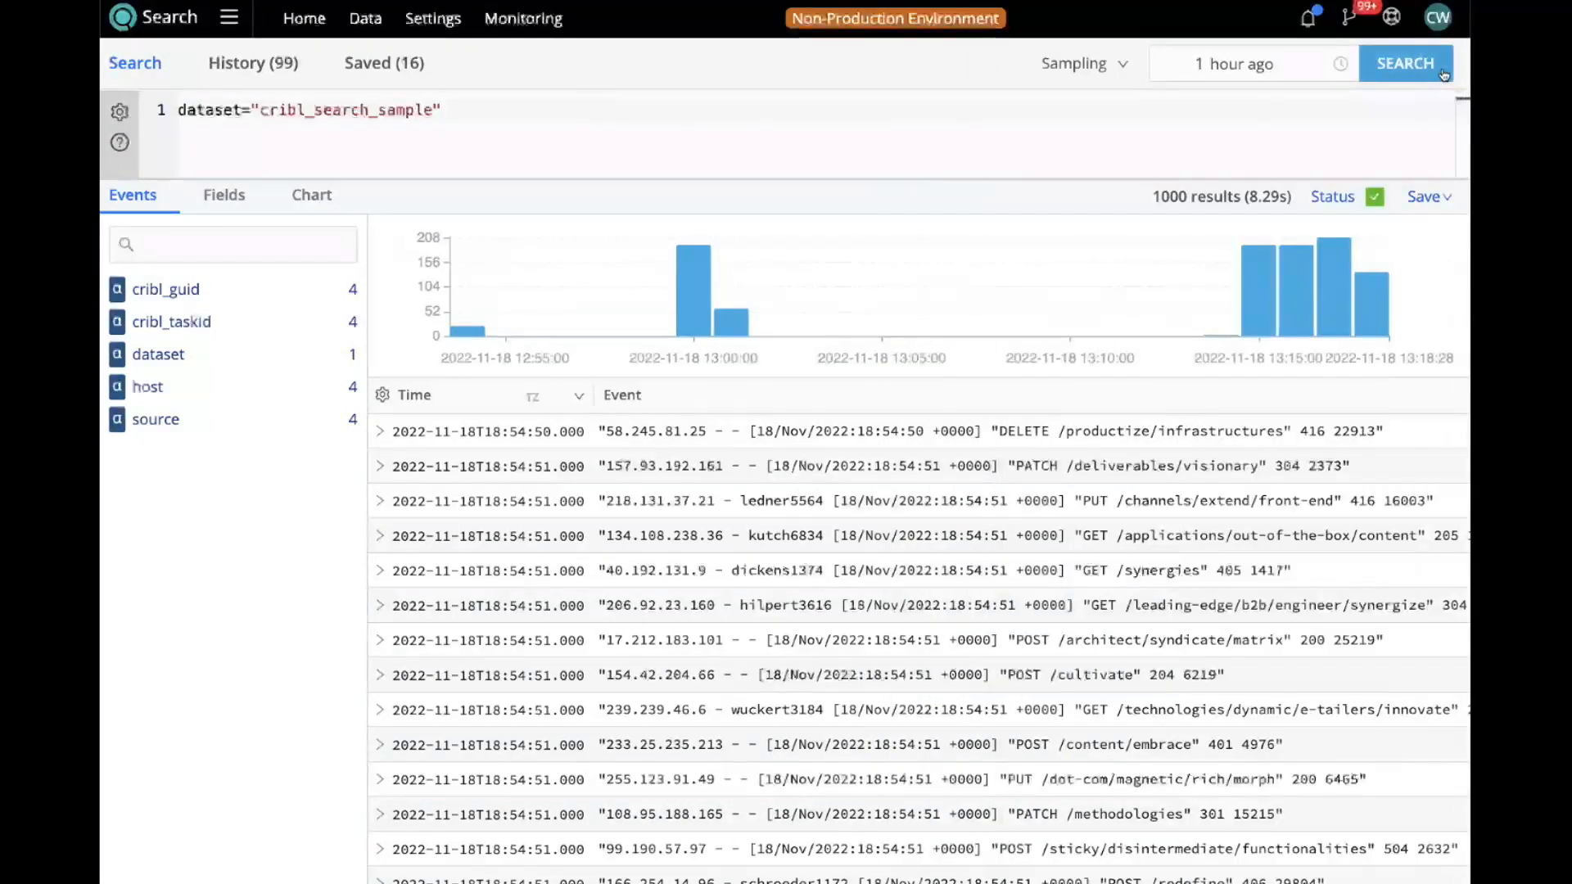
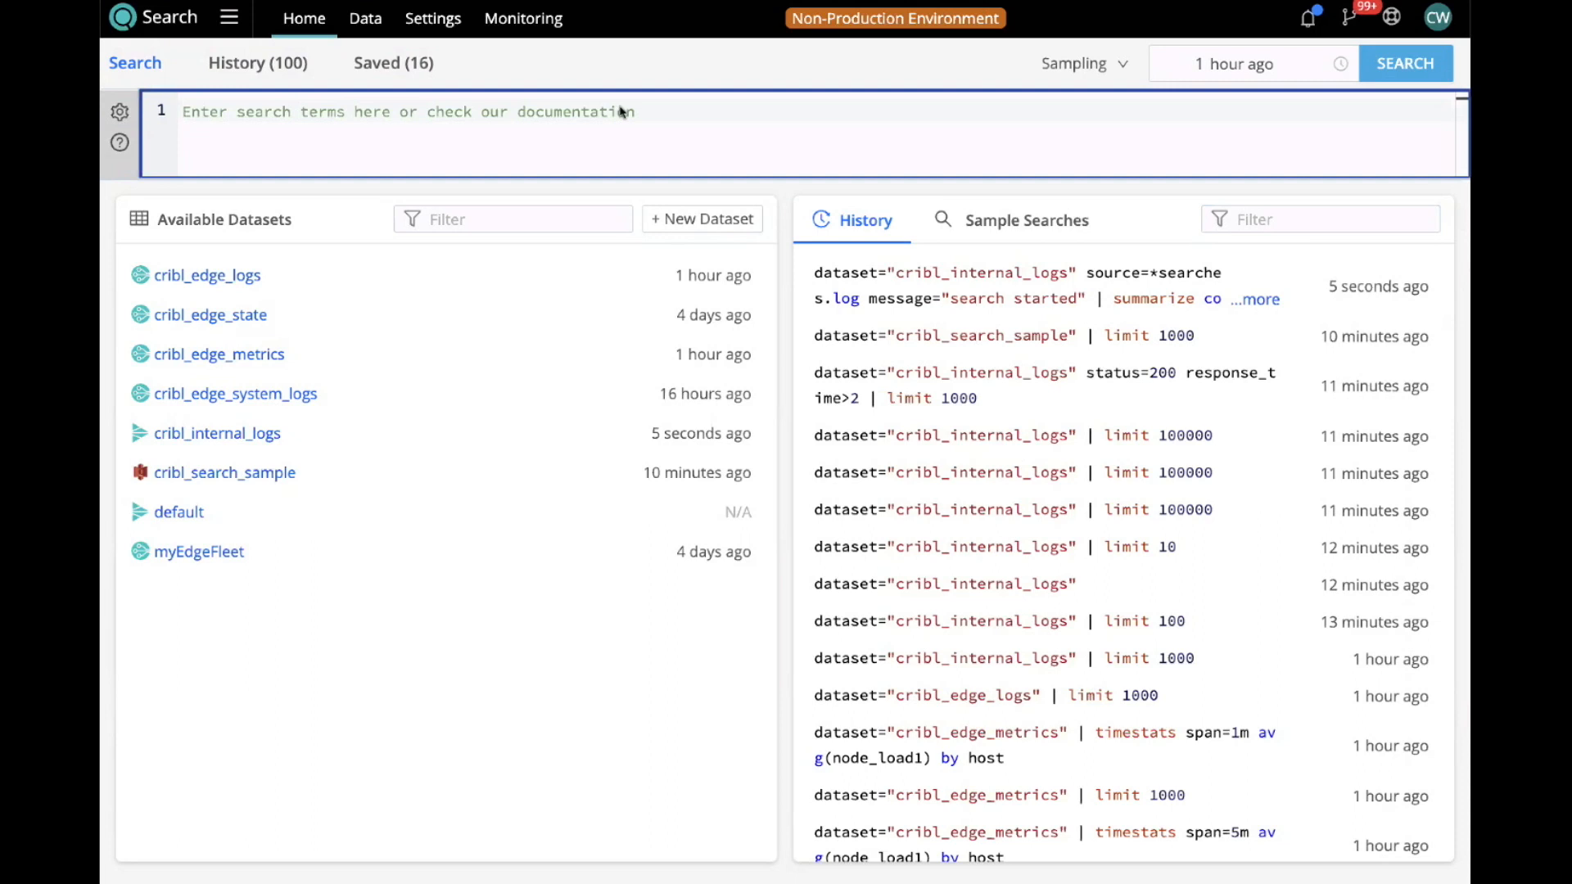
Run the query dataset="cribl_search_sample" source=*vpcflow*raw* | limit 1000.
{"action": "type", "text": "dataset=\"cribl_search_sample\" source=*vpcflow*raw* | limit 1000"}
{"action": "key", "text": "Return"}
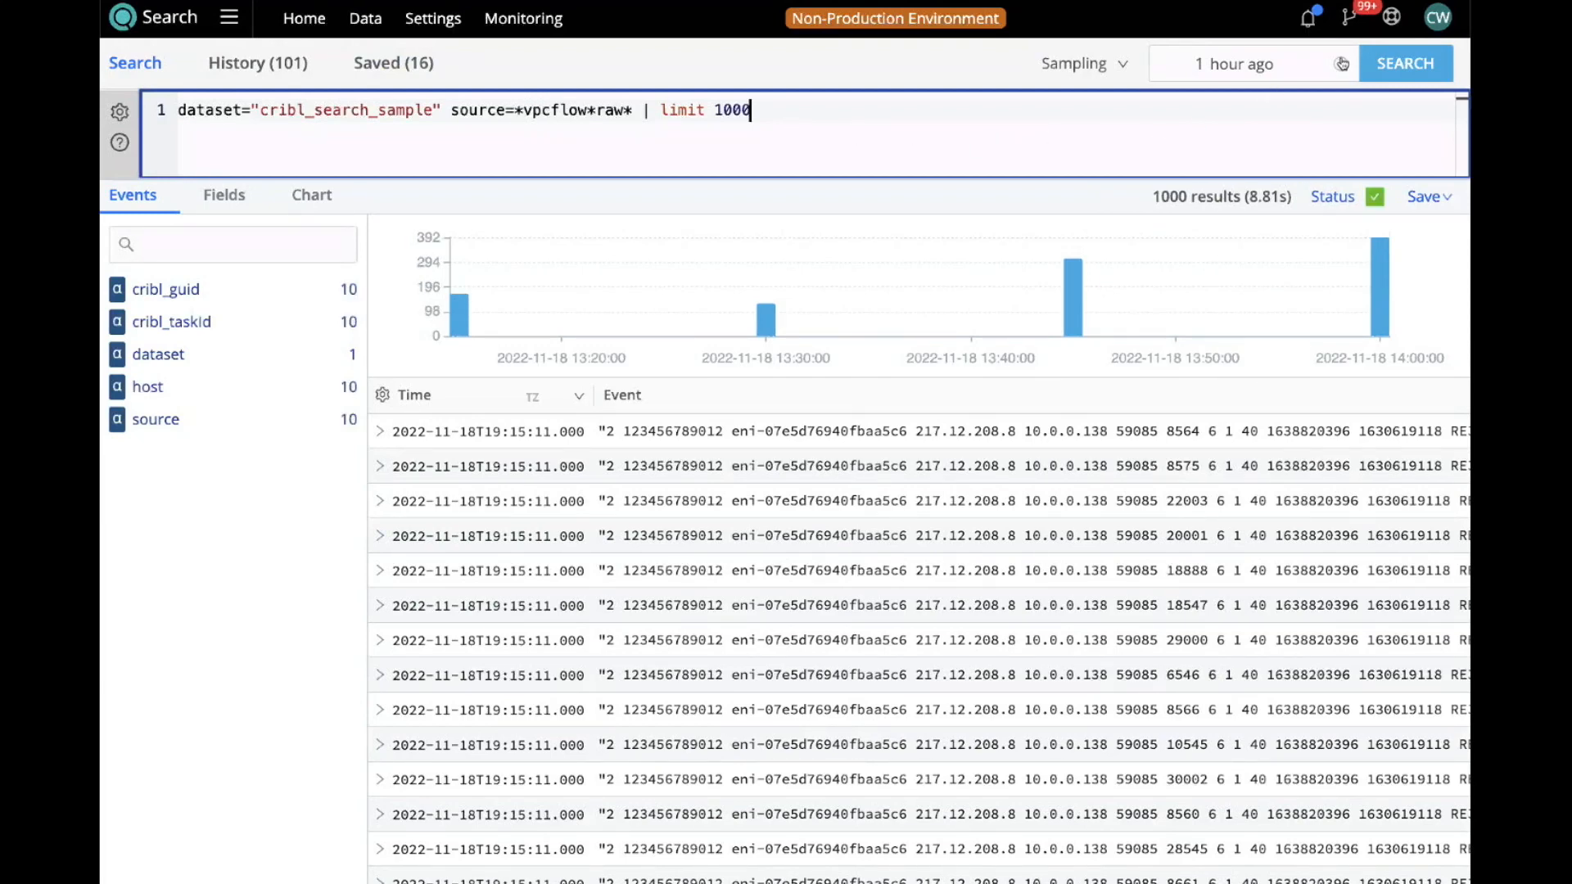
Start the support walkthrough for a new dataset, choose Amazon S3 as the provider, and fill in the dataset's ID and description.
{"action": "left_click", "coordinate": [1392, 18]}
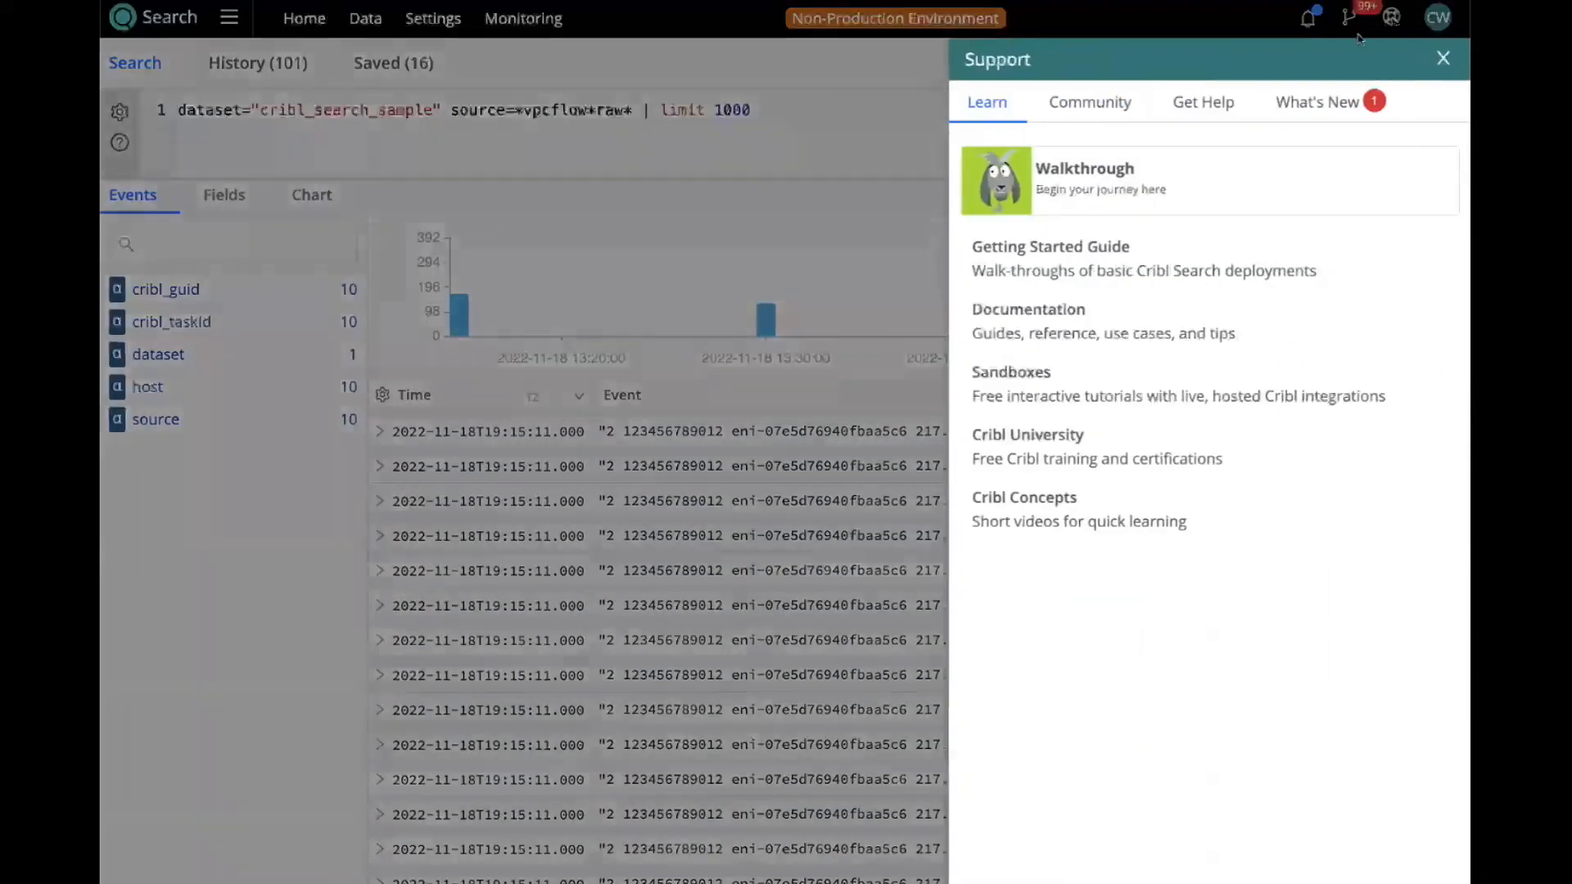
{"action": "left_click", "coordinate": [1127, 182]}
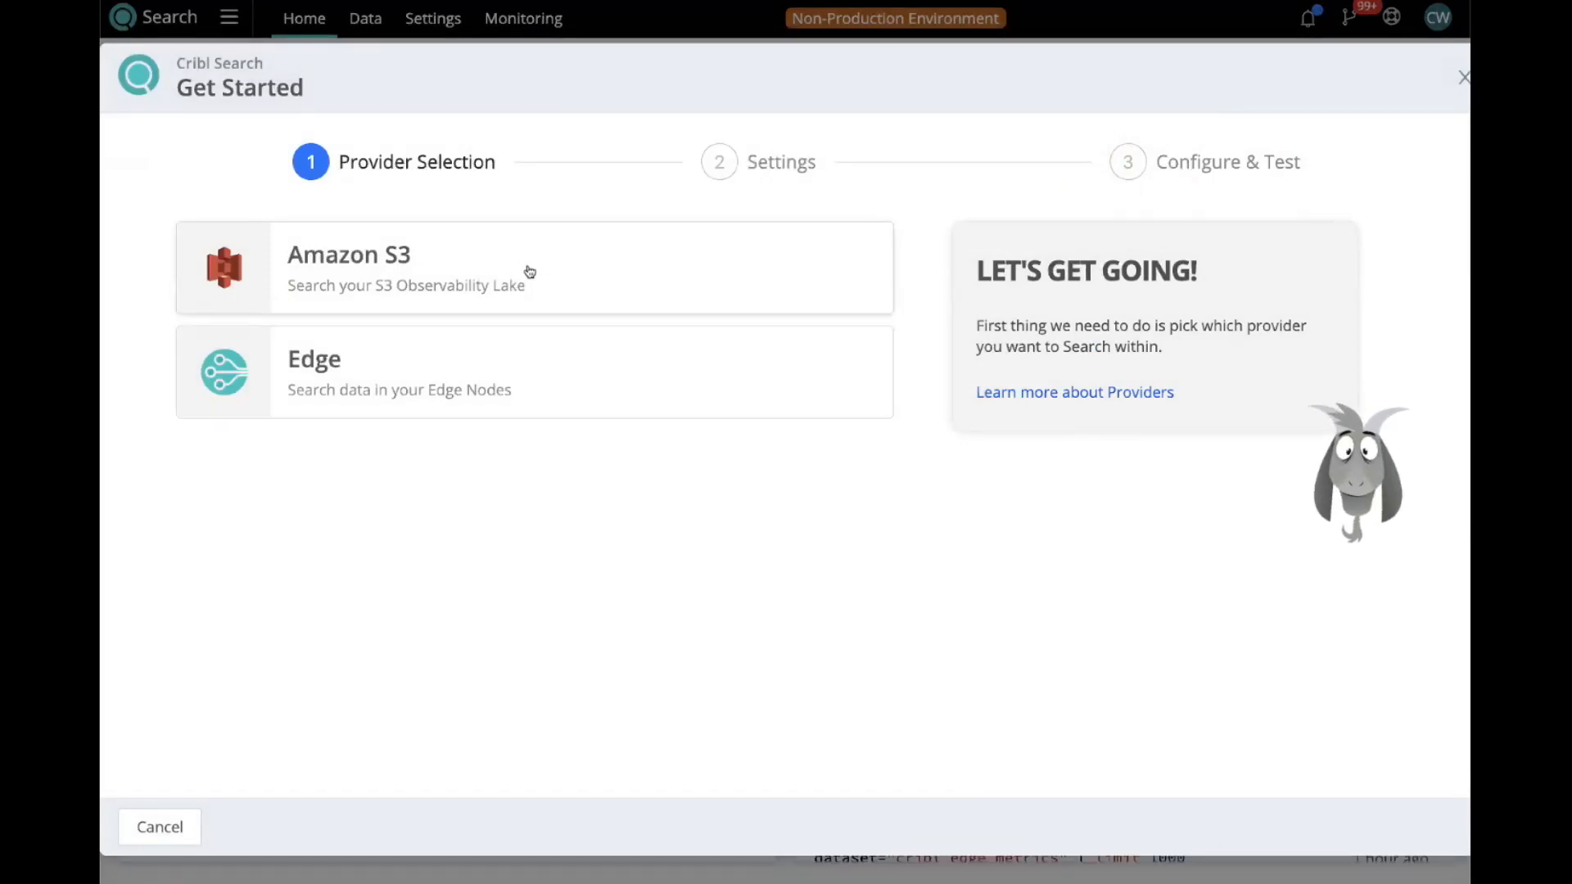
{"action": "left_click", "coordinate": [459, 271]}
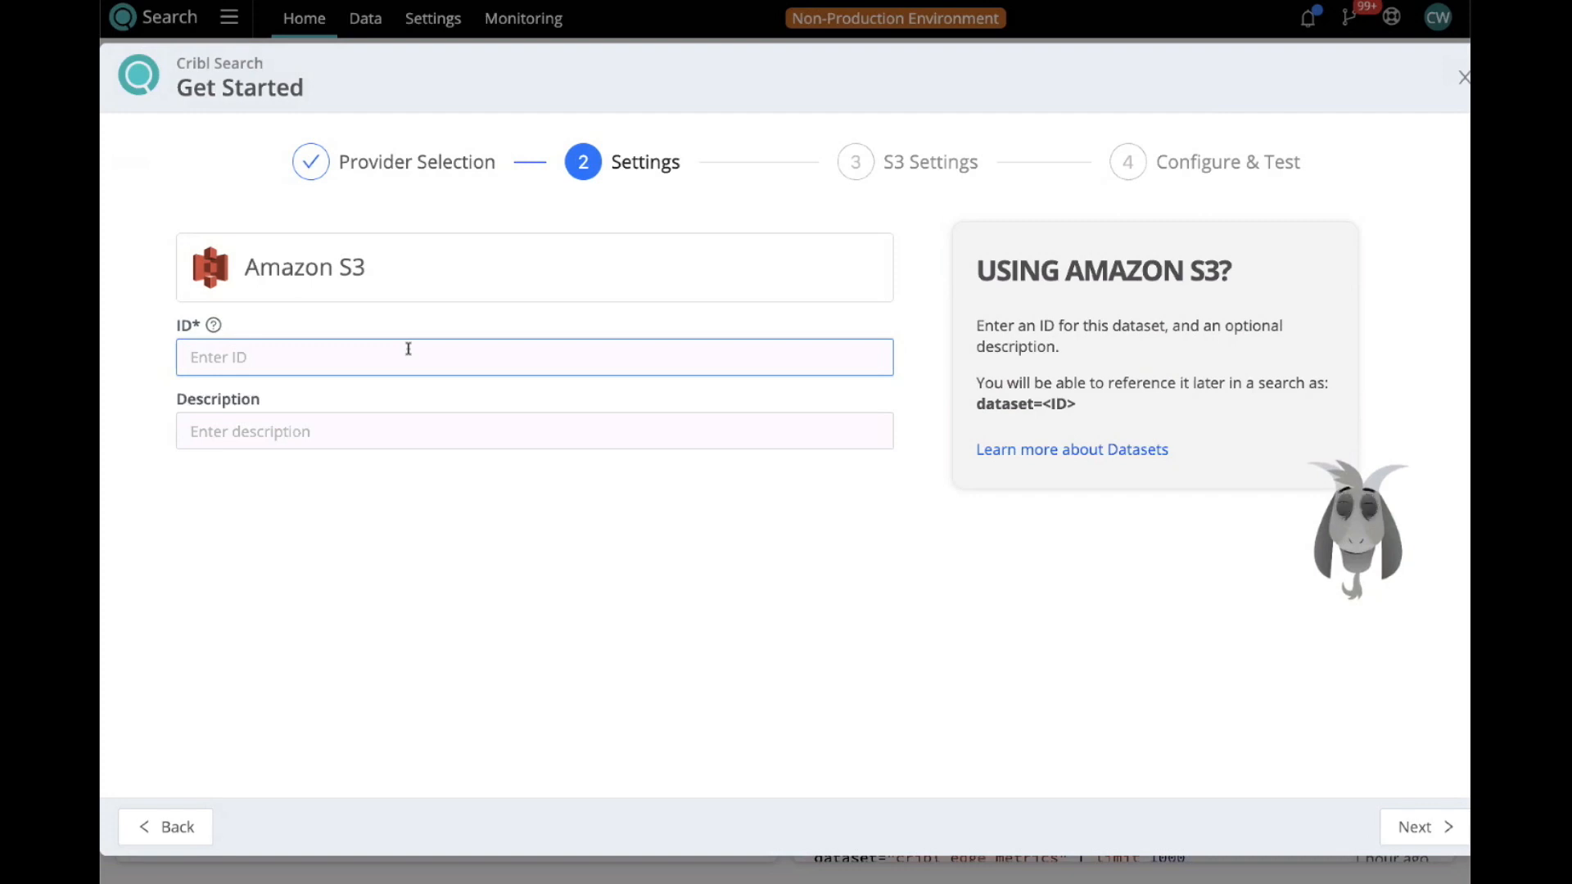
{"action": "type", "text": "cory"}
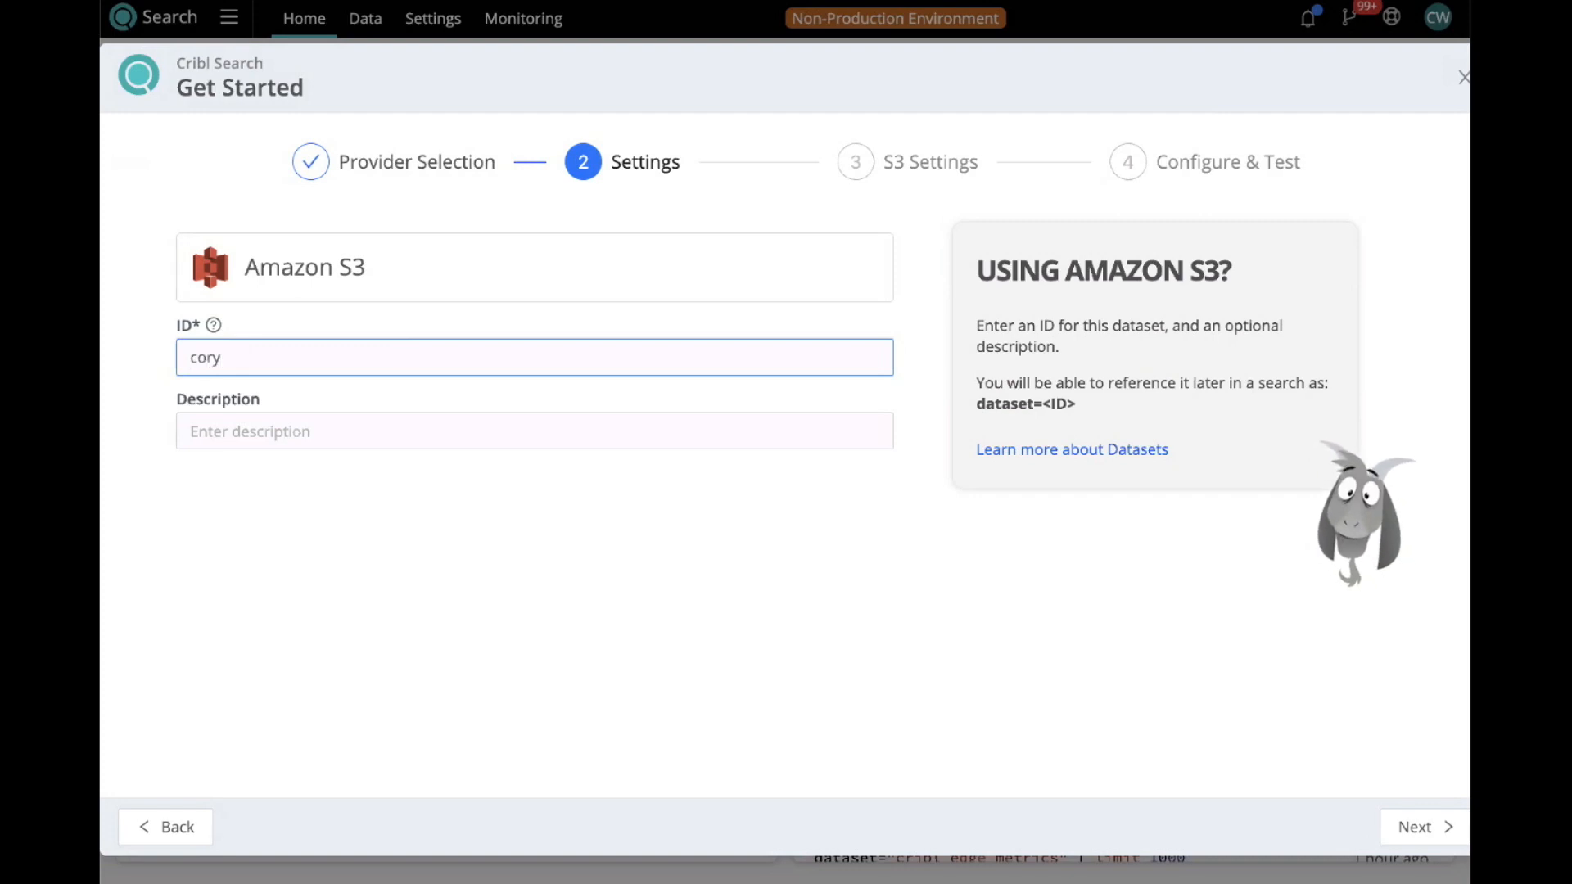
{"action": "left_click", "coordinate": [395, 434]}
{"action": "type", "text": "C"}
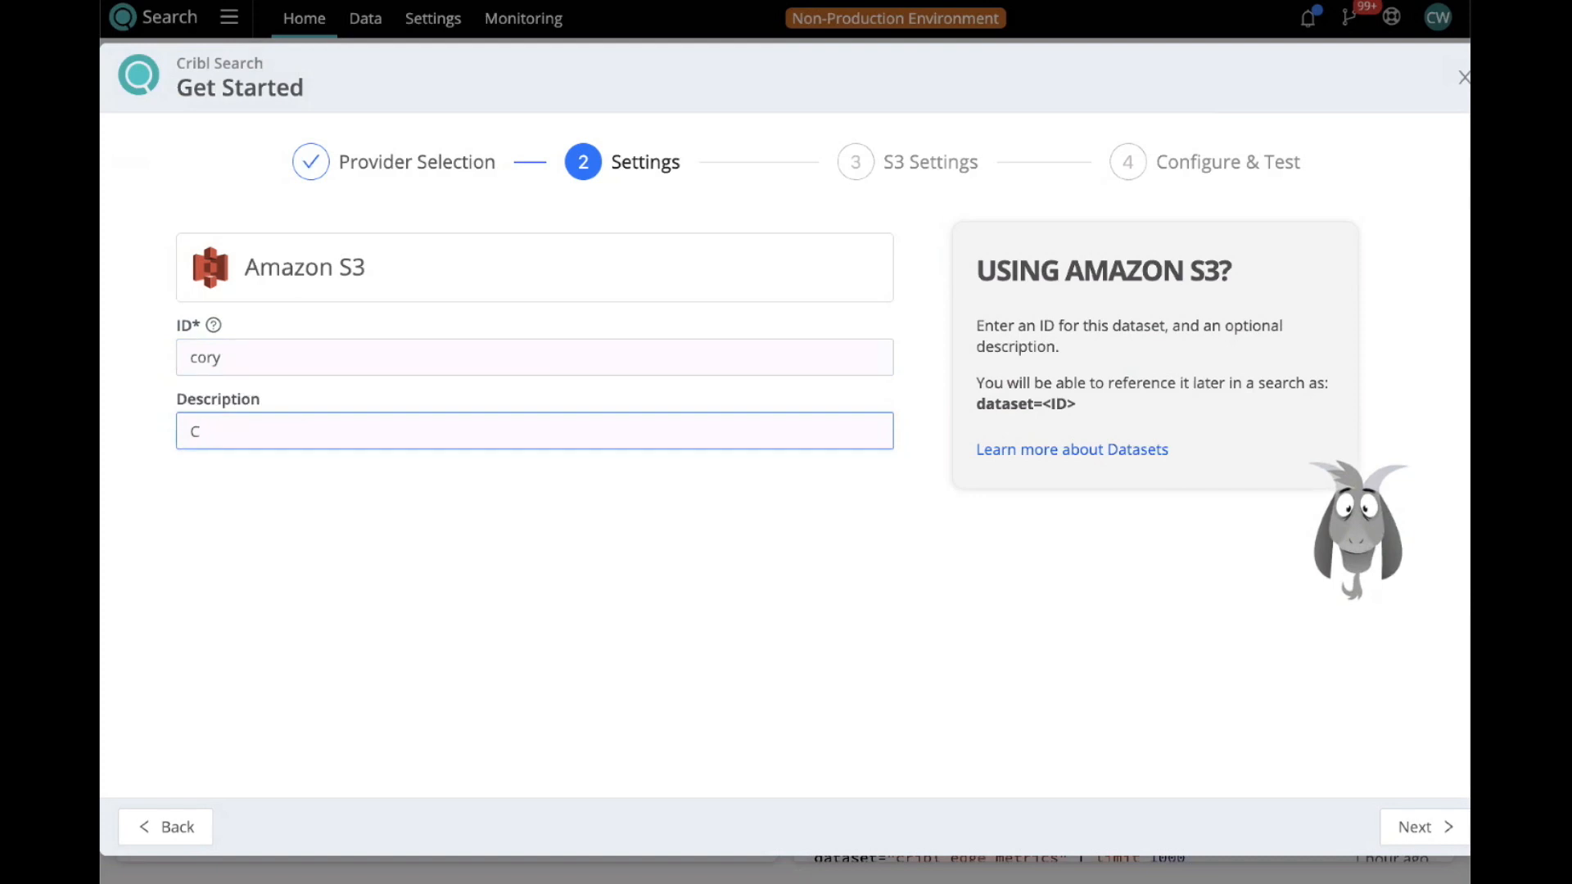
{"action": "type", "text": "Oryory's S3"}
{"action": "left_click", "coordinate": [1403, 829]}
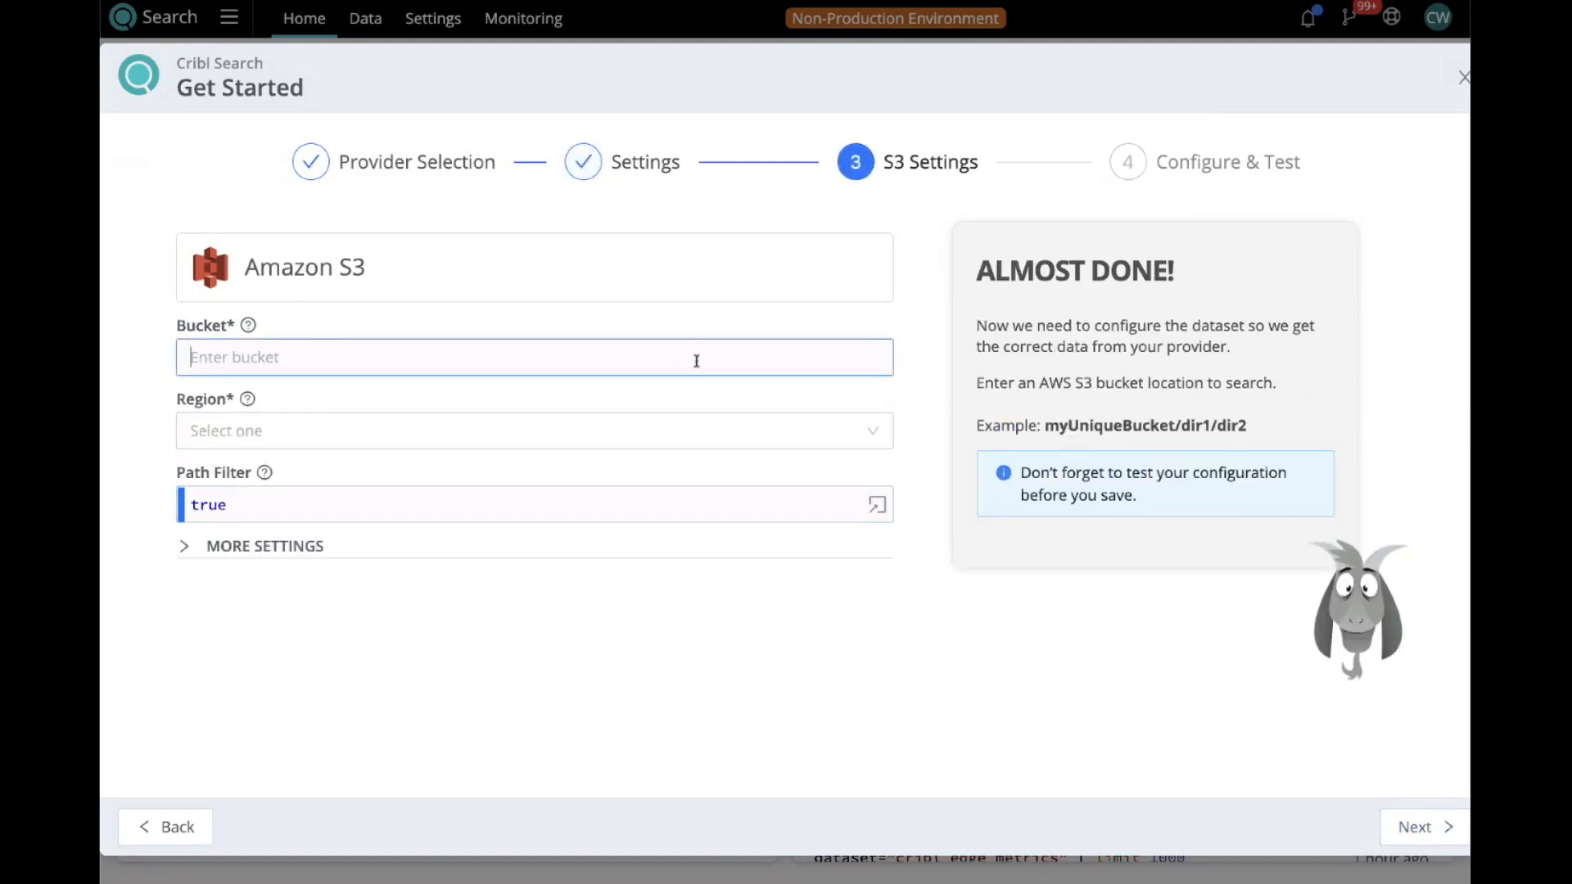
Enter the S3 bucket name, set the region to US East (Ohio), and continue to Configure & Test.
{"action": "type", "text": "\""}
{"action": "key", "text": "BackSpace"}
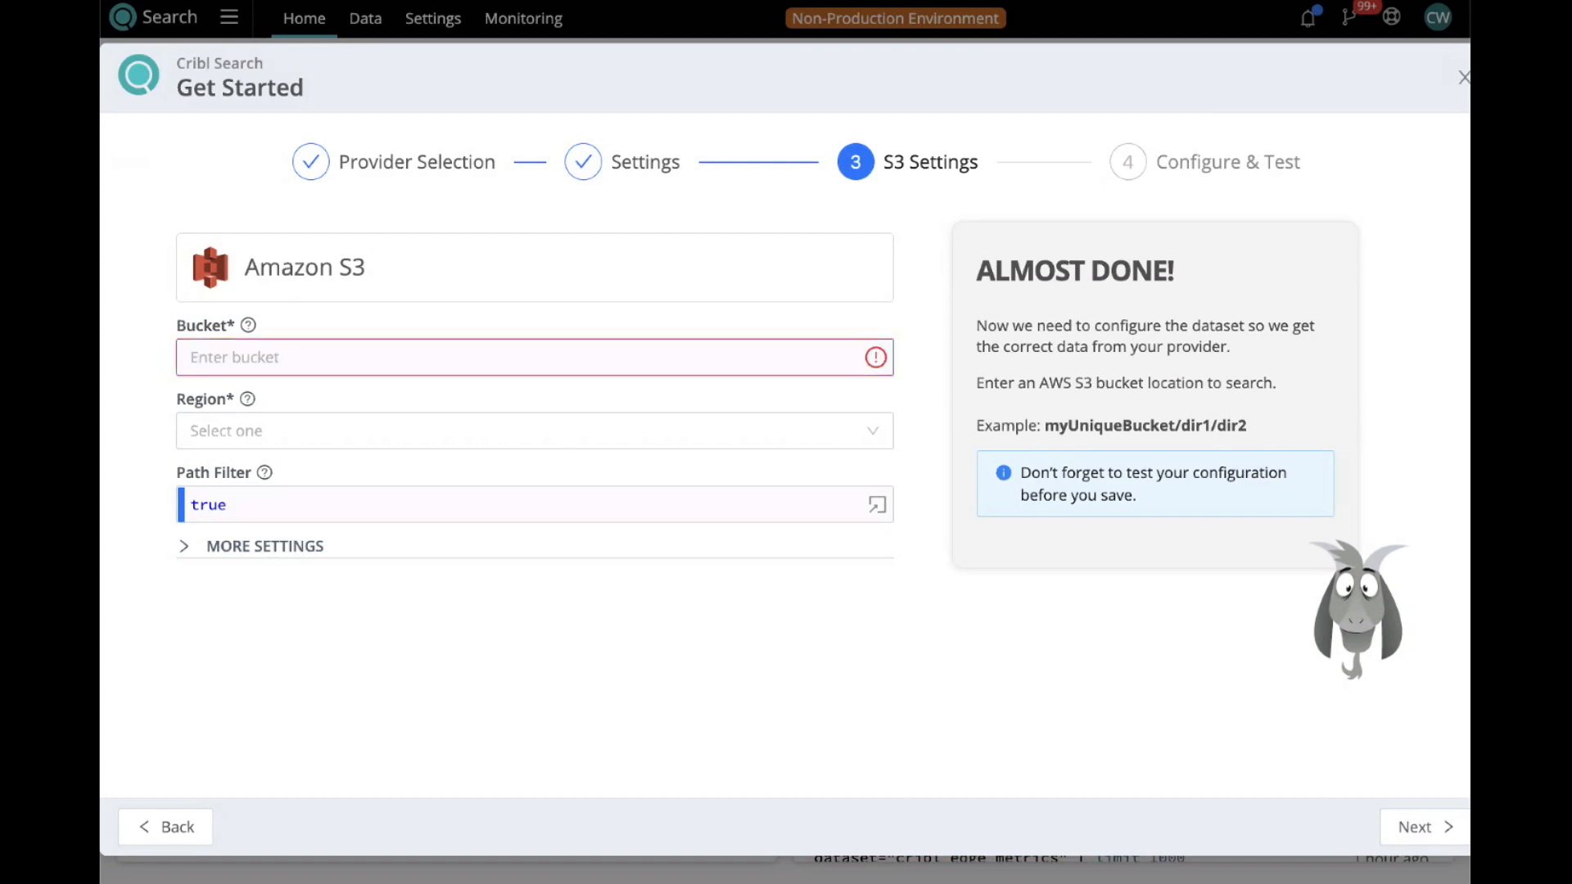
{"action": "type", "text": "cory_s3"}
{"action": "left_click", "coordinate": [591, 426]}
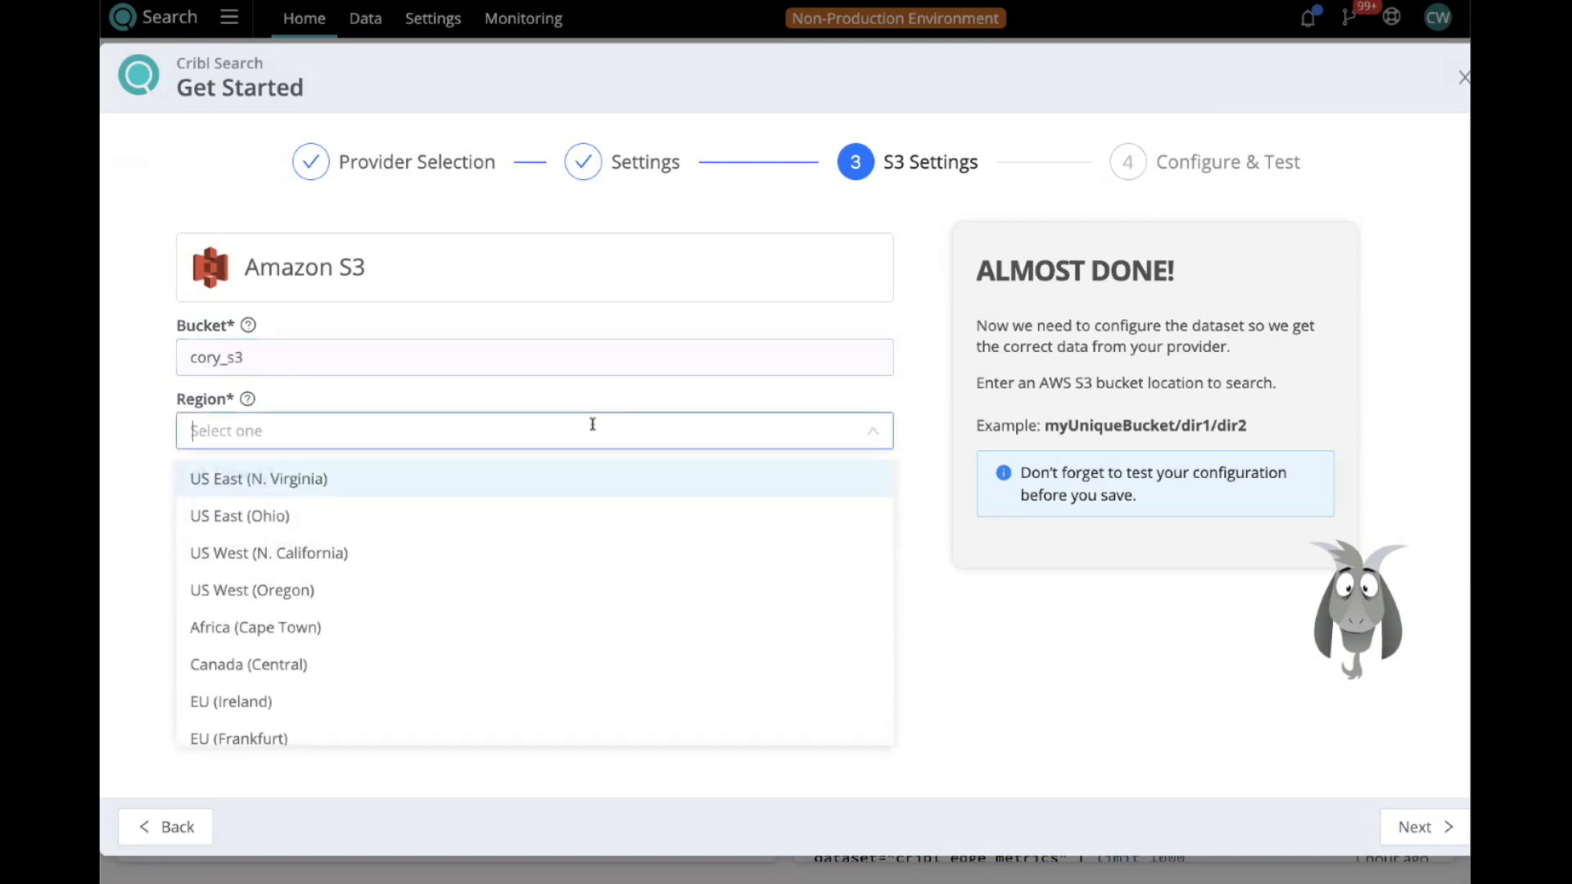
{"action": "left_click", "coordinate": [347, 515]}
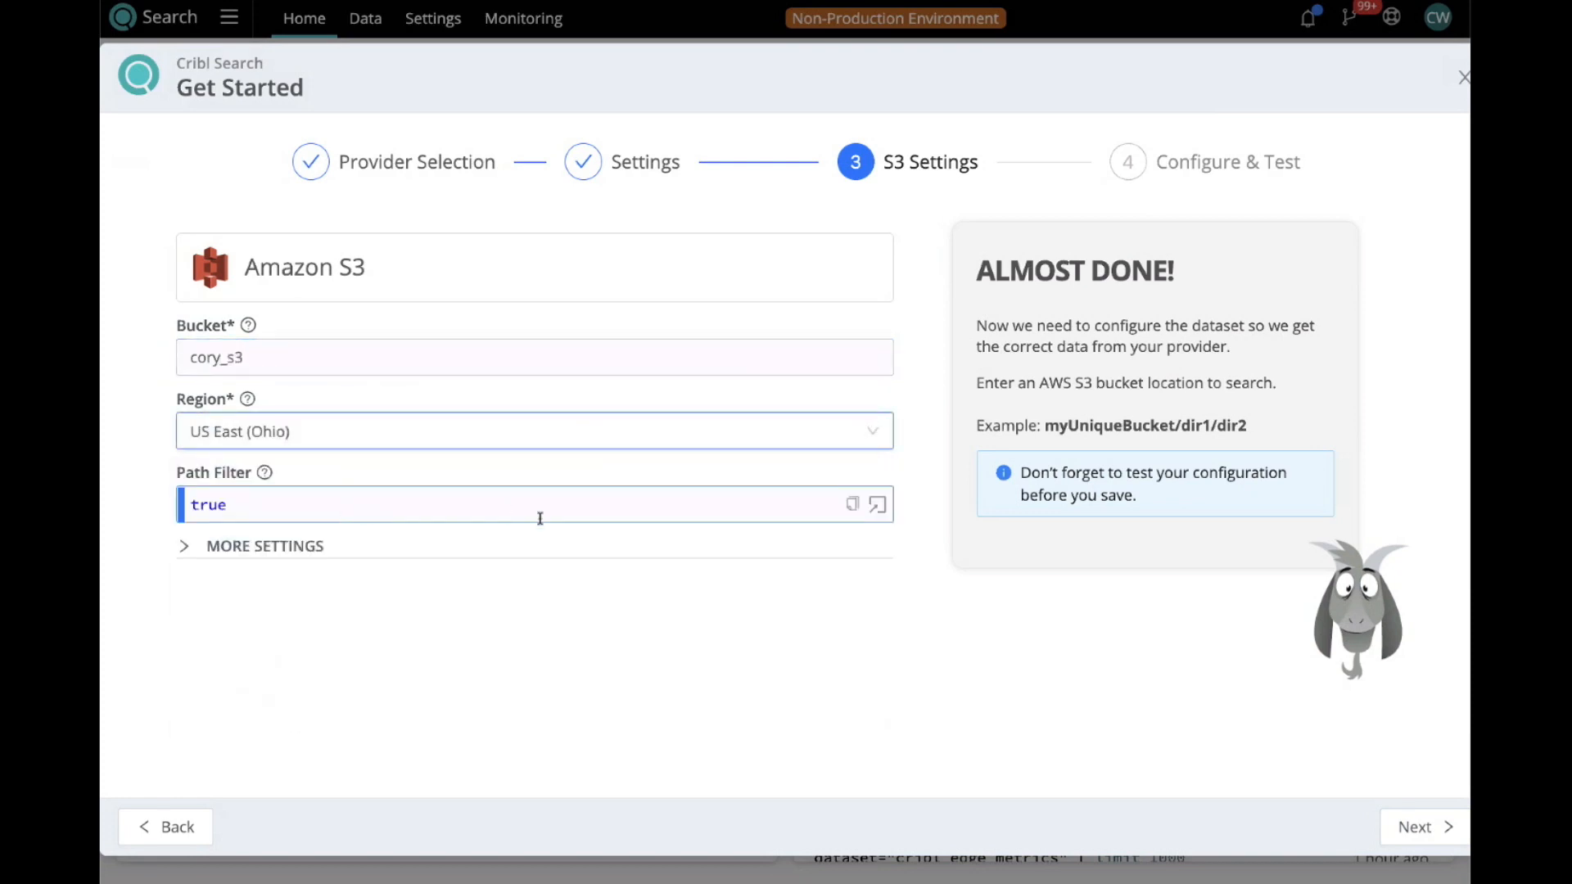
{"action": "left_click", "coordinate": [1395, 815]}
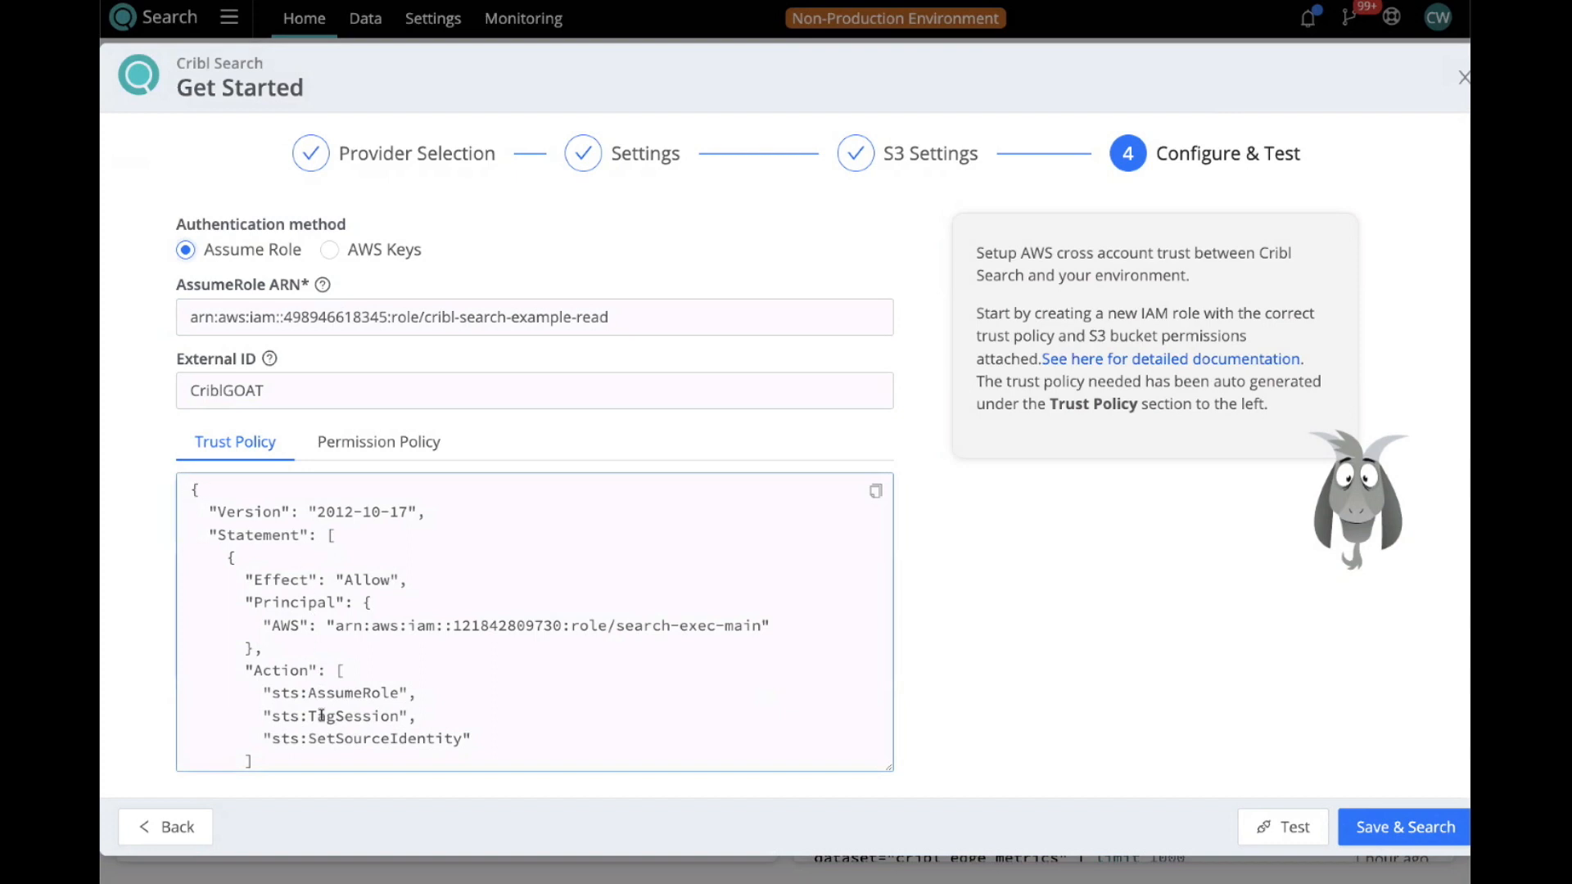
Review the trust and permission policies for the Assume Role and AWS Keys authentication methods, and close the walkthrough without saving.
{"action": "scroll", "coordinate": [321, 716], "scroll_direction": "down", "scroll_amount": 2}
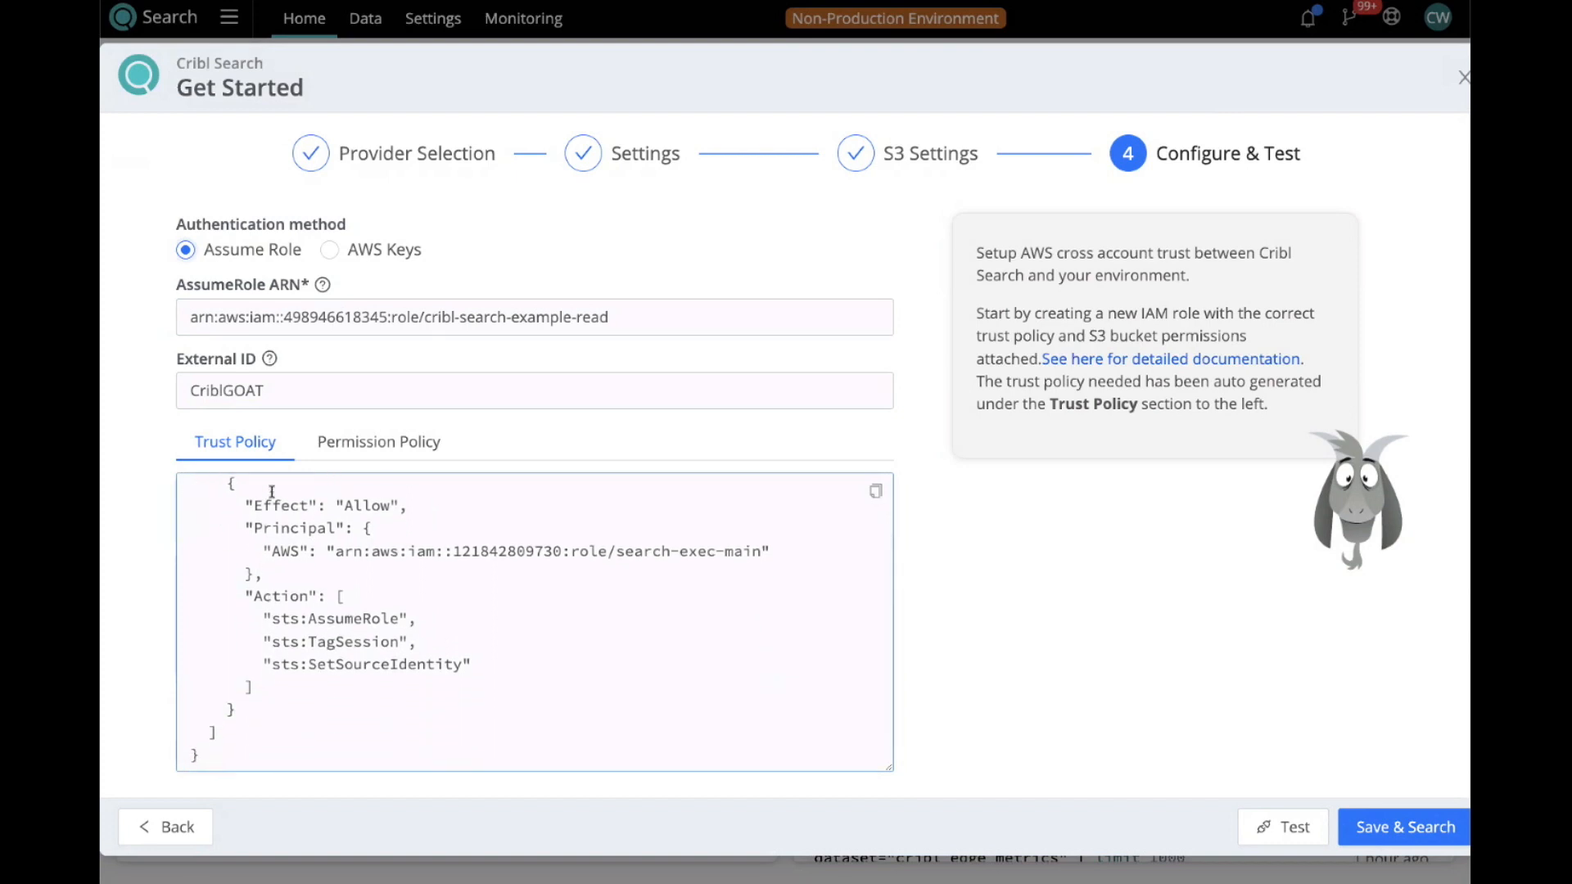
{"action": "left_click", "coordinate": [365, 443]}
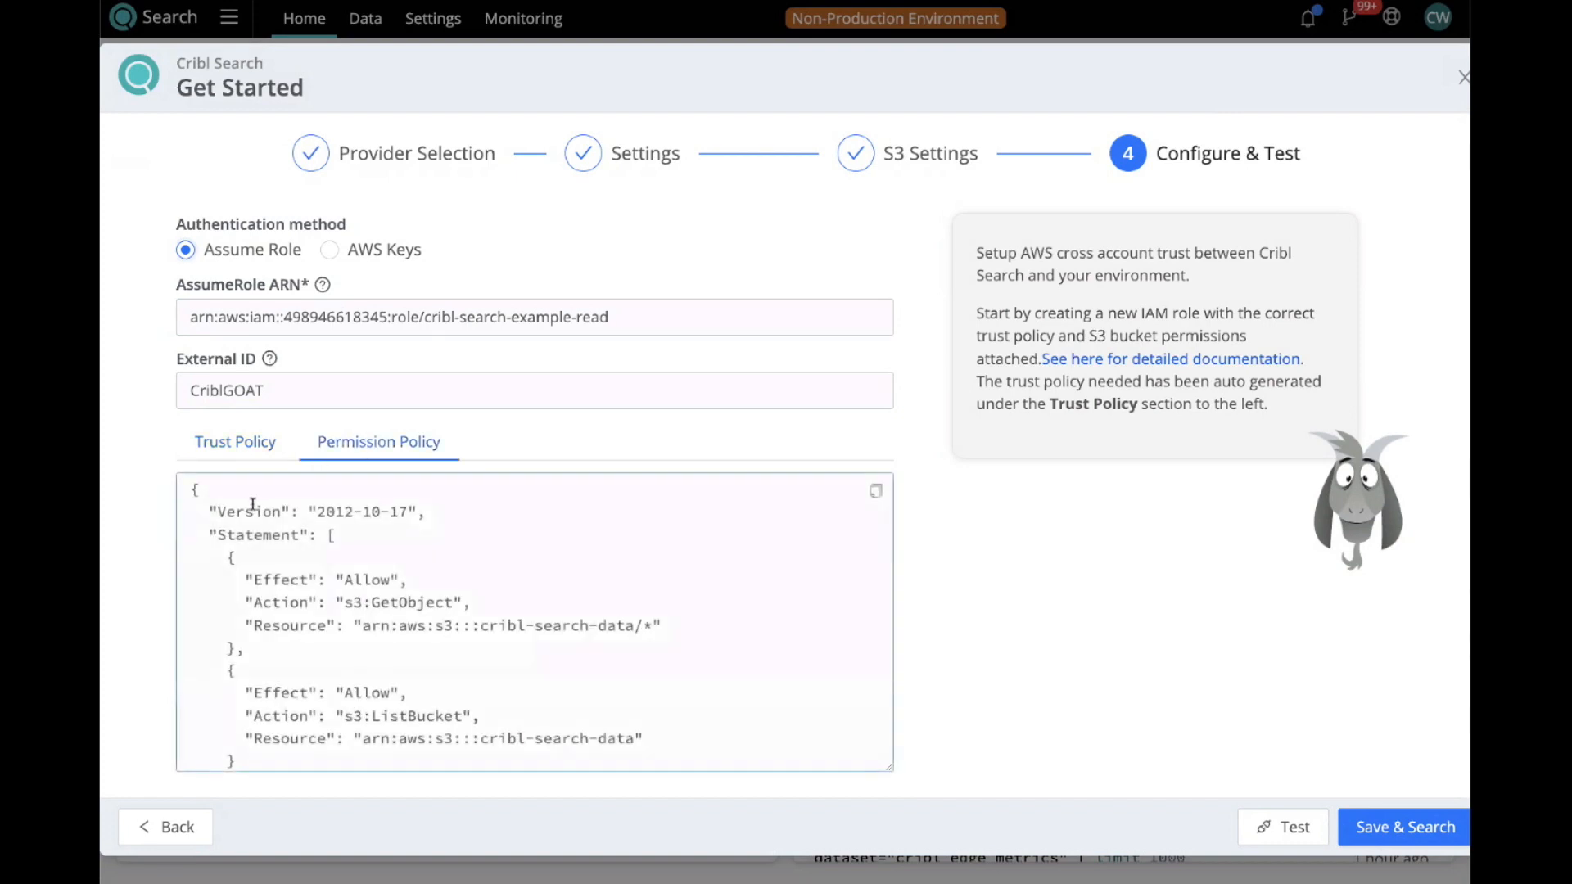
{"action": "scroll", "coordinate": [238, 506], "scroll_direction": "down", "scroll_amount": 1}
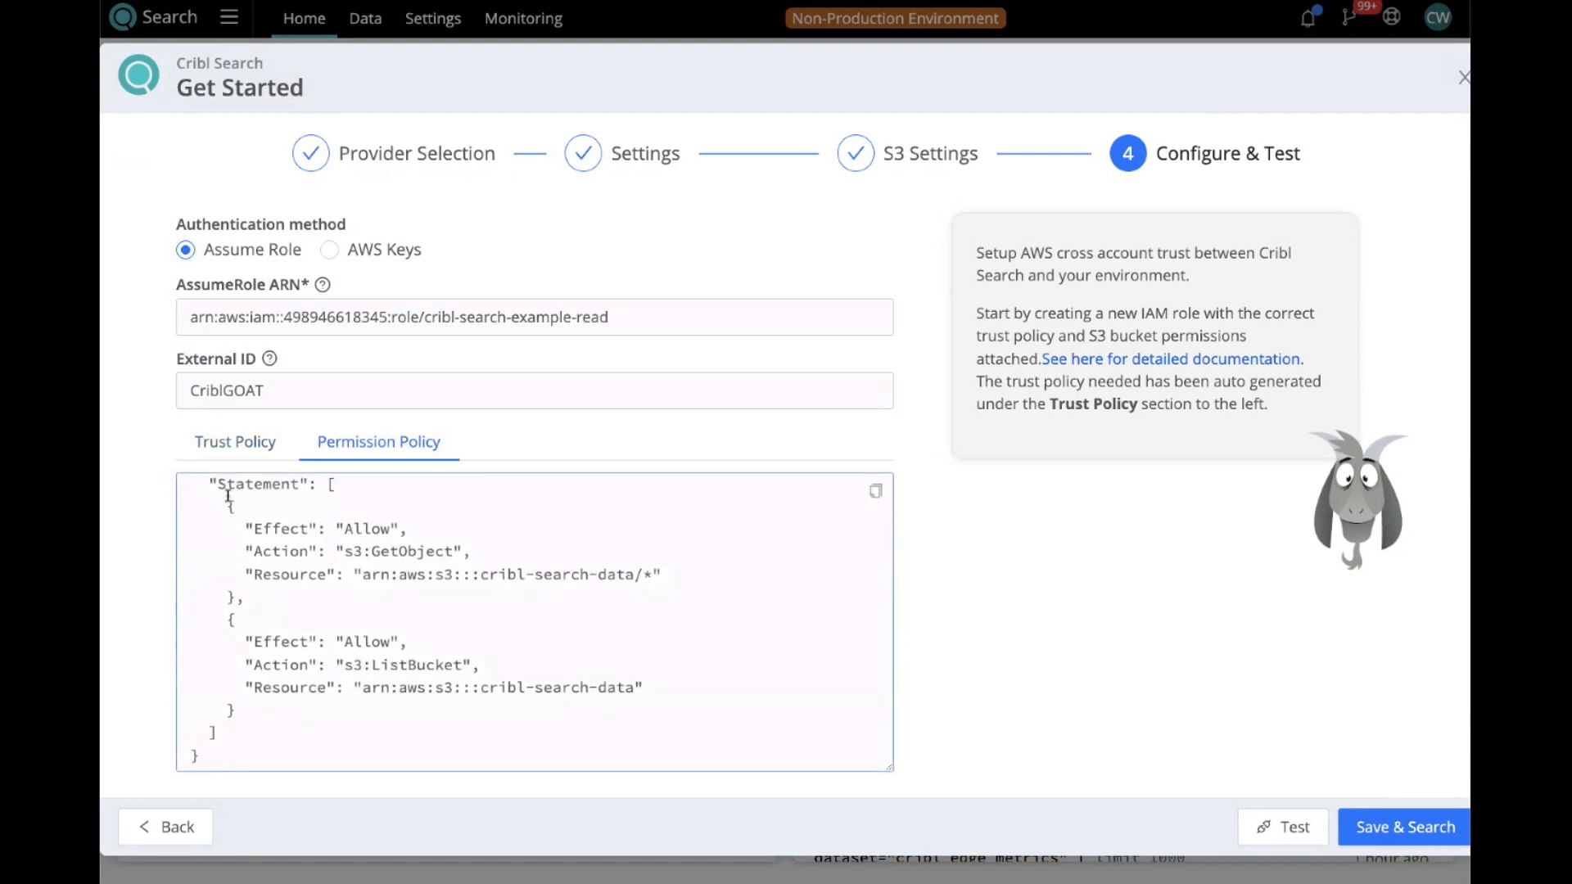
{"action": "left_click", "coordinate": [329, 251]}
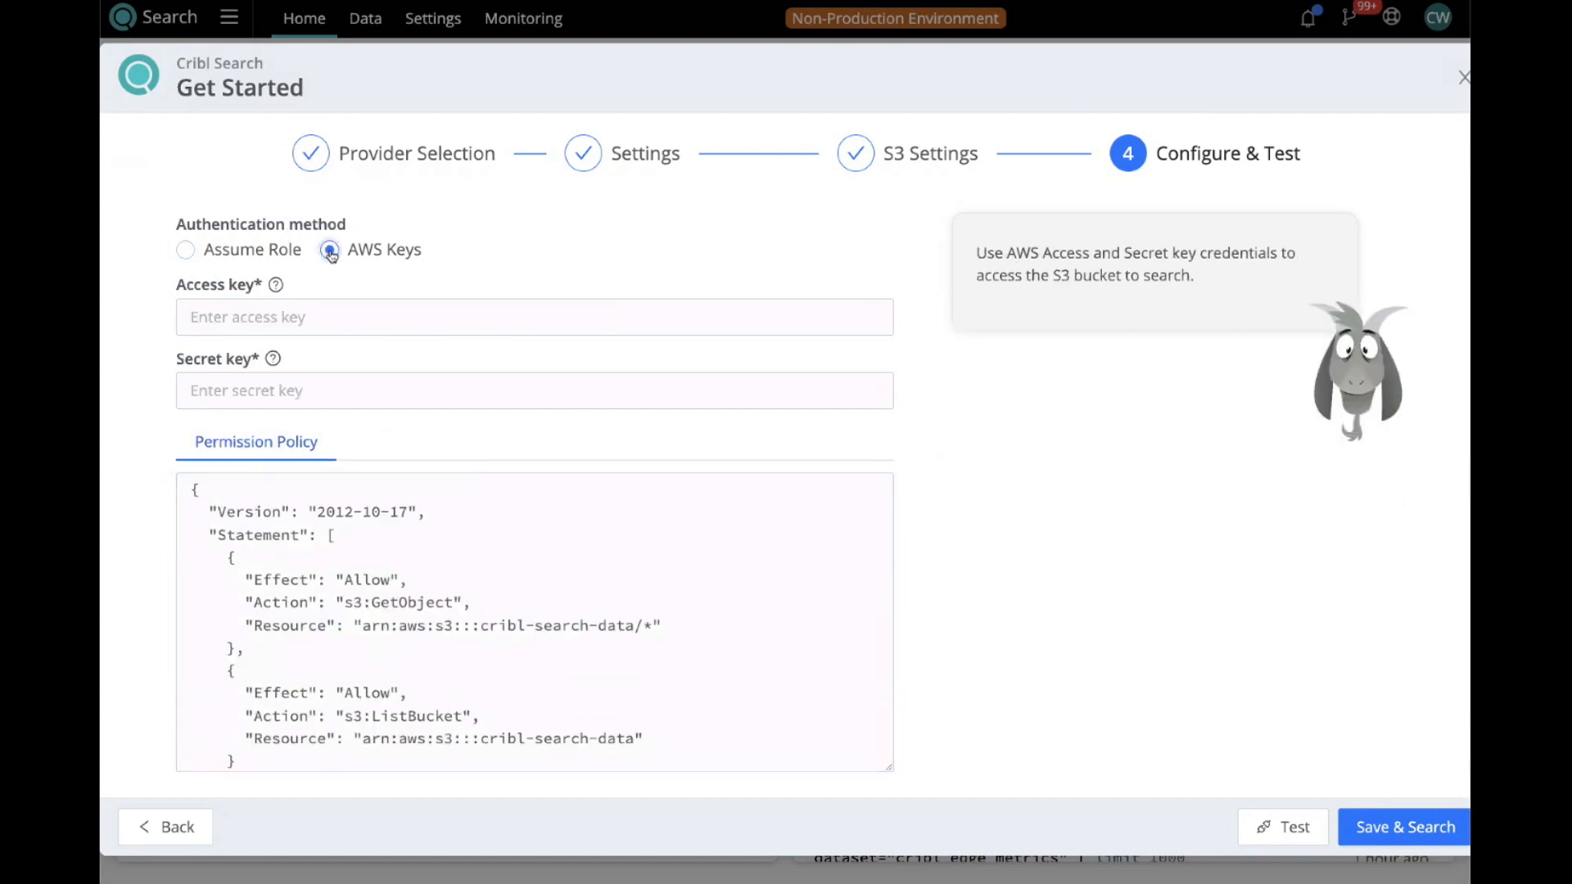
{"action": "scroll", "coordinate": [363, 570], "scroll_direction": "down", "scroll_amount": 1}
{"action": "scroll", "coordinate": [364, 571], "scroll_direction": "up", "scroll_amount": 1}
{"action": "scroll", "coordinate": [241, 531], "scroll_direction": "down", "scroll_amount": 1}
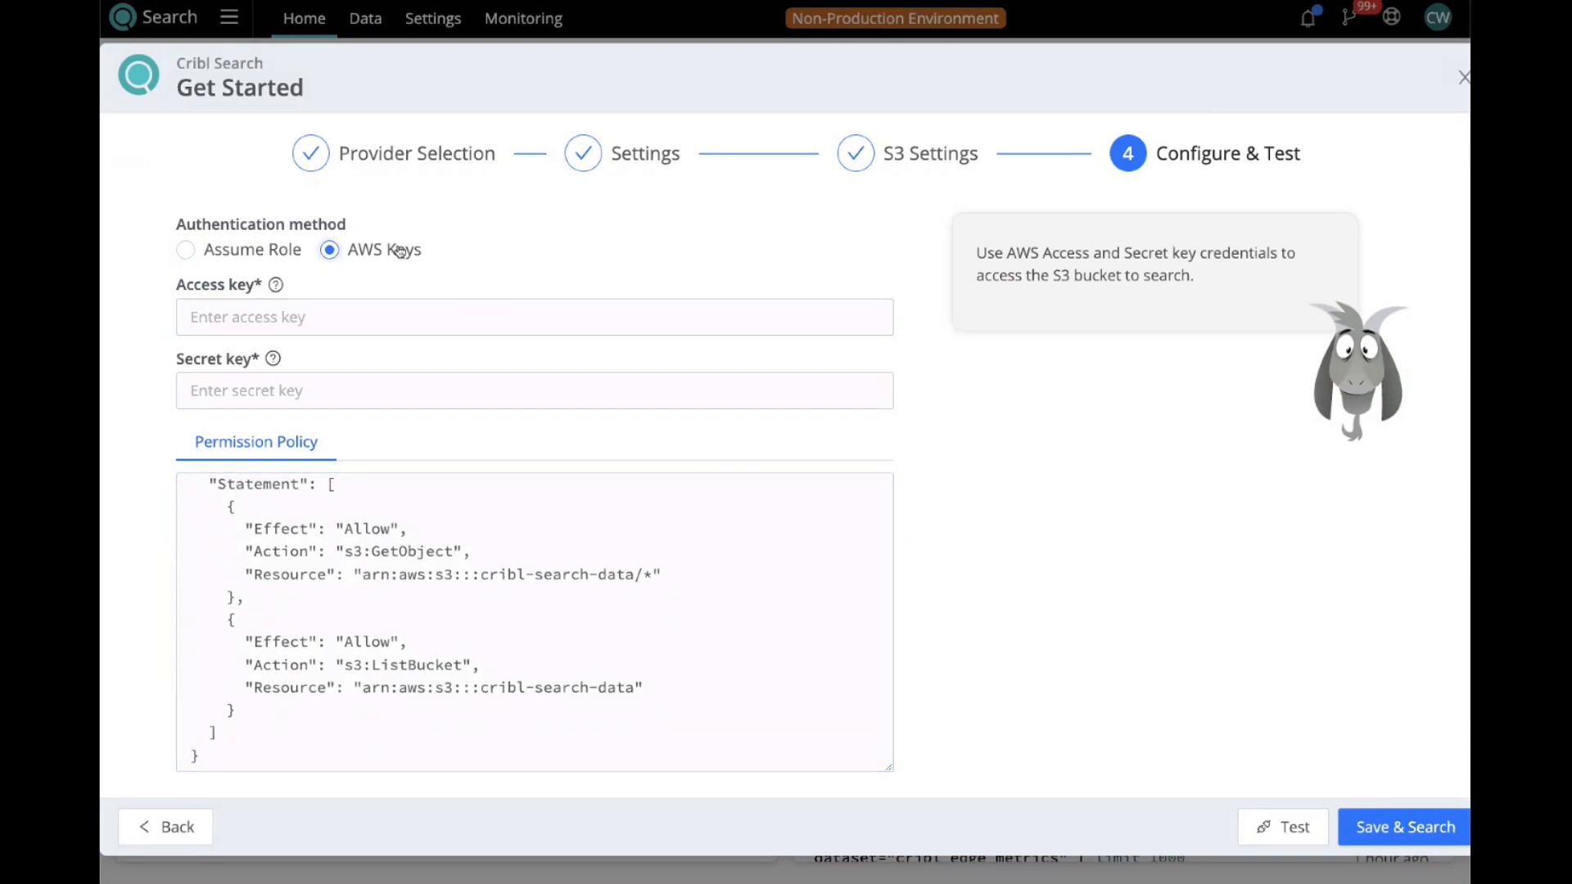
{"action": "left_click", "coordinate": [186, 251]}
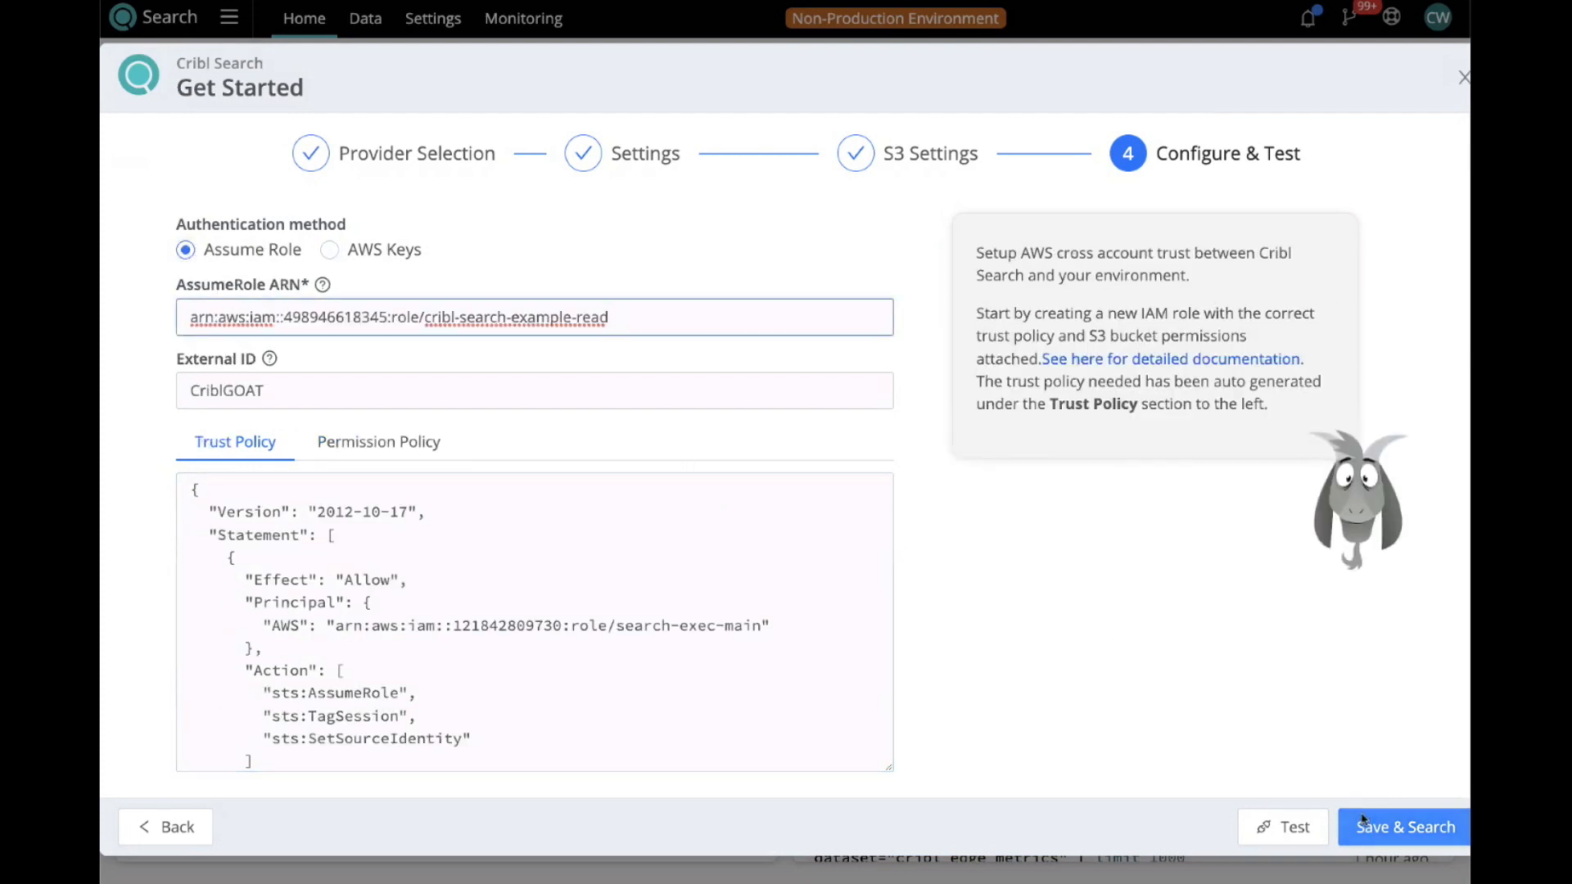
{"action": "left_click", "coordinate": [1463, 79]}
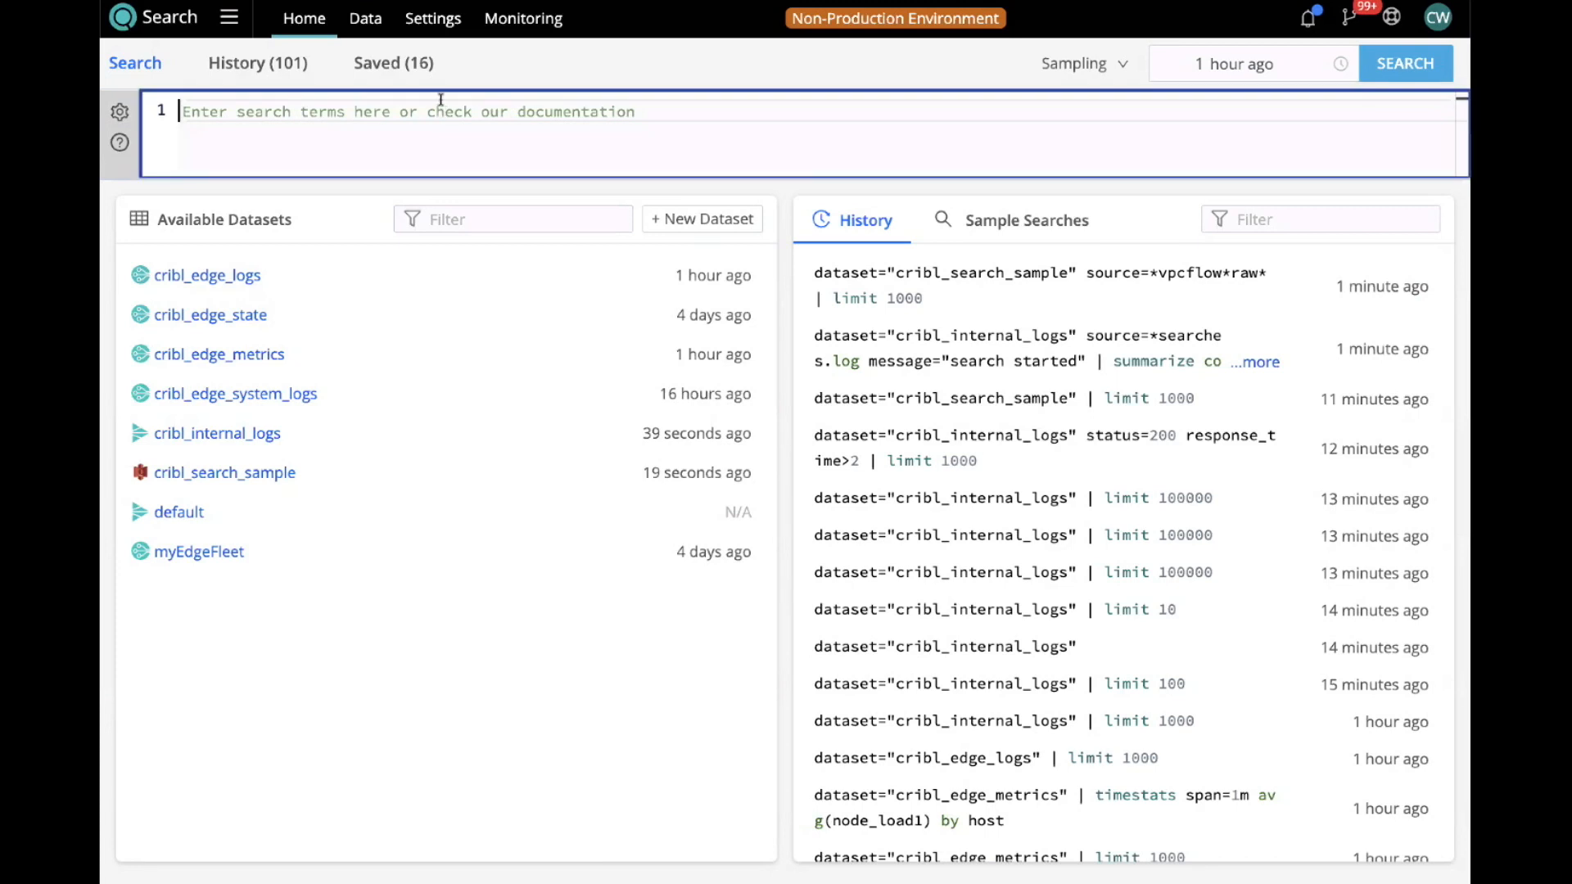
Rerun dataset="cribl_search_sample" source=*vpcflow*raw* | limit 1000 from the home page and expand the first event.
{"action": "type", "text": "dataset=\"cribl_search_sample\" source=*vpcflow*raw* | limit 1000"}
{"action": "key", "text": "Return"}
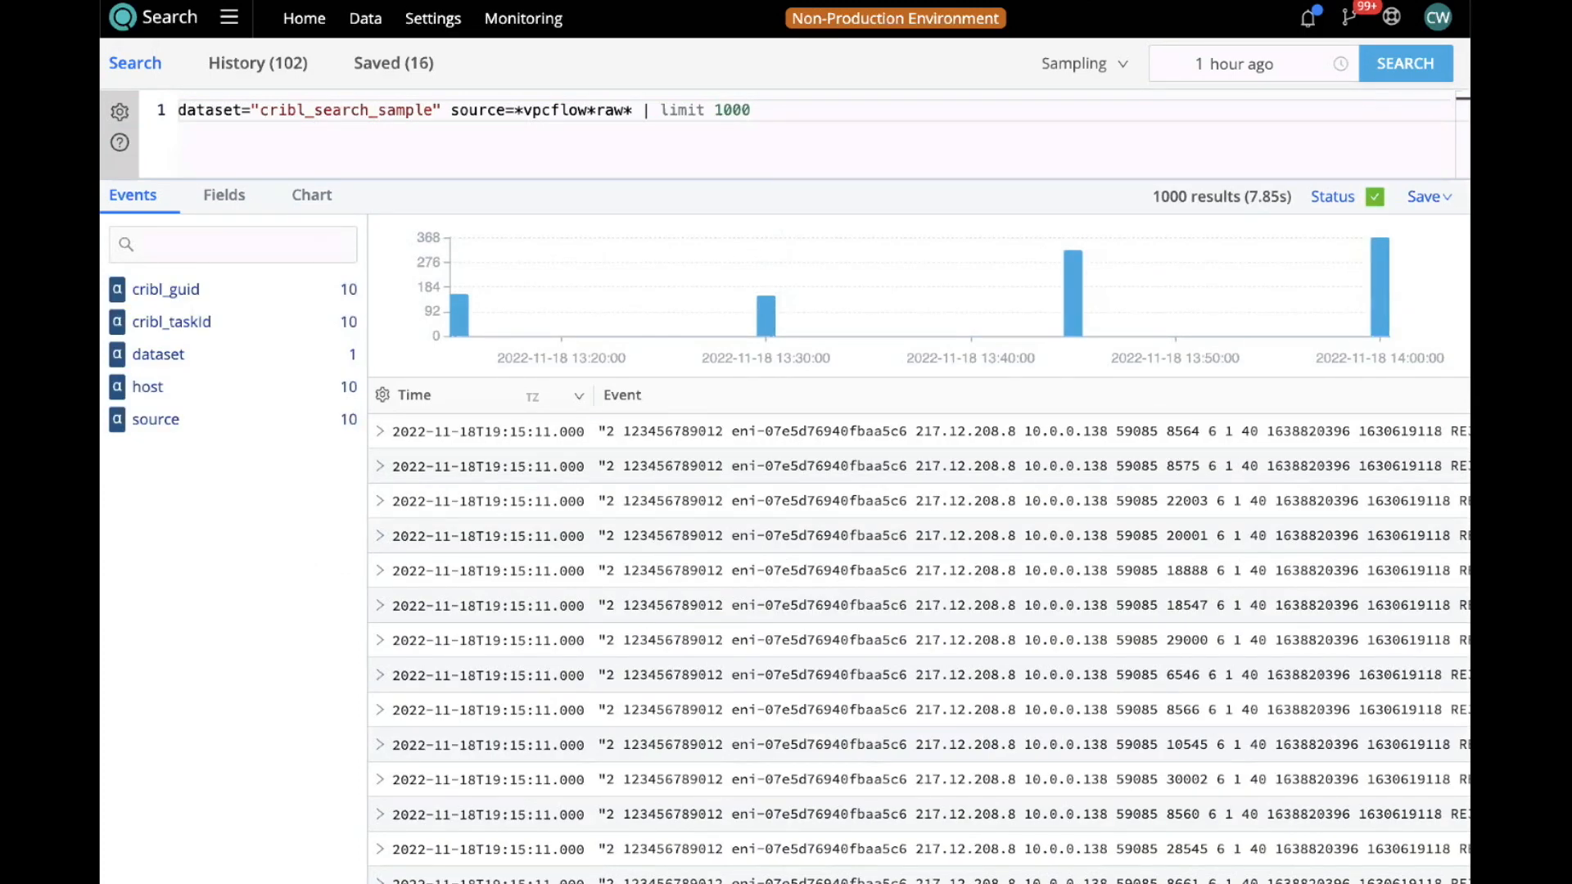
{"action": "left_click", "coordinate": [382, 437]}
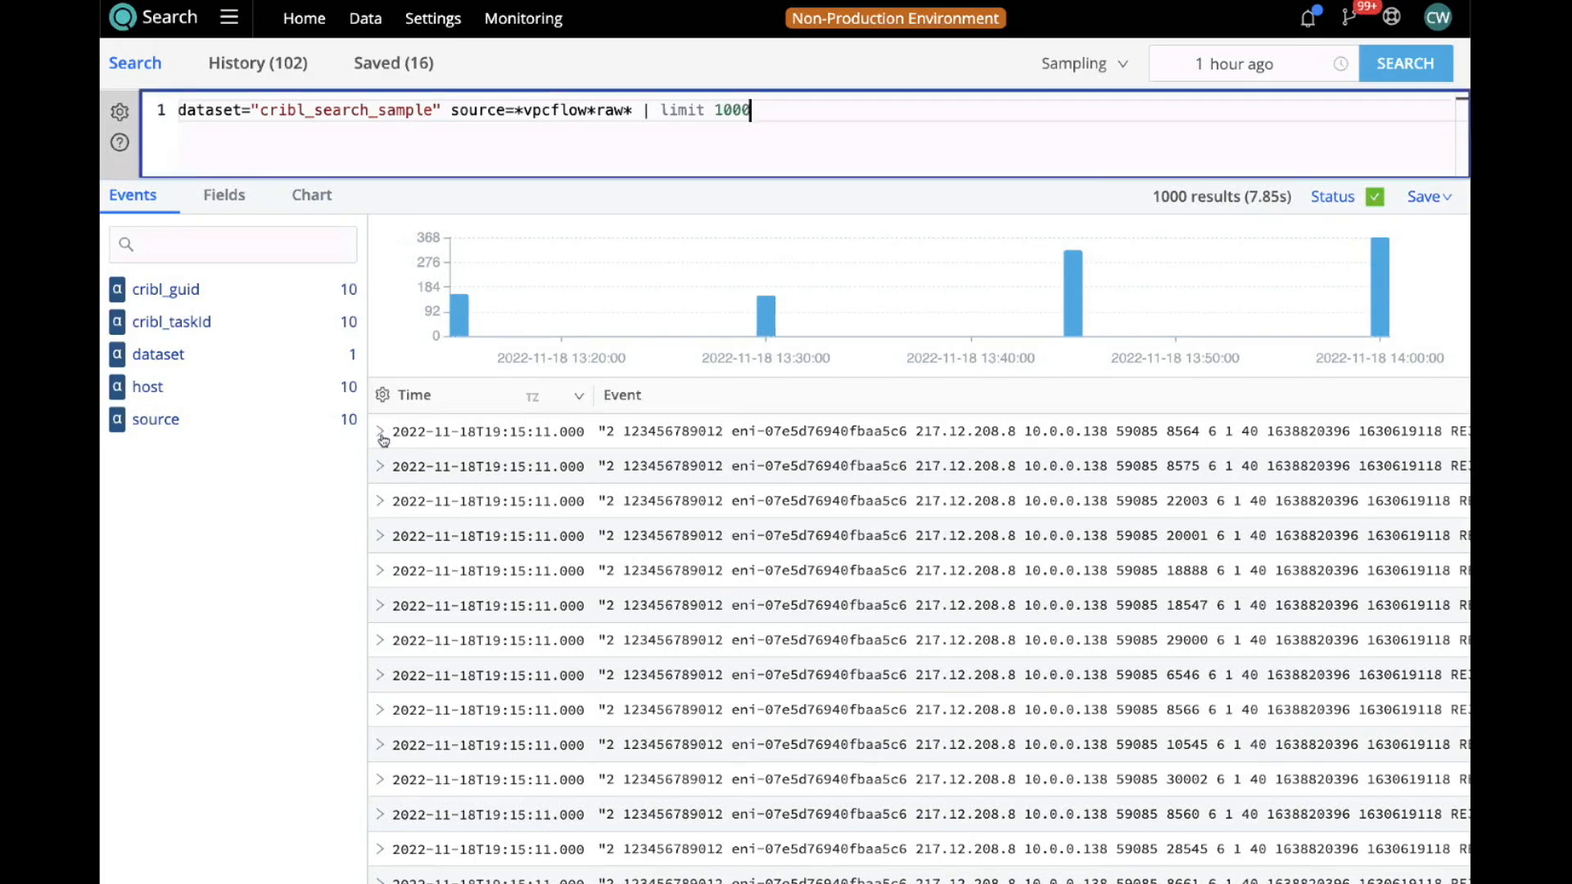
{"action": "left_click", "coordinate": [381, 434]}
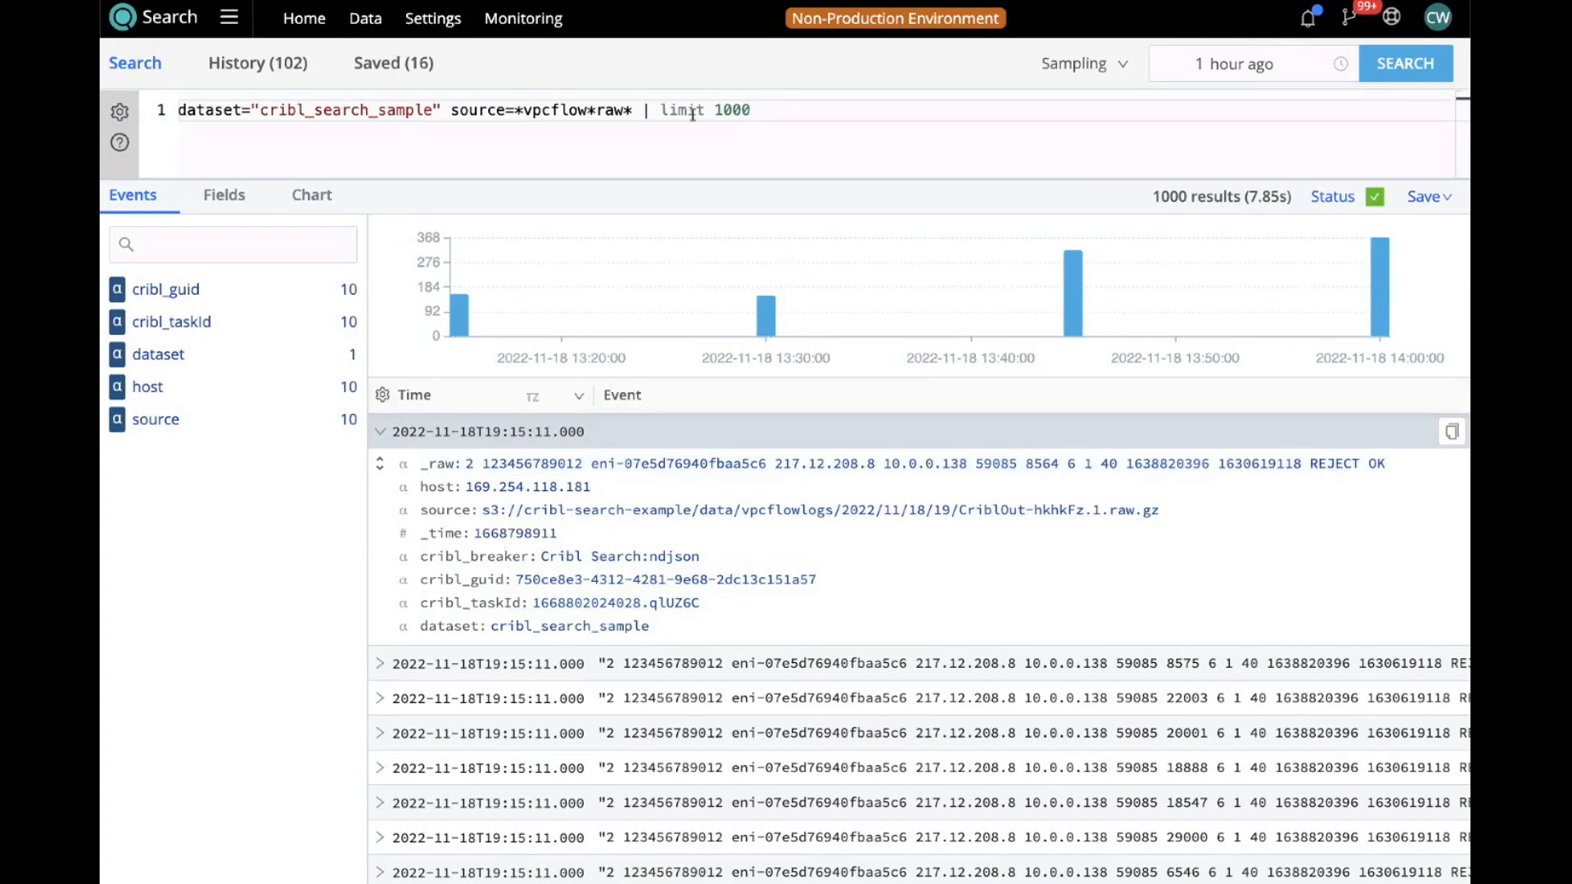
Append | extract source='_raw' parser='AWS VPC Flow Logs' to the query and run it.
{"action": "triple_click", "coordinate": [776, 111]}
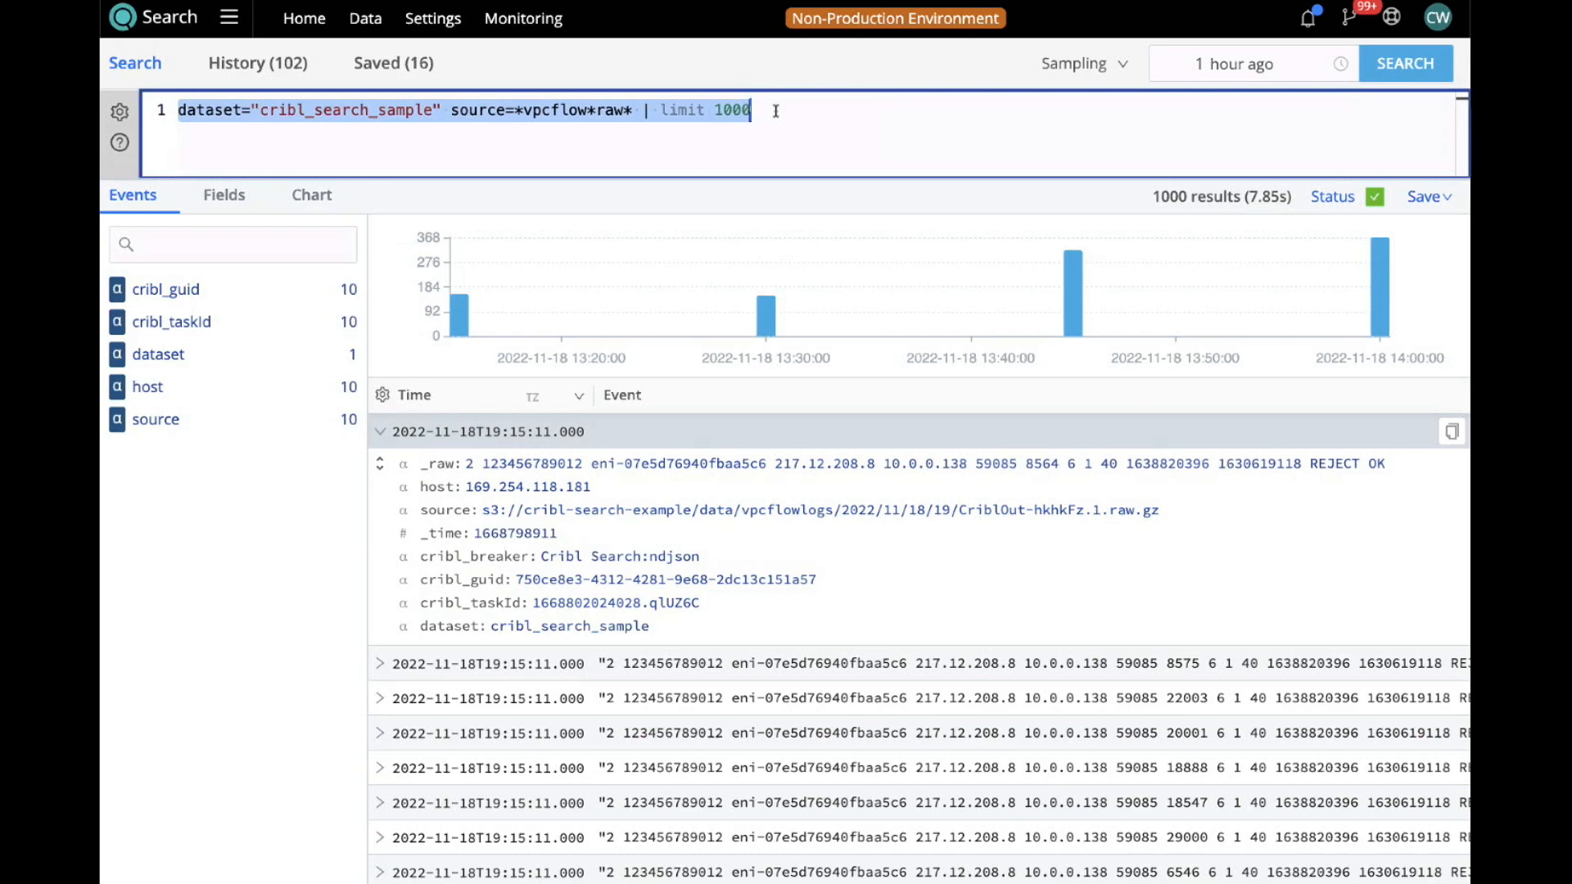
{"action": "left_click", "coordinate": [775, 111]}
{"action": "type", "text": "|extract source='_raw' parser='AWS VPC Flow Logs'"}
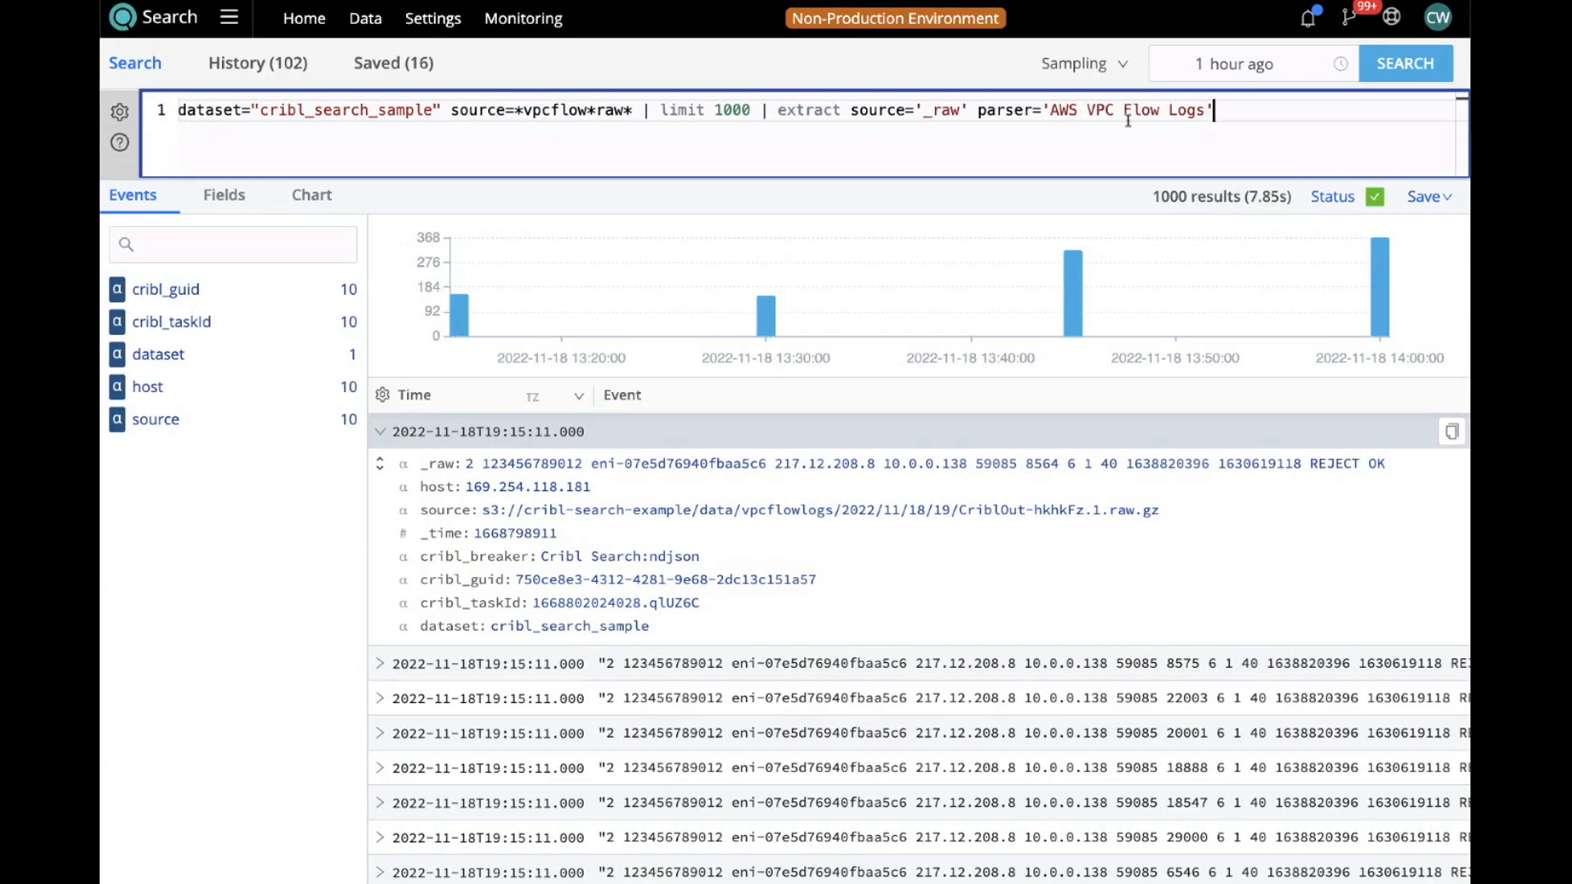
{"action": "key", "text": "Return"}
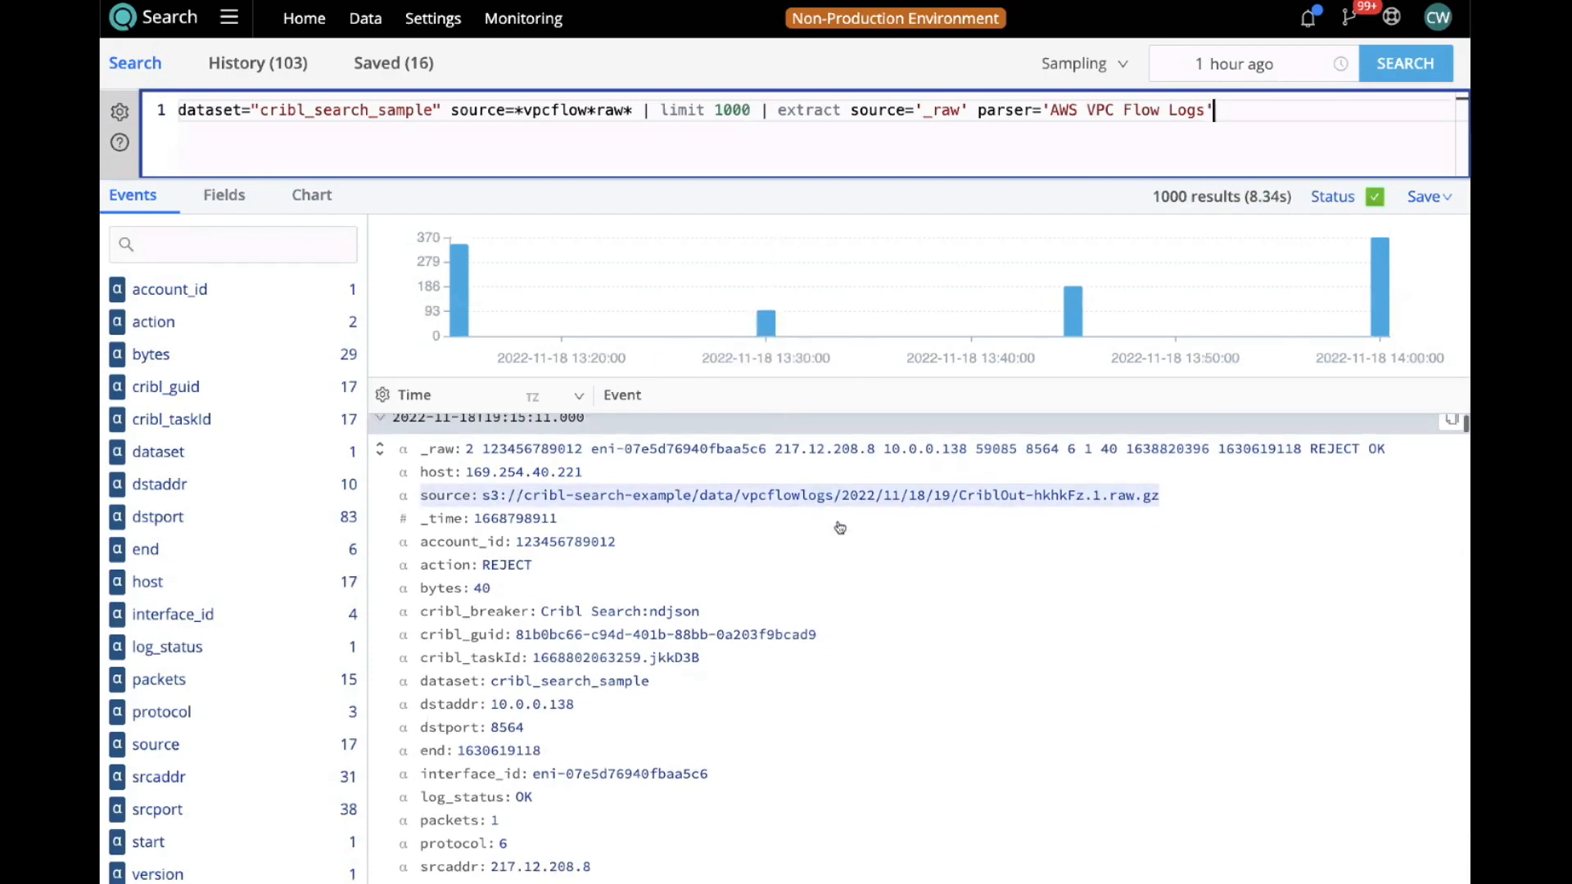
Examine the fields extracted by the VPC Flow Logs parser in the expanded first event.
{"action": "scroll", "coordinate": [838, 525], "scroll_direction": "down", "scroll_amount": 1}
{"action": "scroll", "coordinate": [838, 525], "scroll_direction": "up", "scroll_amount": 1}
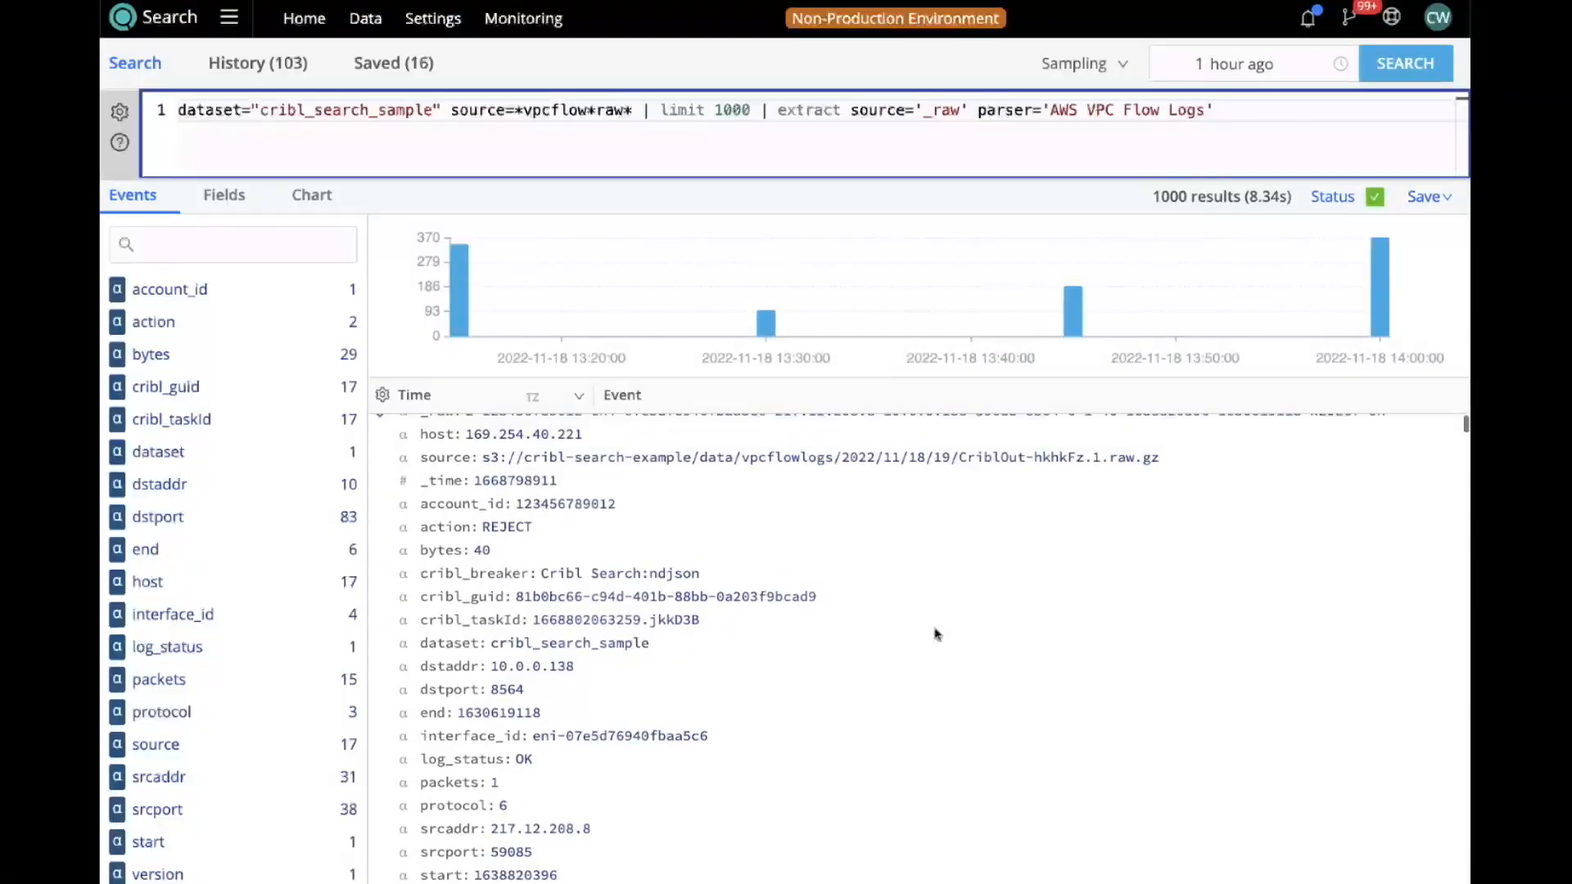
{"action": "scroll", "coordinate": [938, 634], "scroll_direction": "up", "scroll_amount": 1}
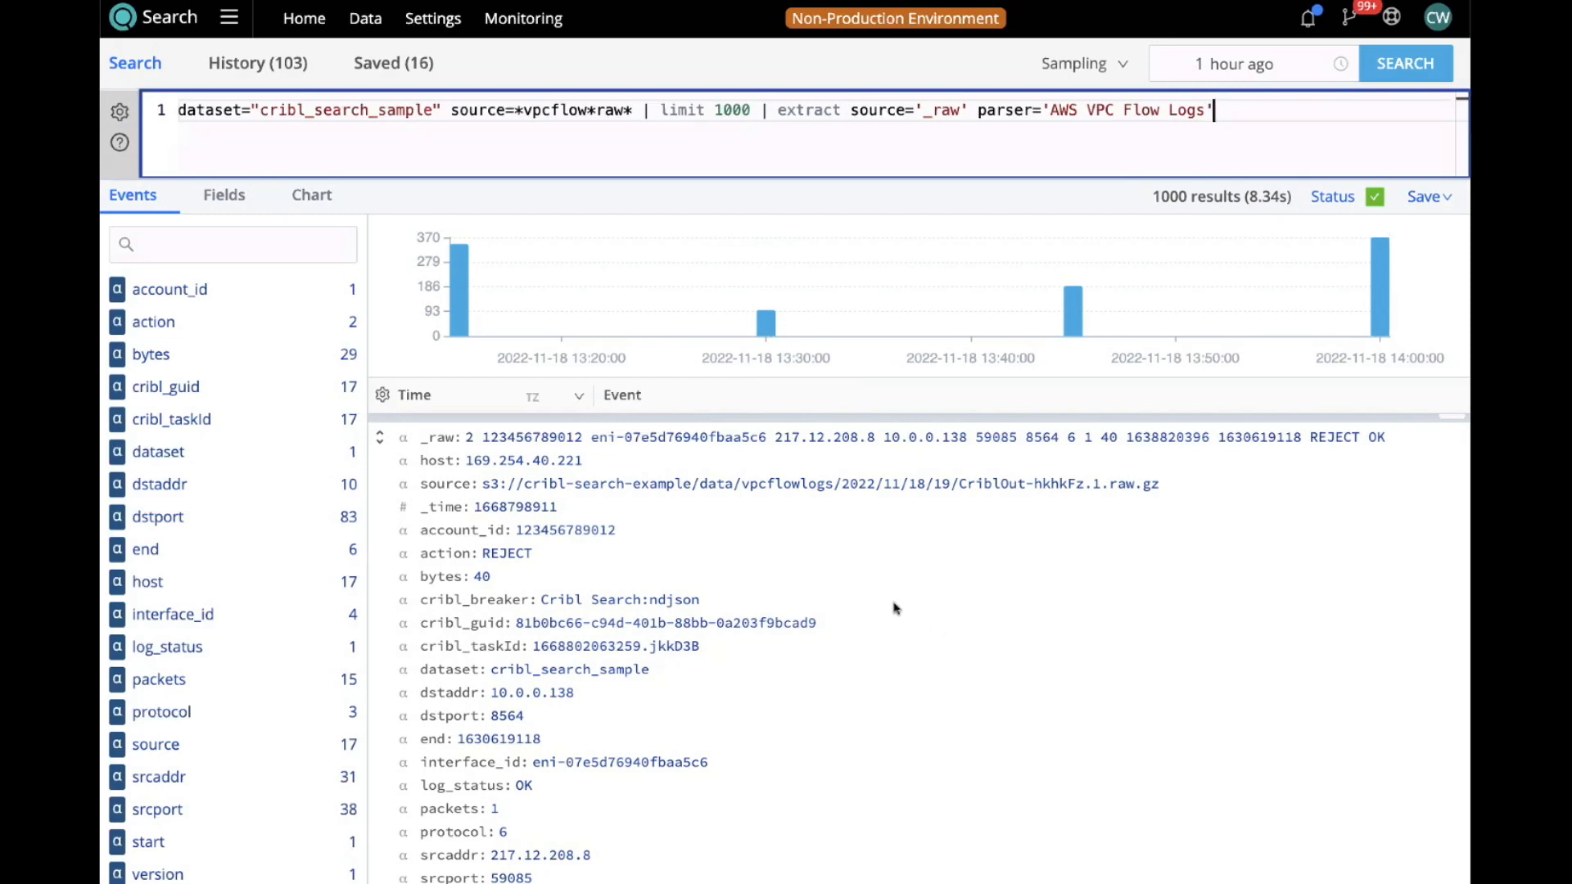
{"action": "scroll", "coordinate": [868, 593], "scroll_direction": "down", "scroll_amount": 2}
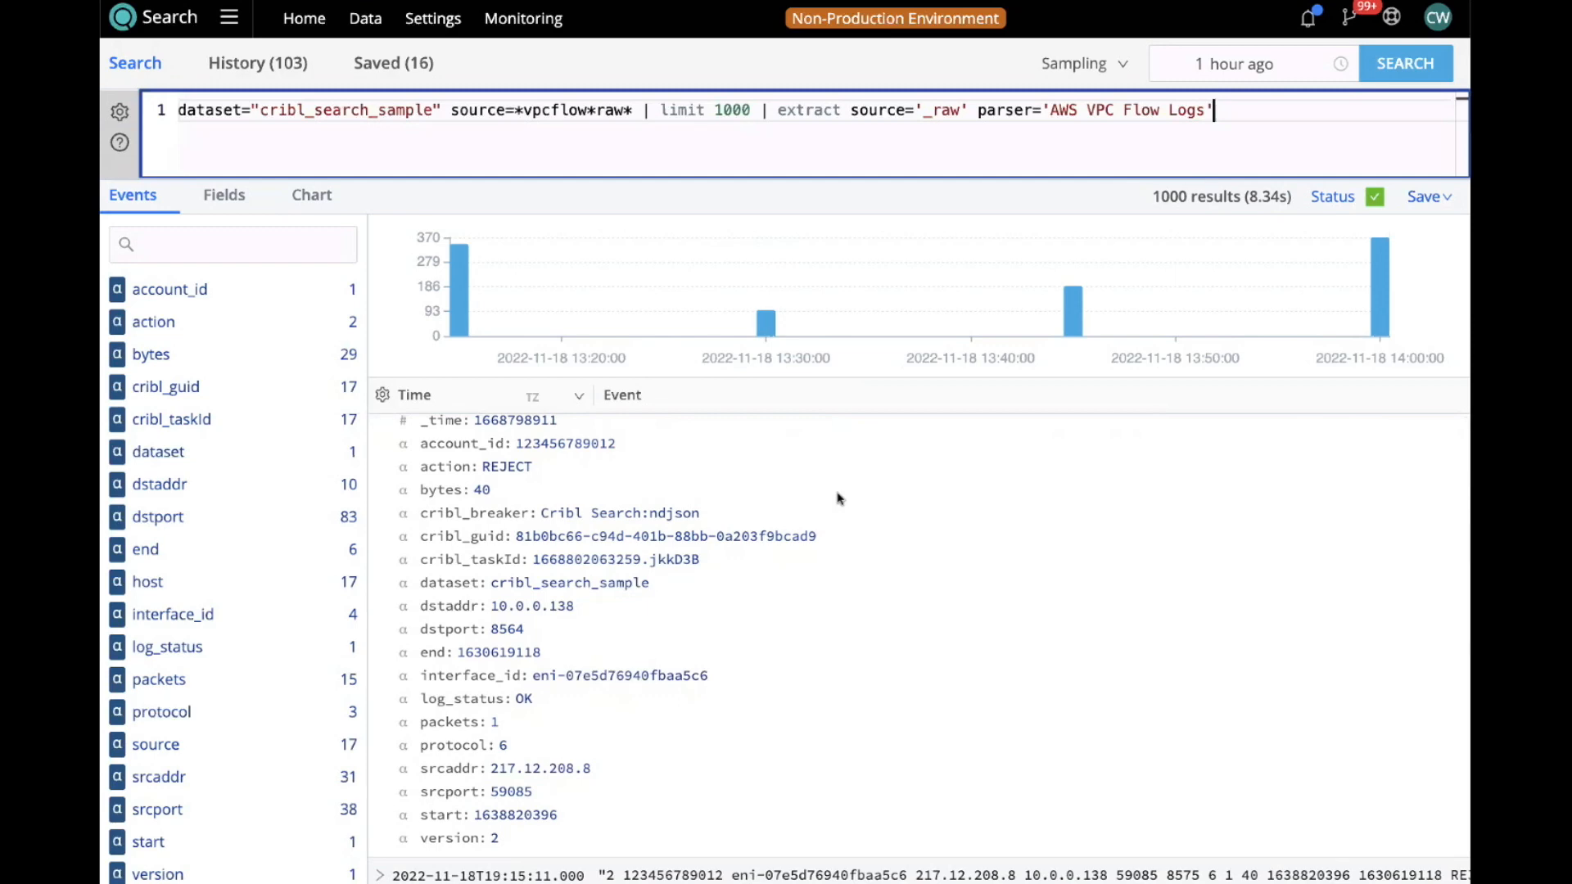
{"action": "scroll", "coordinate": [839, 498], "scroll_direction": "up", "scroll_amount": 2}
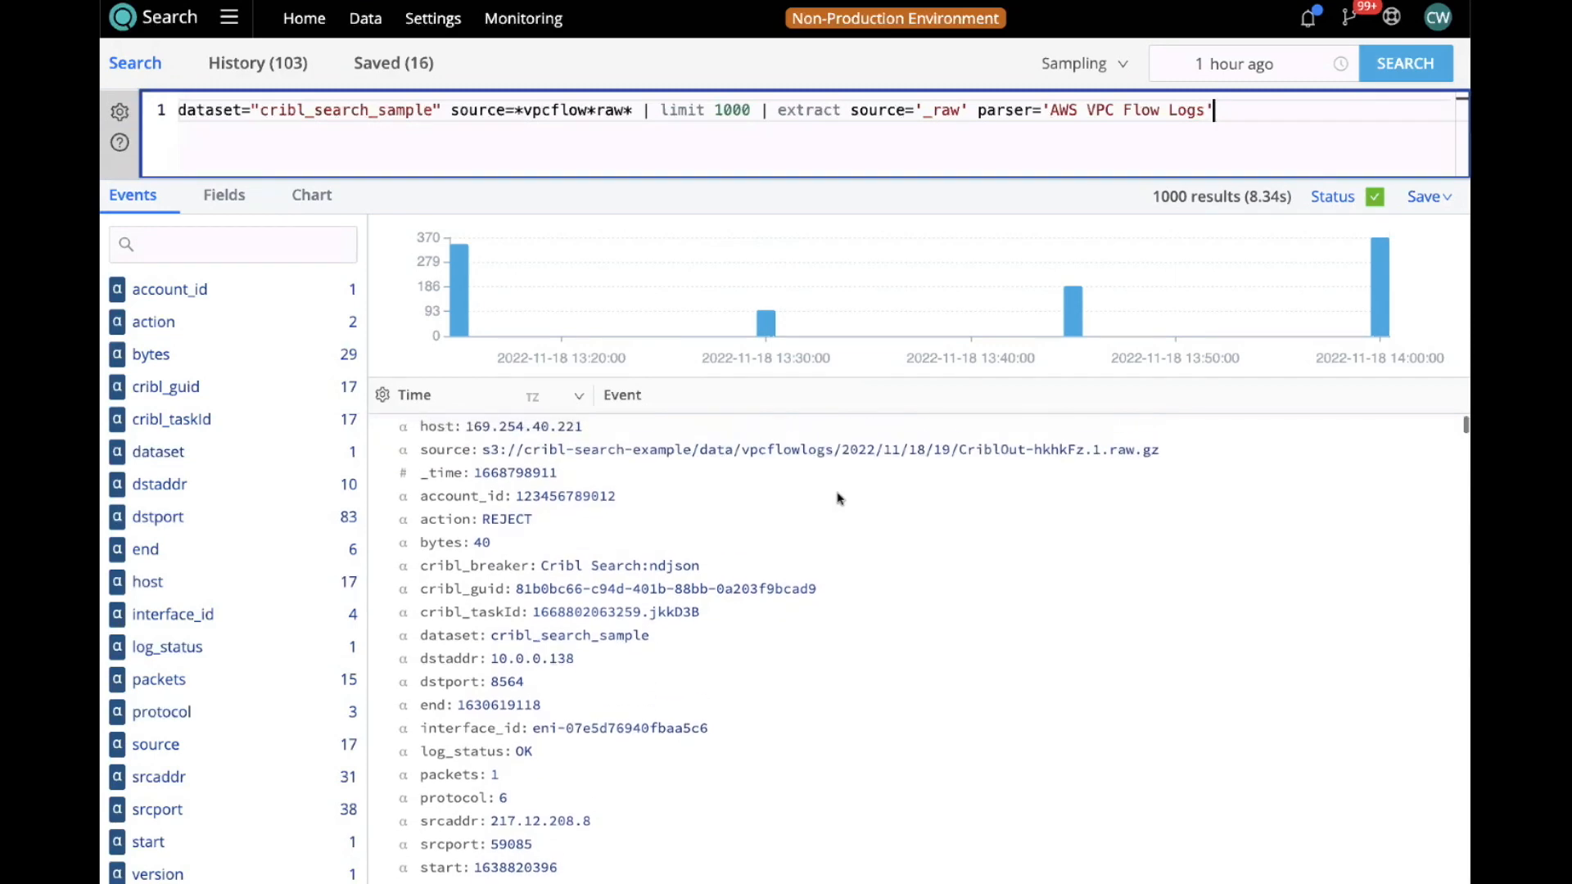
{"action": "scroll", "coordinate": [839, 498], "scroll_direction": "up", "scroll_amount": 1}
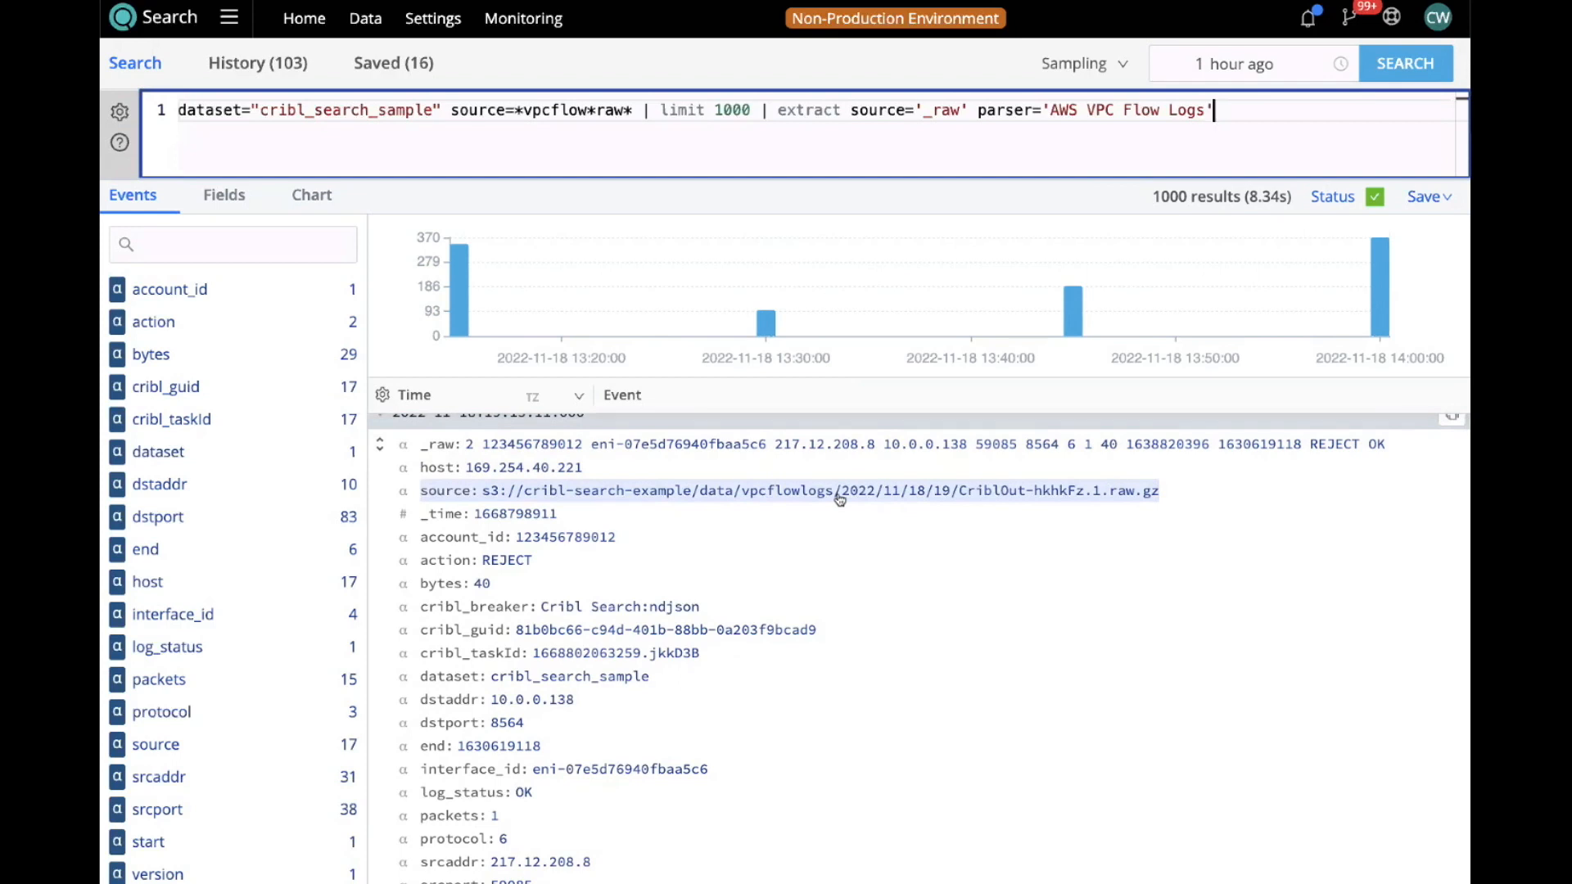
{"action": "scroll", "coordinate": [878, 584], "scroll_direction": "up", "scroll_amount": 1}
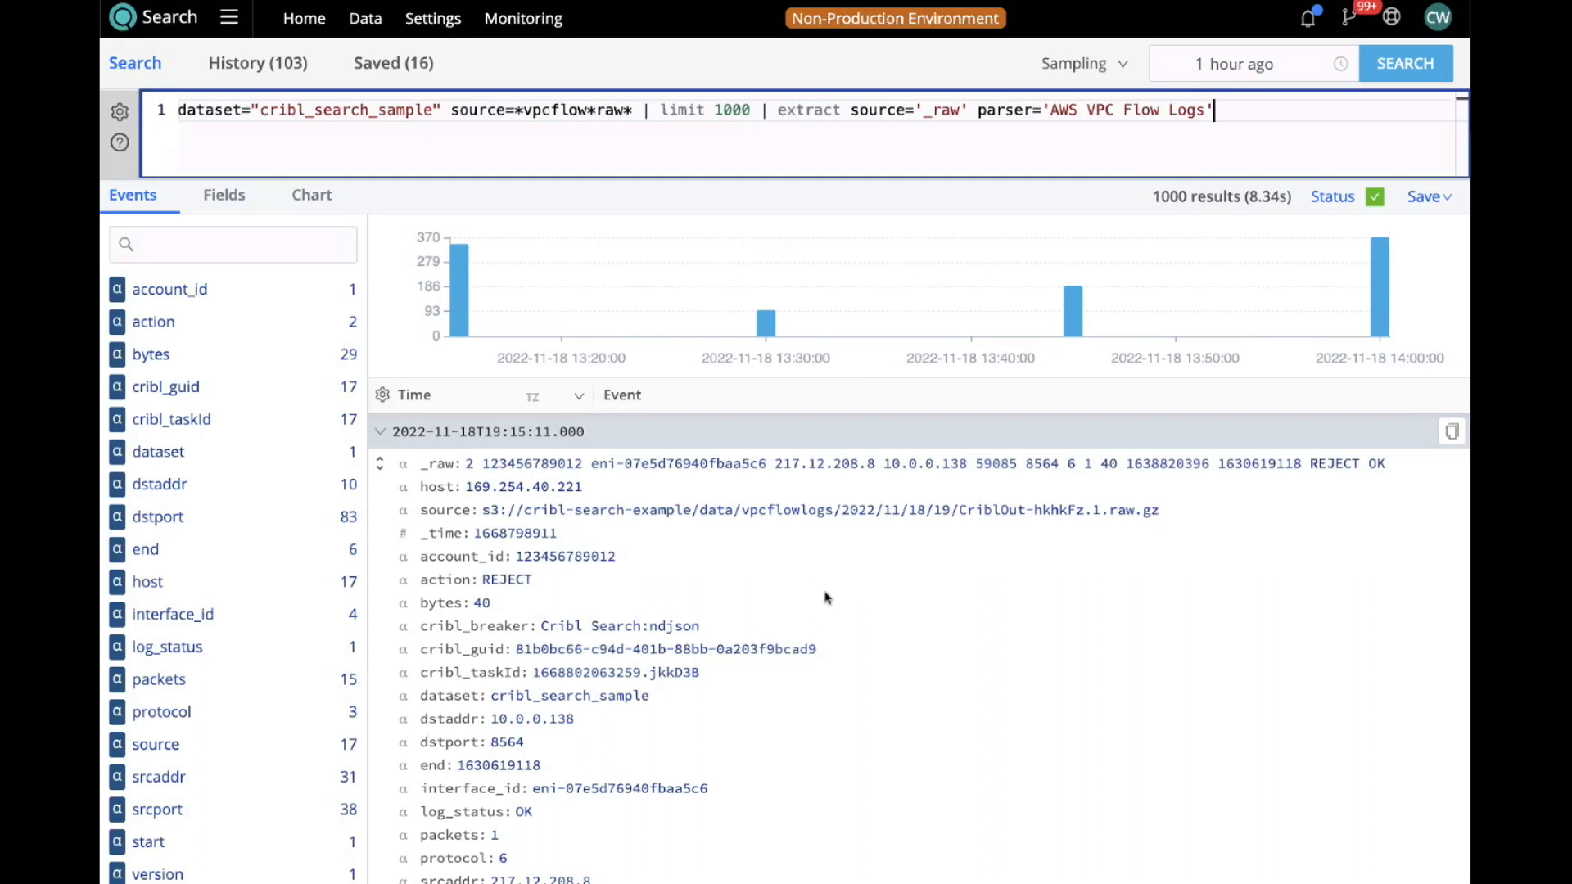
{"action": "scroll", "coordinate": [813, 580], "scroll_direction": "down", "scroll_amount": 4}
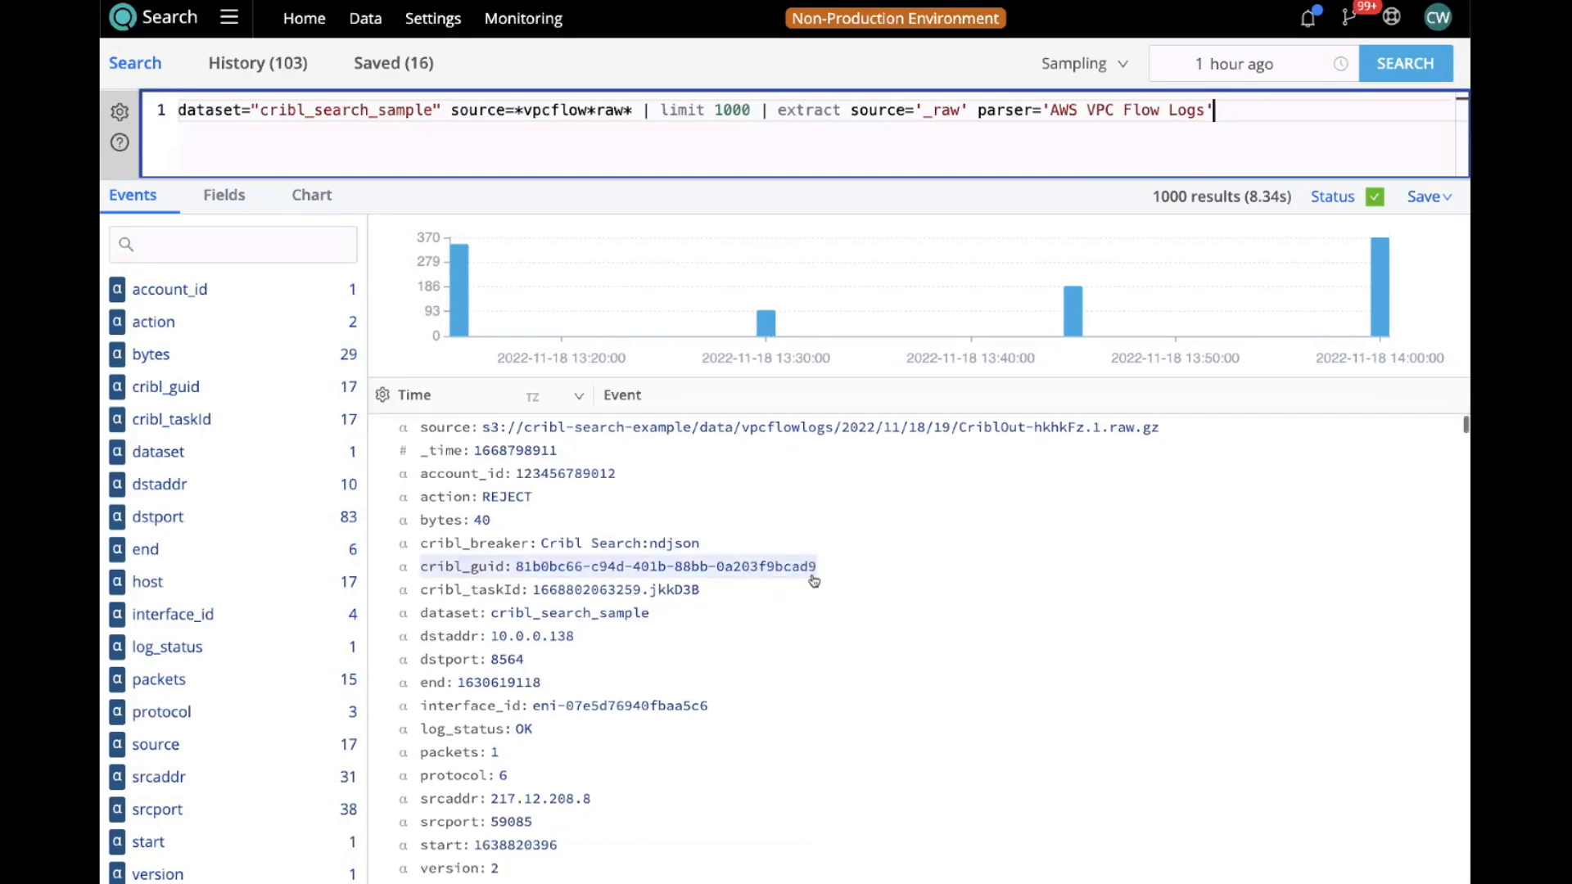
Review the parsed fields of the expanded first event against its raw record, from host and action through to version.
{"action": "scroll", "coordinate": [880, 661], "scroll_direction": "up", "scroll_amount": 2}
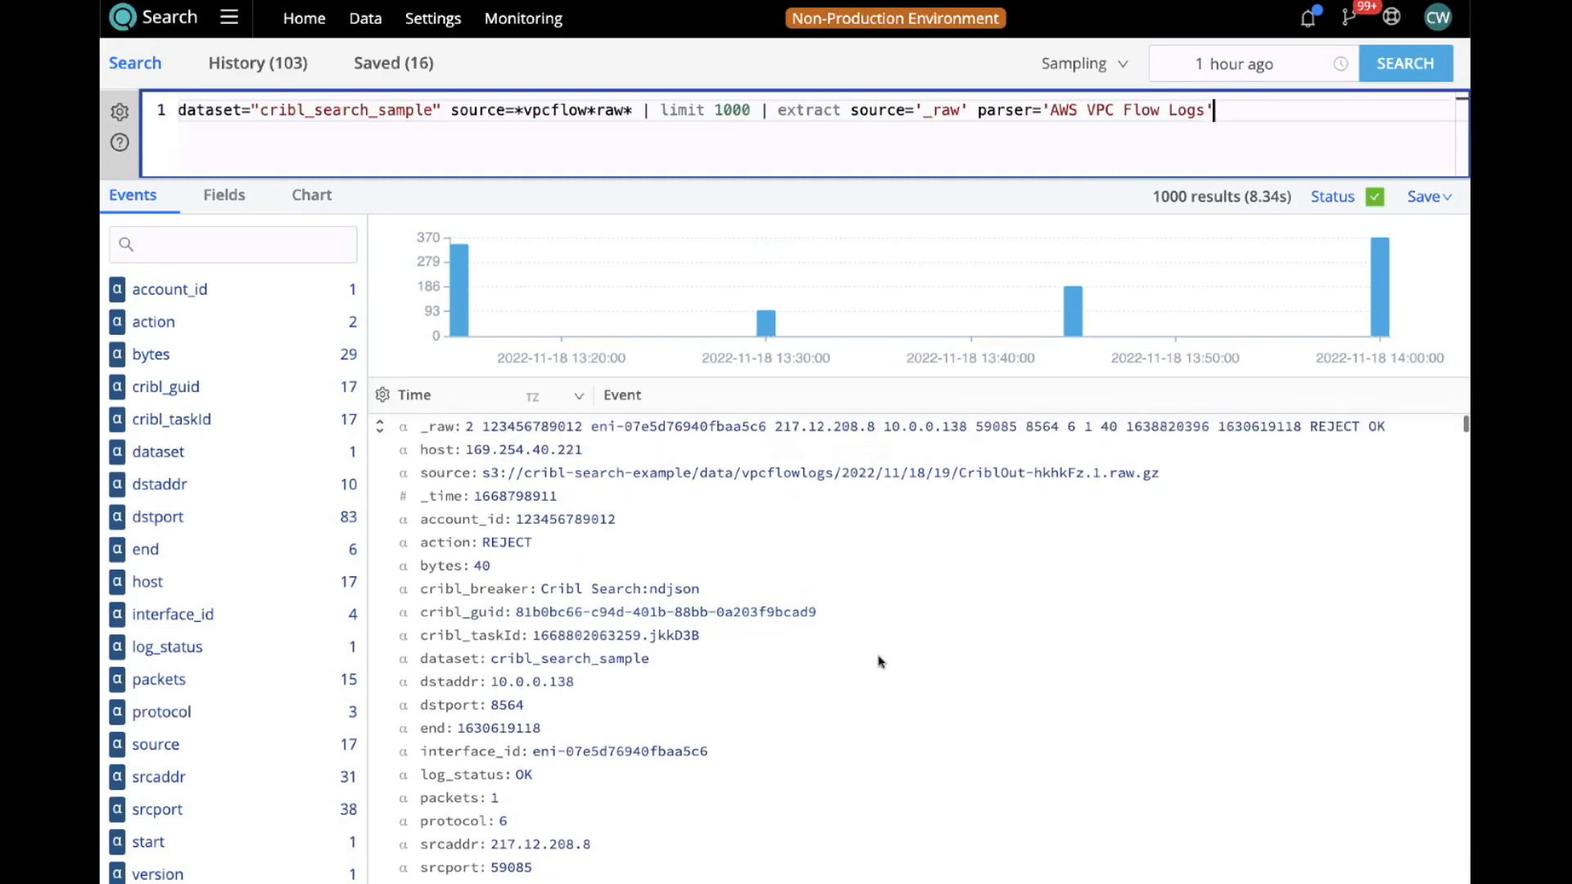
{"action": "scroll", "coordinate": [880, 662], "scroll_direction": "up", "scroll_amount": 1}
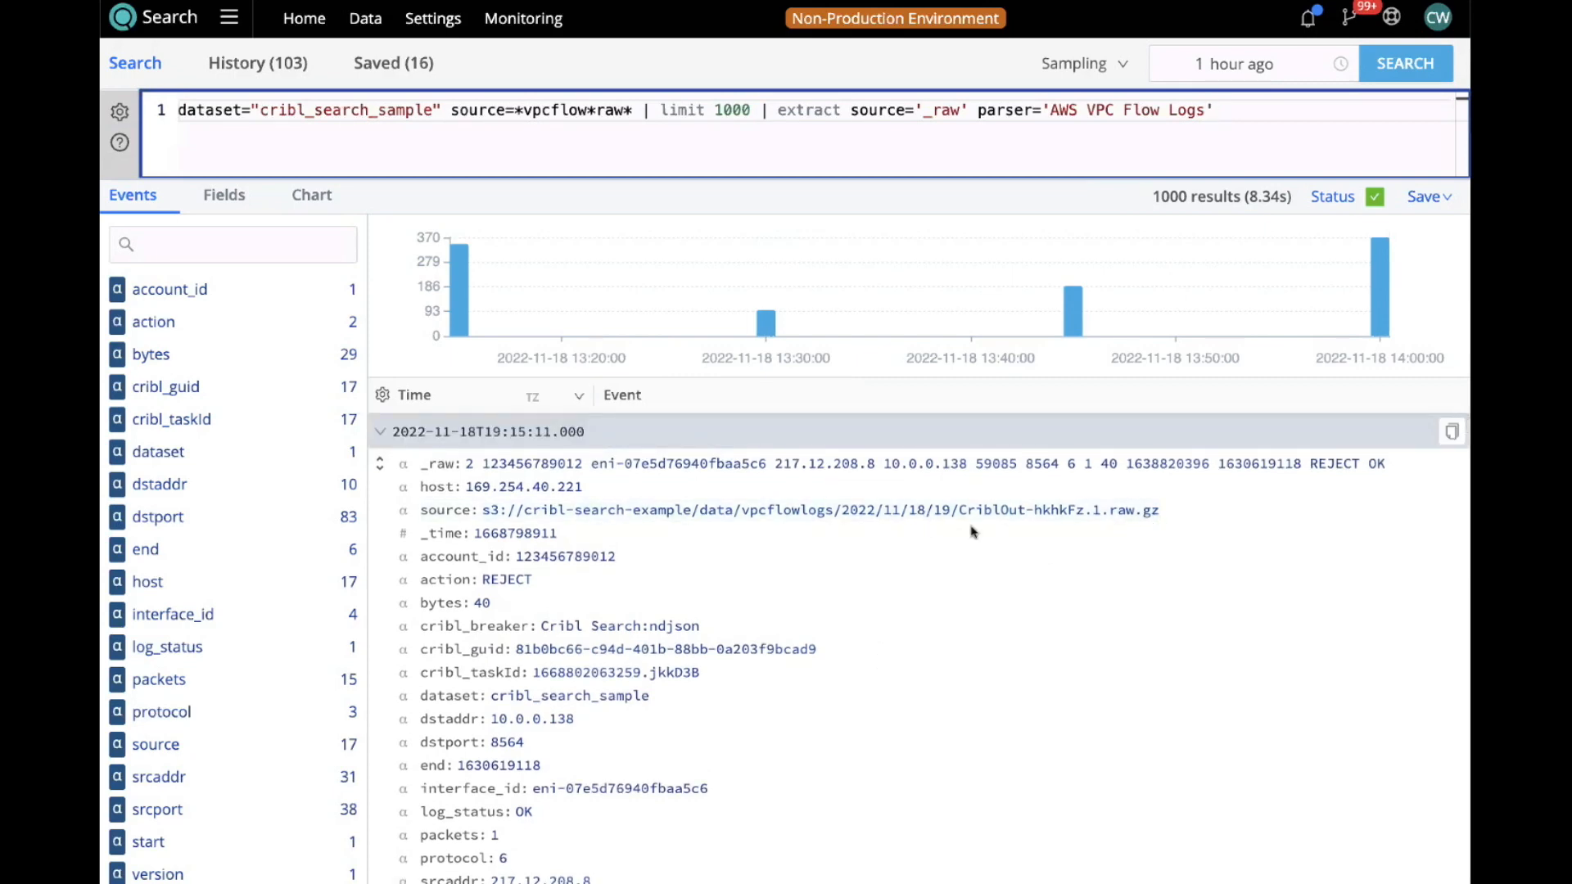
{"action": "scroll", "coordinate": [972, 532], "scroll_direction": "down", "scroll_amount": 4}
{"action": "scroll", "coordinate": [972, 532], "scroll_direction": "up", "scroll_amount": 5}
{"action": "scroll", "coordinate": [747, 568], "scroll_direction": "down", "scroll_amount": 2}
{"action": "scroll", "coordinate": [746, 568], "scroll_direction": "up", "scroll_amount": 1}
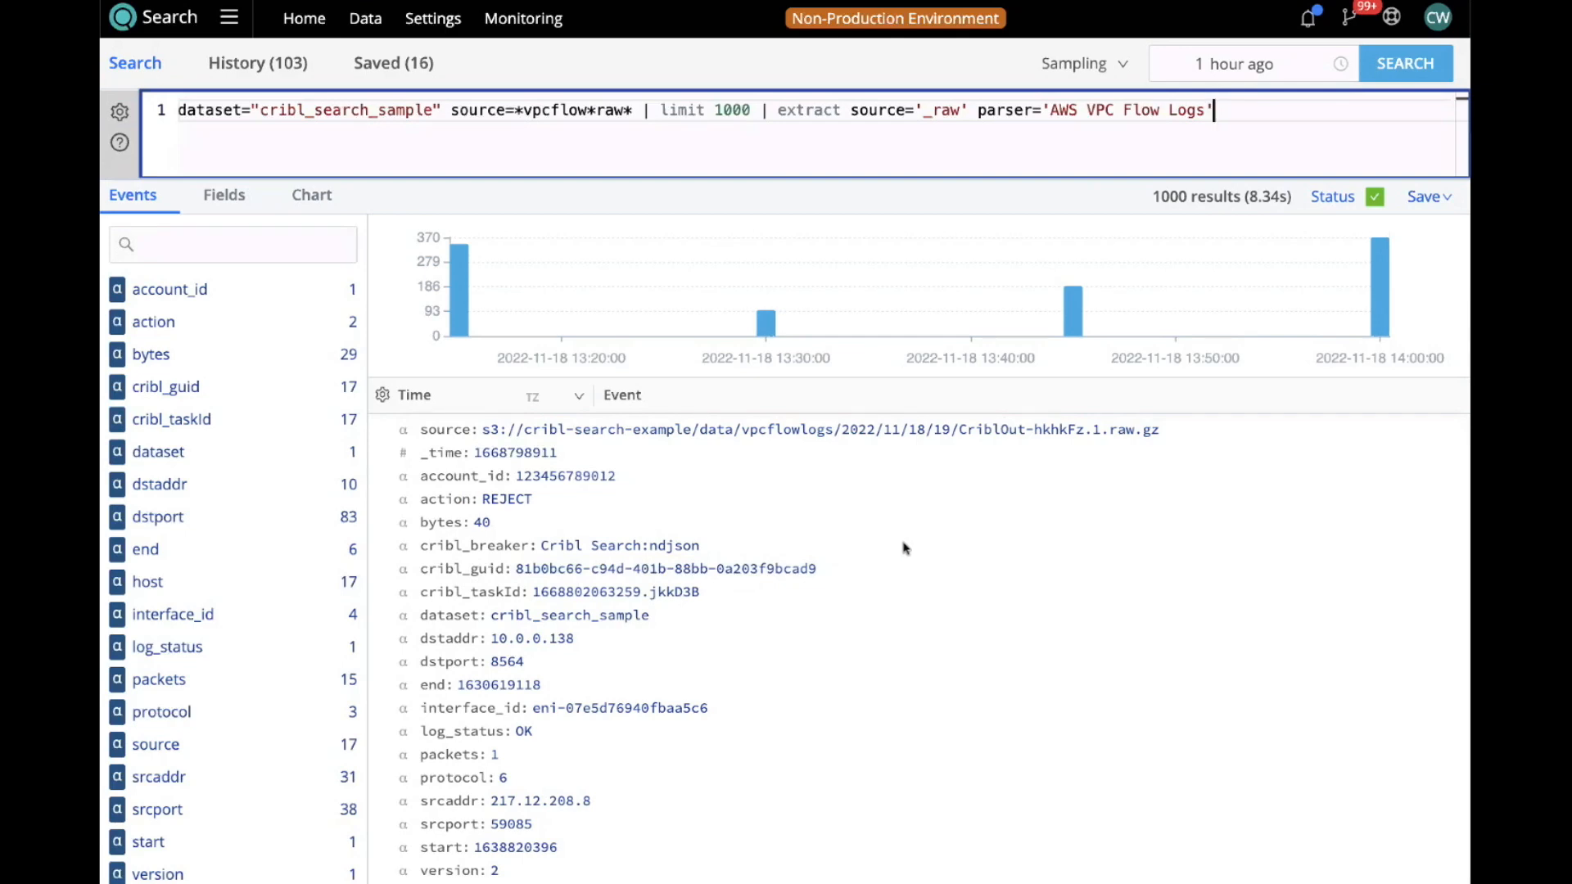
{"action": "scroll", "coordinate": [904, 547], "scroll_direction": "down", "scroll_amount": 1}
{"action": "scroll", "coordinate": [904, 547], "scroll_direction": "up", "scroll_amount": 1}
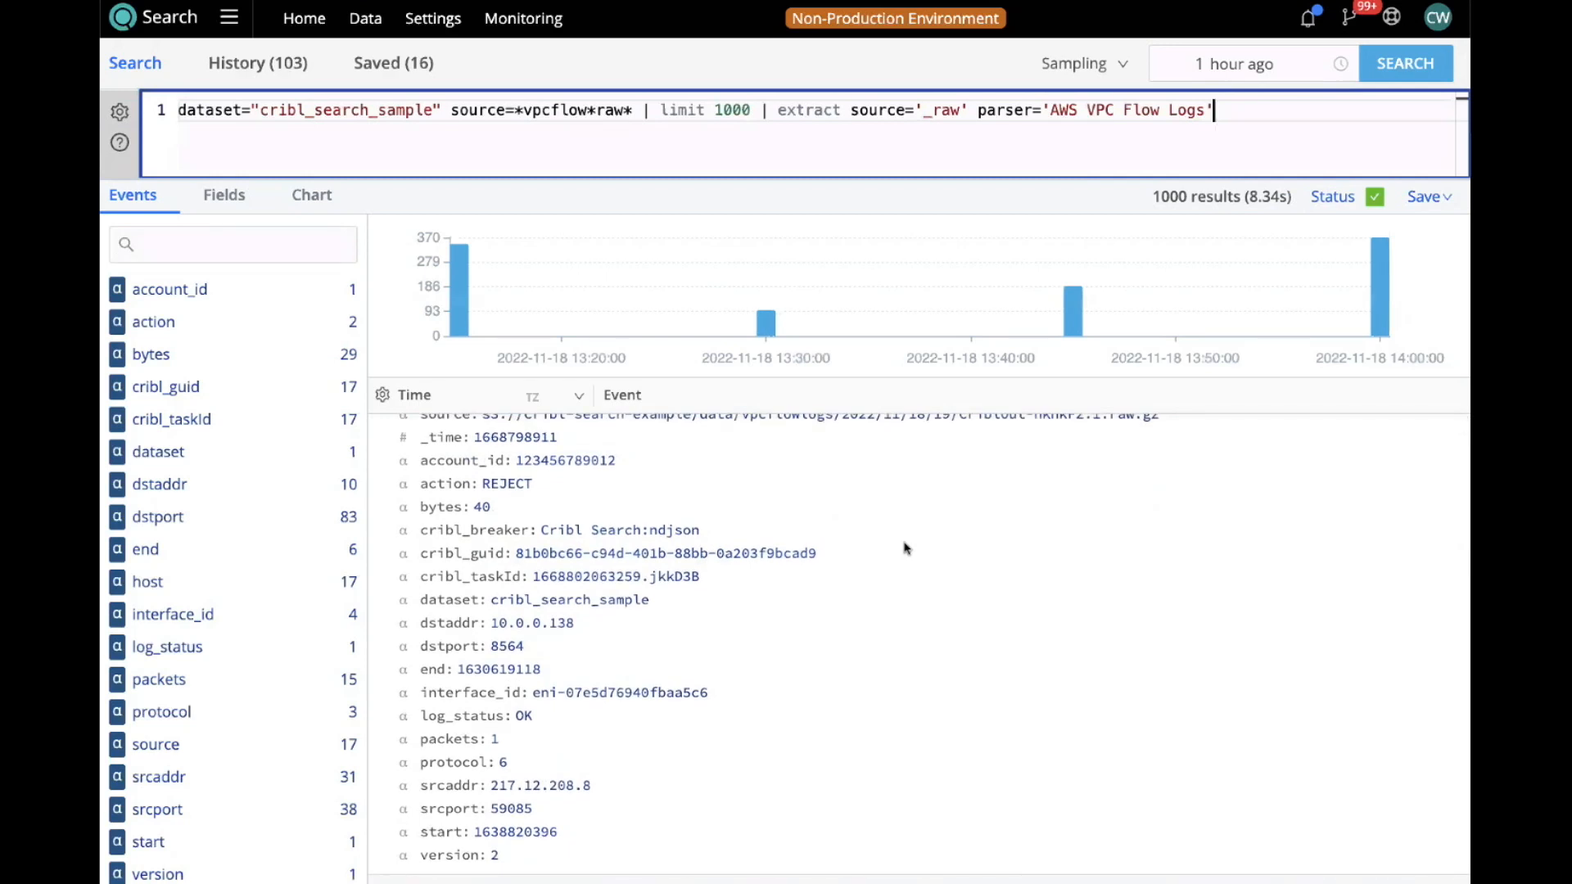
{"action": "scroll", "coordinate": [904, 547], "scroll_direction": "up", "scroll_amount": 1}
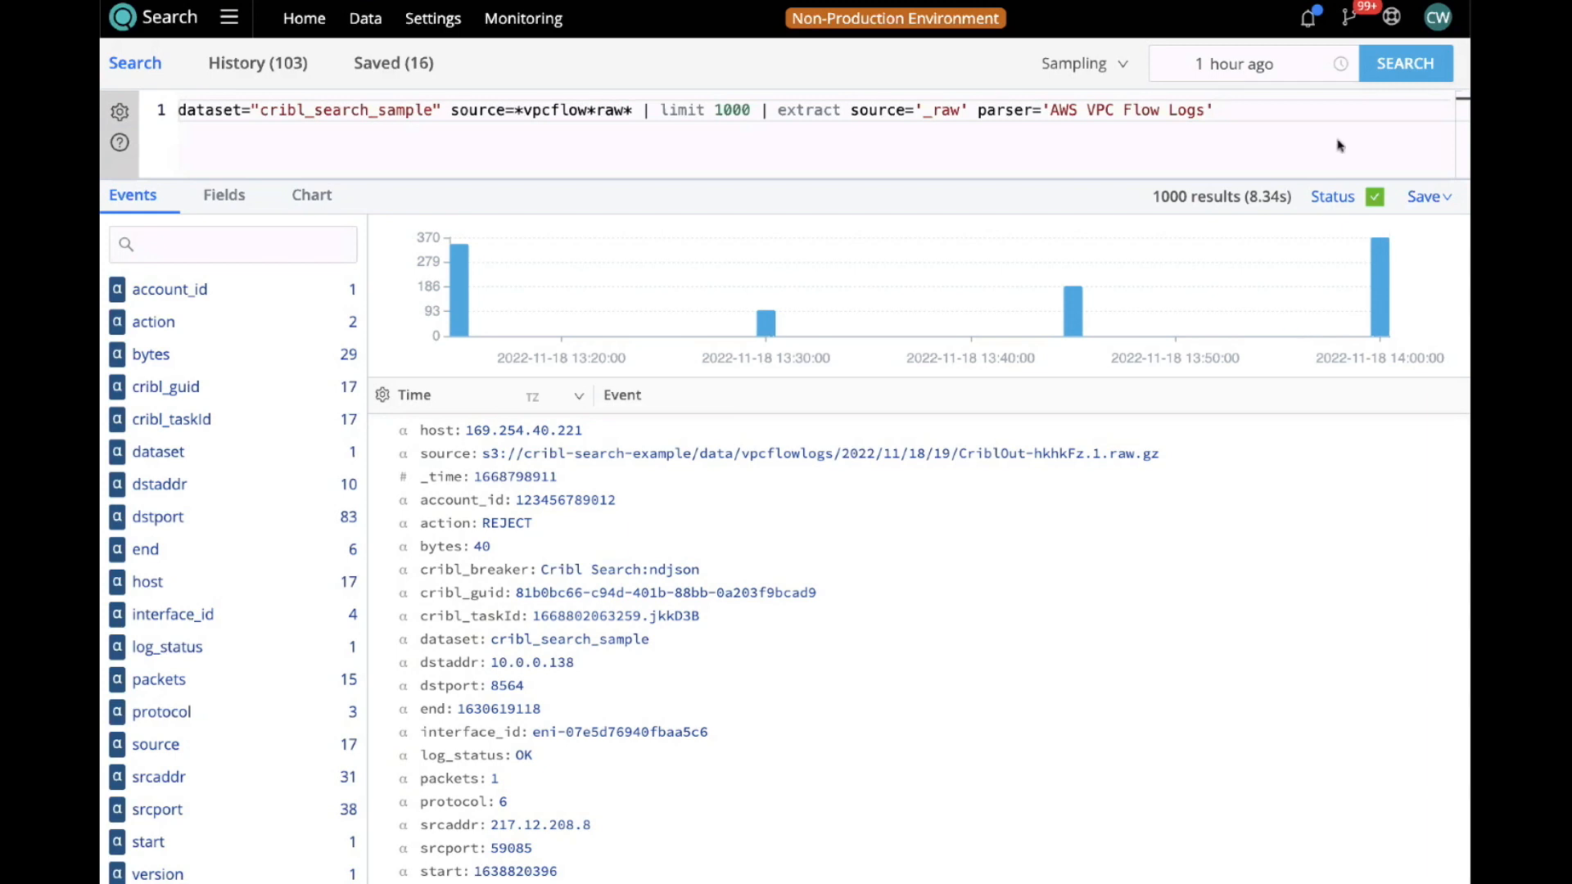
Append | summarize count() by action to the VPC flow log query and run it.
{"action": "left_click", "coordinate": [1260, 117]}
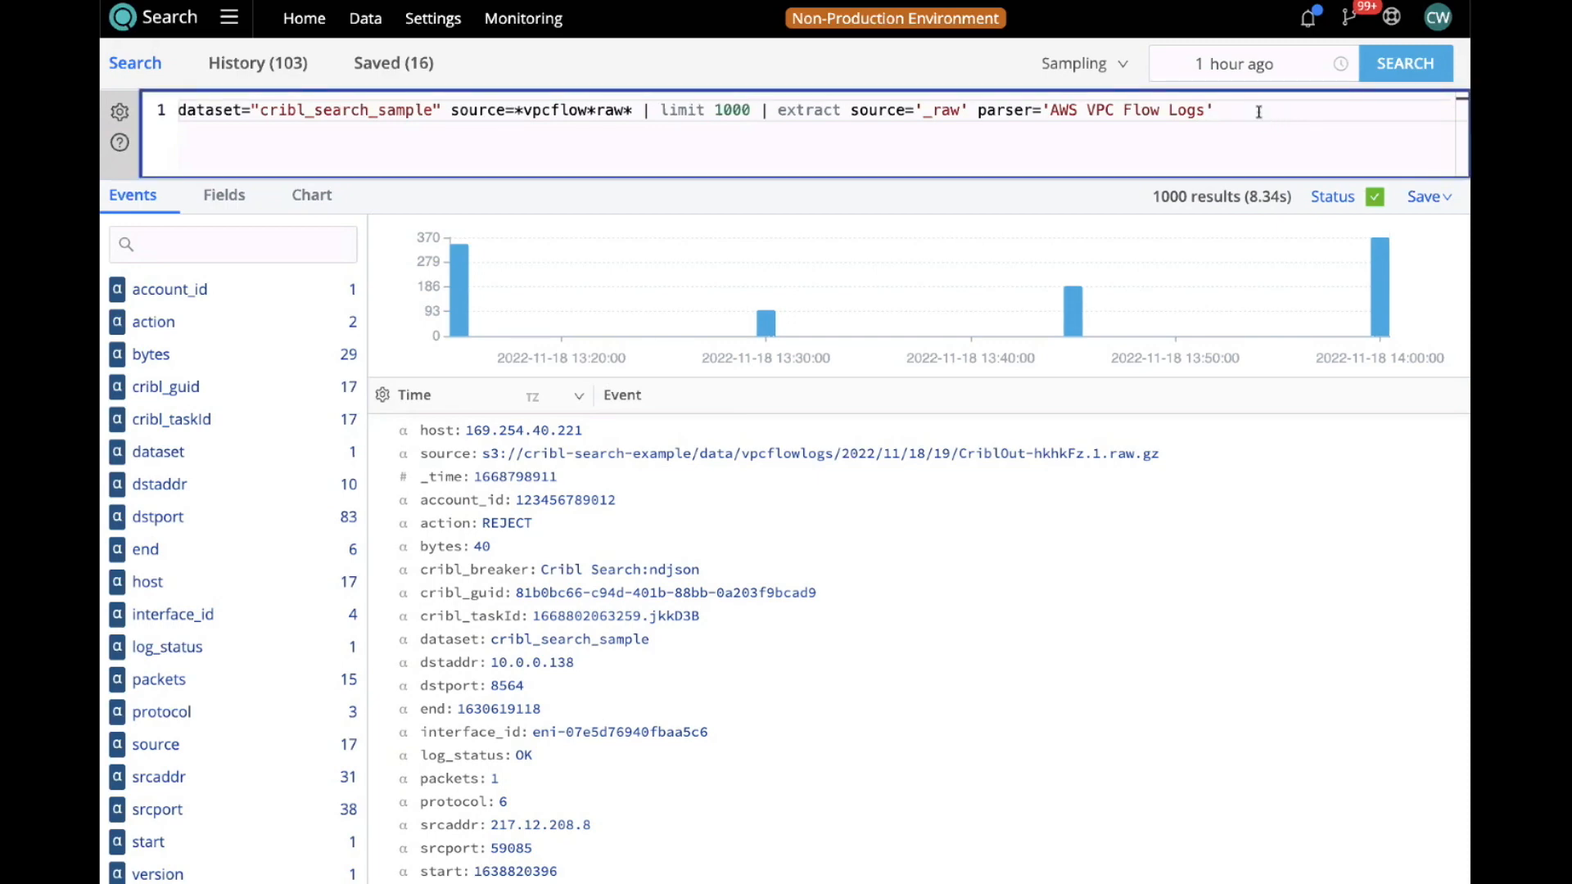
{"action": "key", "text": "ctrl+a"}
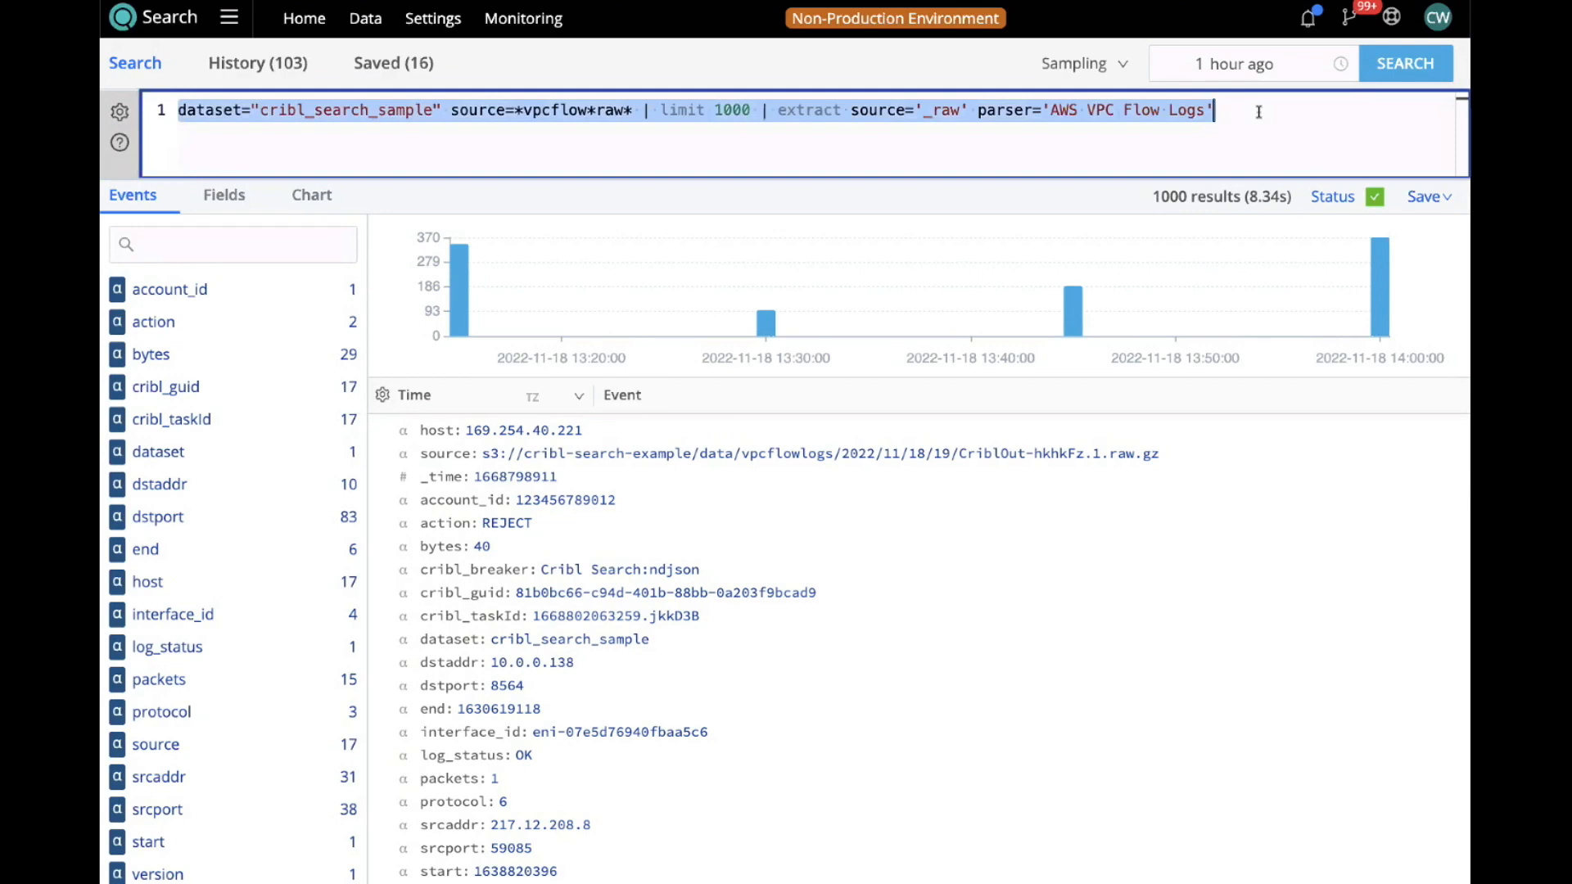
{"action": "type", "text": "dataset=\"cribl_search_sample\" source=*vpcflow*raw* | limit 1000 | extract source='_raw' parser='AWS VPC Flow Logs' | summarize count() by action"}
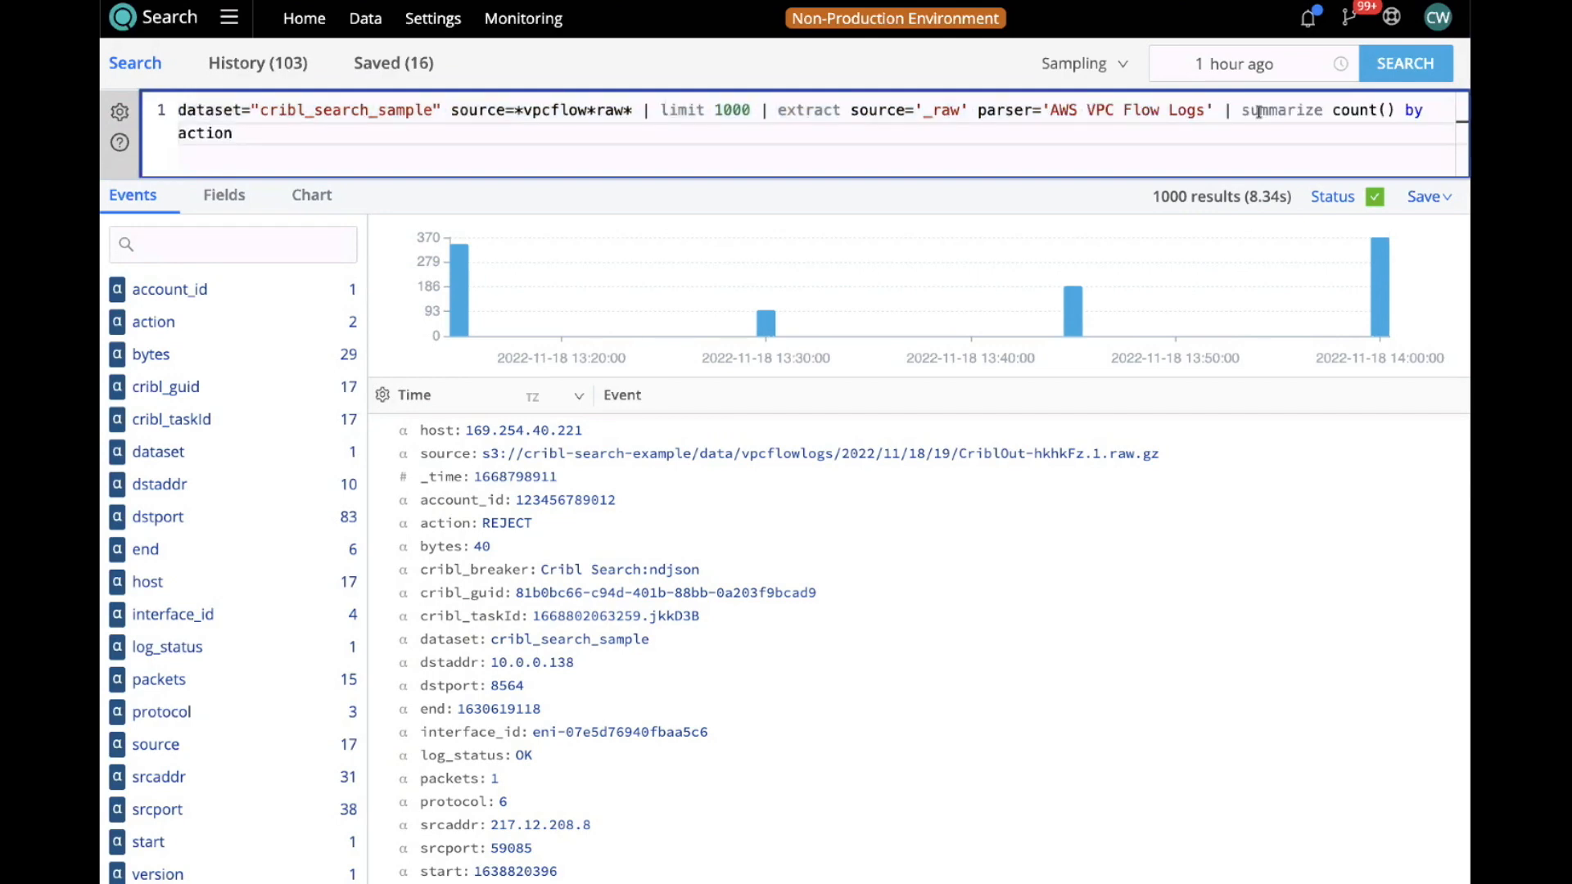
{"action": "key", "text": "Return"}
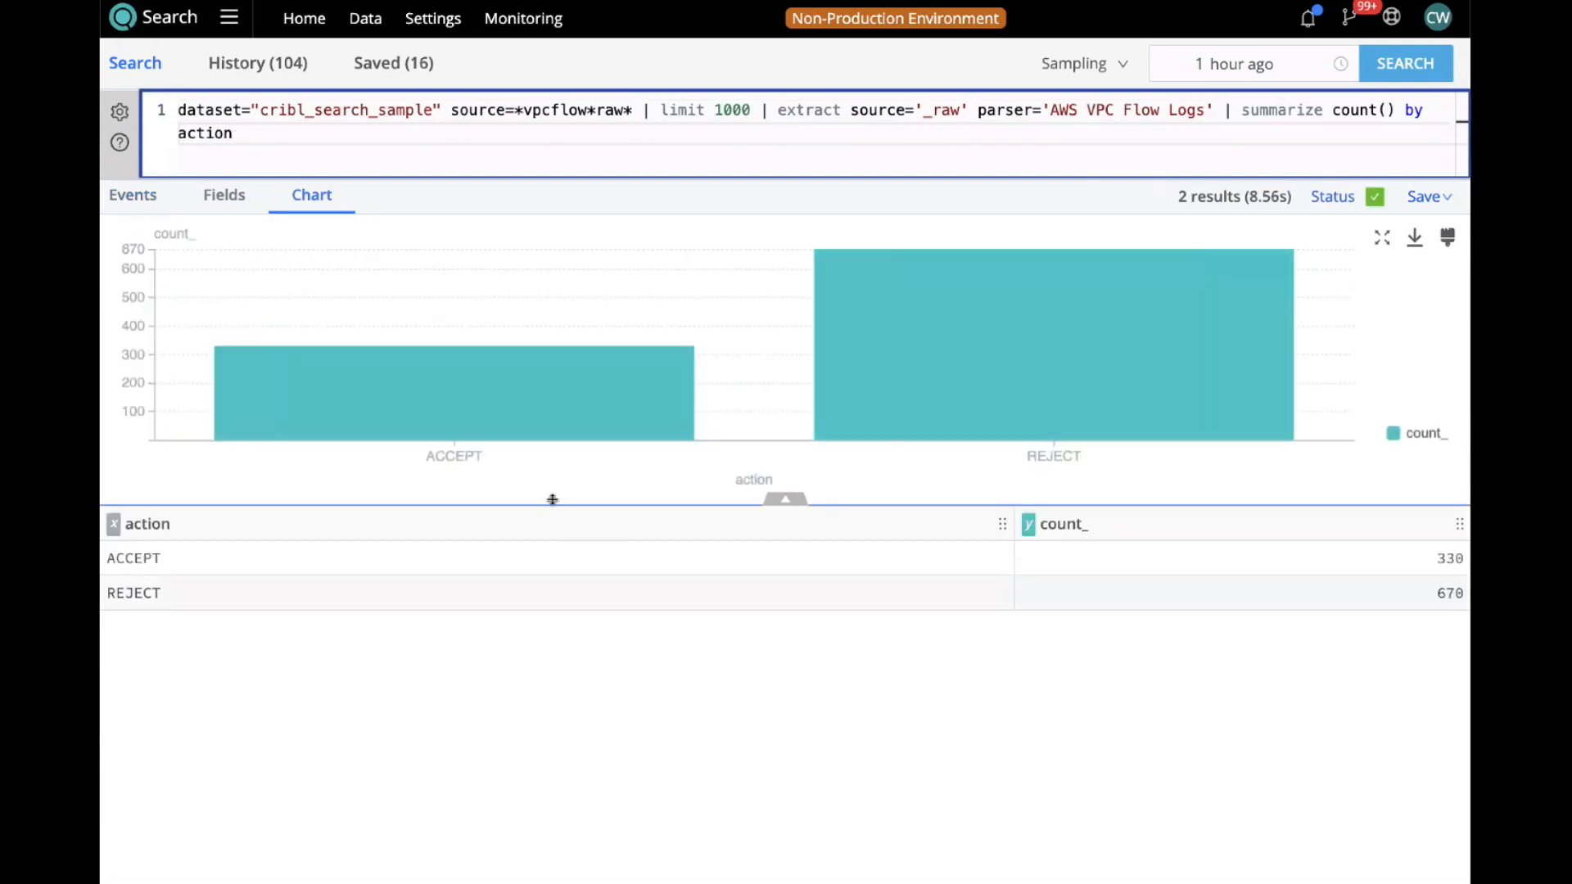
Open the chart's formatting options, preview the action counts as a Line chart, and return the type to Bar.
{"action": "mouse_move", "coordinate": [1025, 379]}
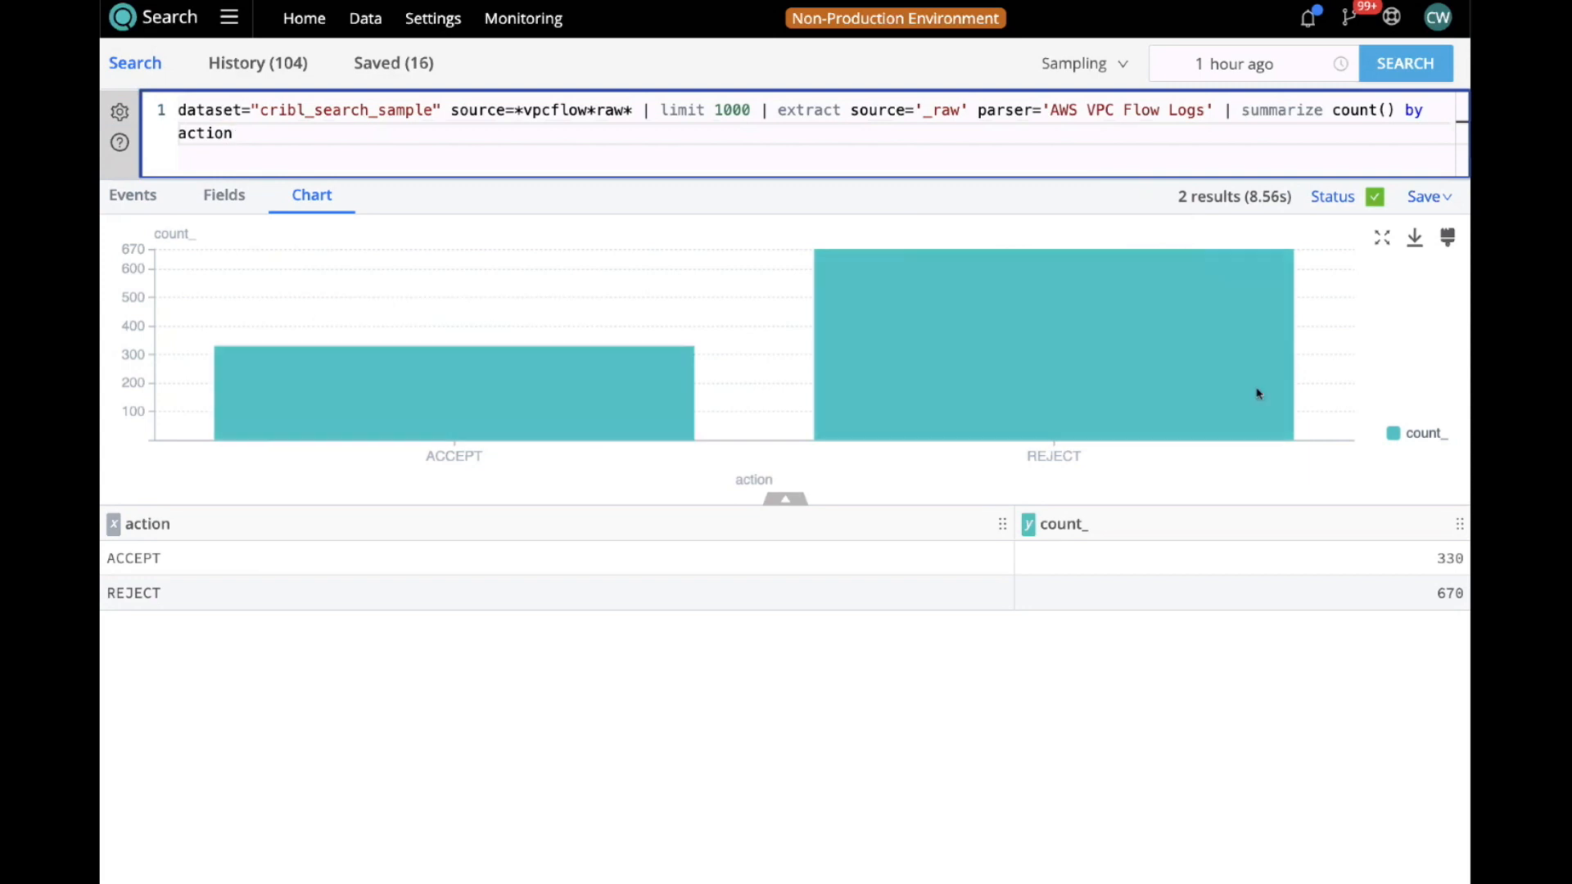
{"action": "left_click", "coordinate": [1448, 238]}
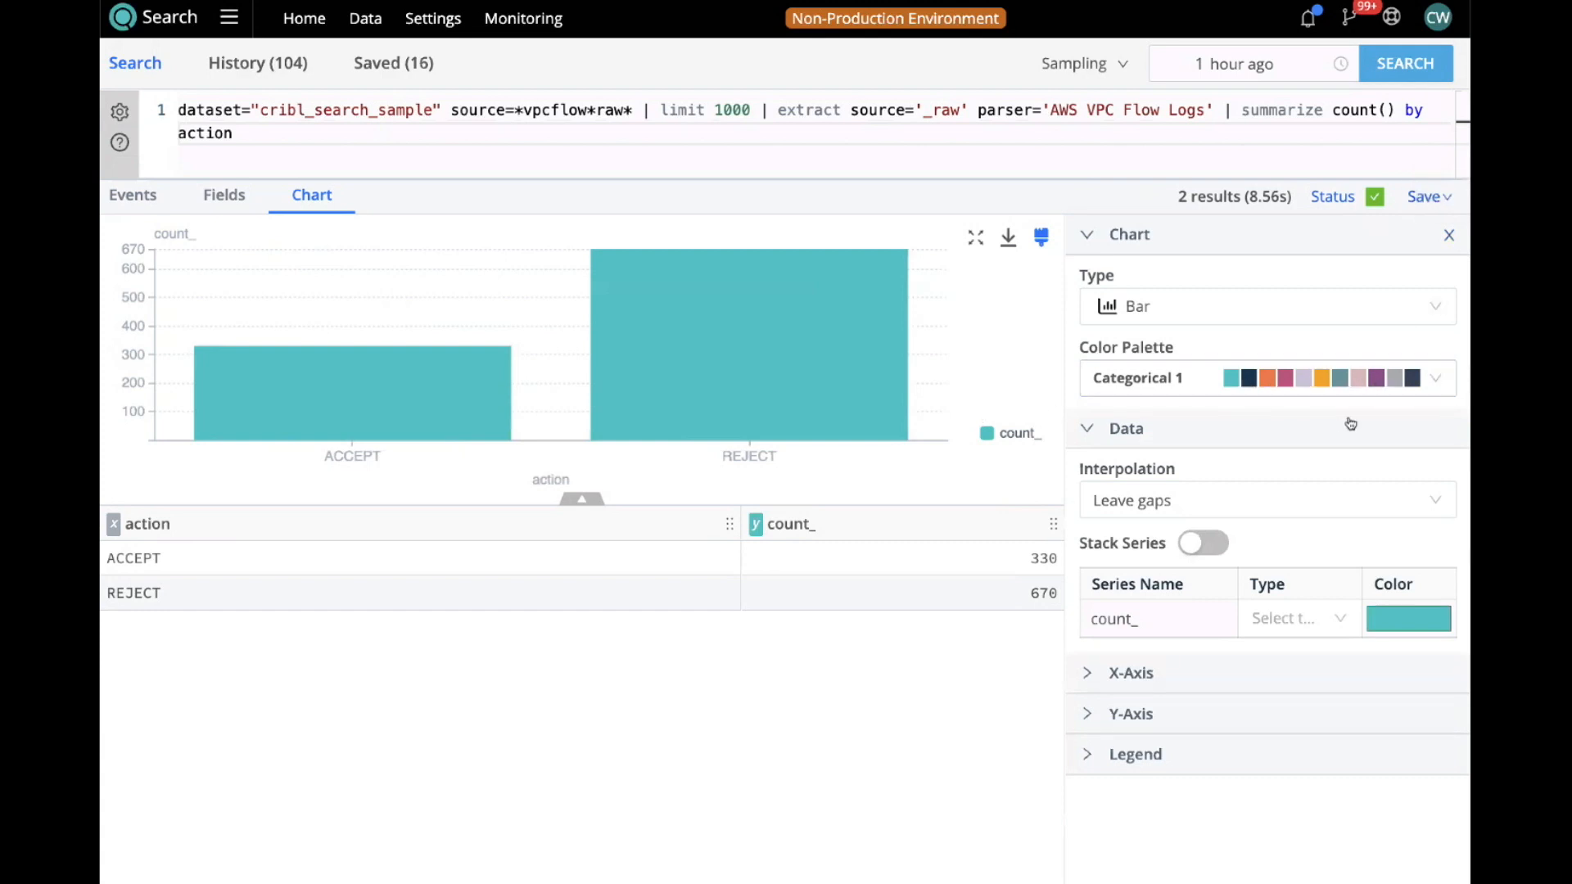
{"action": "left_click", "coordinate": [1439, 309]}
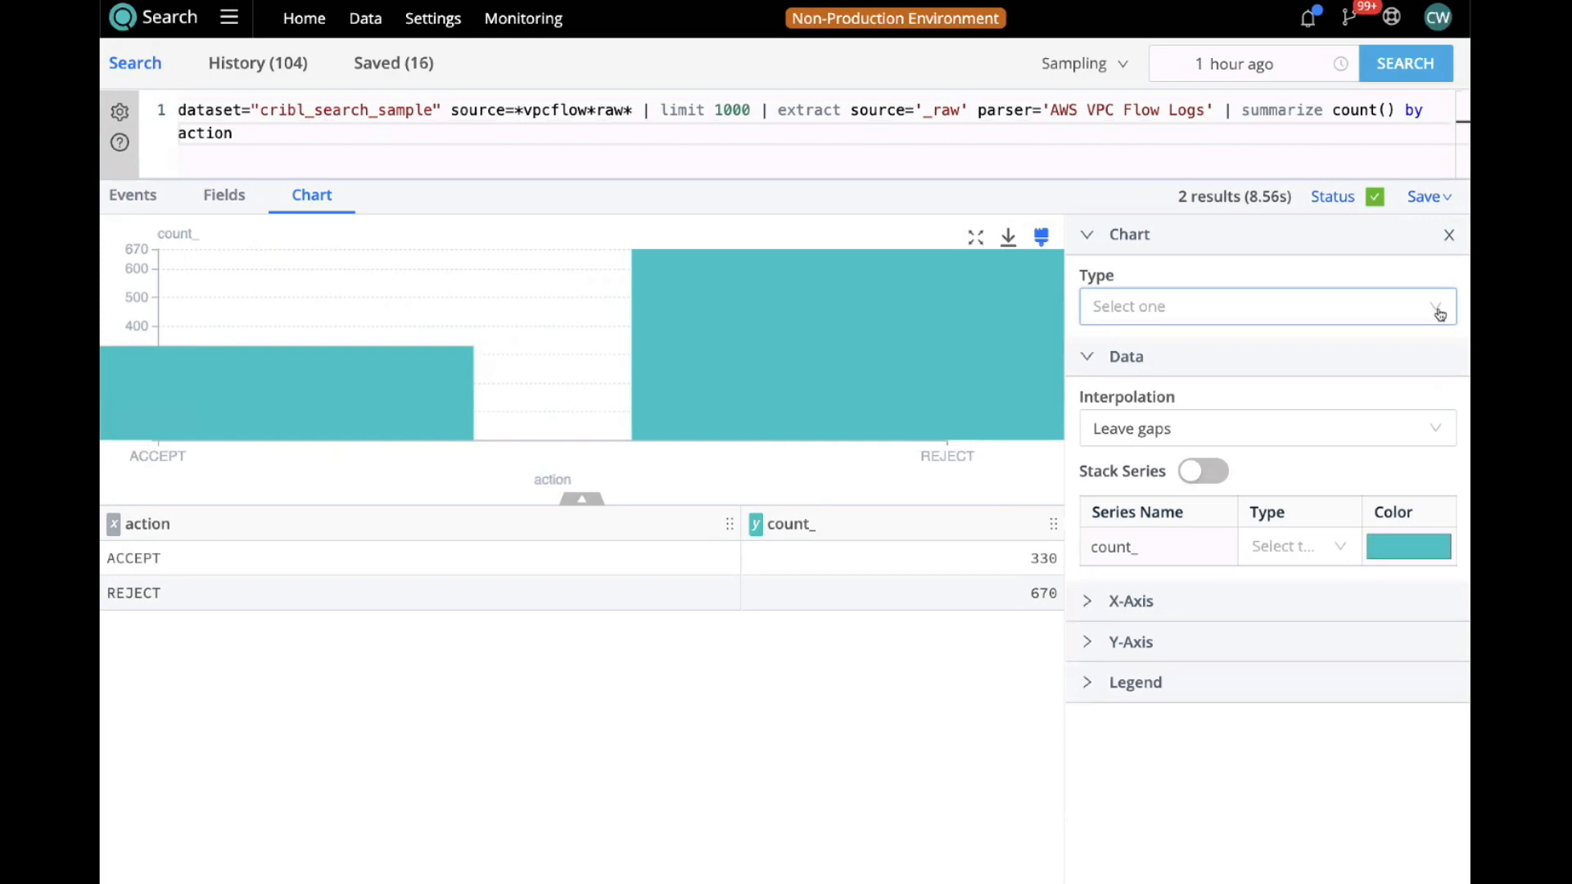
{"action": "left_click", "coordinate": [1424, 311]}
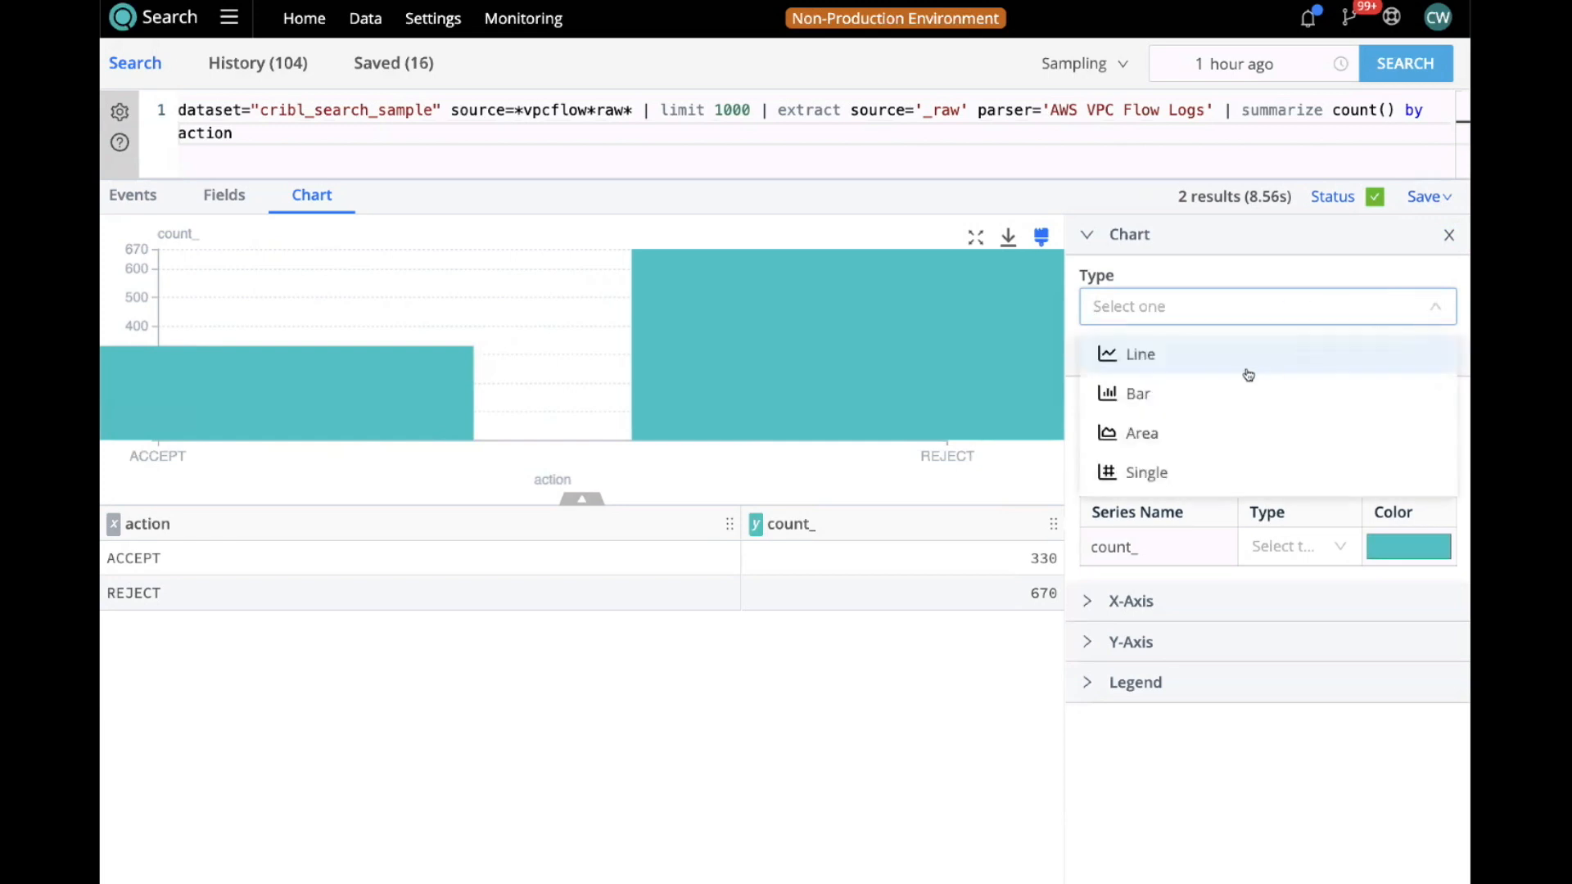
{"action": "left_click", "coordinate": [1158, 359]}
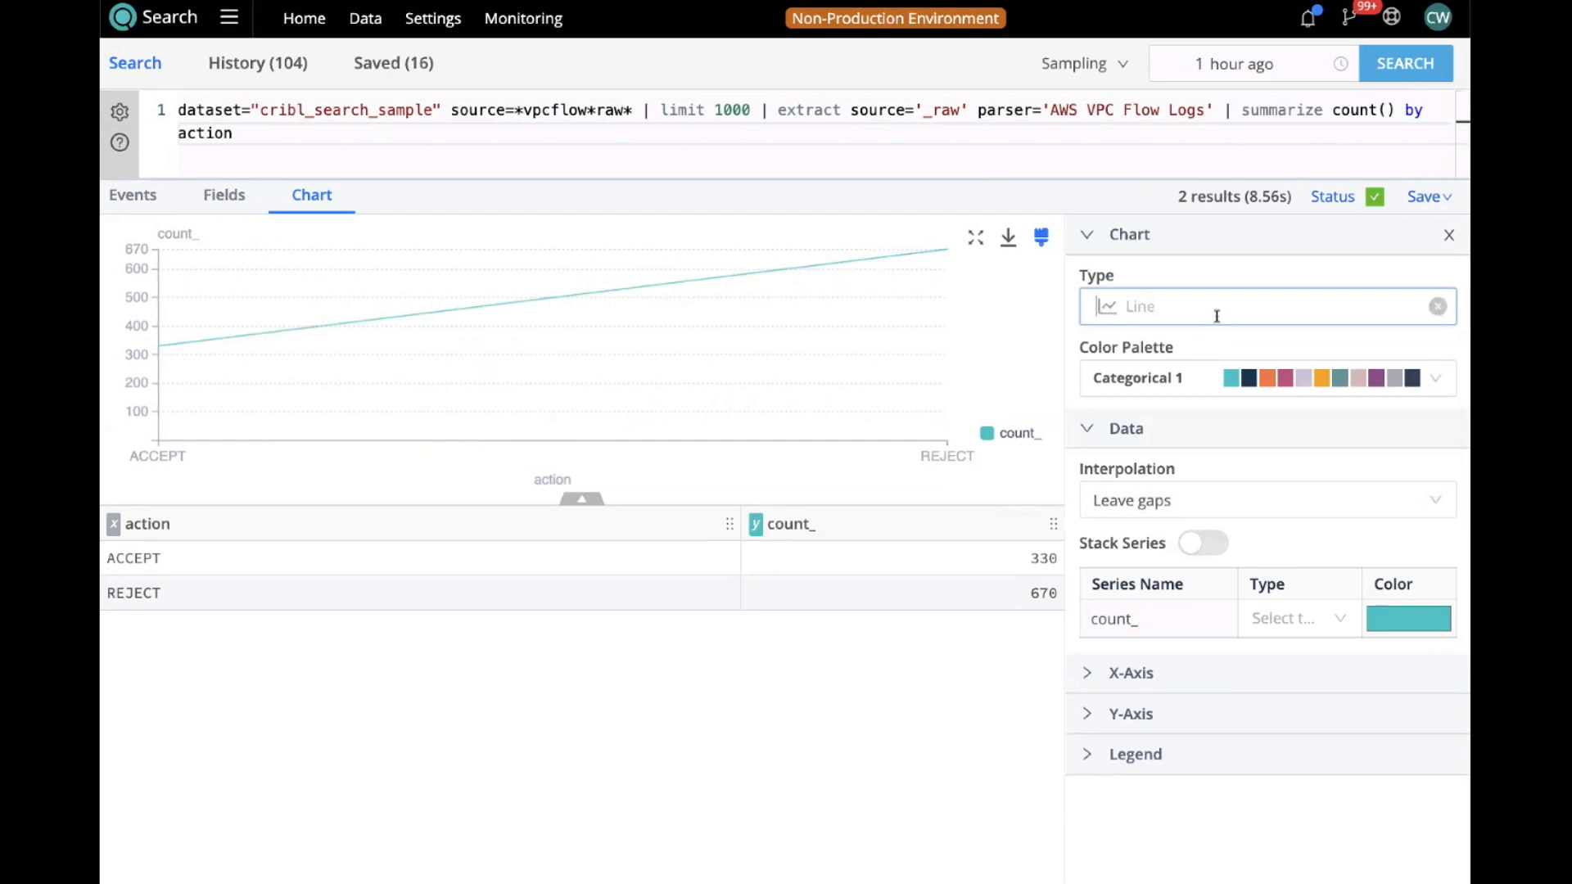
{"action": "left_click", "coordinate": [1217, 317]}
{"action": "left_click", "coordinate": [1145, 391]}
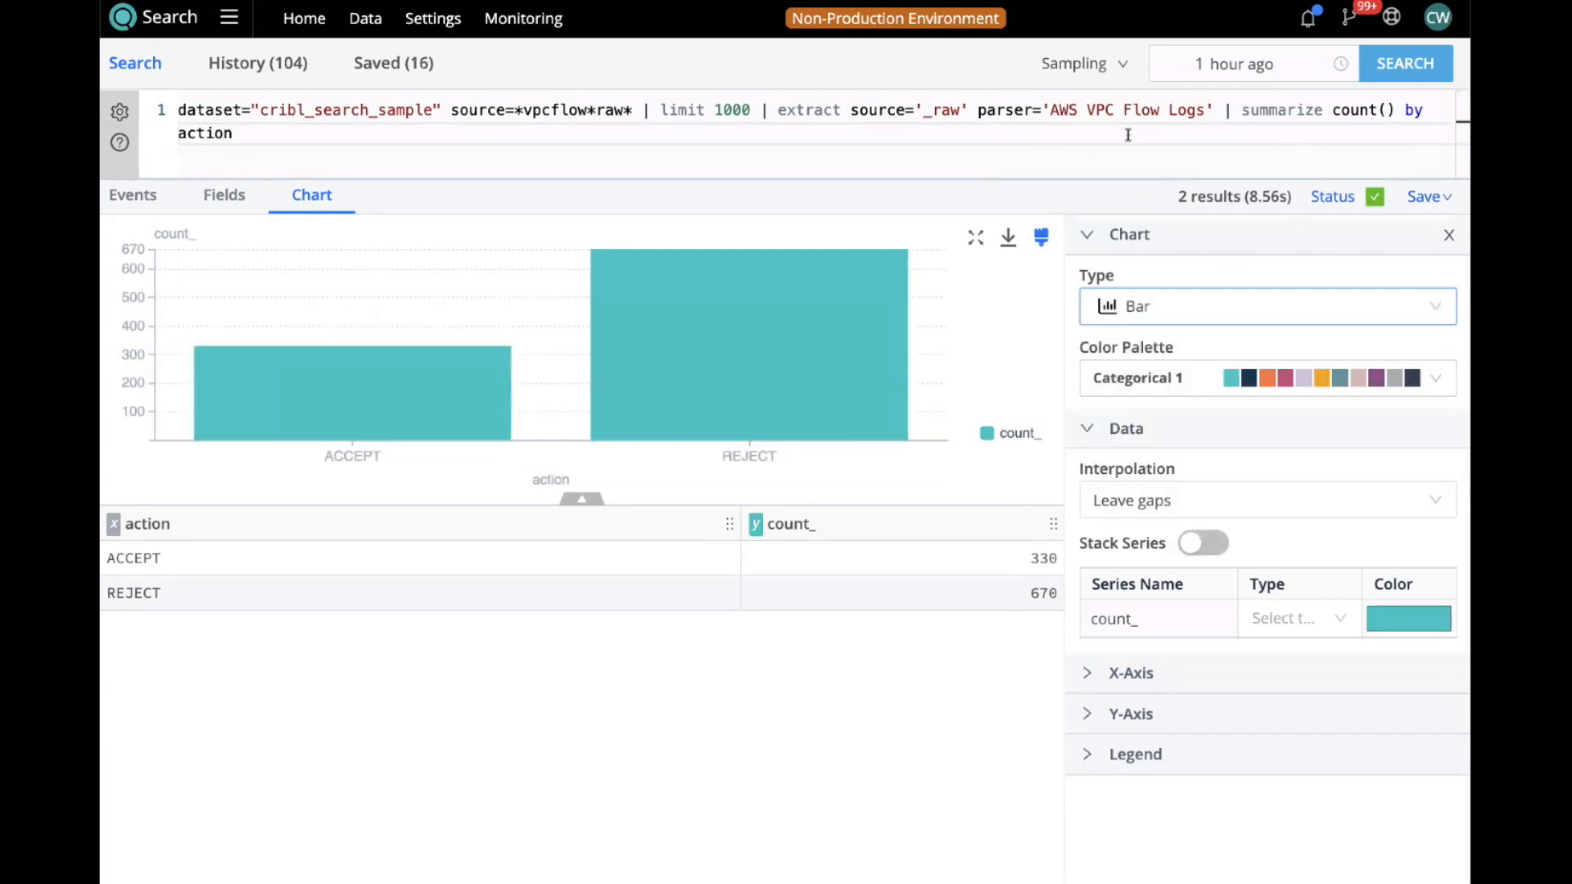
Return to the search home page and close the setup walkthrough prompt.
{"action": "left_click", "coordinate": [948, 134]}
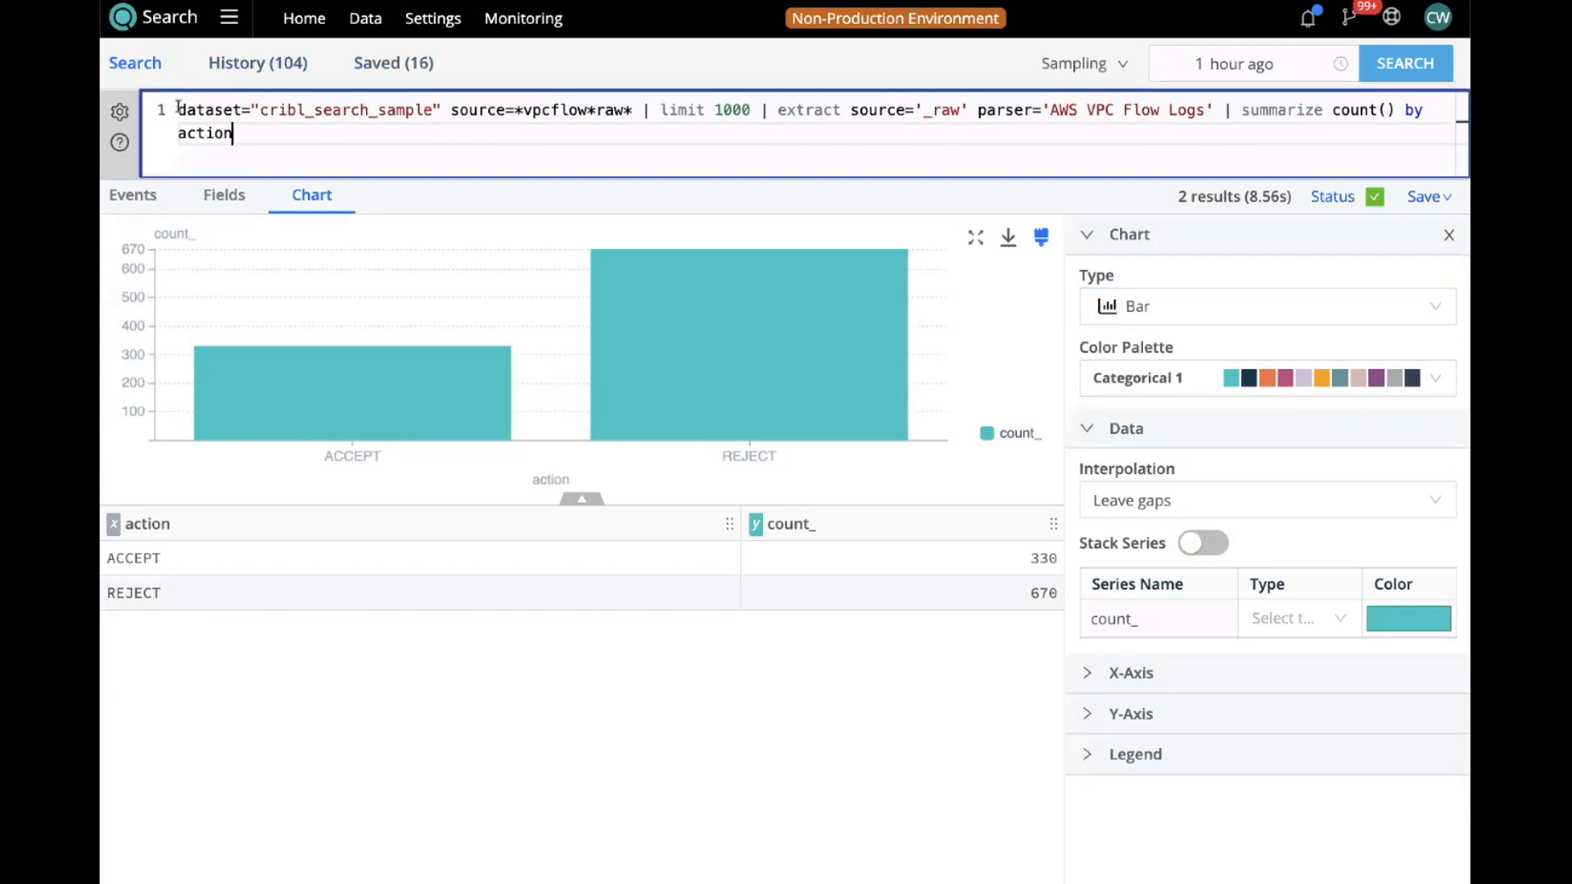
{"action": "left_click_drag", "start_coordinate": [177, 109], "coordinate": [302, 134]}
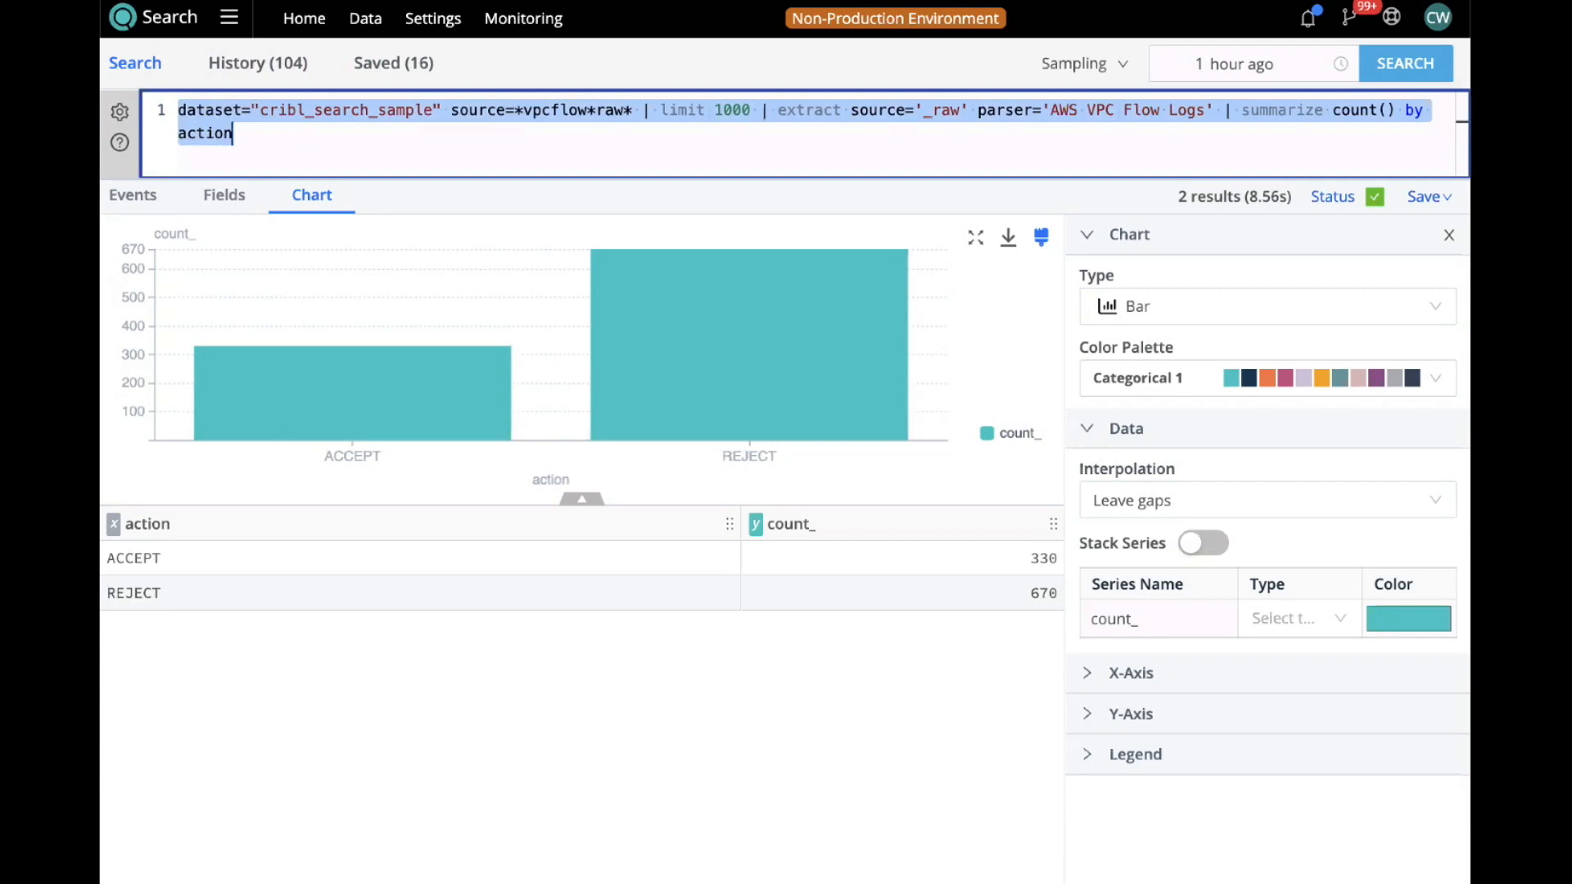
{"action": "key", "text": "super+Tab"}
{"action": "left_click", "coordinate": [294, 26]}
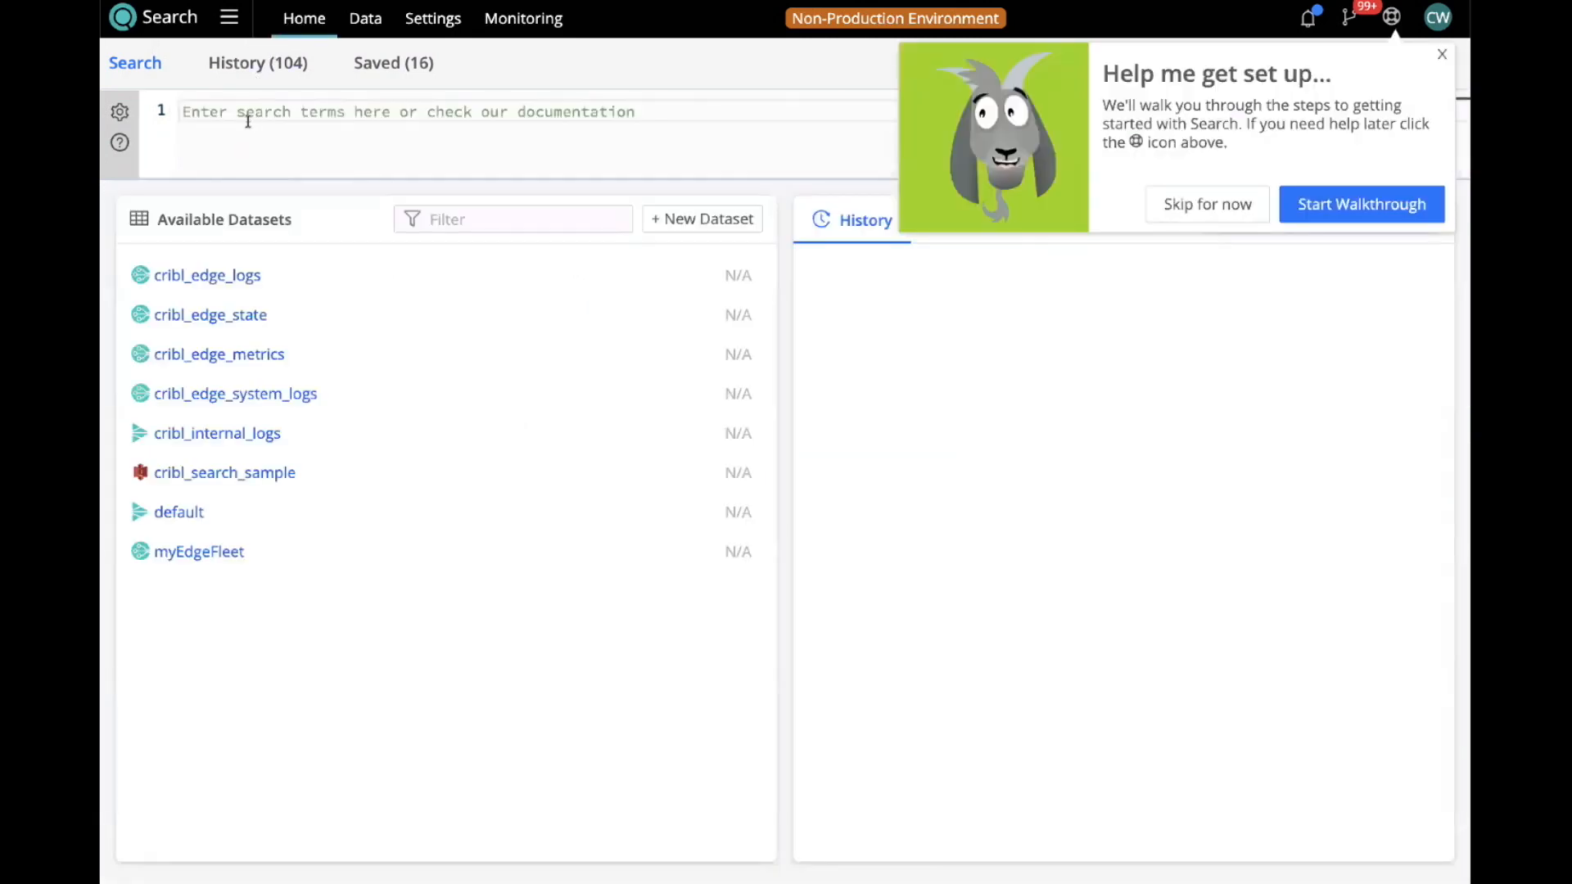
{"action": "left_click", "coordinate": [1442, 54]}
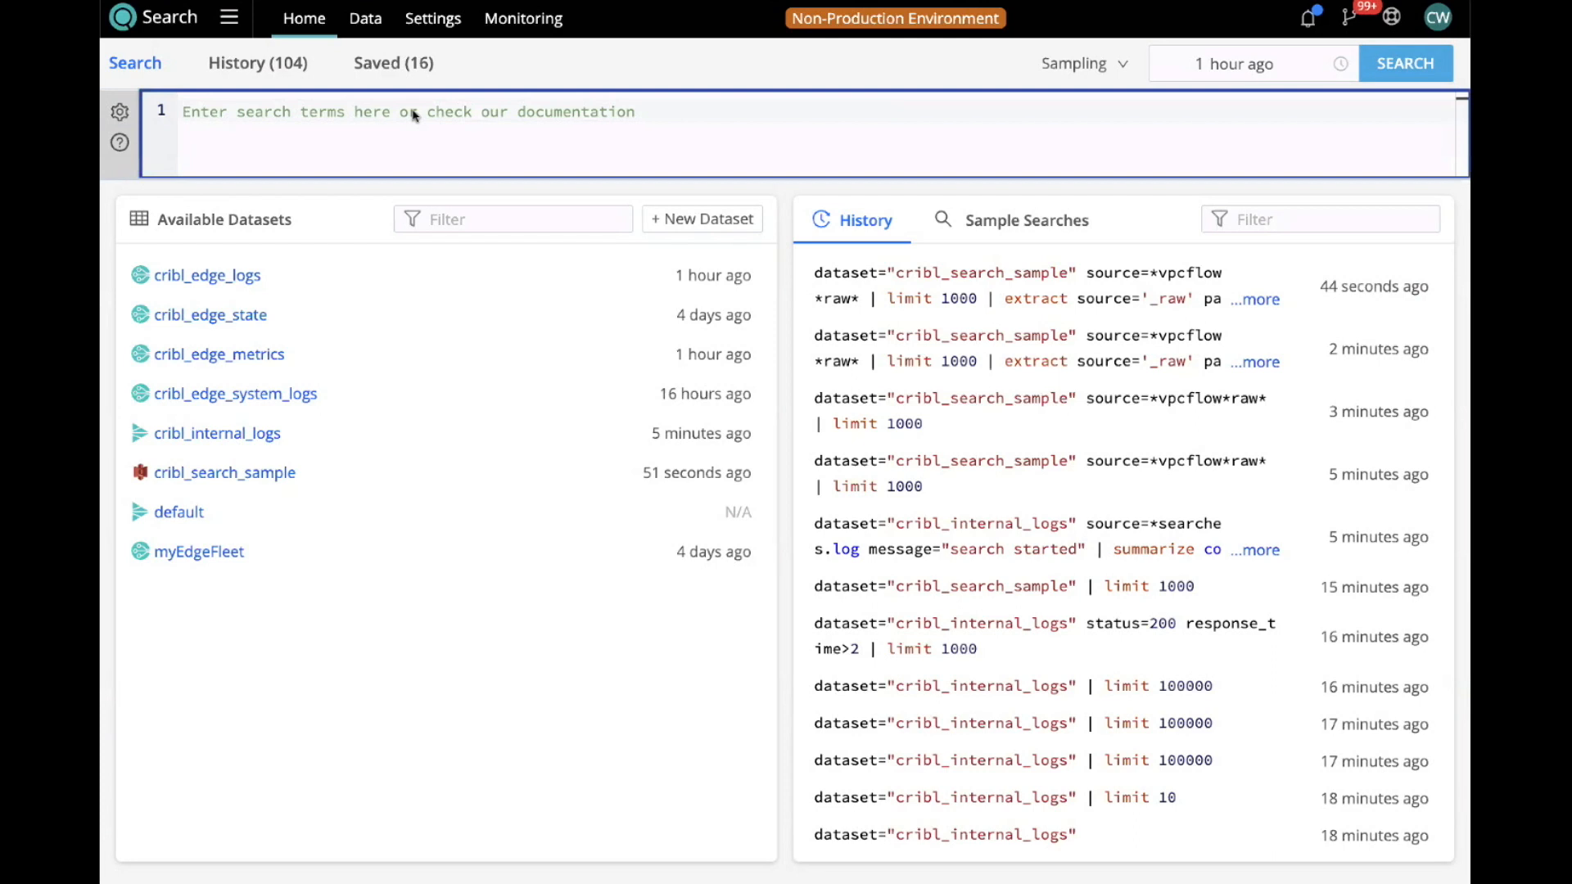
Try to run dataset="cribl_edge_metrics" node load* | timestats load1=max(node load1) by host as a one-hour search.
{"action": "type", "text": "dataset=\"cribl_edge_metrics\" node load* | timestats load1=max(node load1) by host"}
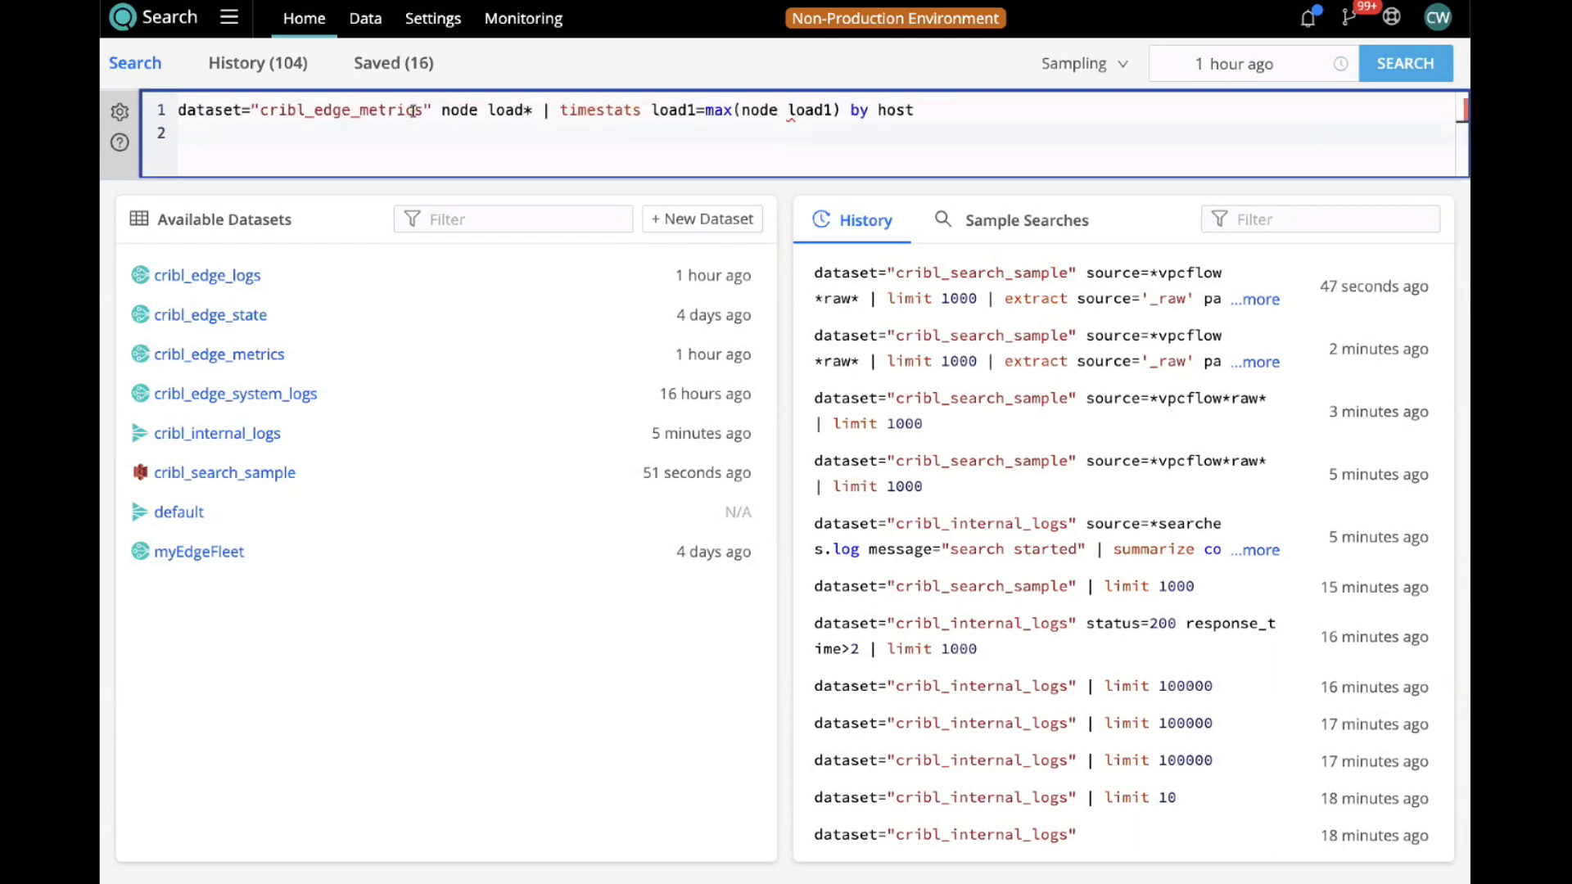
{"action": "key", "text": "BackSpace"}
{"action": "key", "text": "Return"}
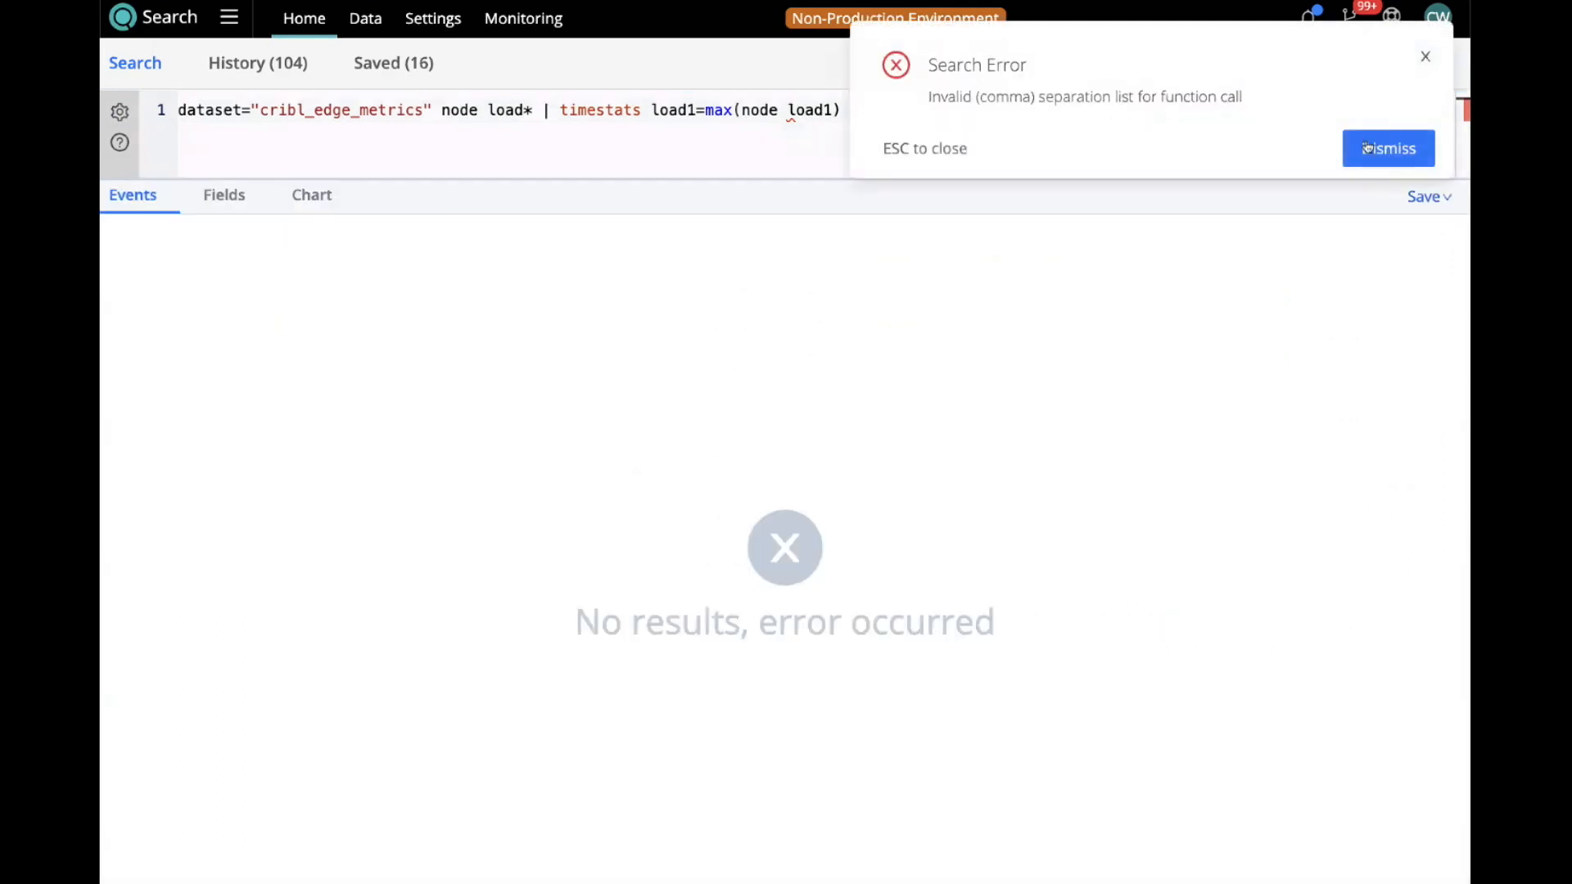
{"action": "left_click", "coordinate": [1368, 146]}
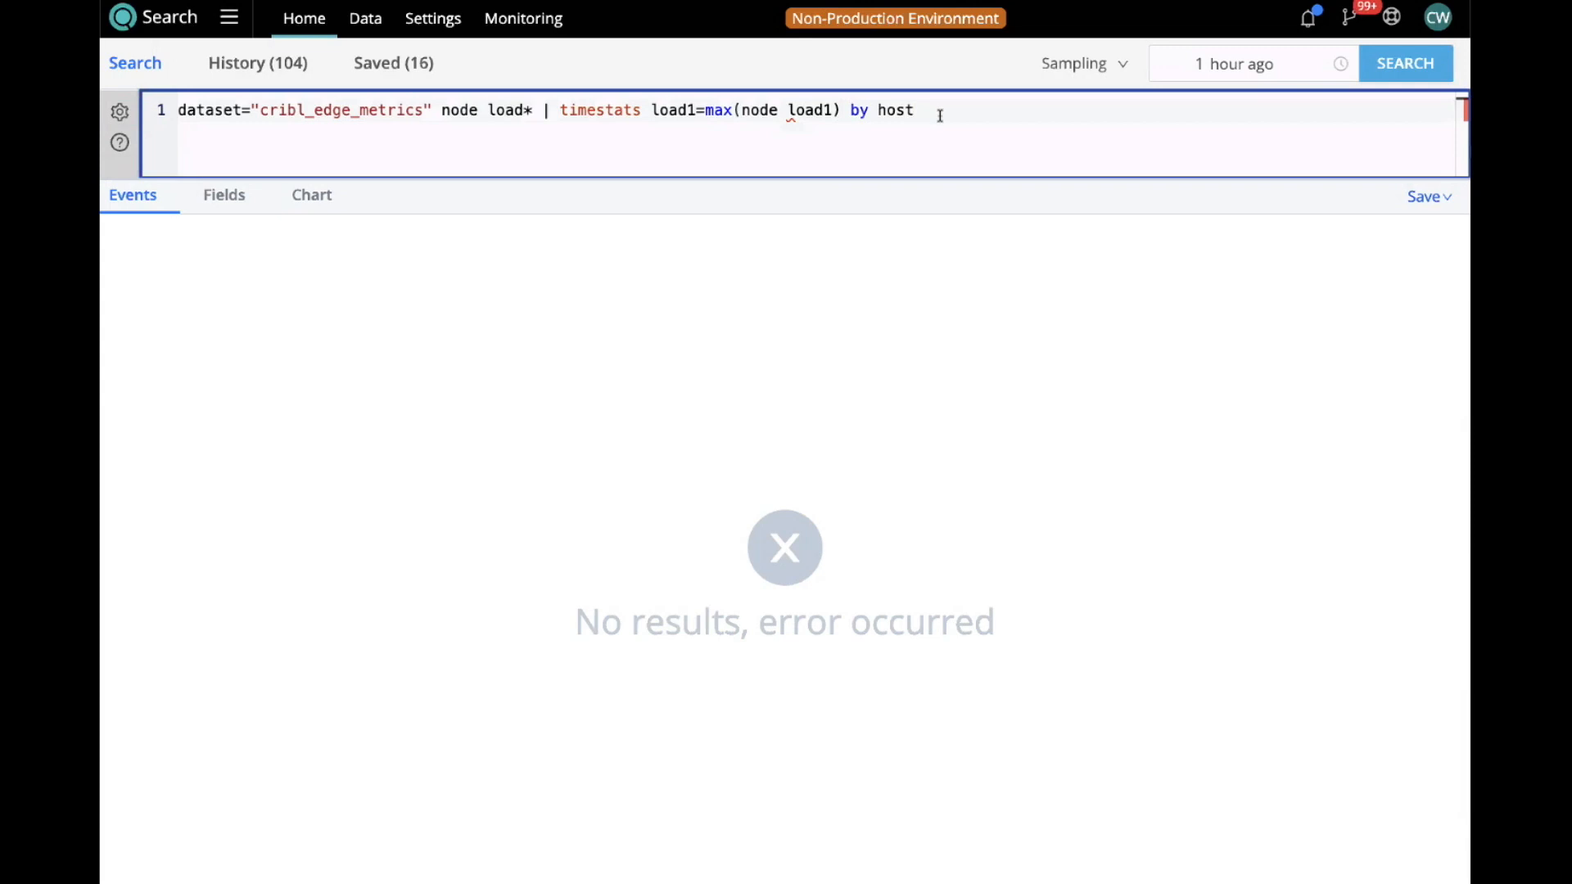
Try to correct the max(node load1) argument in the edge metrics query and rerun the search.
{"action": "left_click", "coordinate": [786, 110]}
{"action": "key", "text": "BackSpace"}
{"action": "left_click", "coordinate": [969, 113]}
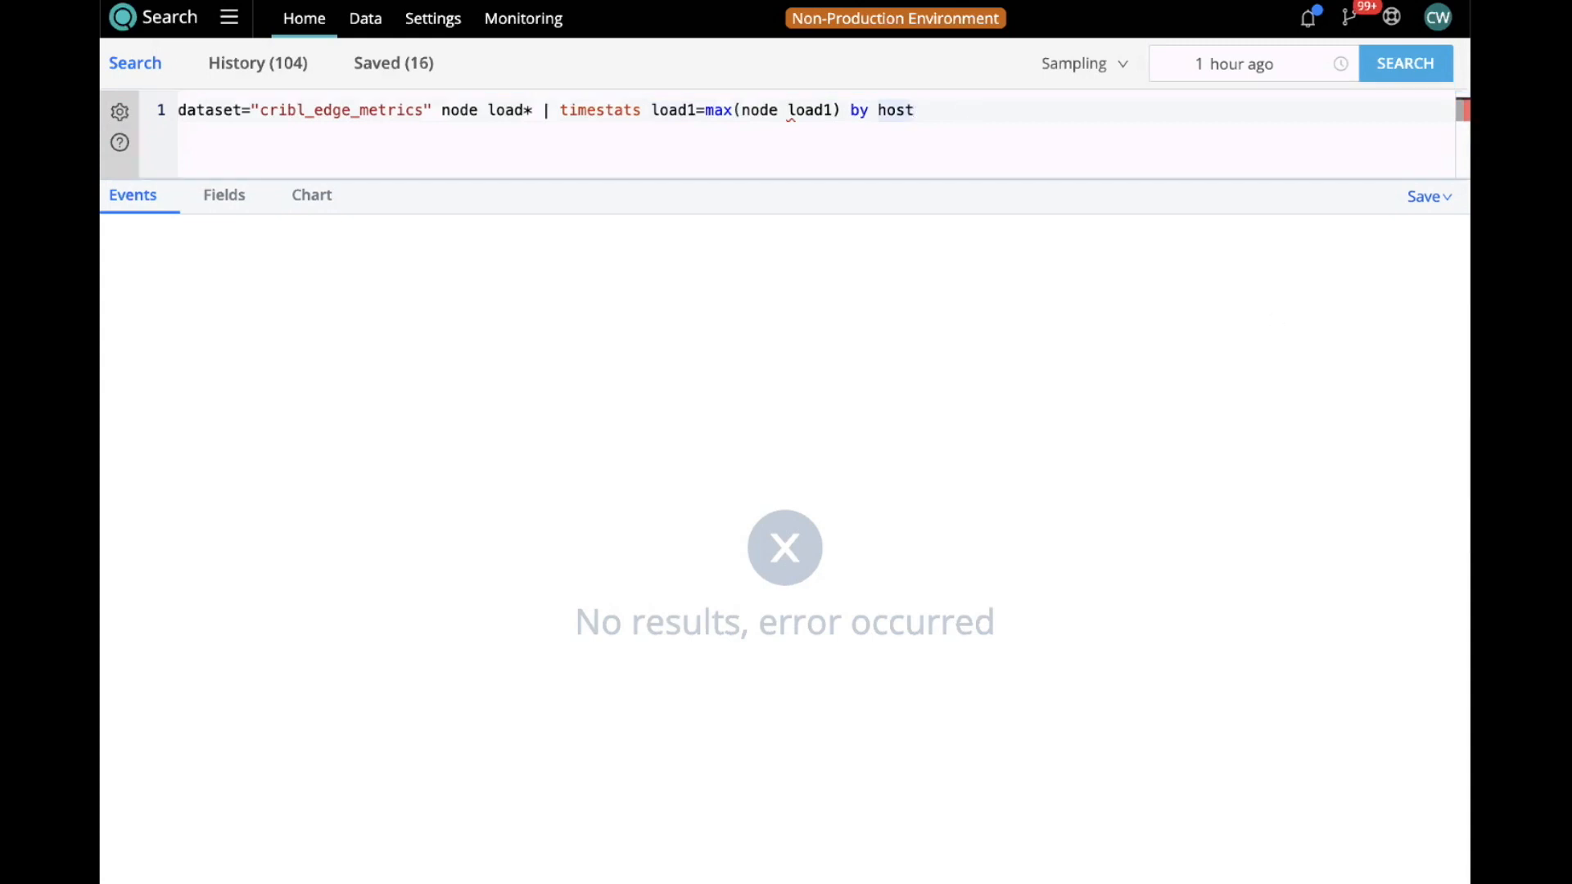
{"action": "left_click", "coordinate": [1035, 134]}
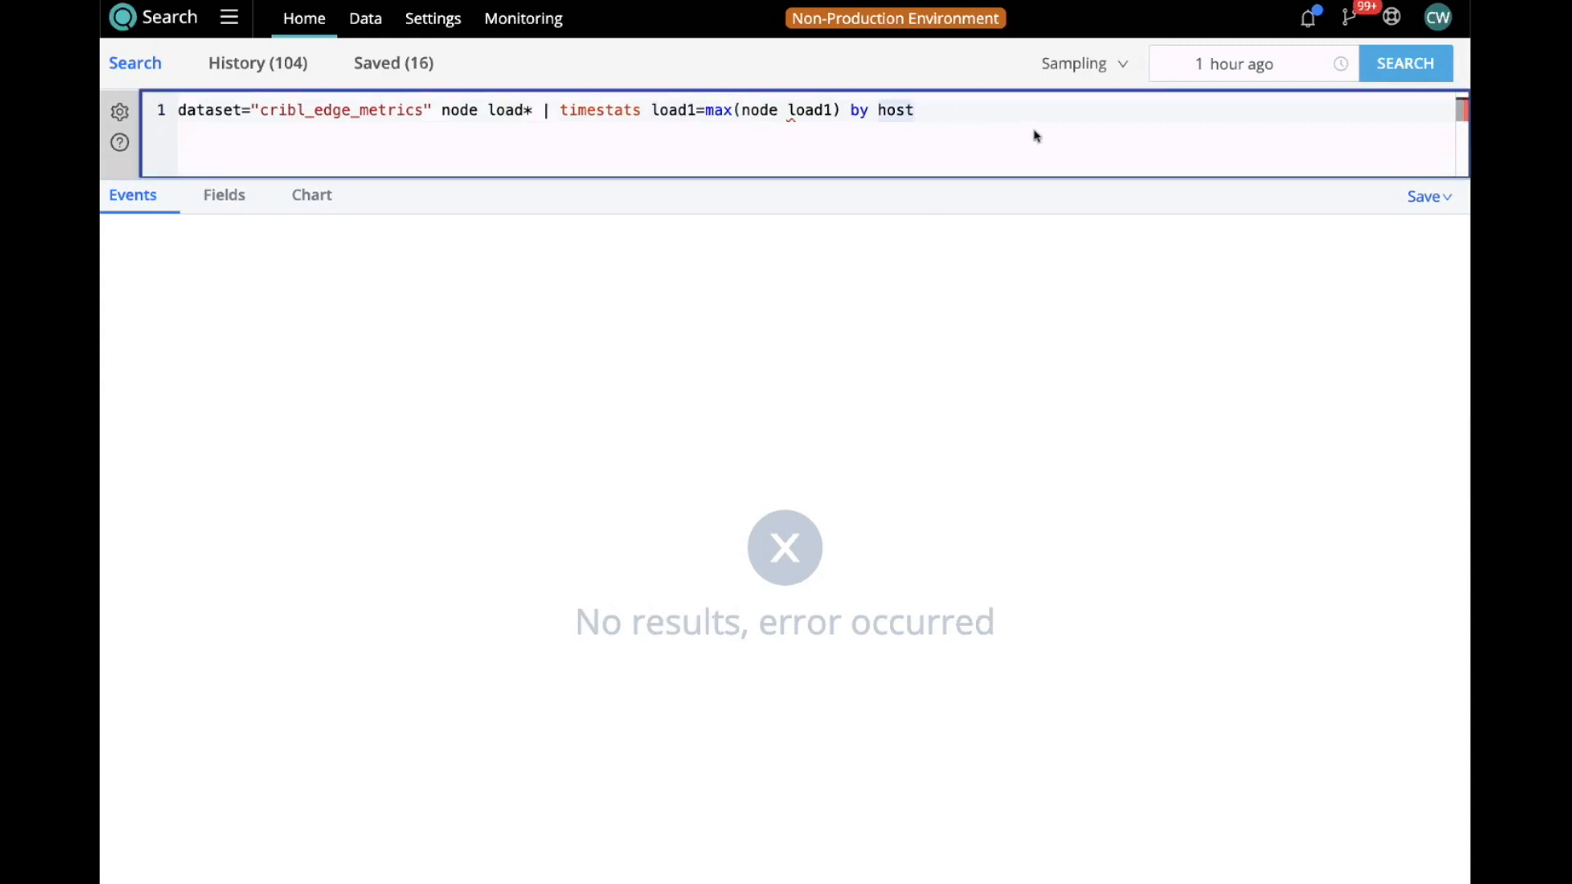
{"action": "key", "text": "Return"}
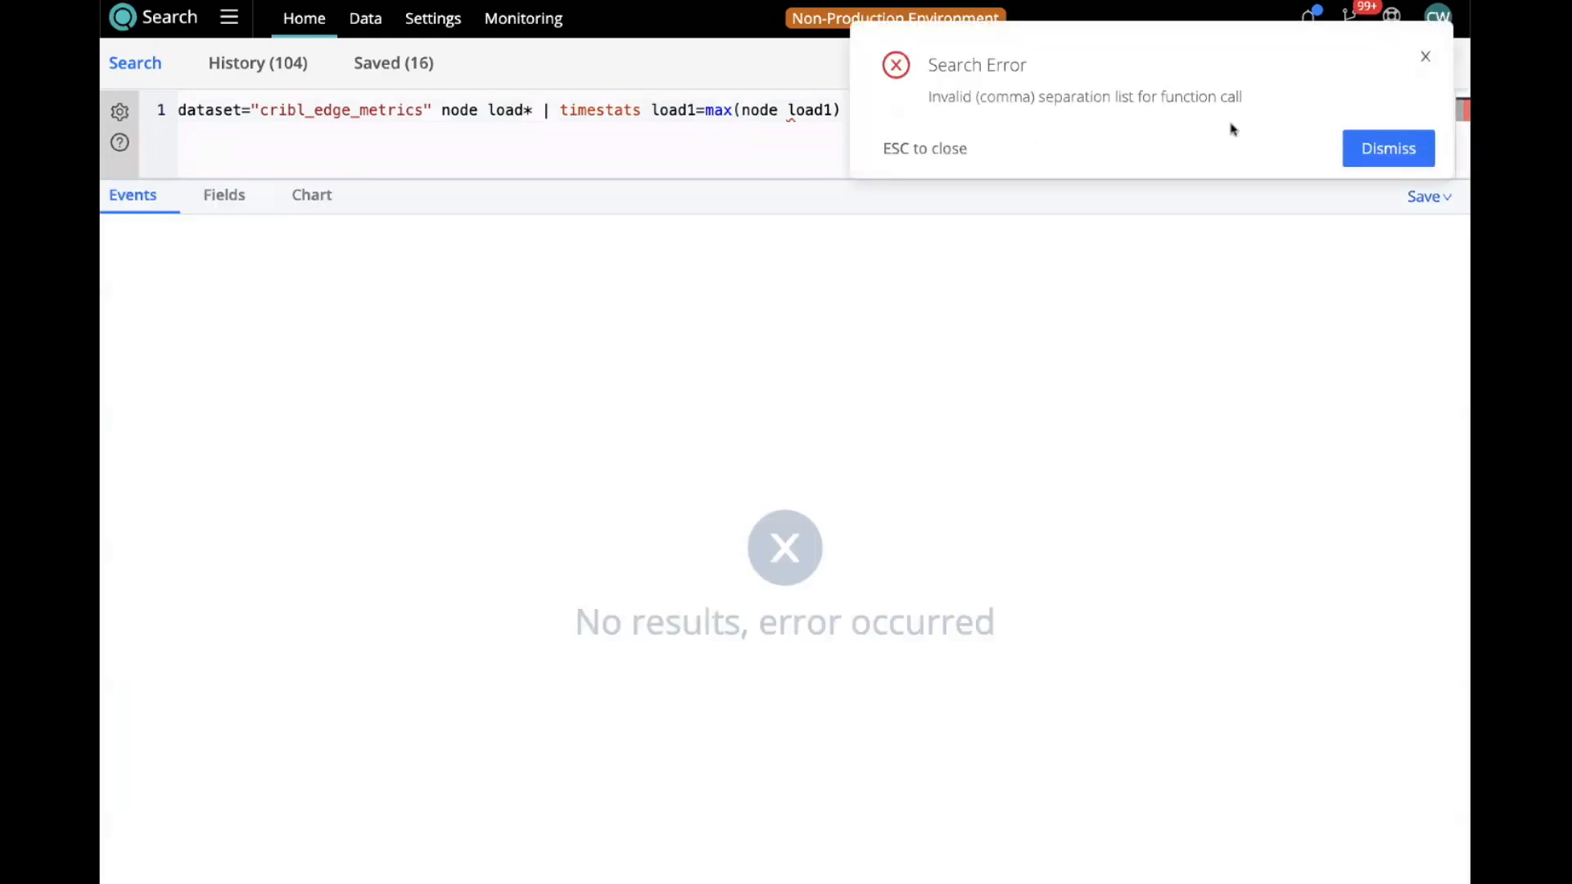
{"action": "left_click", "coordinate": [1408, 153]}
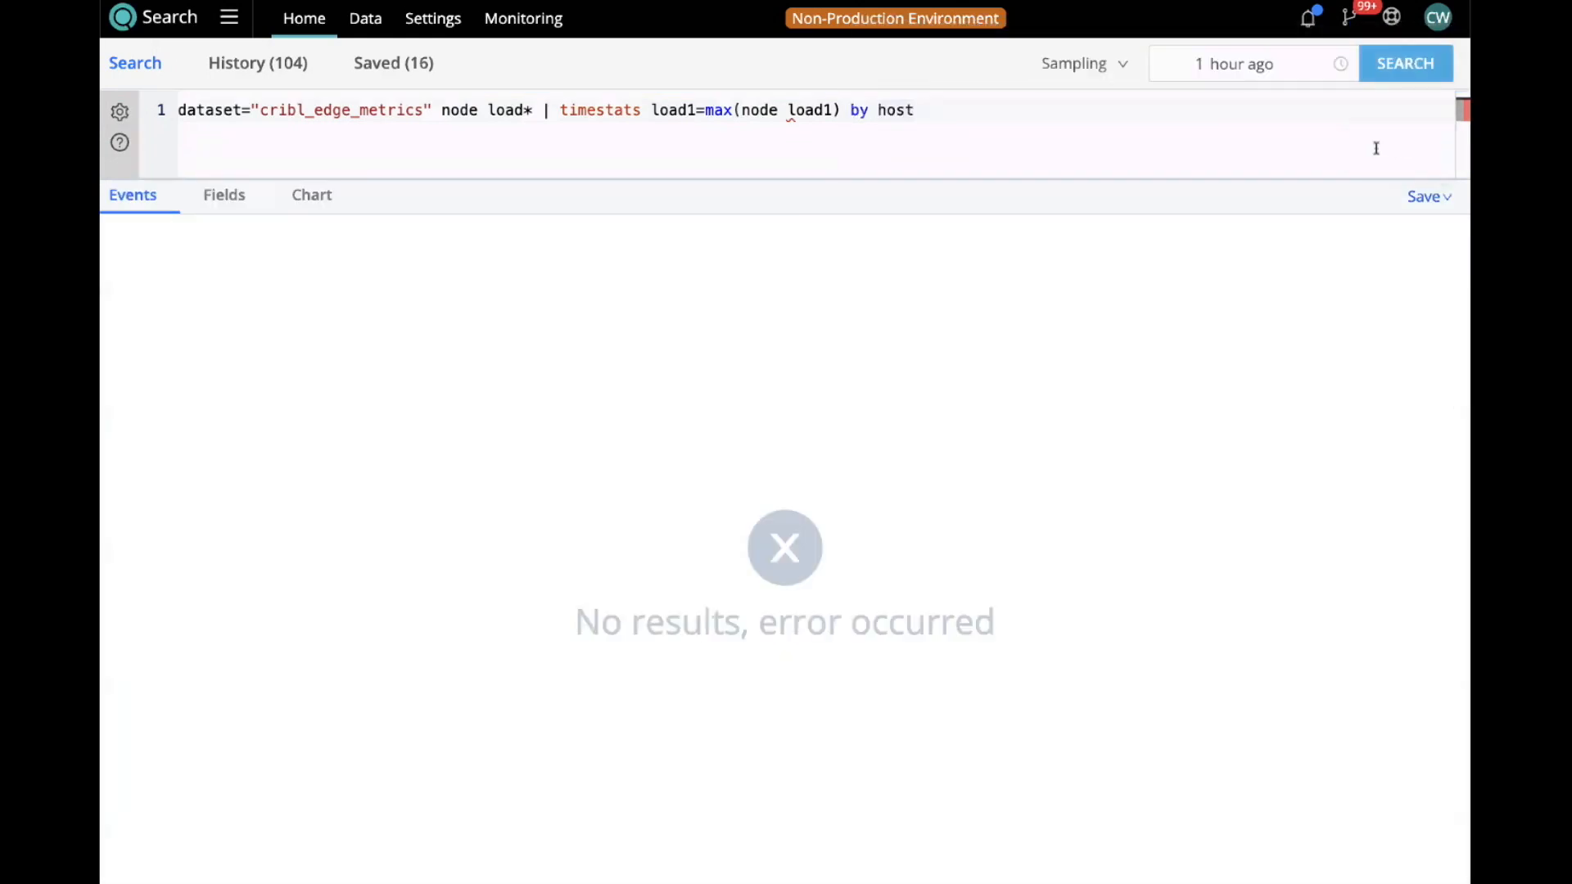
Review the search string of the saved search Show Edge Node Load by Host, and try to run that search.
{"action": "left_click", "coordinate": [369, 64]}
{"action": "scroll", "coordinate": [297, 527], "scroll_direction": "down", "scroll_amount": 1}
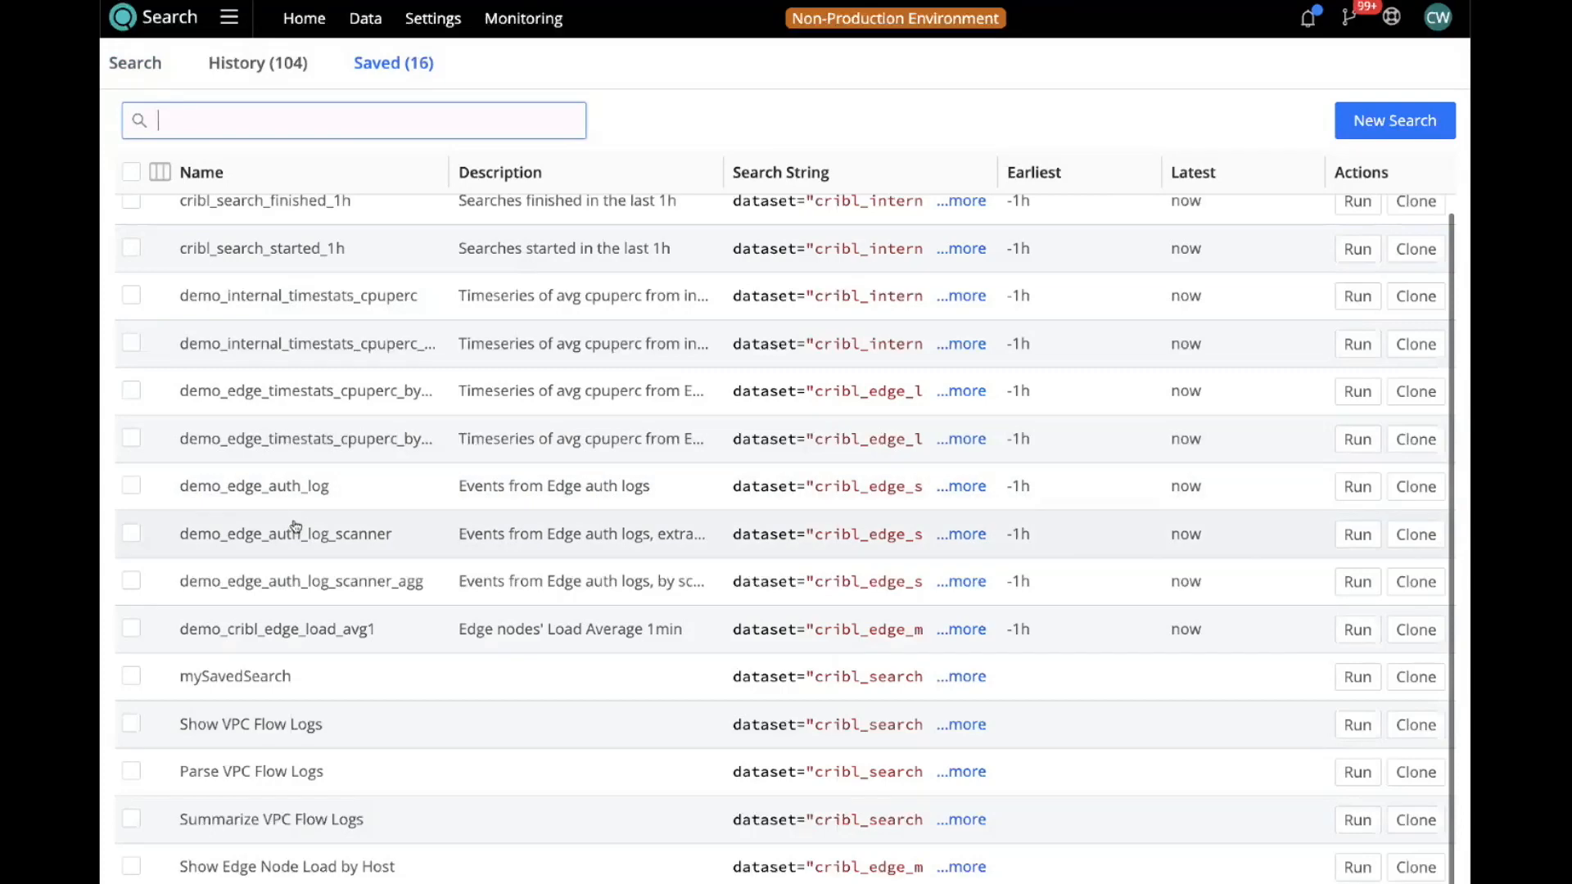
{"action": "left_click", "coordinate": [287, 868]}
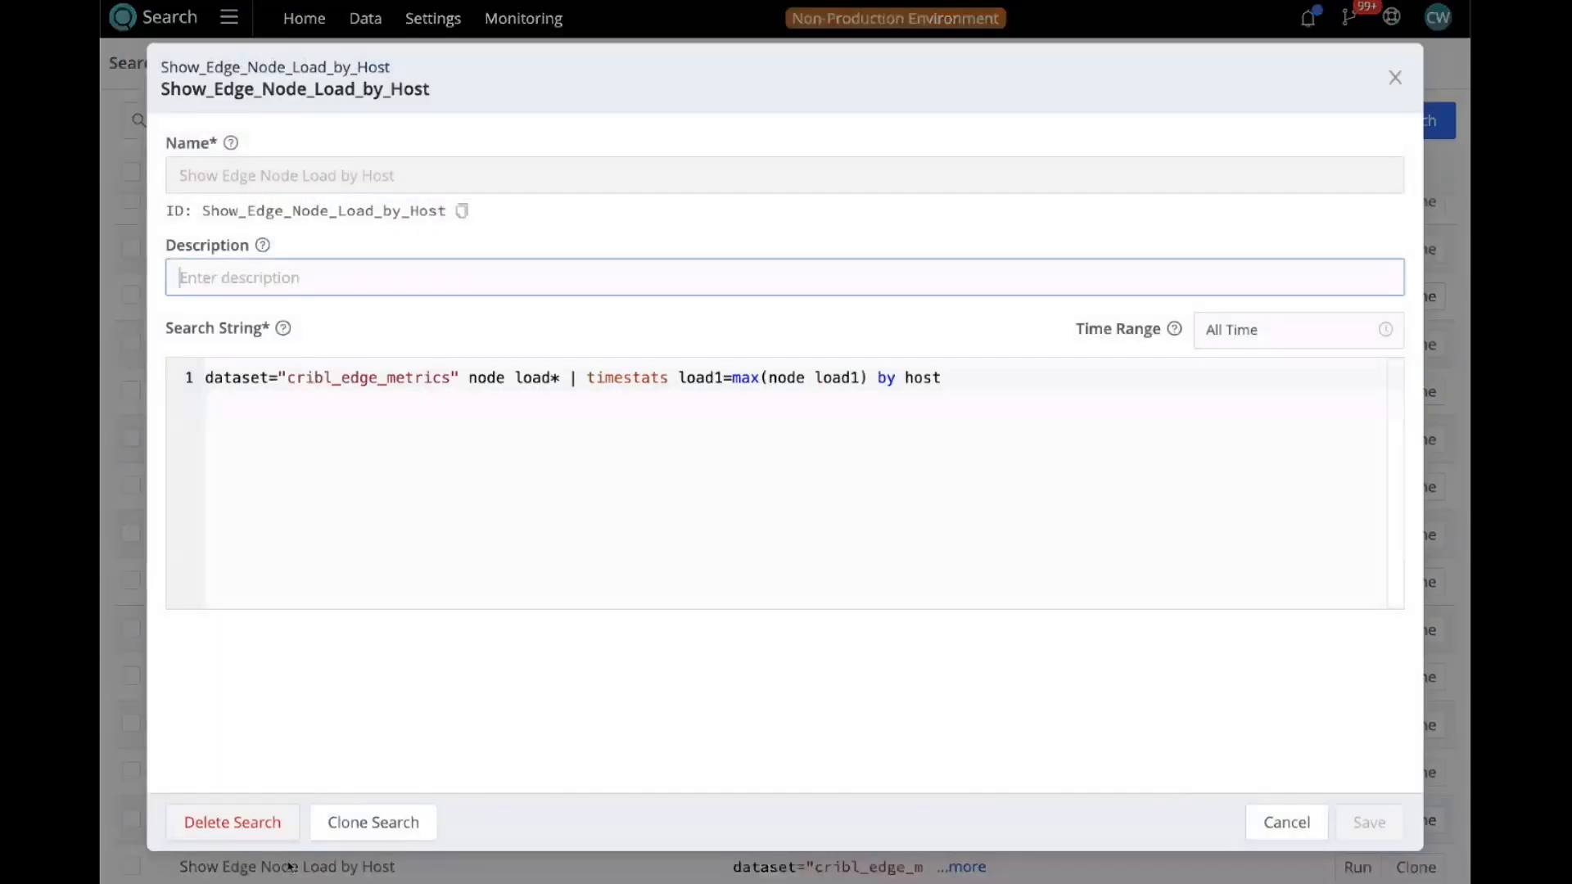
{"action": "left_click", "coordinate": [1287, 805]}
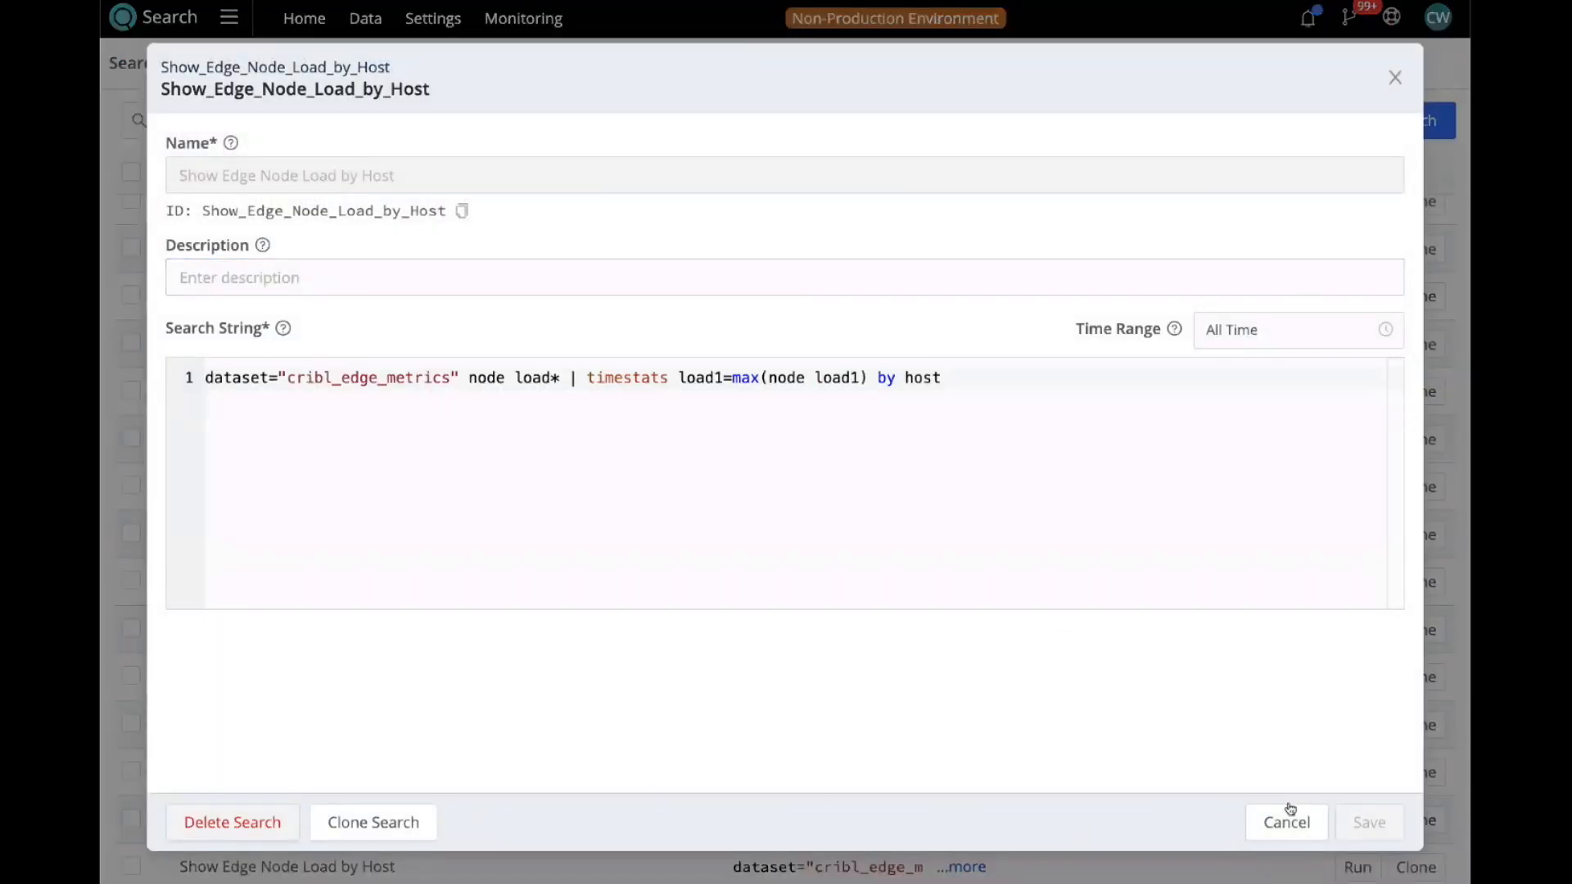
{"action": "left_click", "coordinate": [1289, 811]}
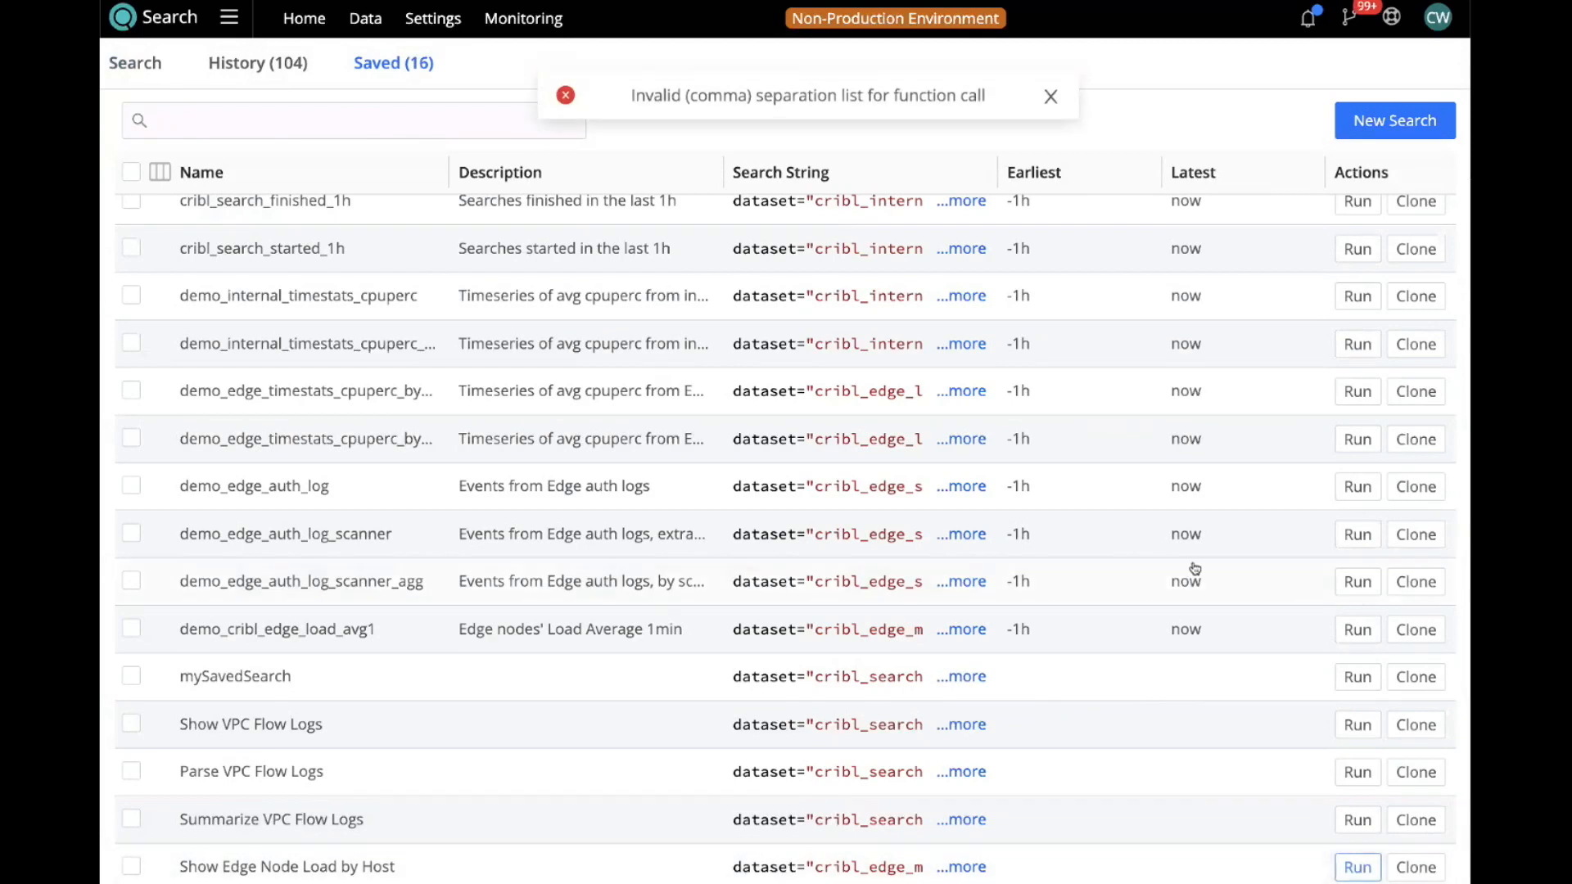
Copy dataset="cribl_edge_metrics" node load* from the Show Edge Node Load by Host search string, and close the saved search without changes.
{"action": "left_click", "coordinate": [1052, 97]}
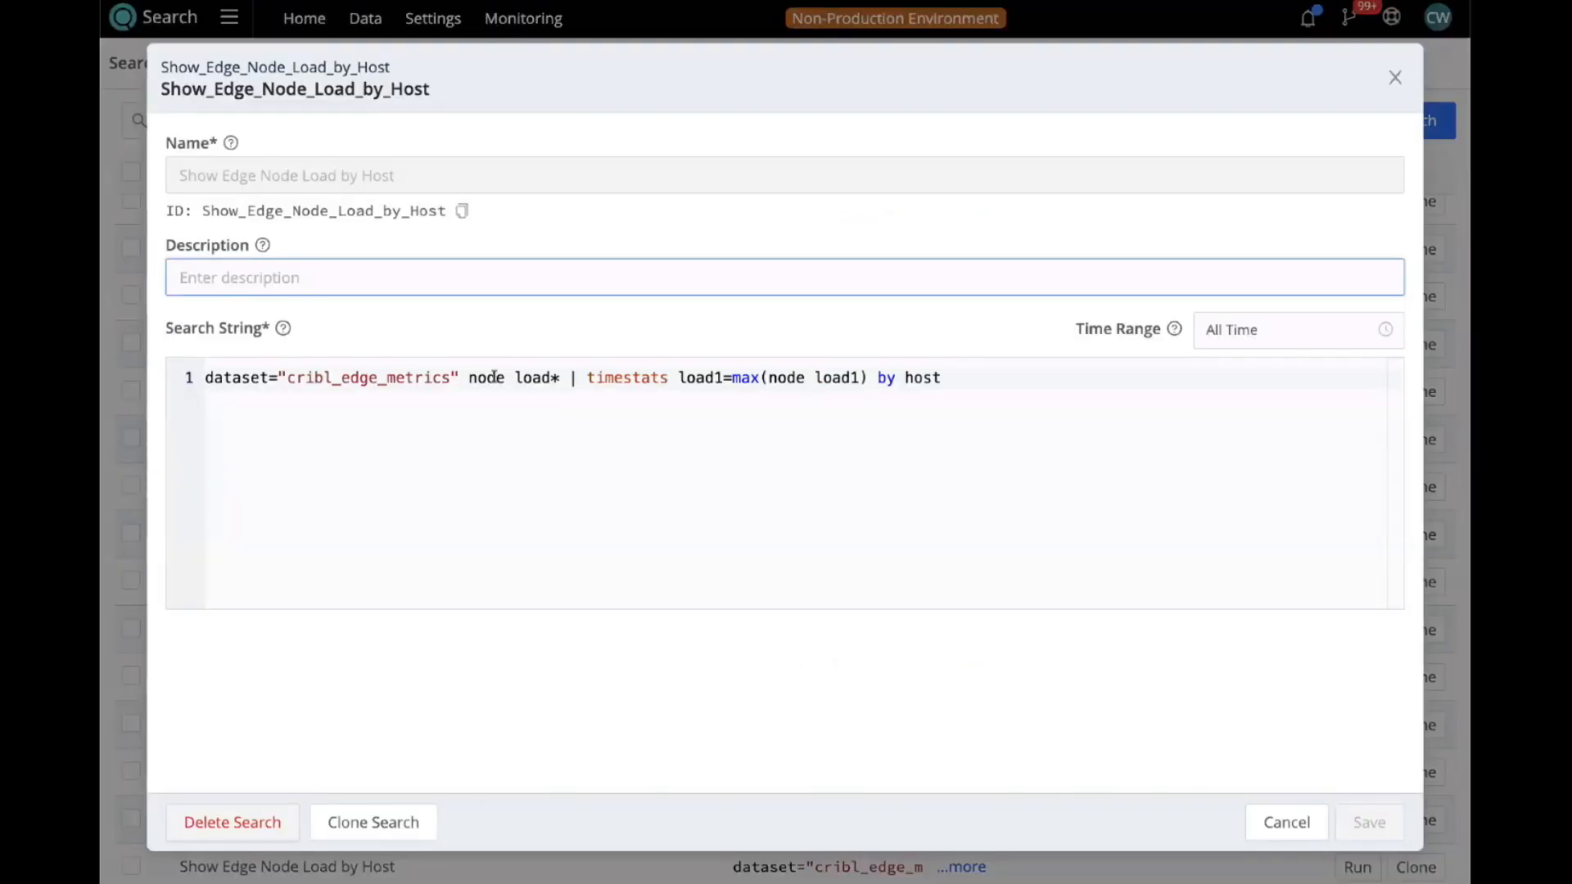
{"action": "left_click_drag", "start_coordinate": [562, 378], "coordinate": [164, 375]}
{"action": "key", "text": "ctrl+c"}
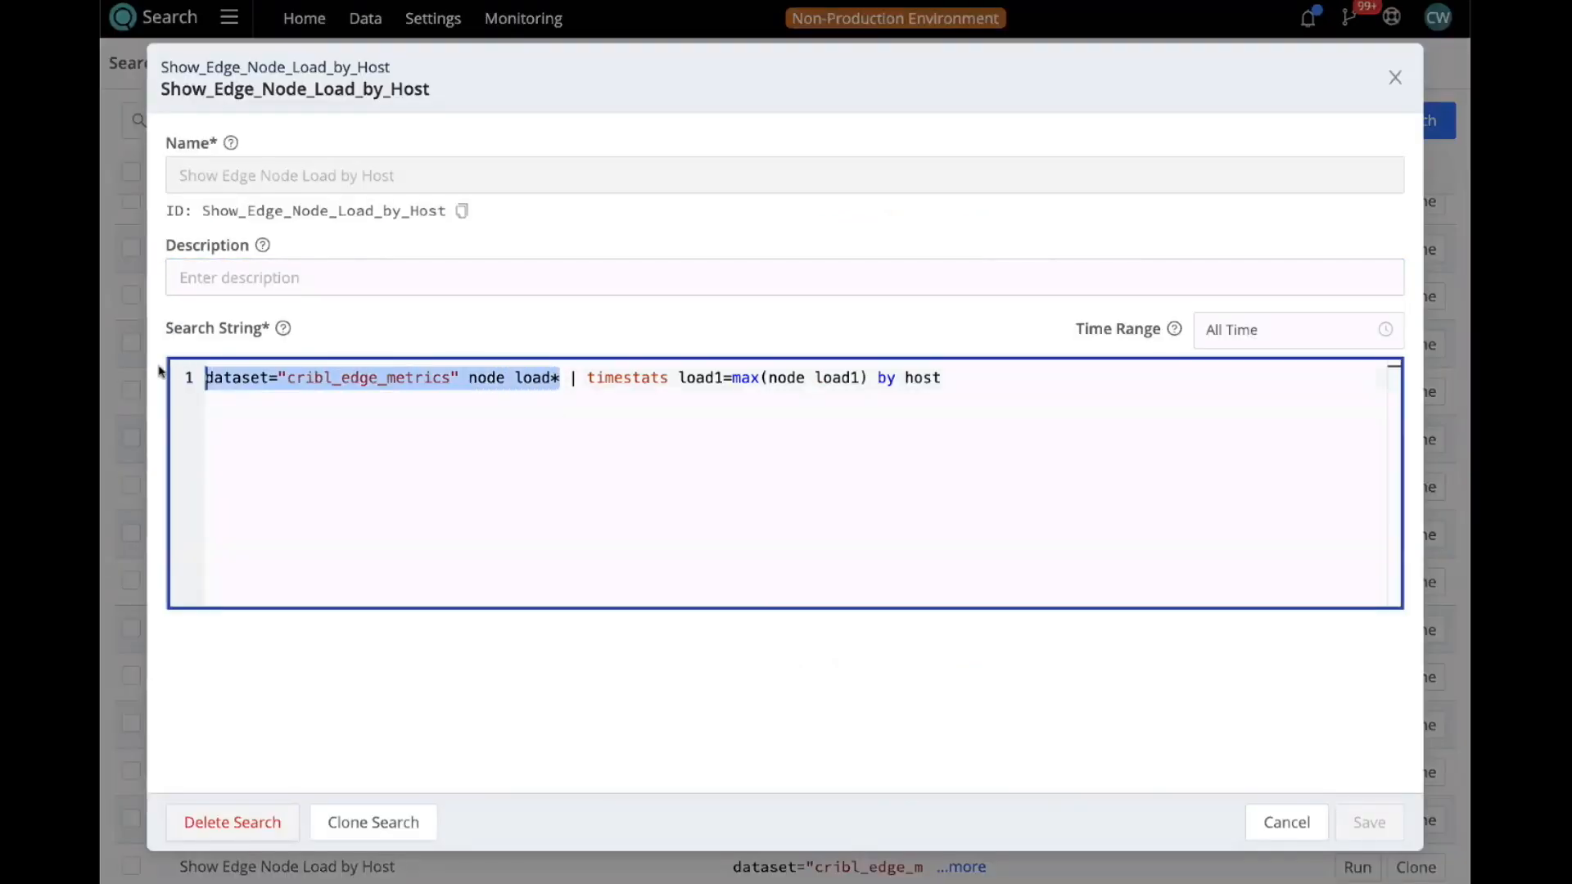
{"action": "right_click", "coordinate": [296, 369]}
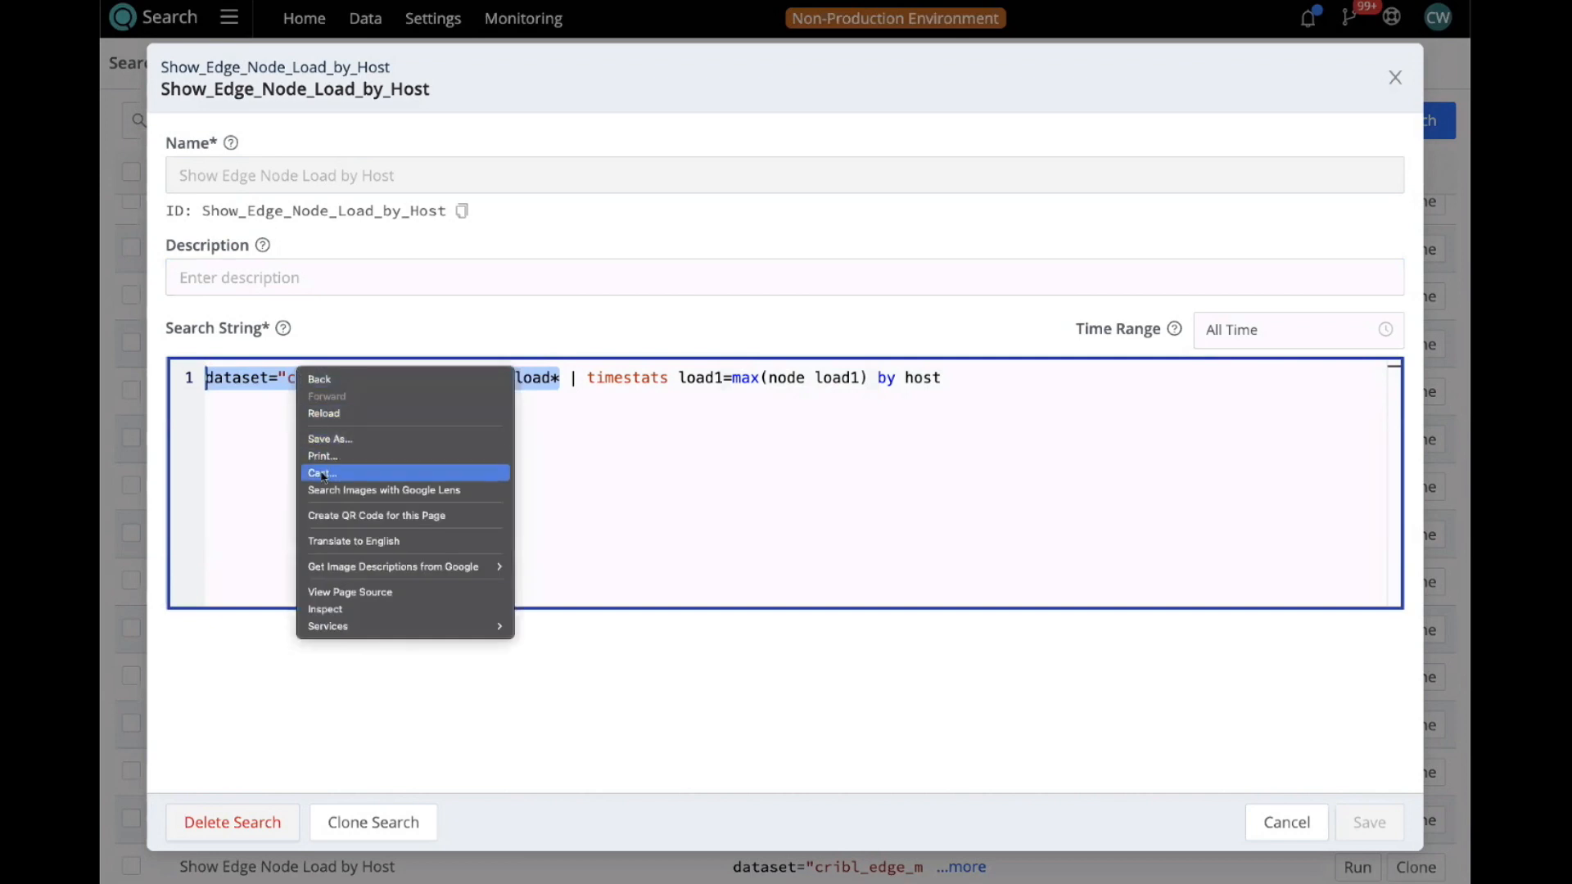
{"action": "left_click", "coordinate": [257, 484]}
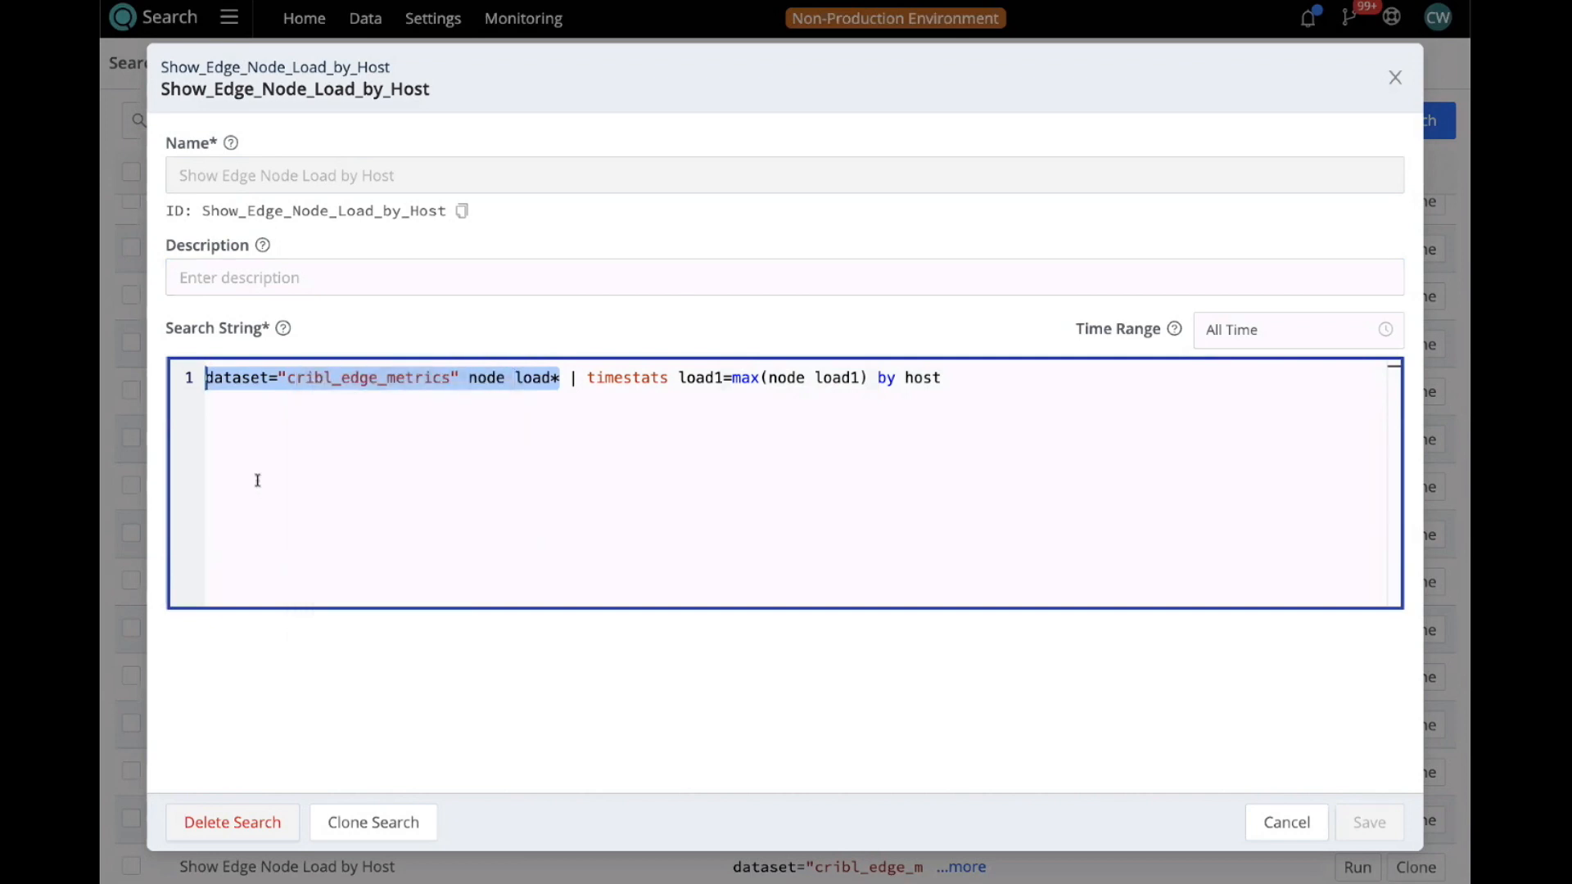
{"action": "left_click", "coordinate": [1400, 90]}
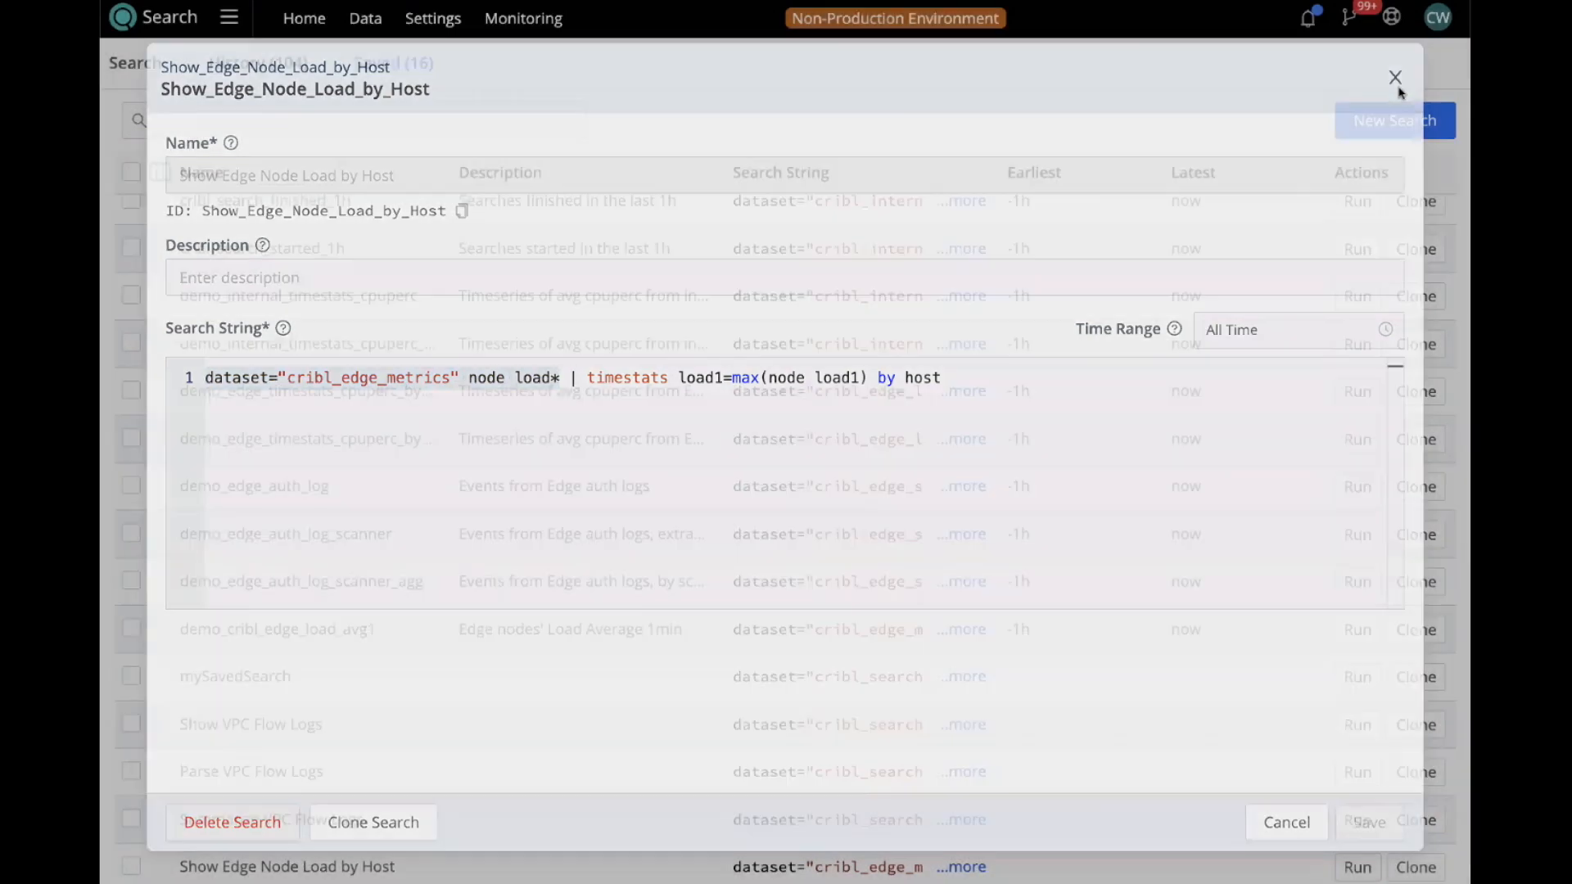
Run the copied query dataset="cribl_edge_metrics" node load* as a new search, and rerun it with the time range set to 1 day ago.
{"action": "left_click", "coordinate": [155, 65]}
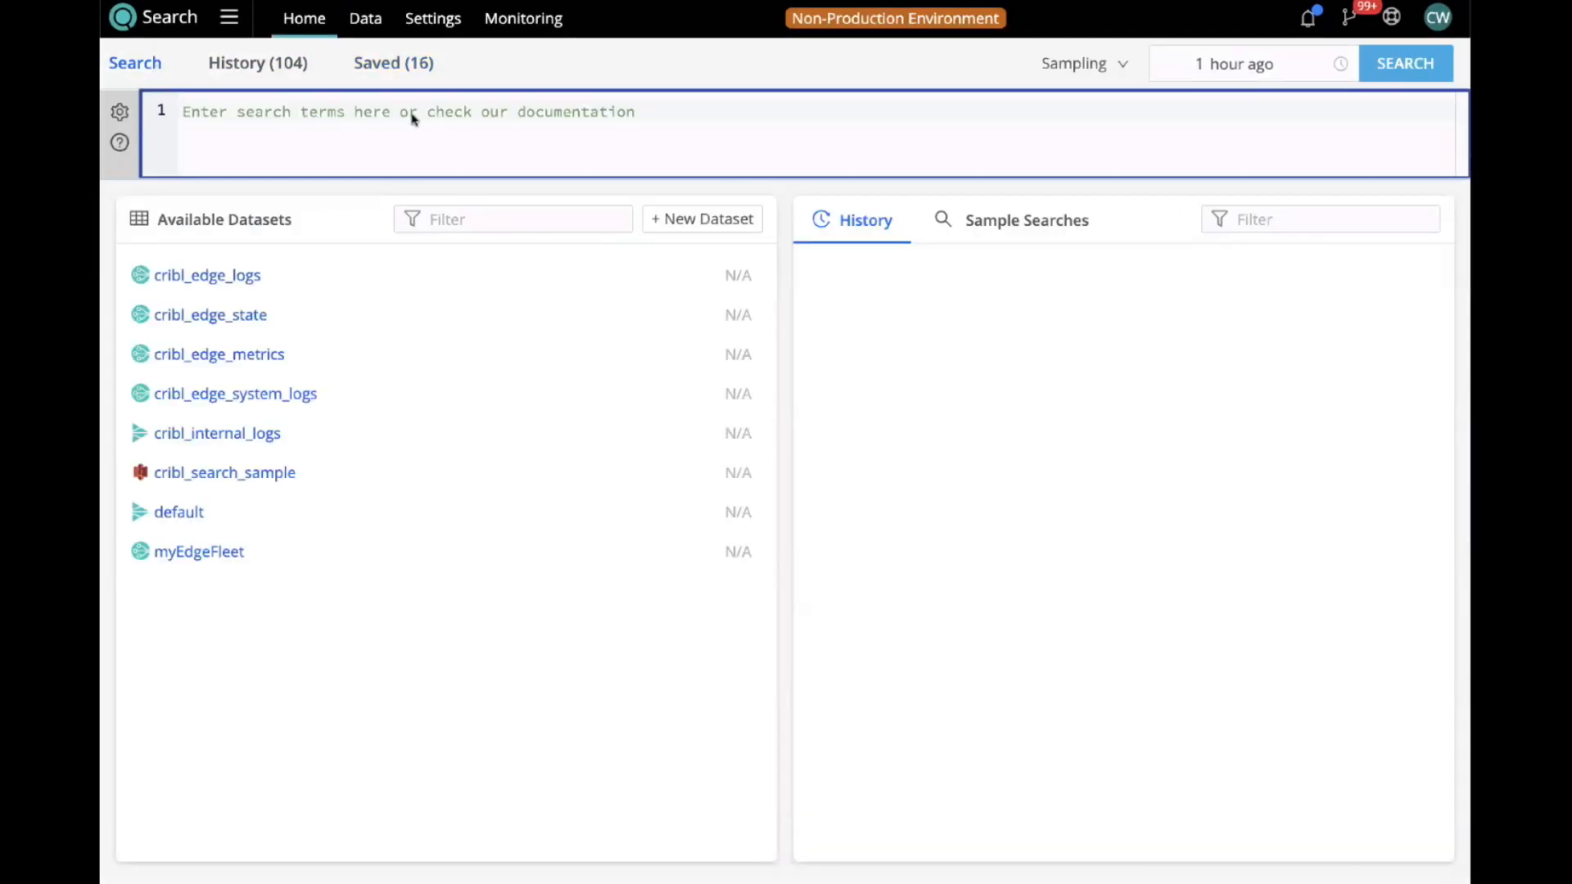
{"action": "key", "text": "ctrl+v"}
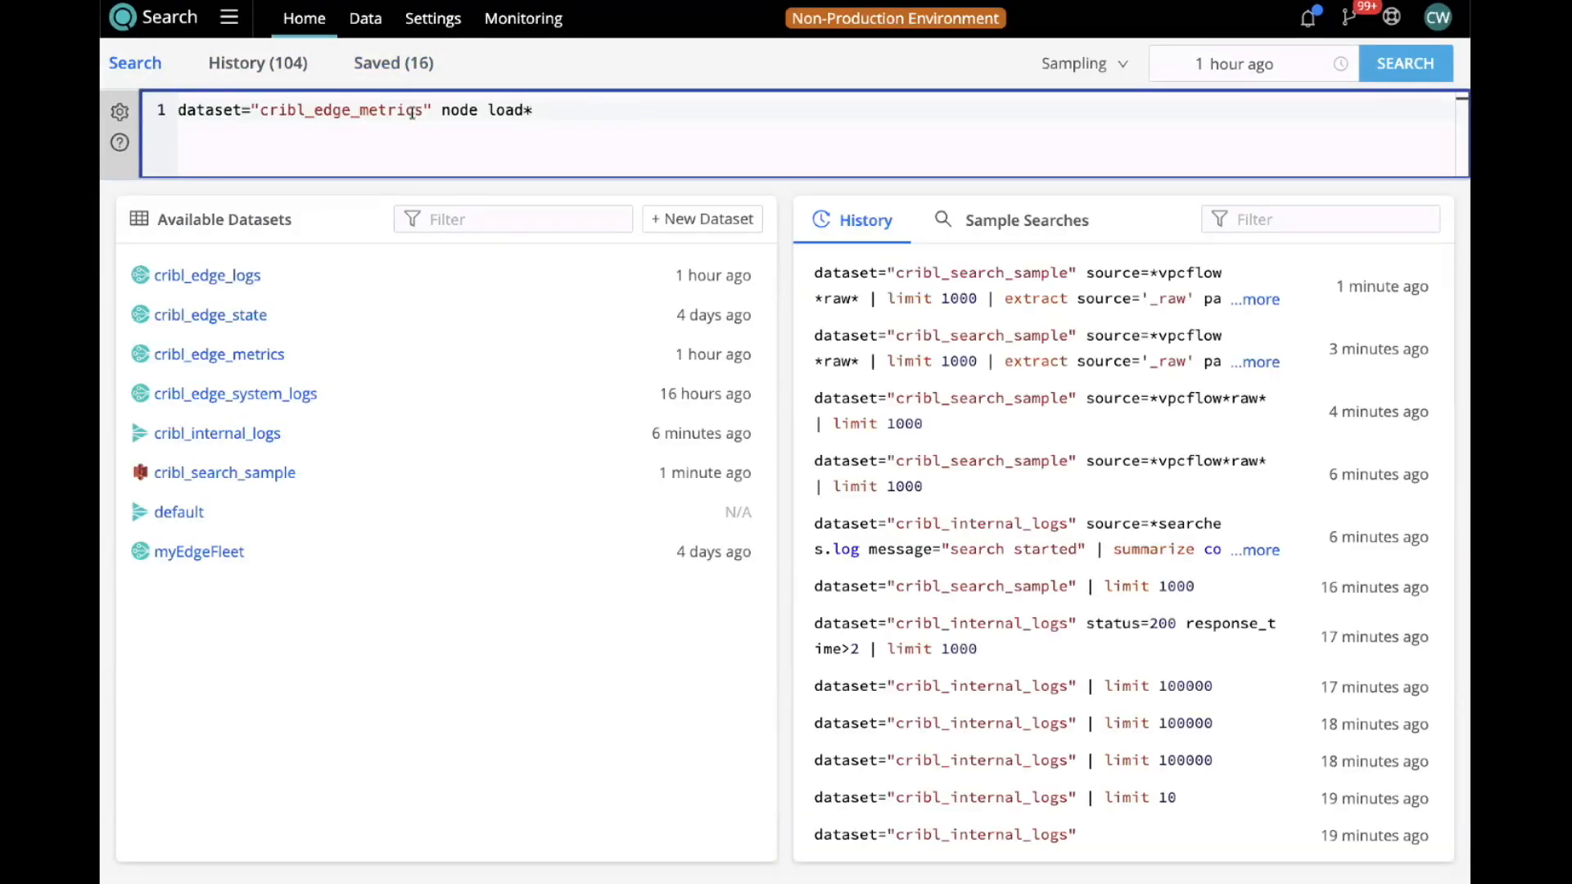
{"action": "key", "text": "Return"}
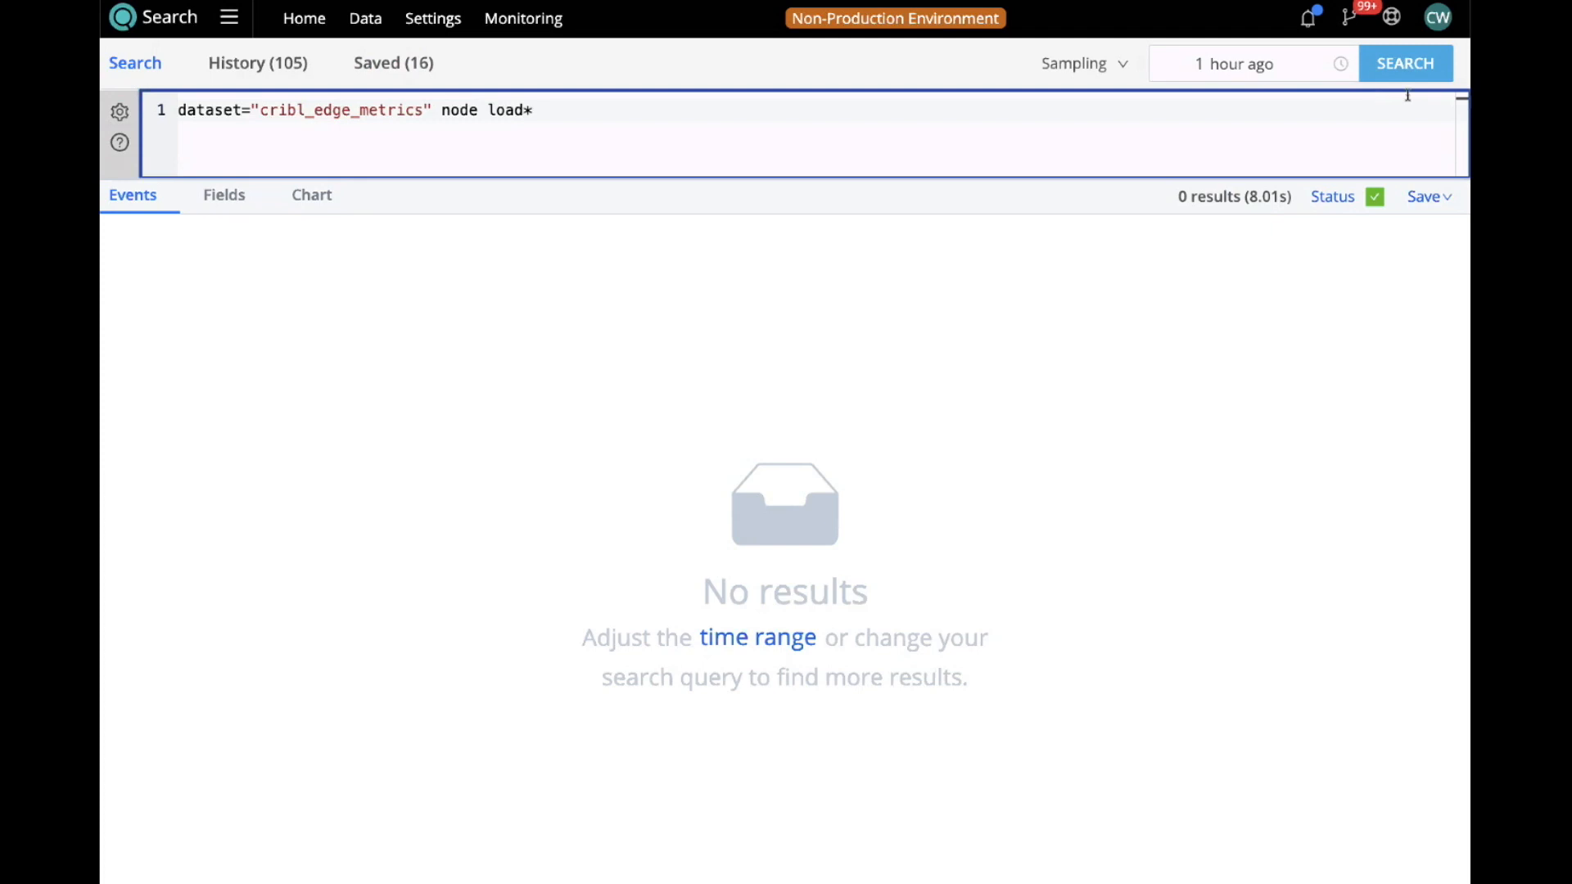
{"action": "left_click", "coordinate": [1316, 65]}
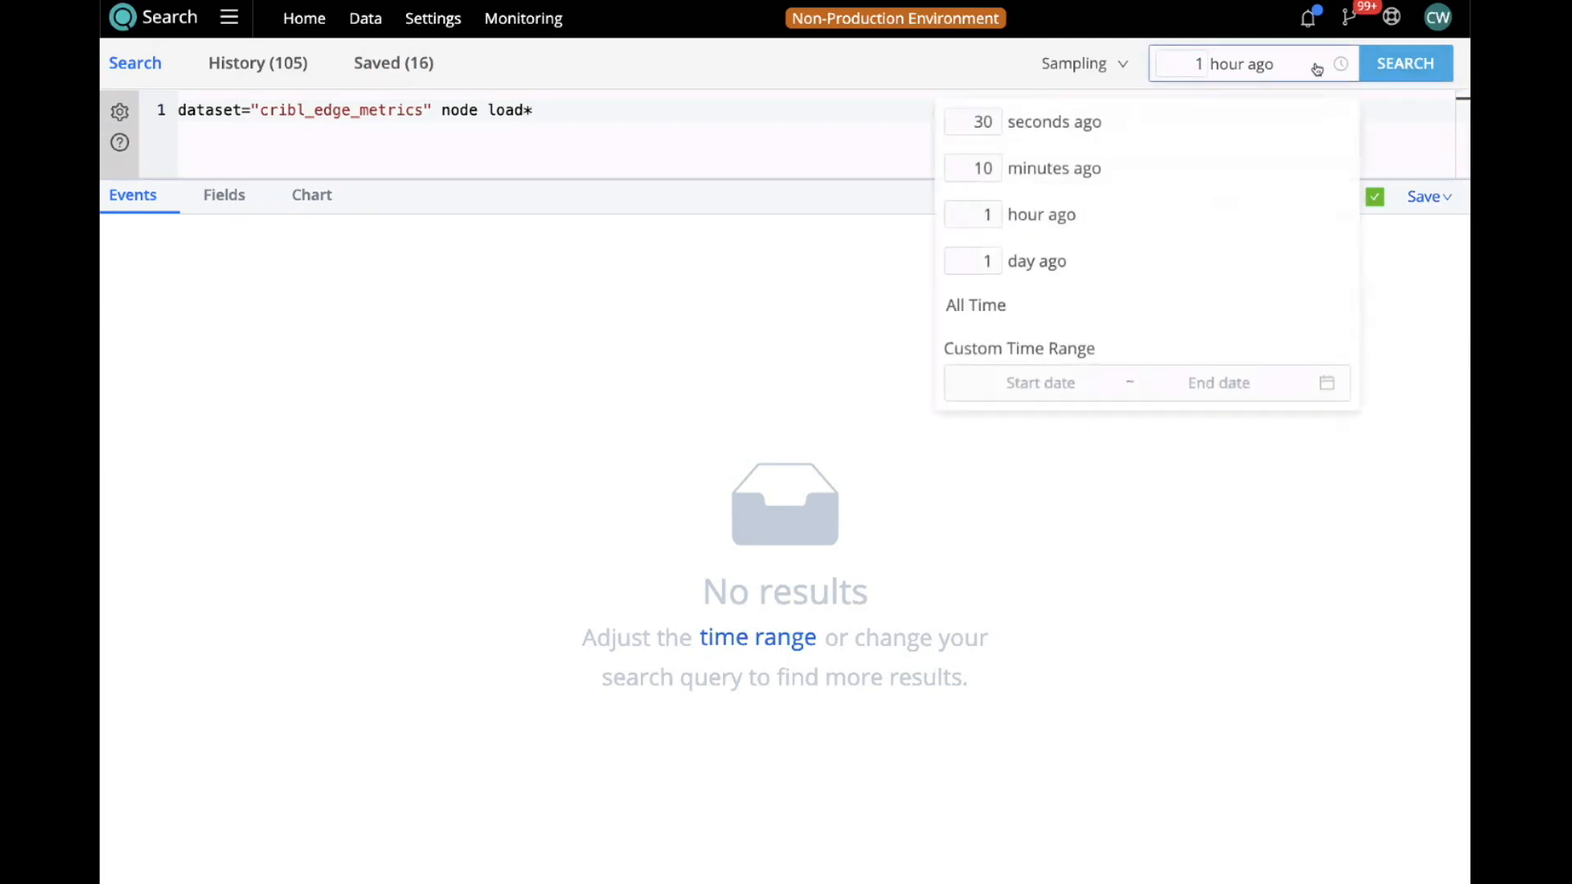
{"action": "left_click", "coordinate": [1011, 263]}
{"action": "left_click", "coordinate": [1370, 64]}
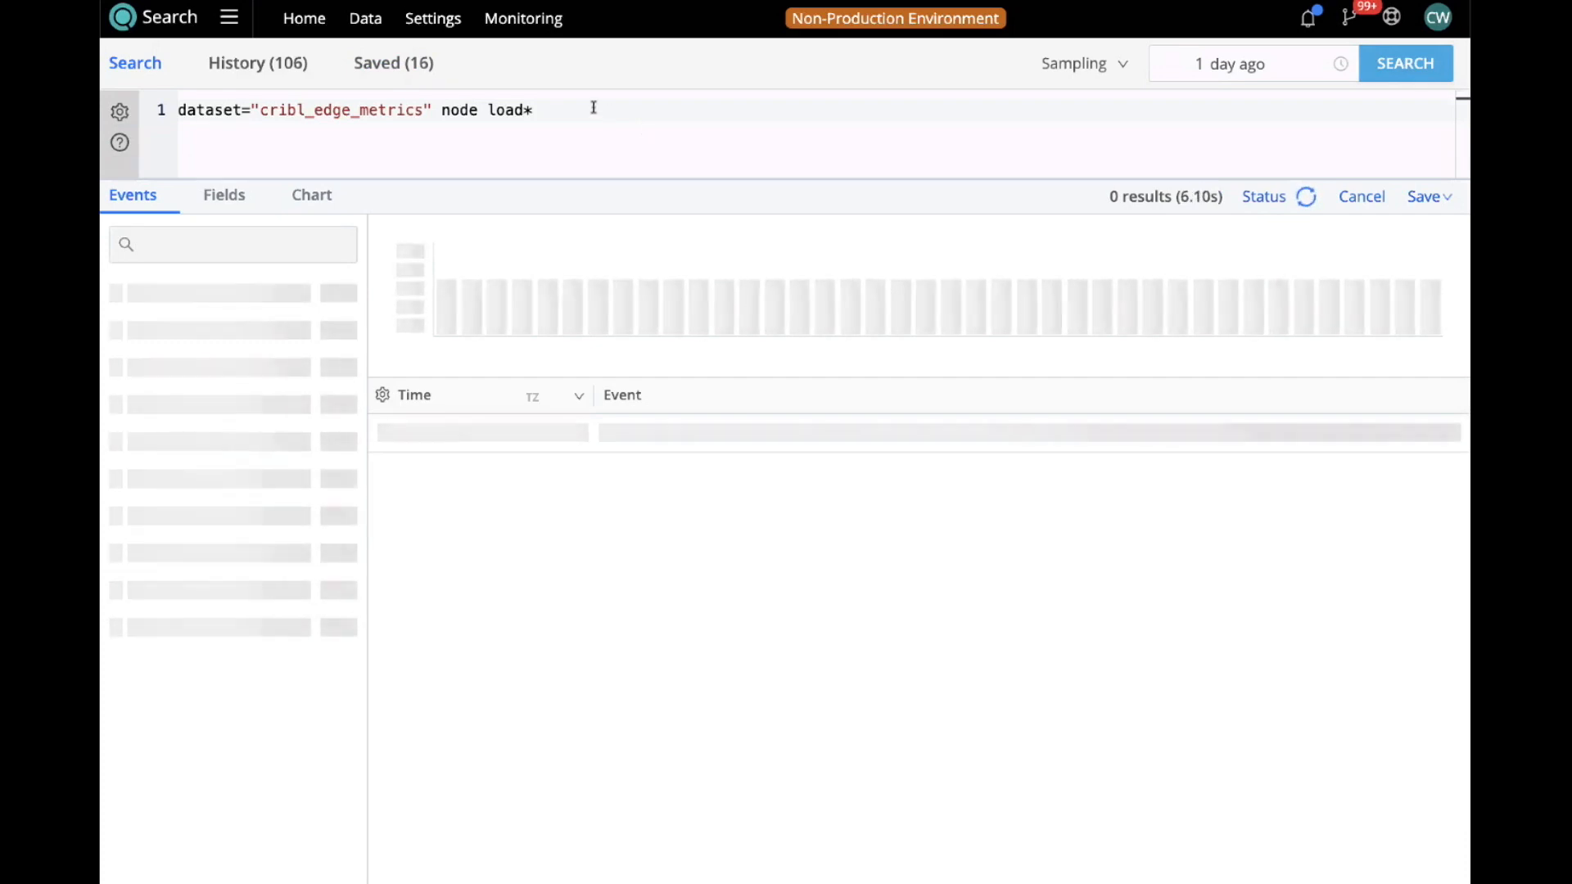
Correct the search term from node load* to node_load* and rerun the edge metrics search.
{"action": "left_click", "coordinate": [487, 110]}
{"action": "key", "text": "BackSpace"}
{"action": "type", "text": "_"}
{"action": "key", "text": "Return"}
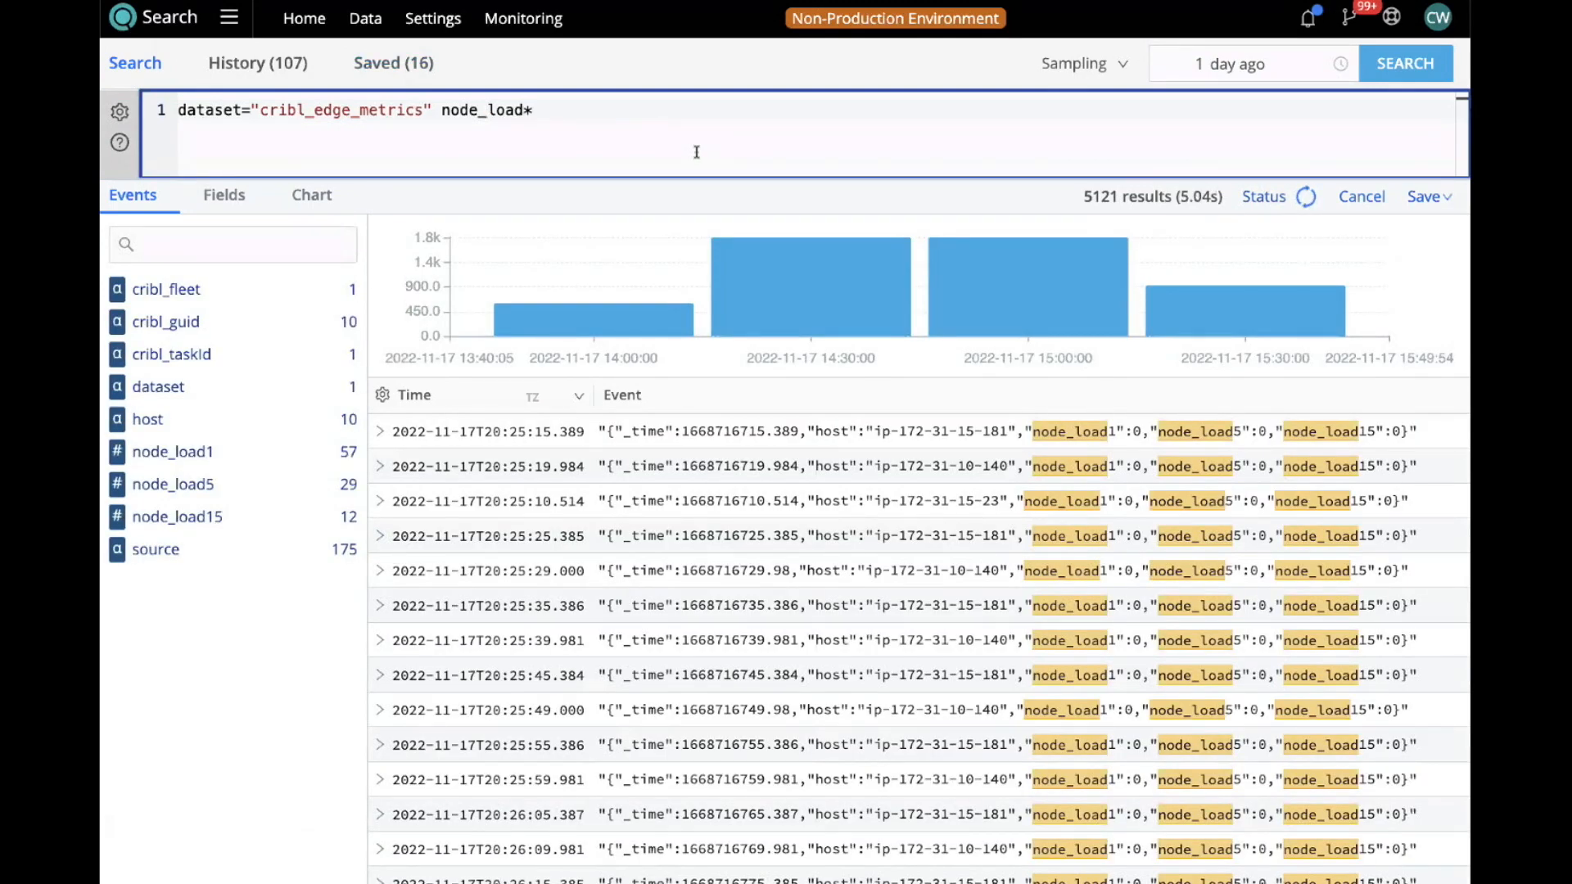
Append | limit 1000 to the node_load* query and run the search.
{"action": "left_click", "coordinate": [616, 115]}
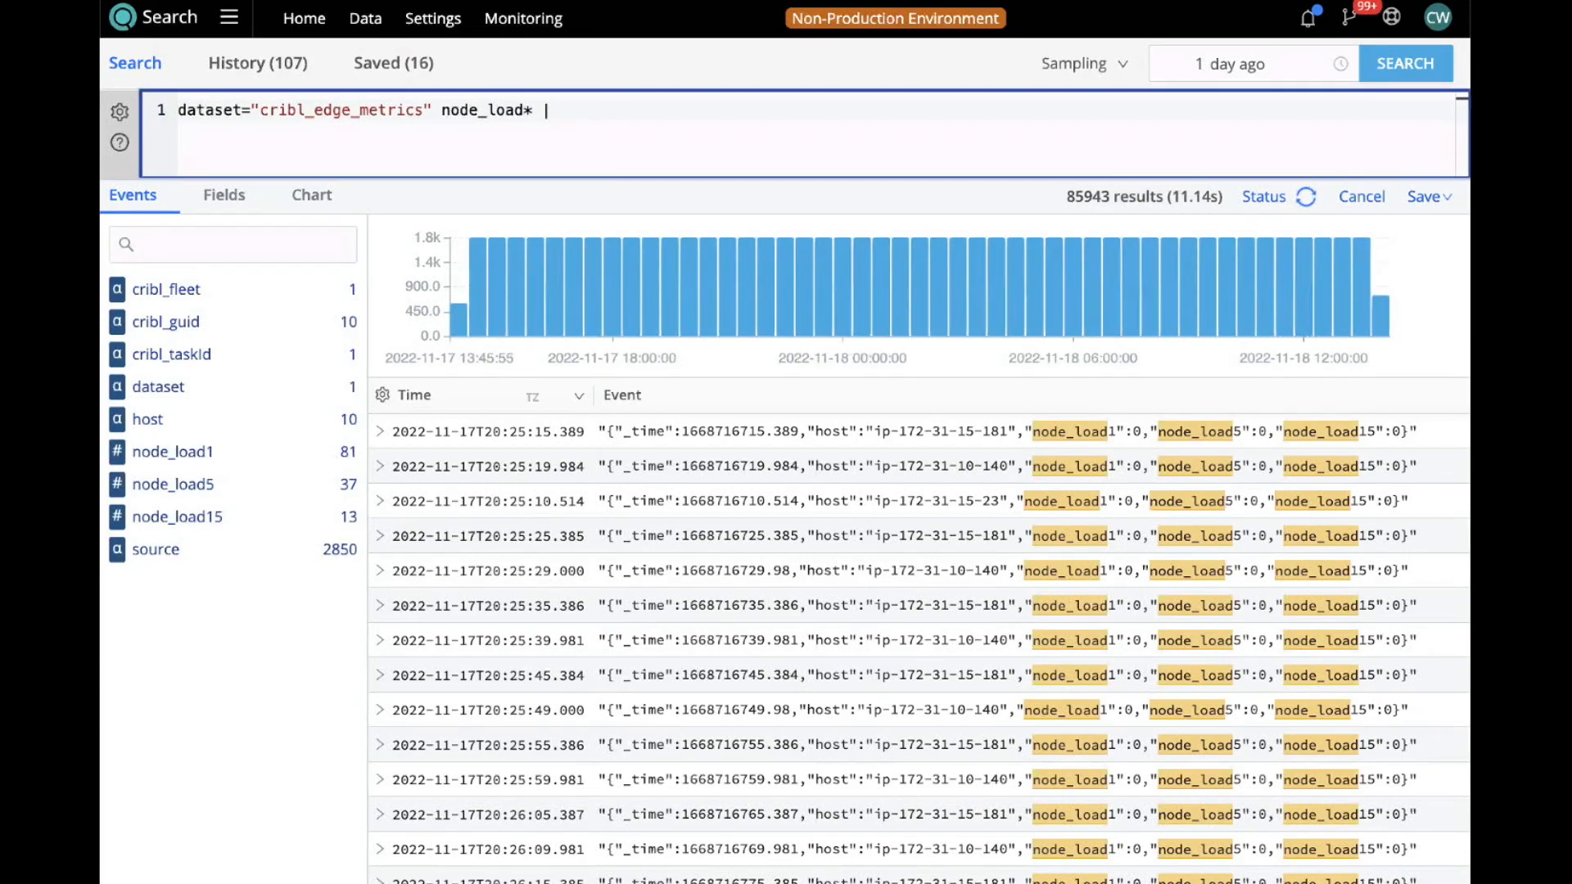
{"action": "type", "text": "| limit"}
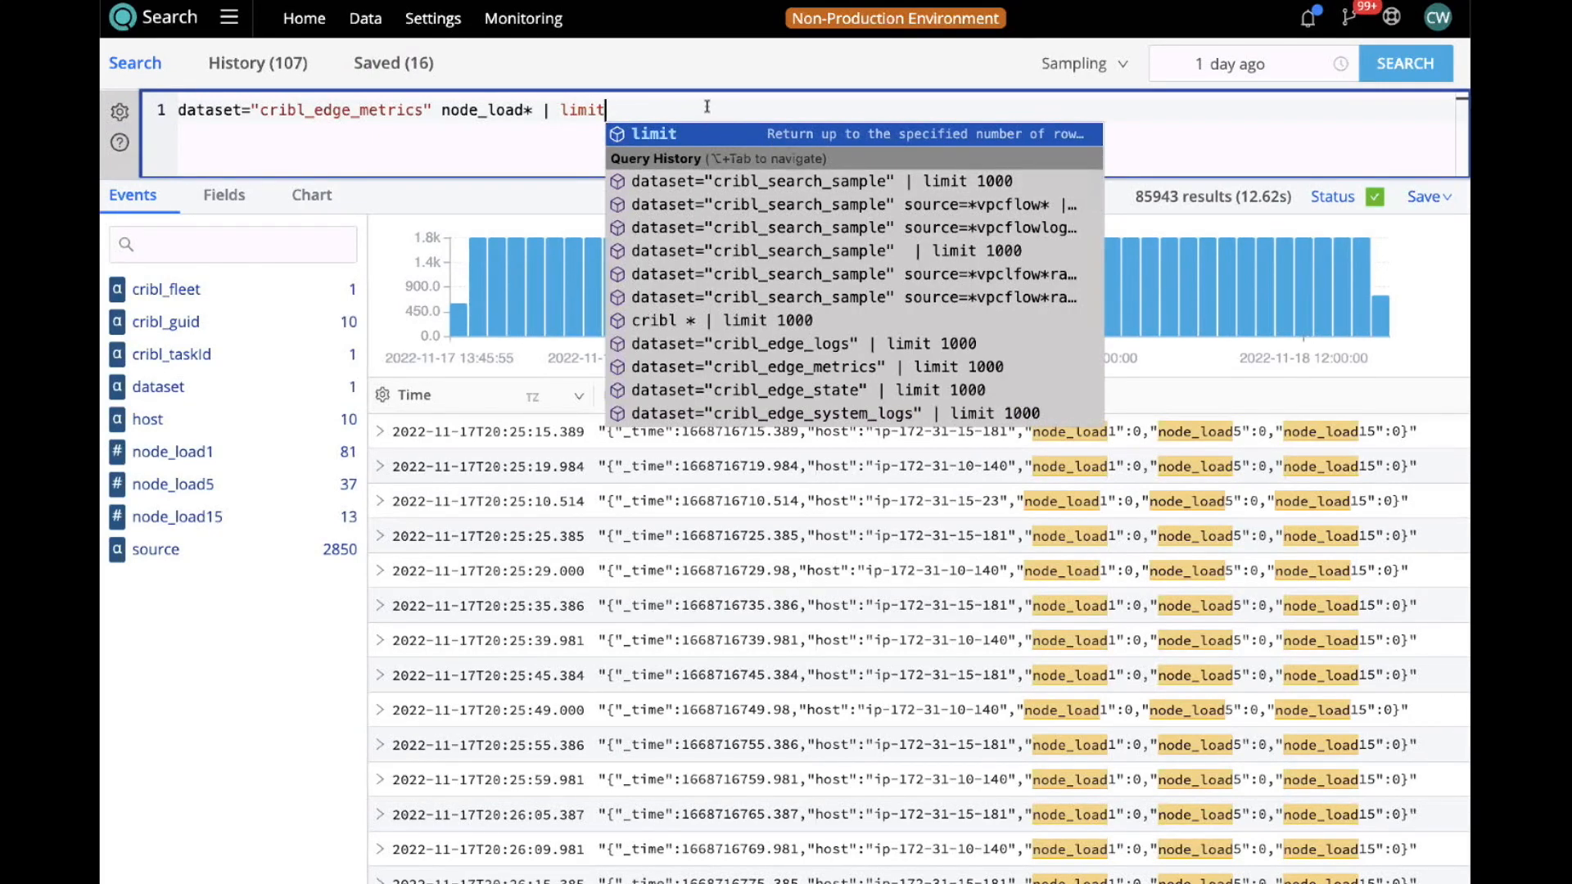
{"action": "type", "text": "1000\\"}
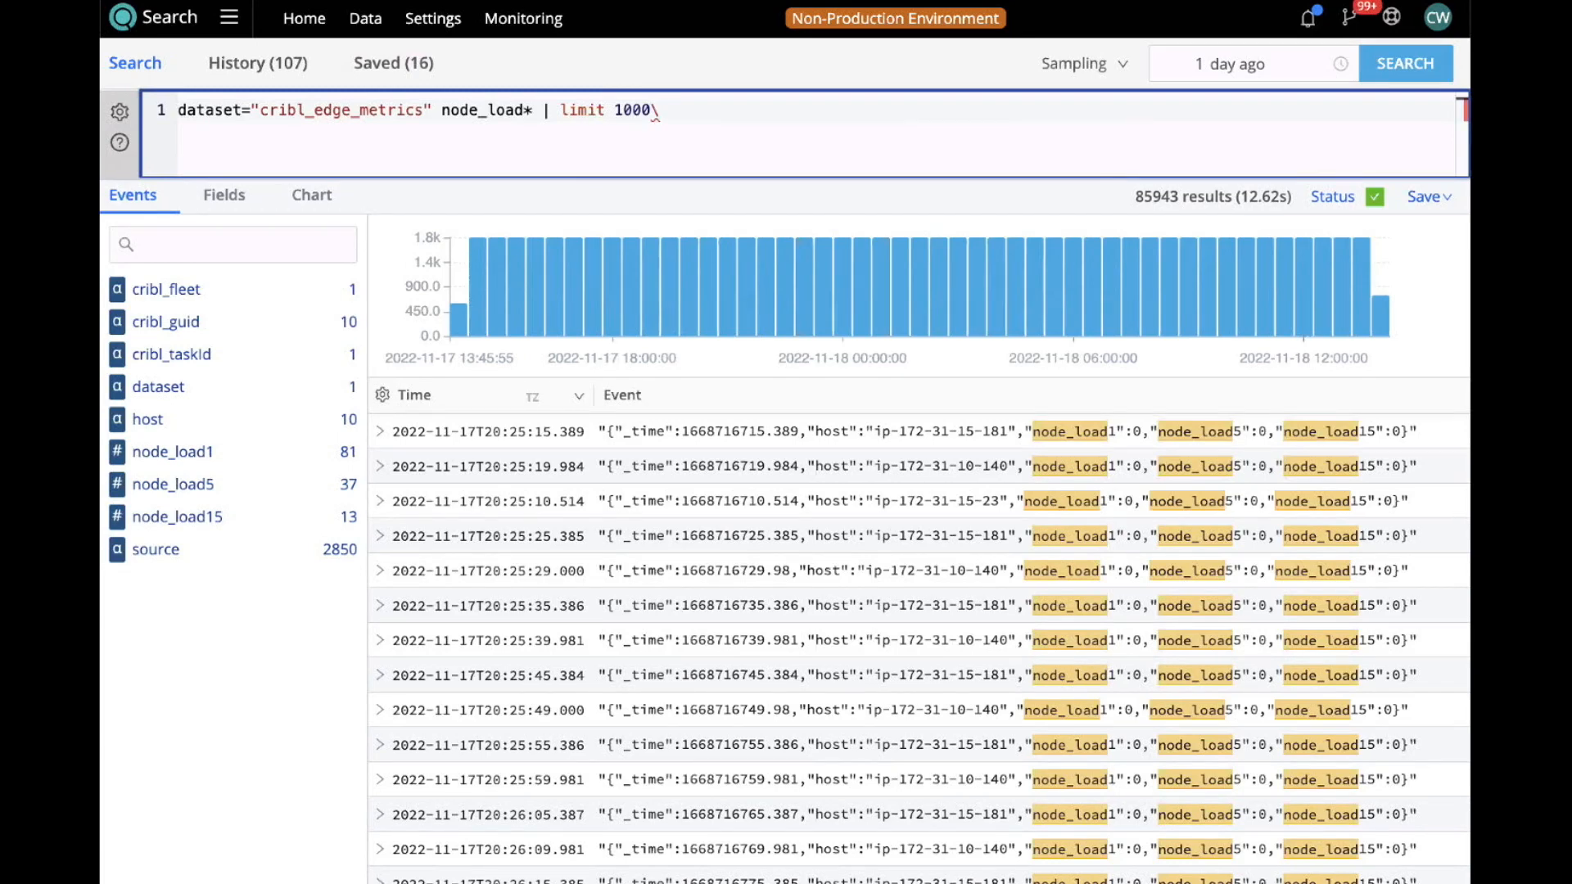
{"action": "key", "text": "BackSpace"}
{"action": "key", "text": "Return"}
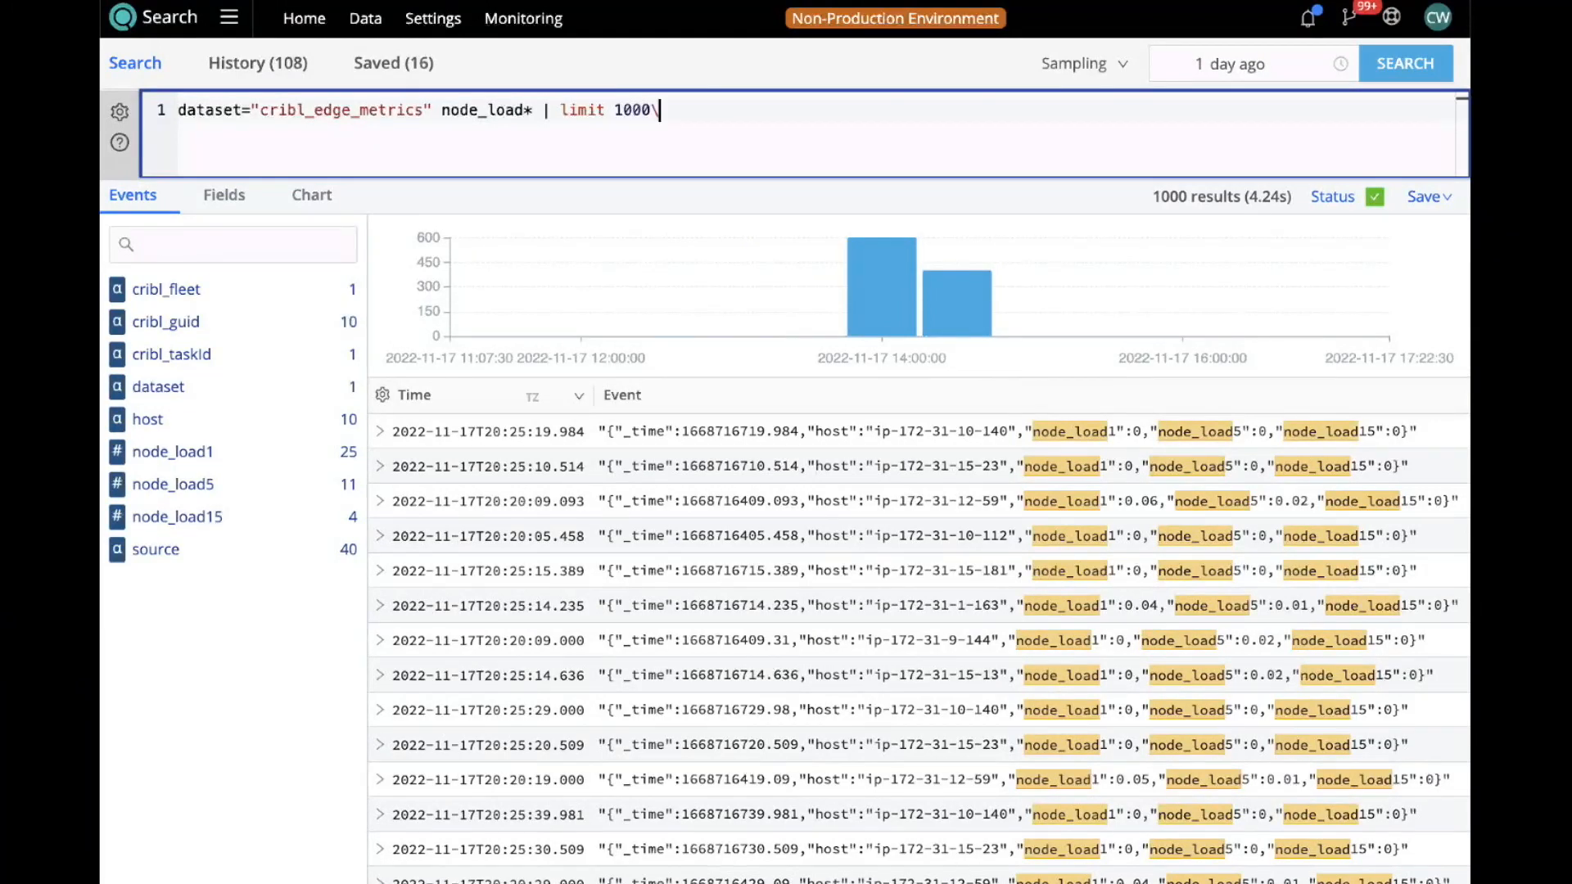
Dismiss the search error, remove the stray backslash after limit 1000, and rerun the search.
{"action": "key", "text": "Return"}
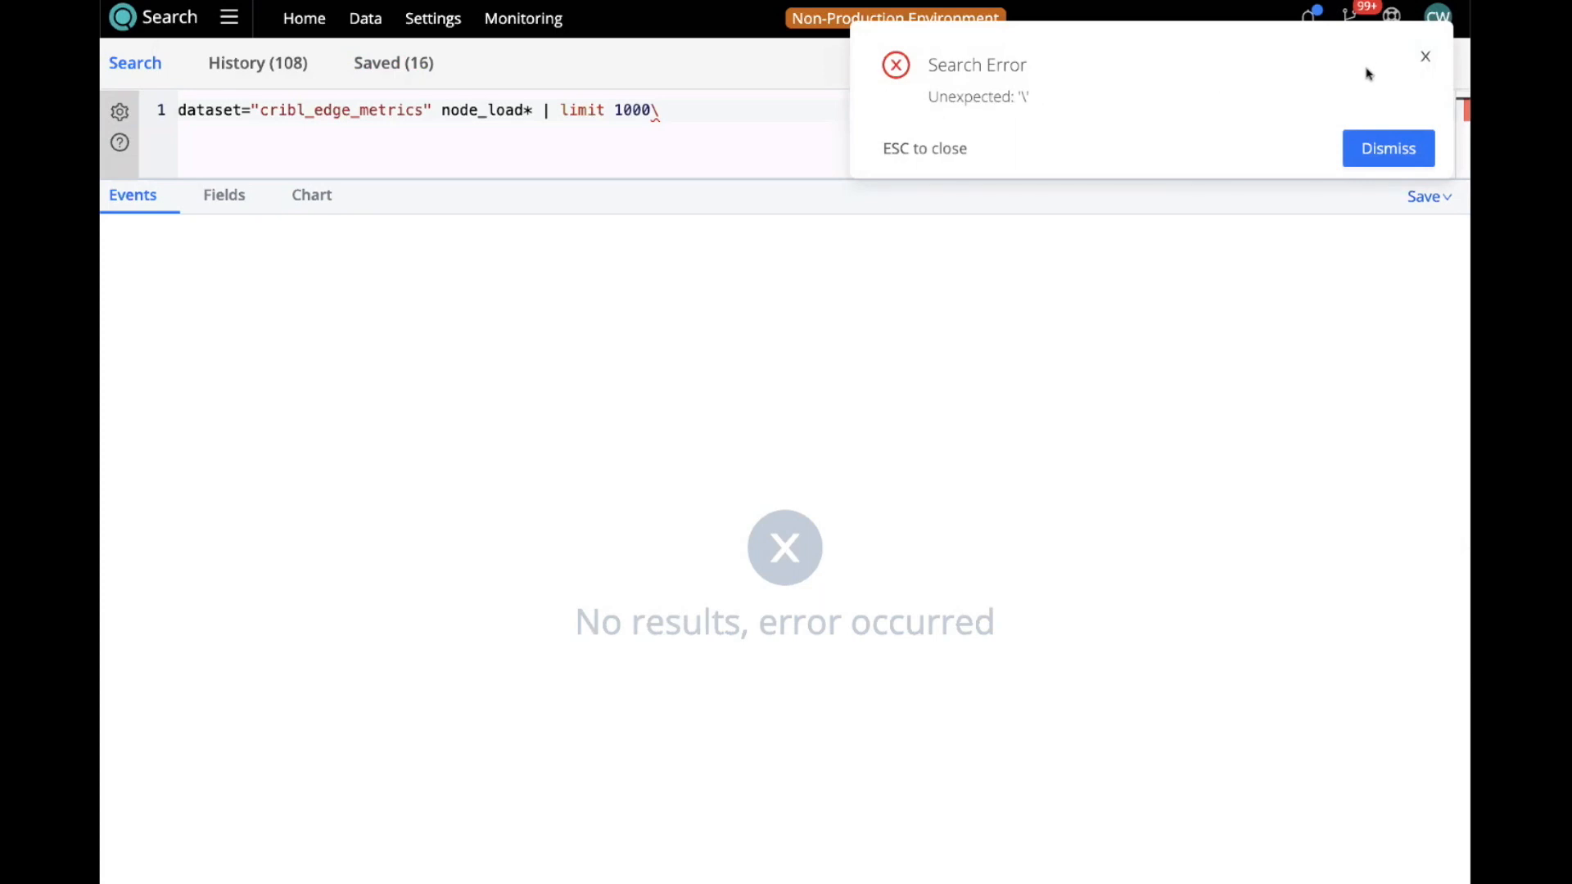
{"action": "left_click", "coordinate": [1425, 59]}
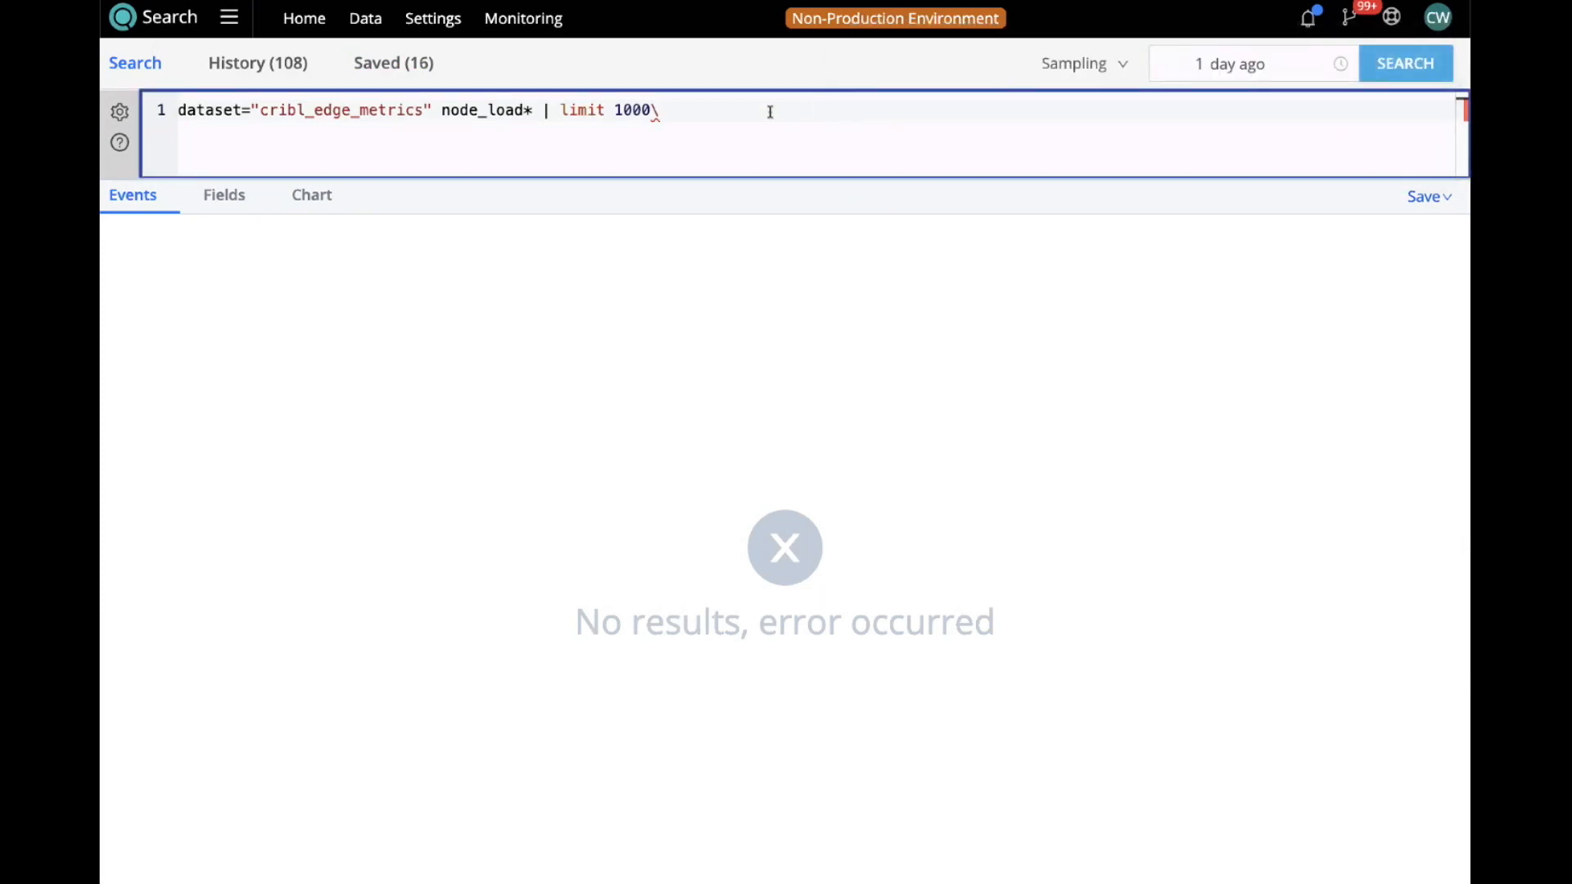
{"action": "key", "text": "BackSpace"}
{"action": "key", "text": "Return"}
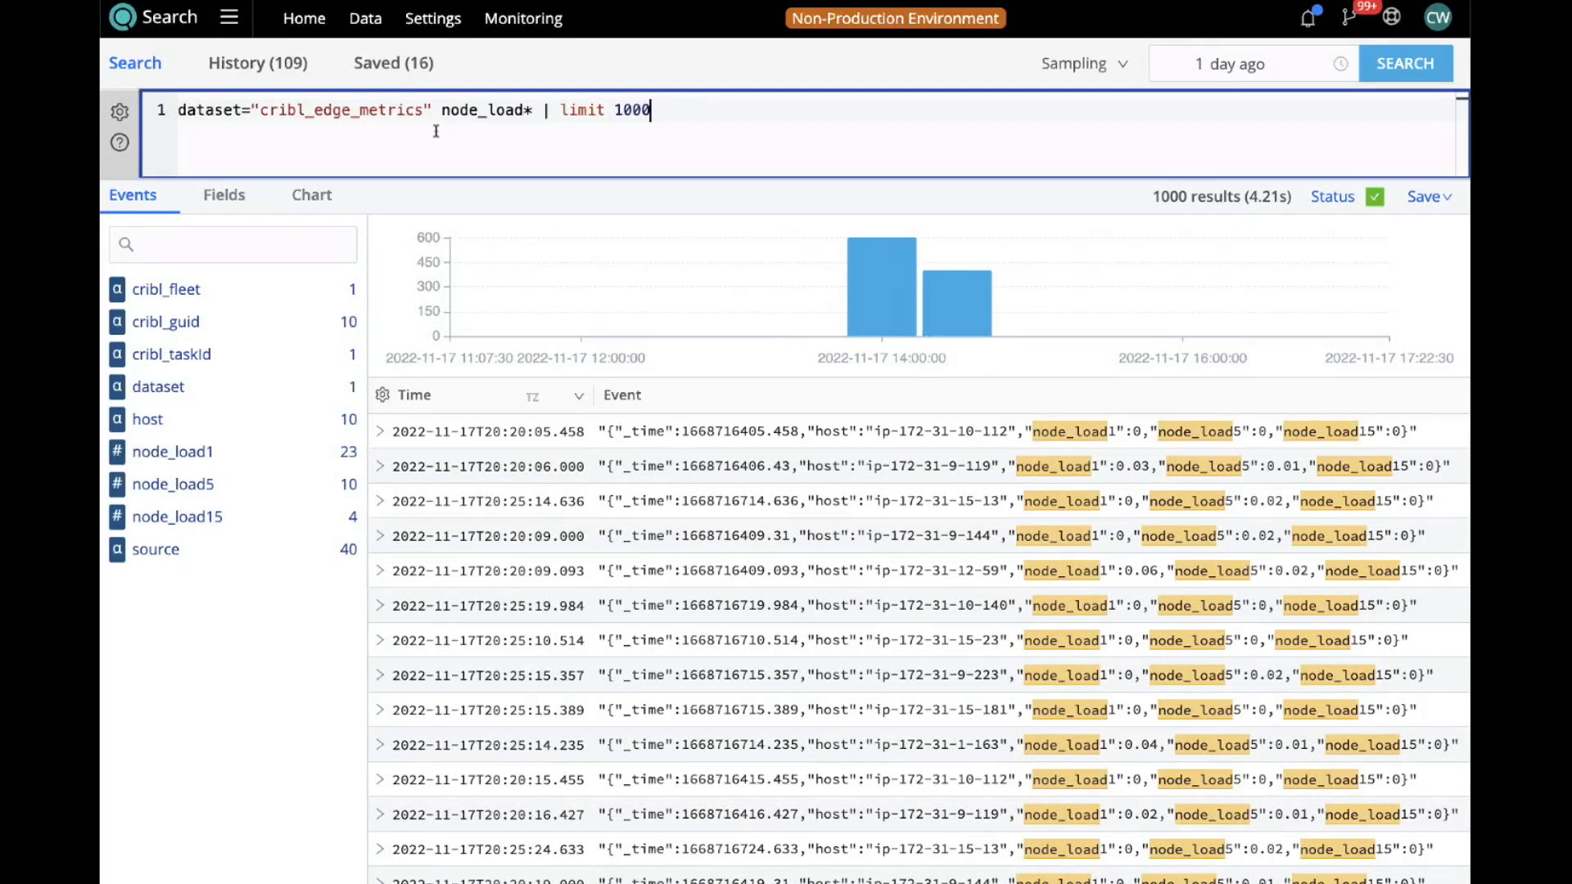
Append | timestats load1=max(node_load1) by host to the edge metrics query and run it.
{"action": "scroll", "coordinate": [583, 445], "scroll_direction": "down", "scroll_amount": 1}
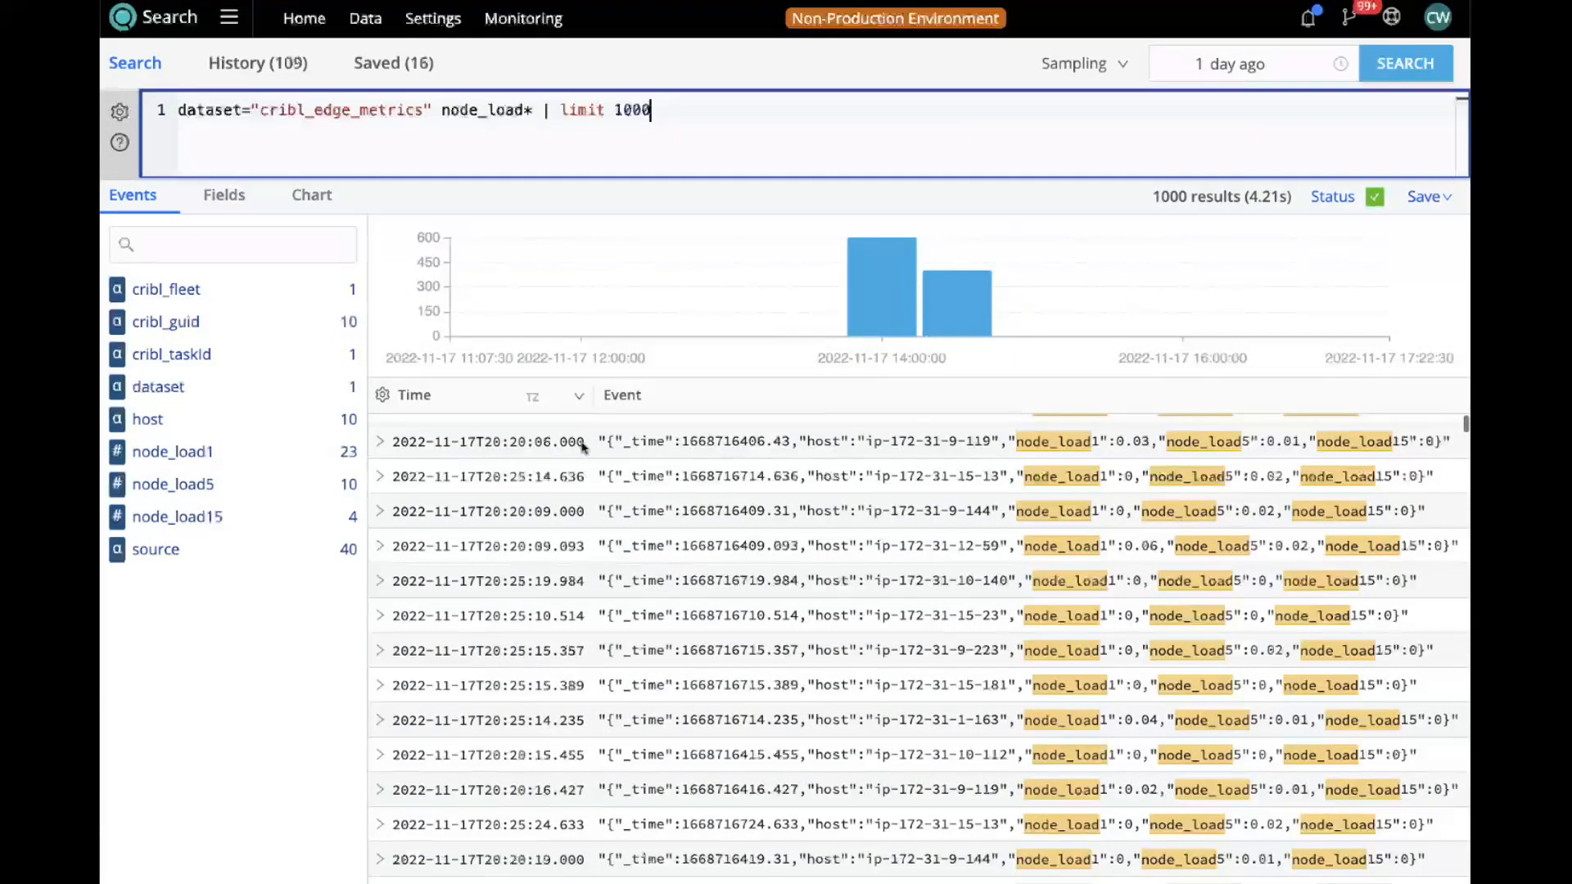
{"action": "scroll", "coordinate": [577, 490], "scroll_direction": "down", "scroll_amount": 1}
{"action": "scroll", "coordinate": [547, 499], "scroll_direction": "up", "scroll_amount": 2}
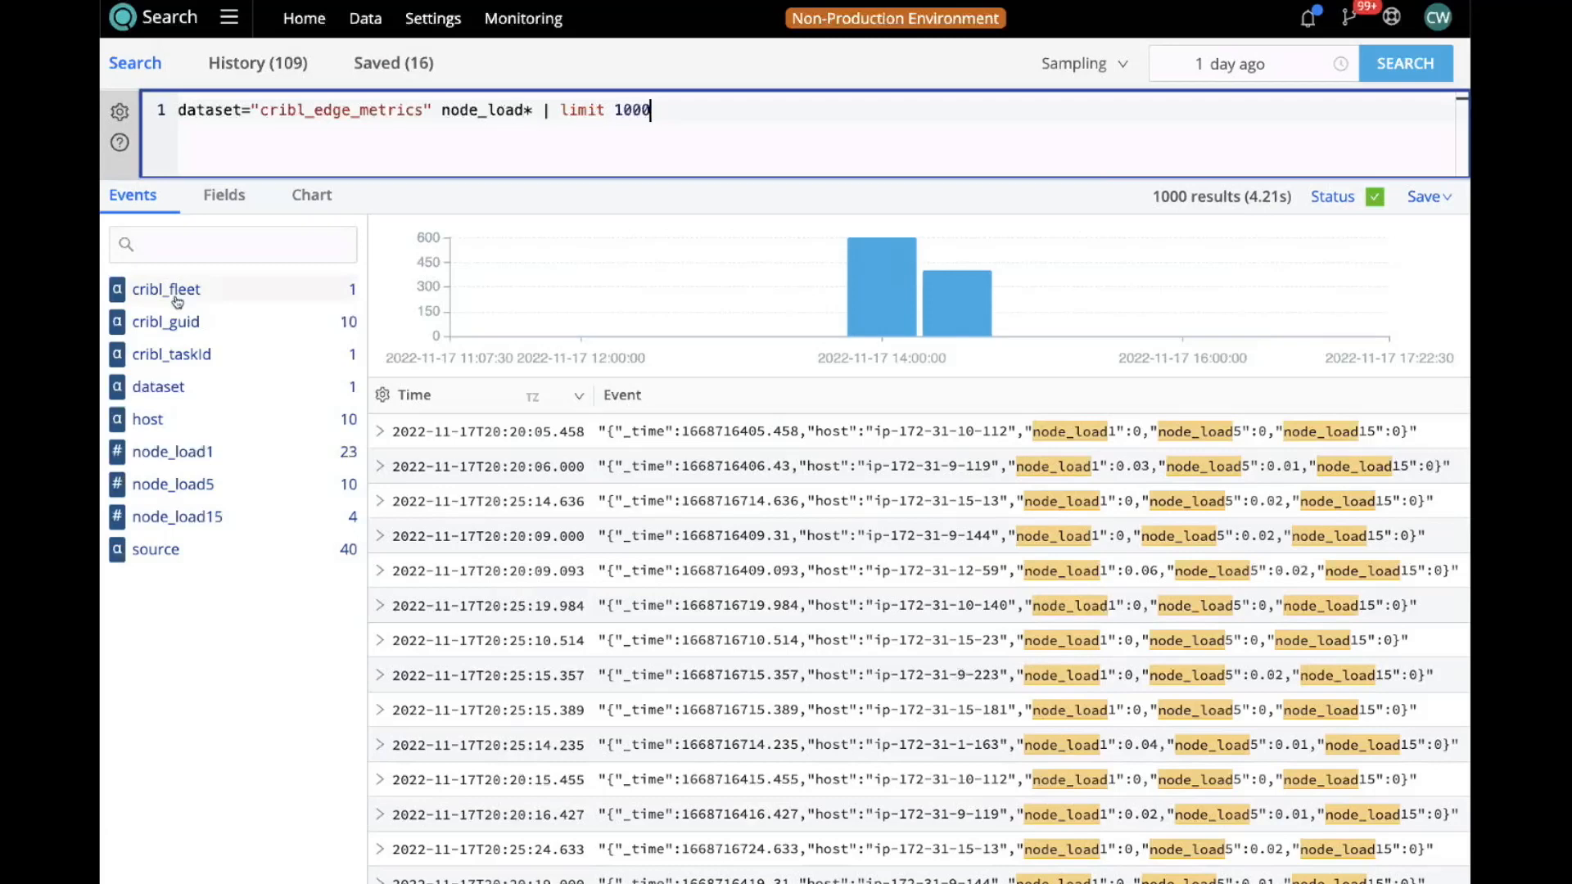
{"action": "left_click", "coordinate": [187, 429]}
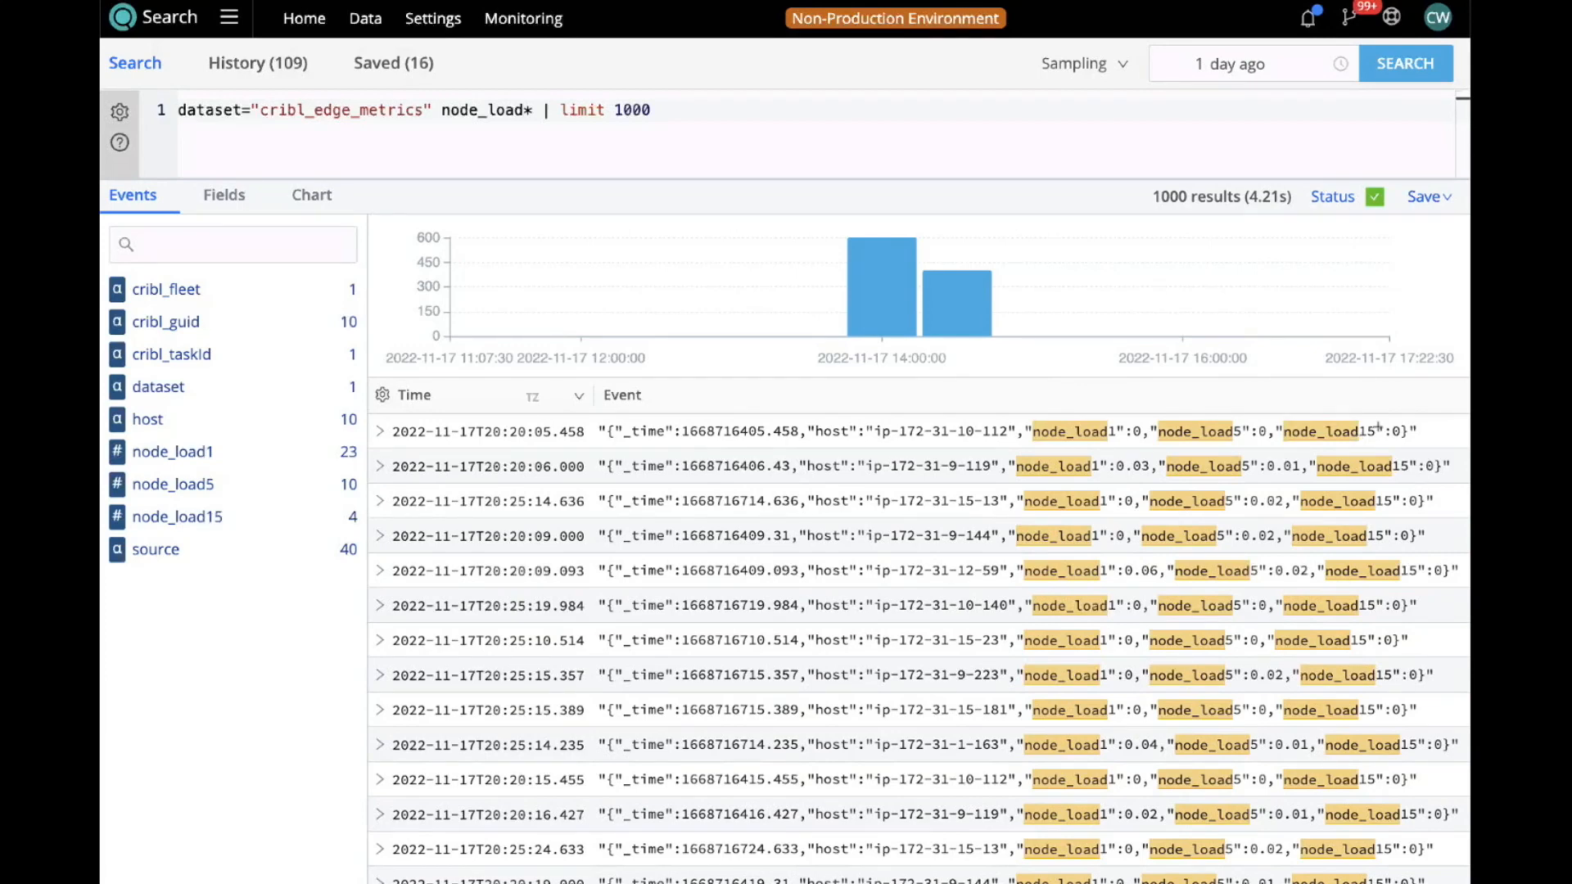
{"action": "left_click", "coordinate": [748, 115]}
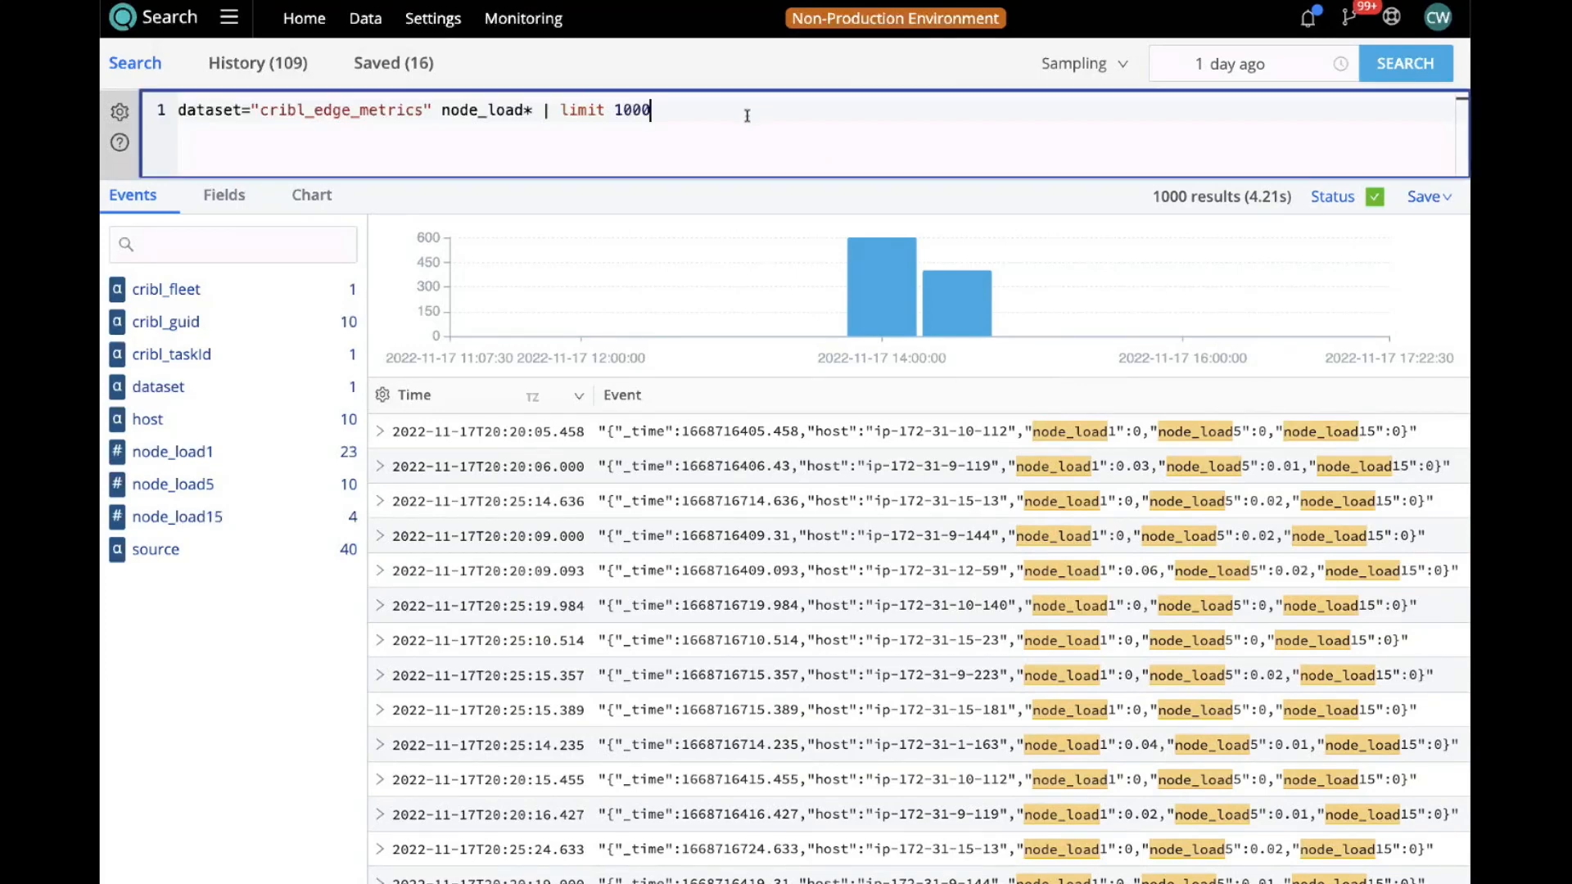
{"action": "type", "text": "| tim"}
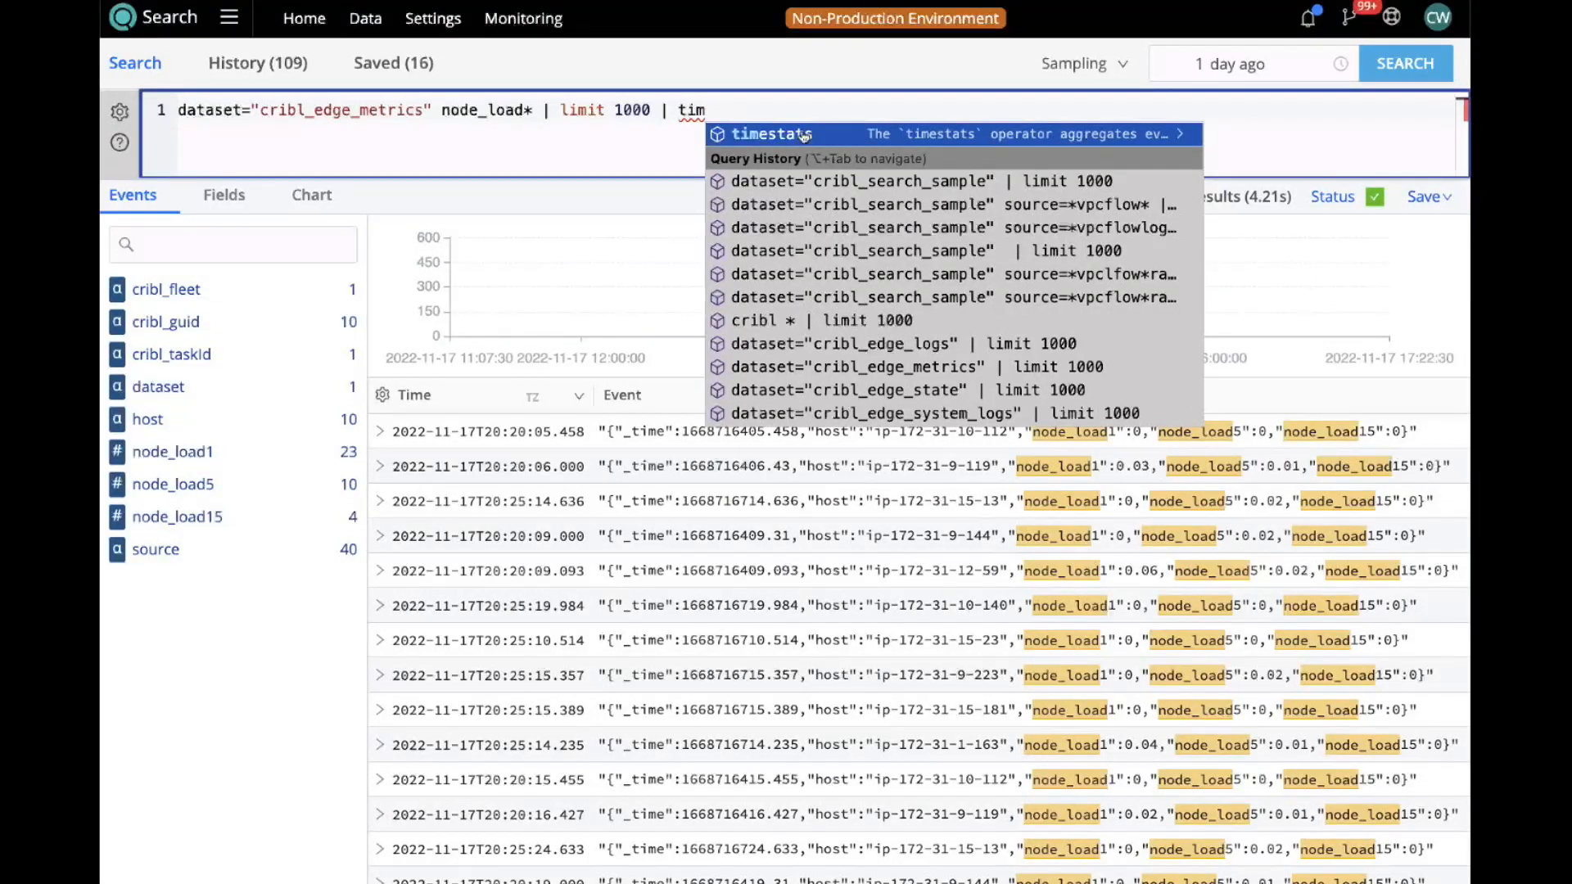
{"action": "left_click", "coordinate": [801, 132]}
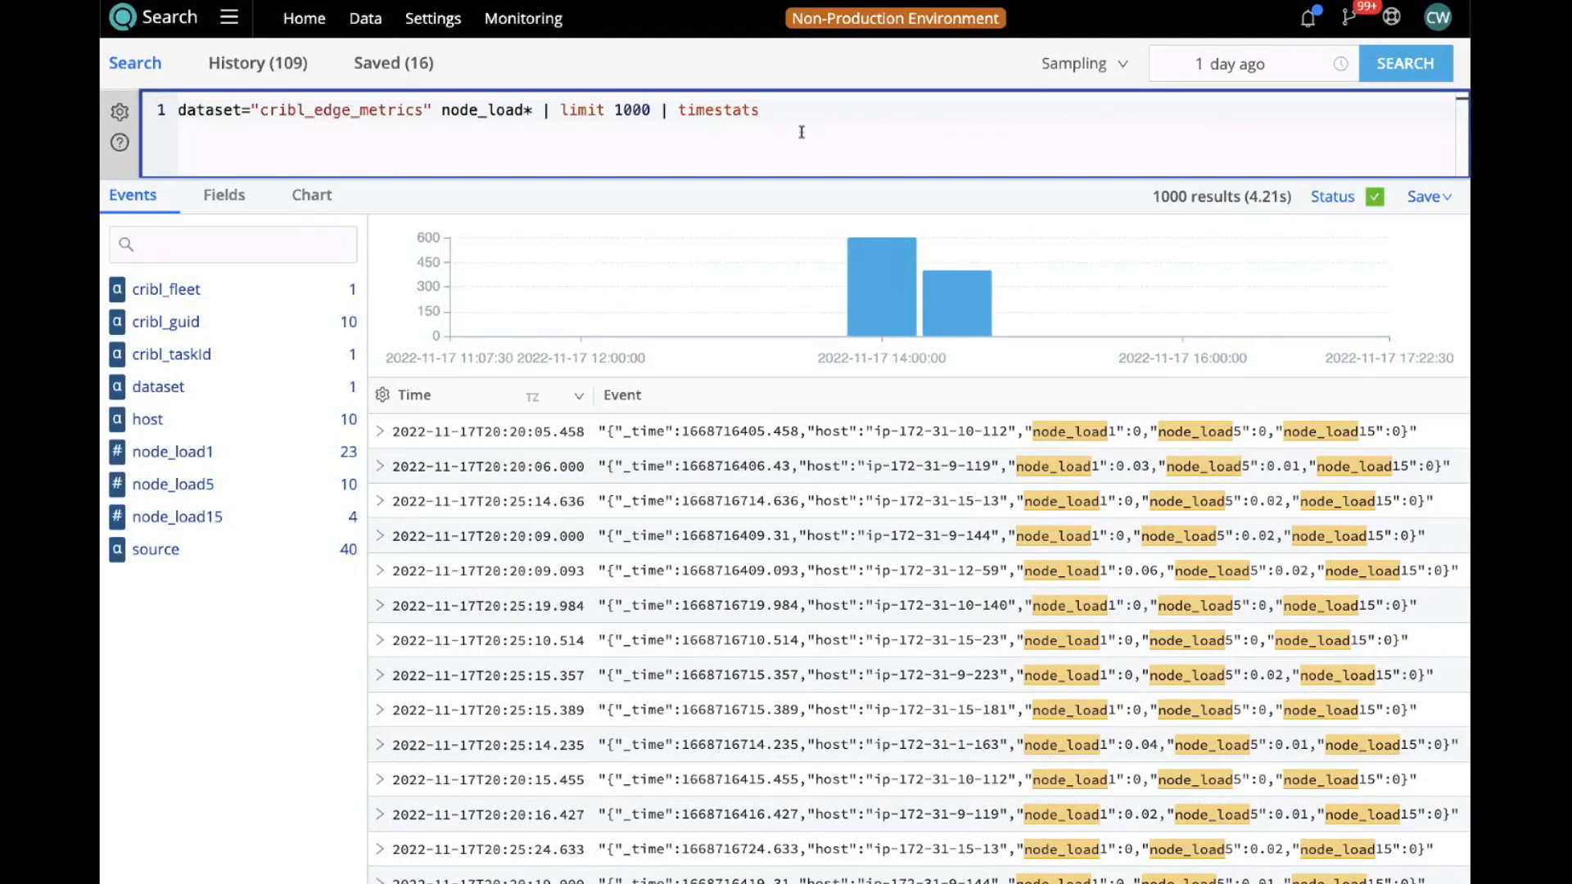
{"action": "type", "text": "load1=max(node"}
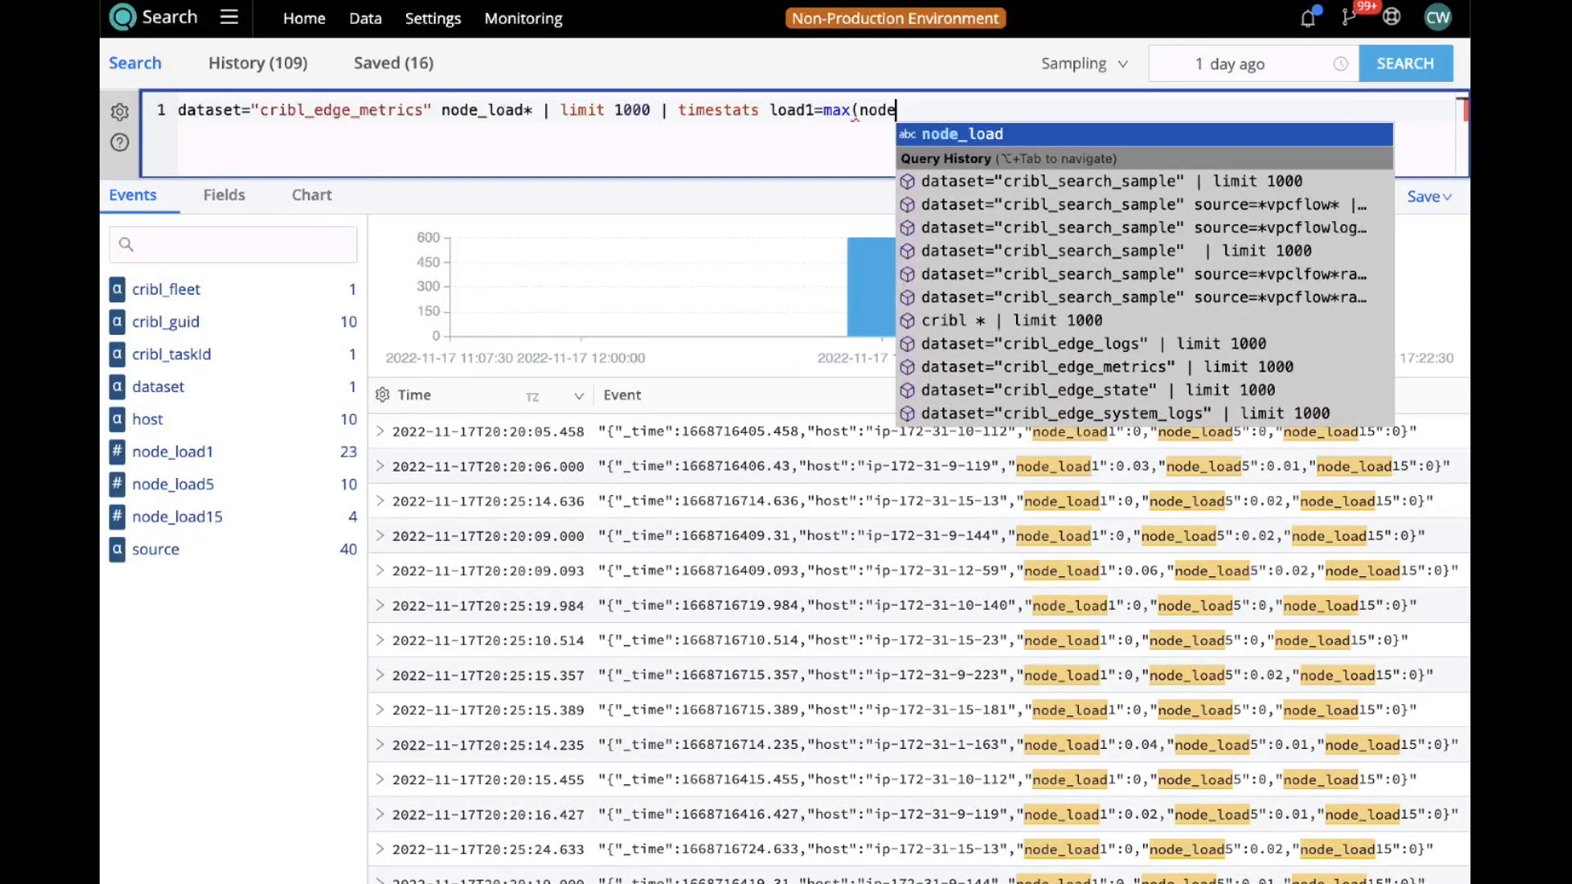
{"action": "left_click", "coordinate": [946, 131]}
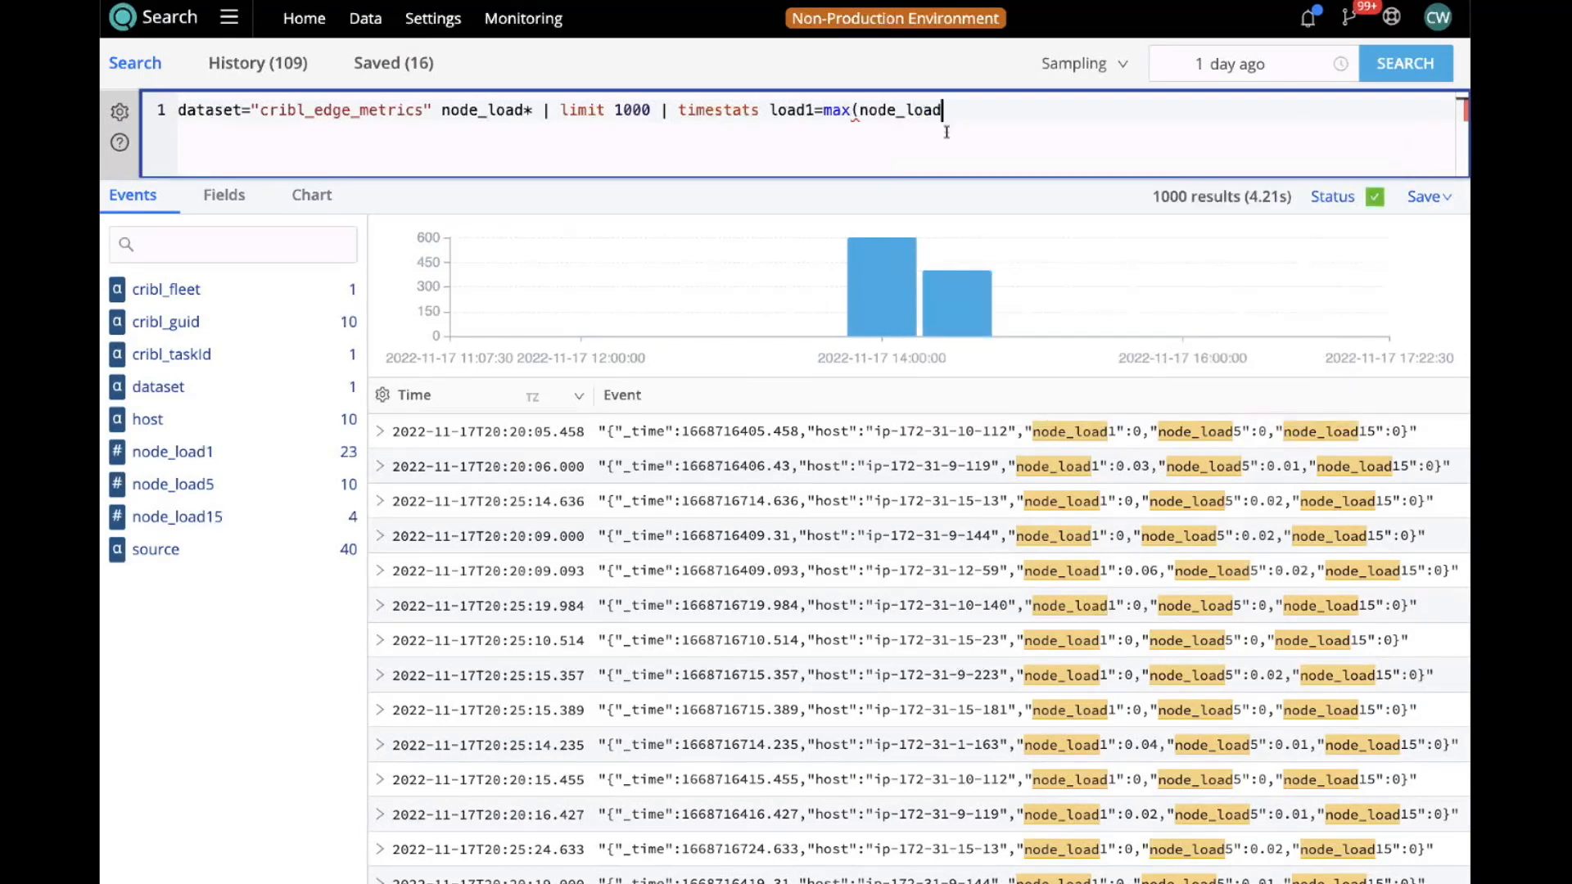
{"action": "type", "text": "1) by host"}
{"action": "key", "text": "Return"}
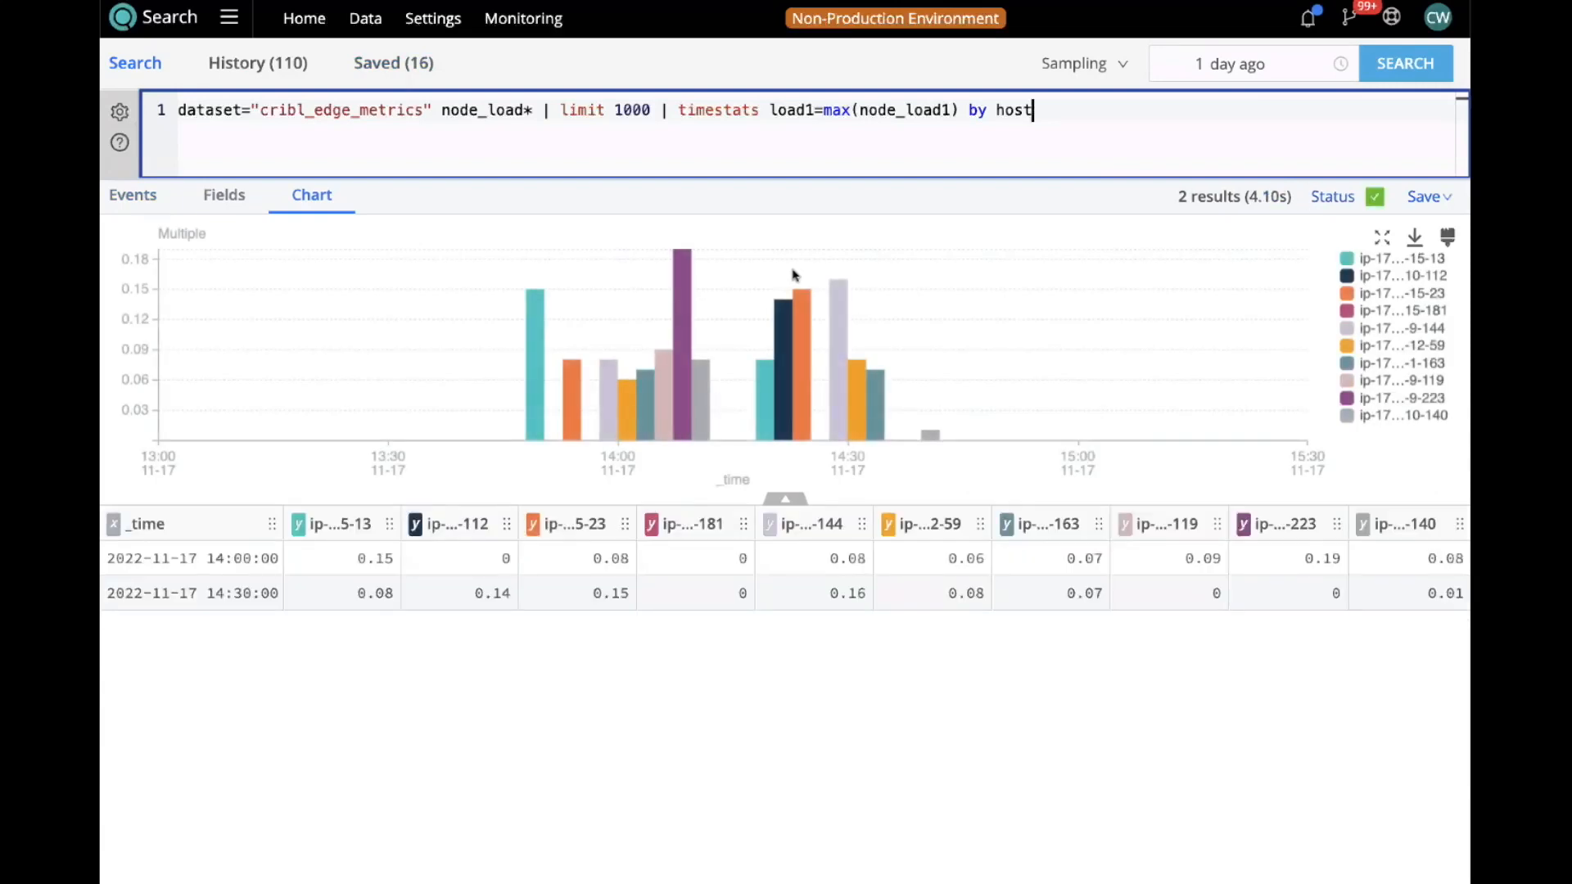
Preview the node load chart as Line and Area, set its type back to Bar, and close the chart settings.
{"action": "mouse_move", "coordinate": [620, 419]}
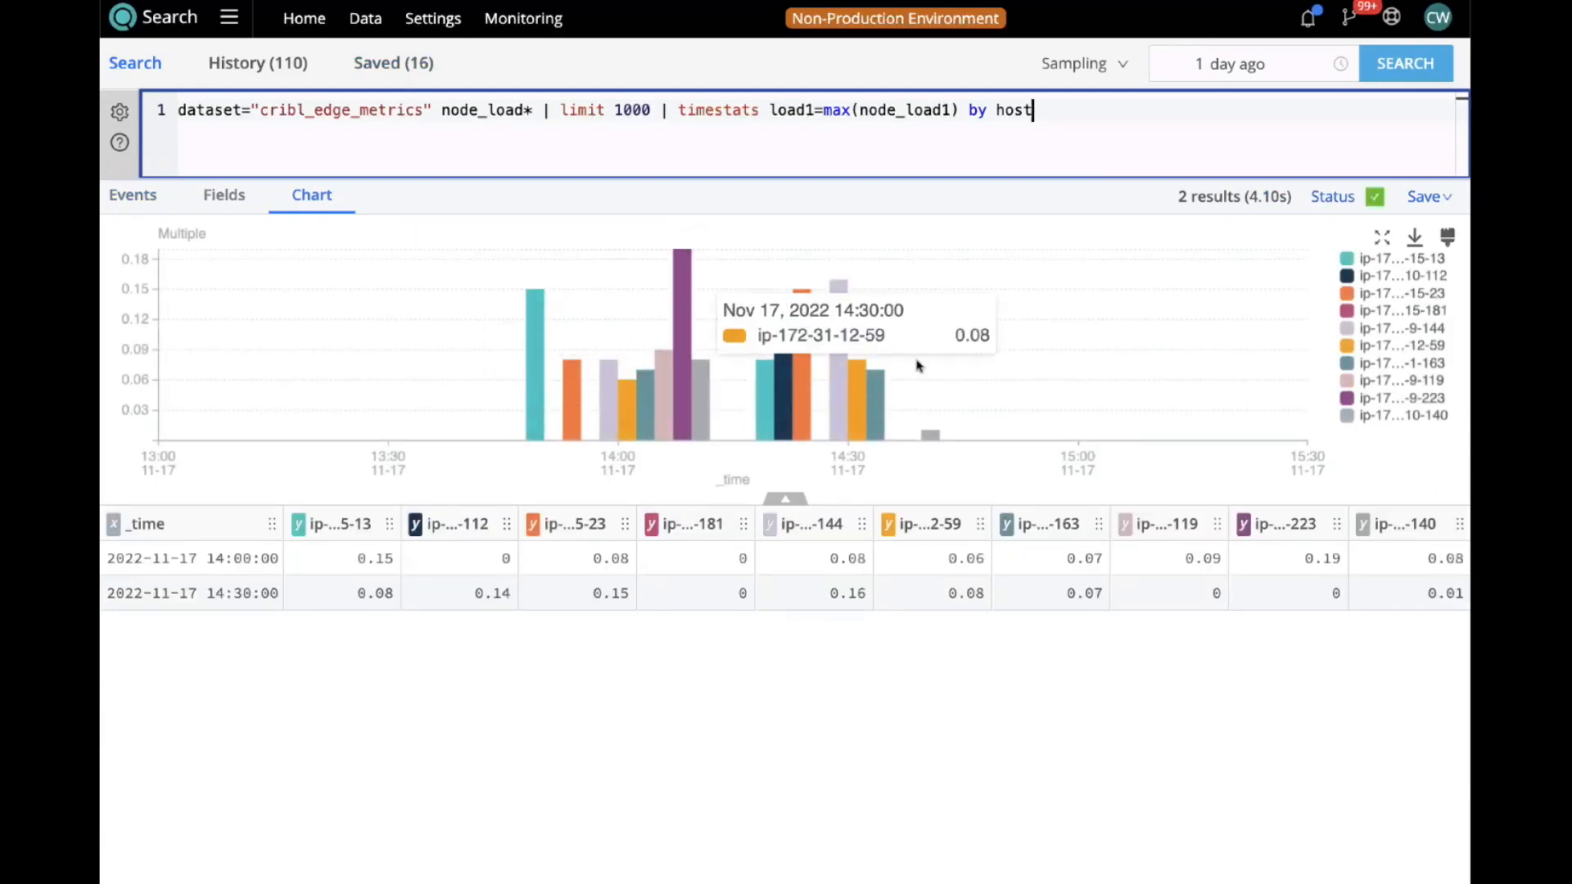
{"action": "mouse_move", "coordinate": [868, 388]}
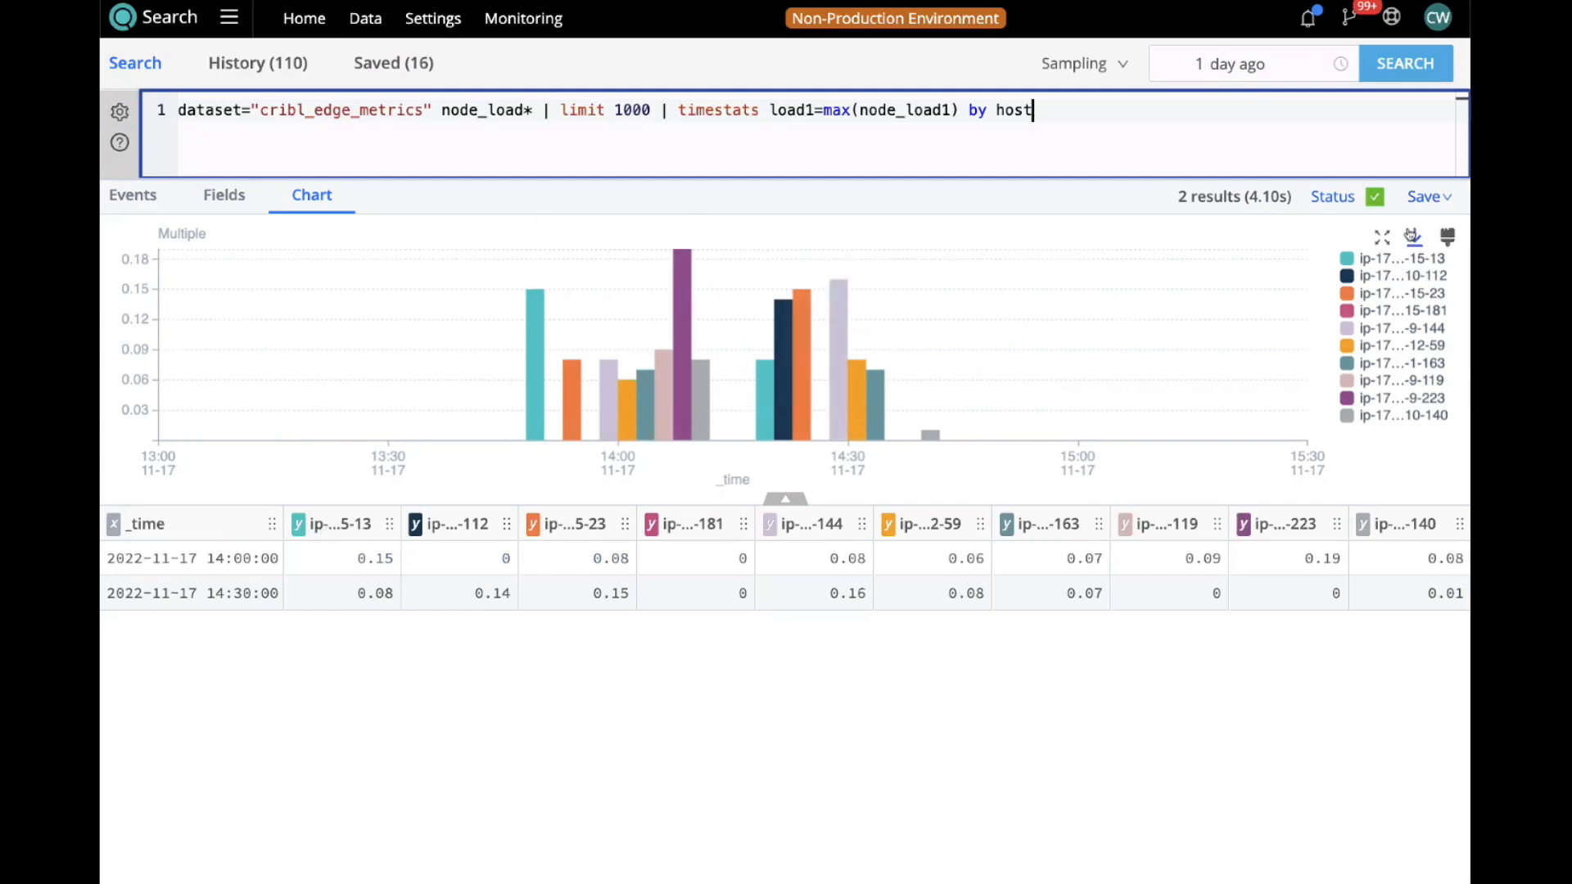
{"action": "left_click", "coordinate": [1447, 236]}
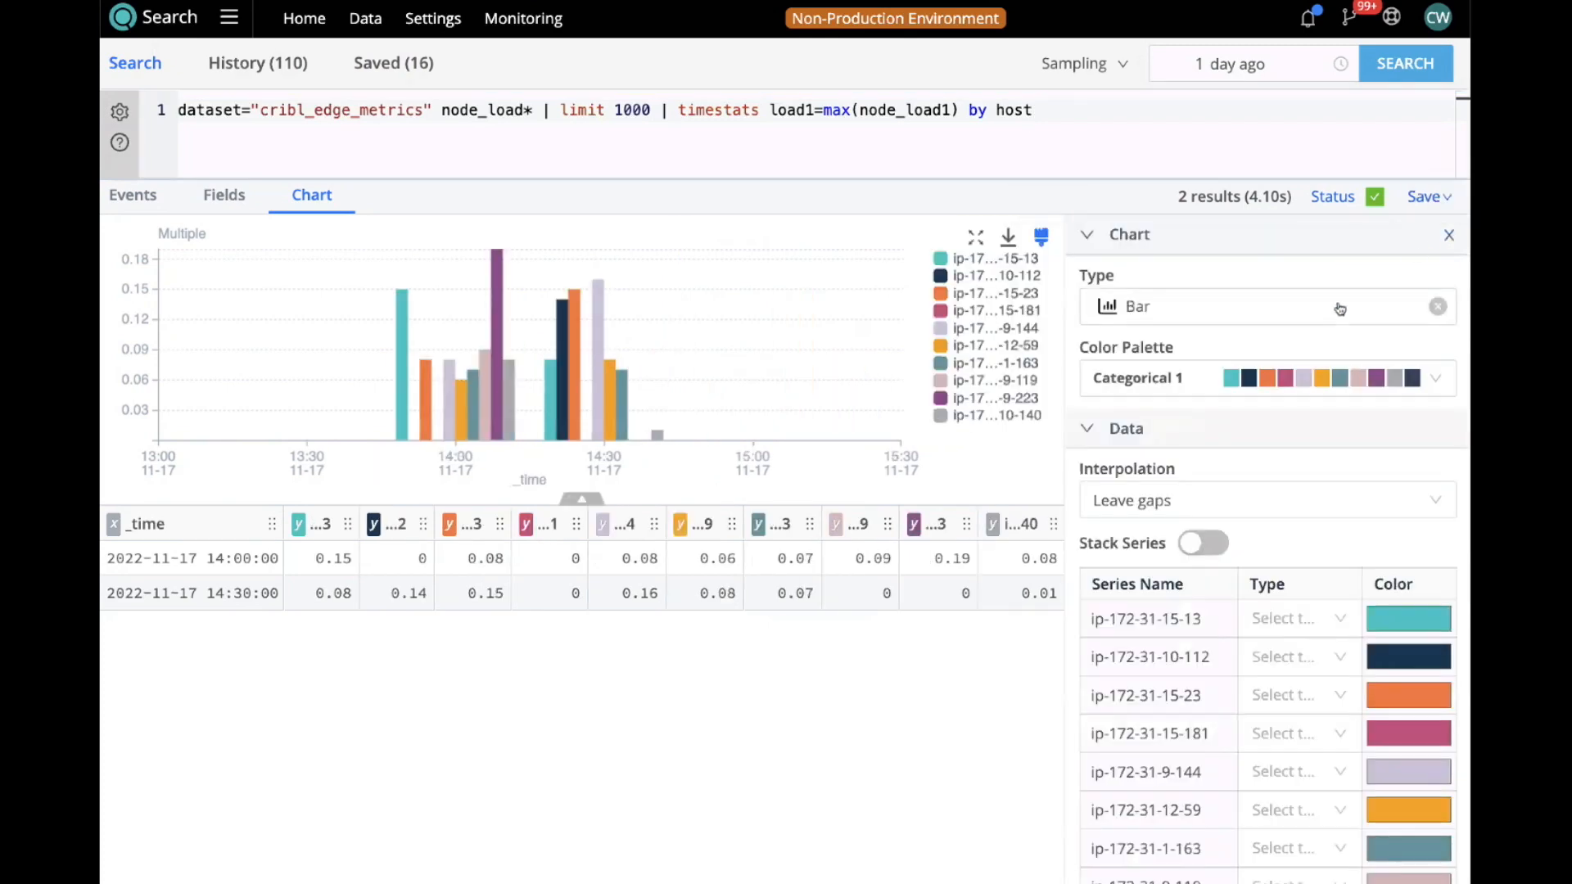
{"action": "left_click", "coordinate": [1337, 307]}
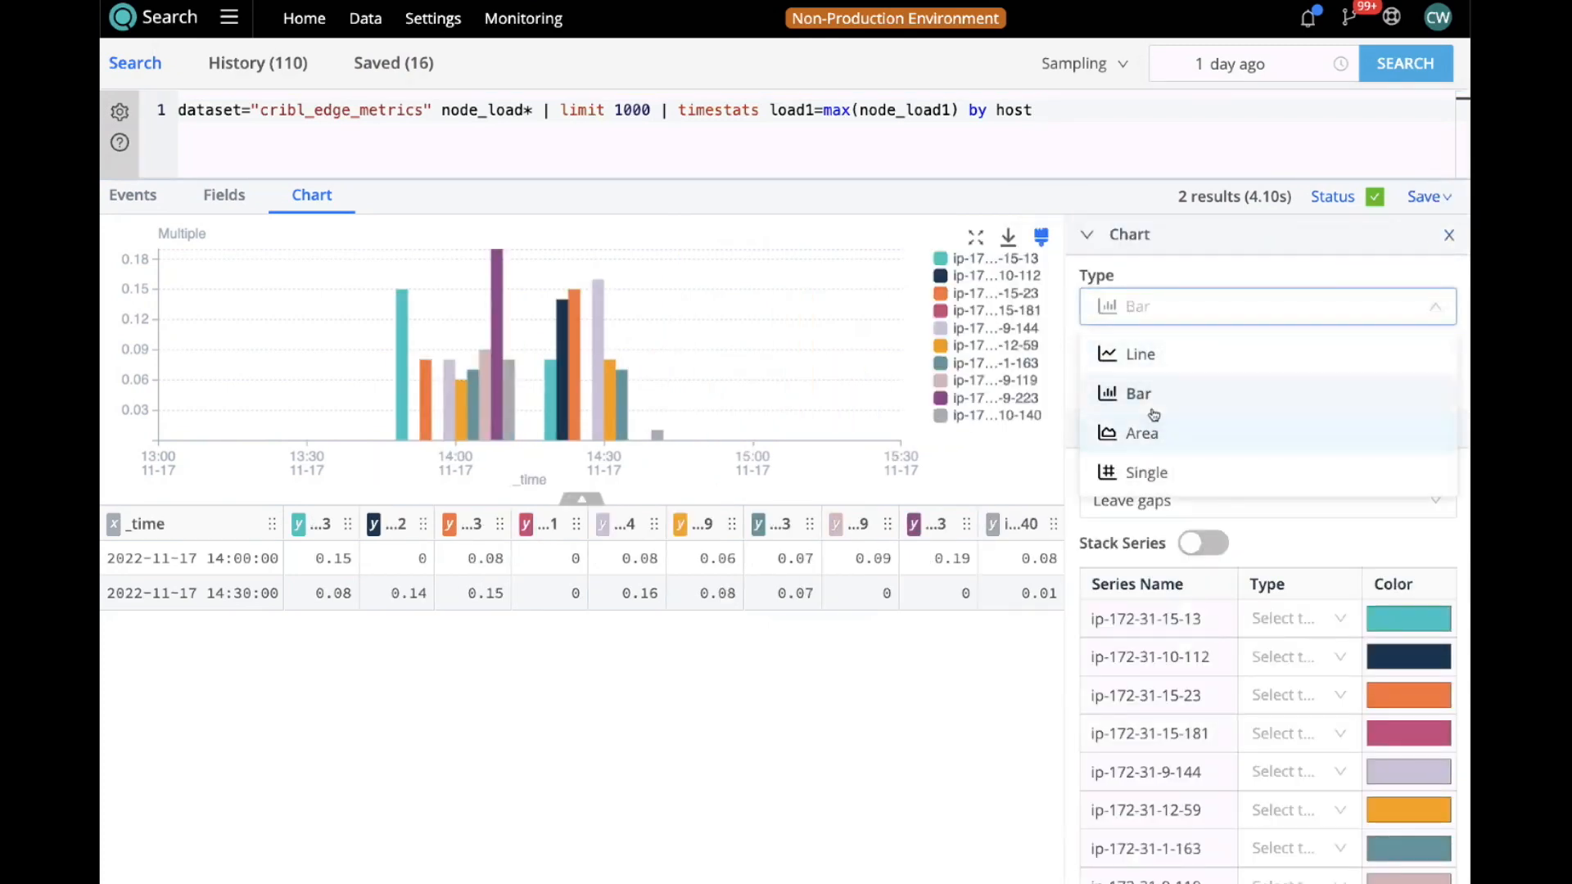
{"action": "left_click", "coordinate": [1151, 354]}
{"action": "left_click", "coordinate": [1187, 307]}
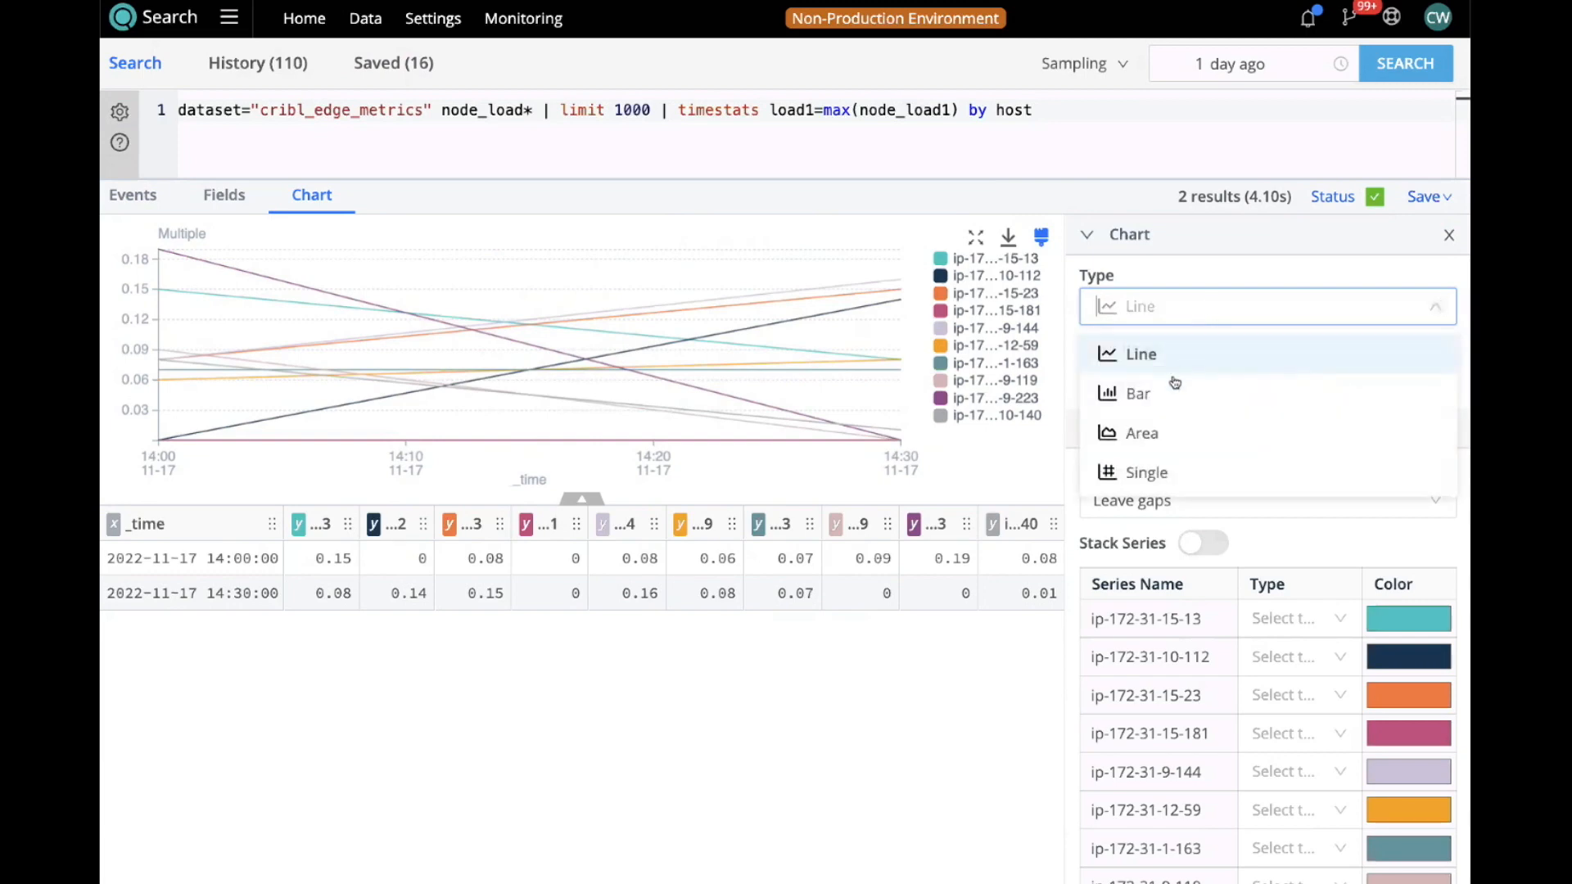
{"action": "left_click", "coordinate": [1184, 428]}
{"action": "left_click", "coordinate": [1146, 308]}
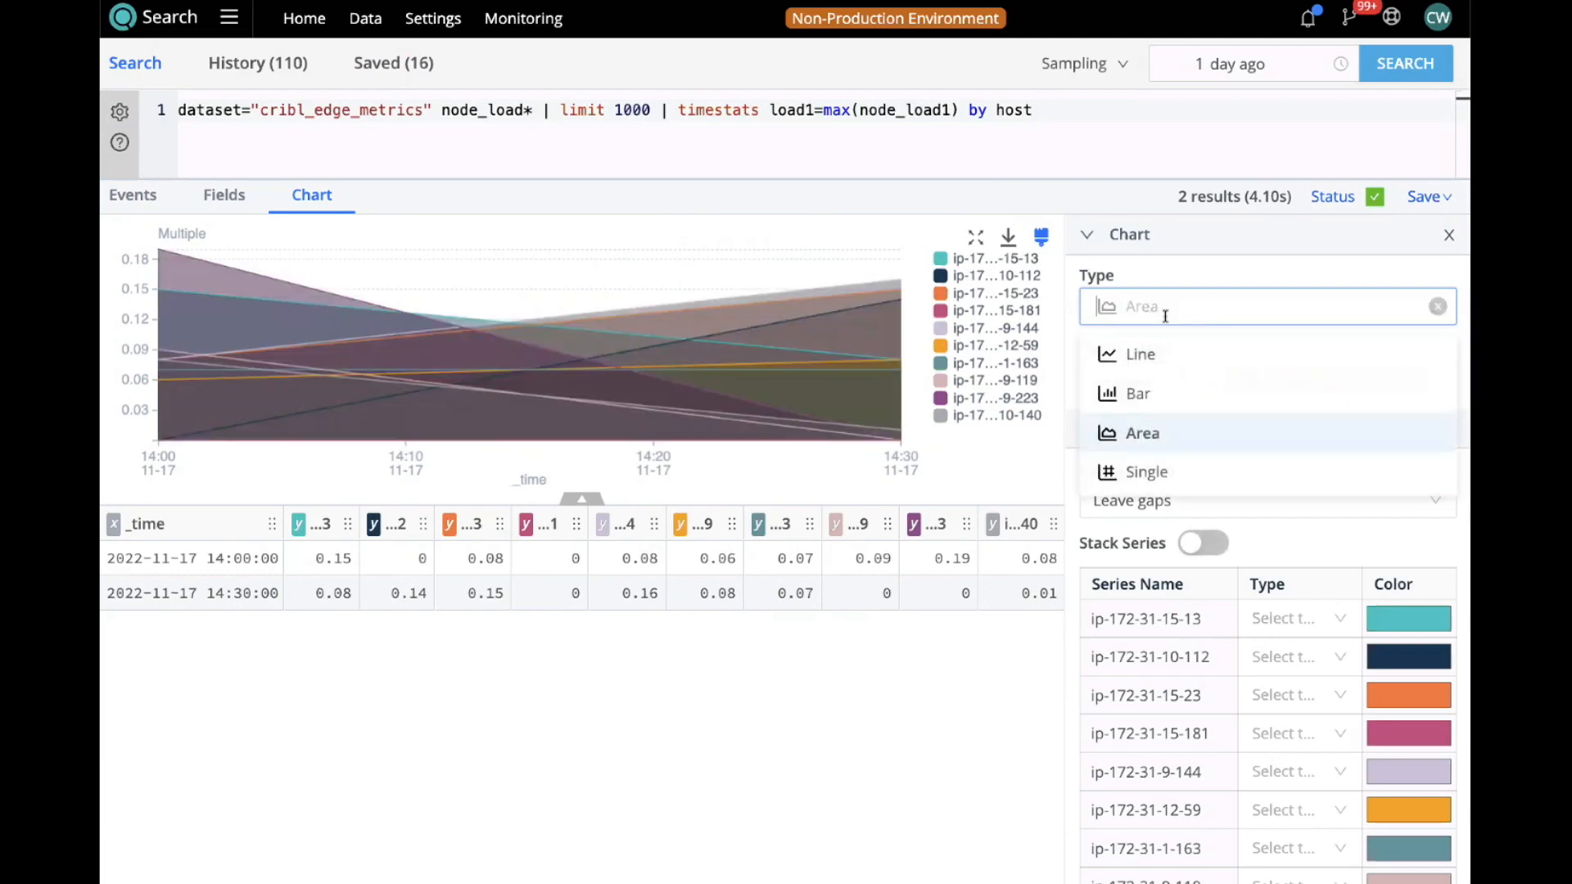
{"action": "left_click", "coordinate": [1145, 354]}
{"action": "left_click", "coordinate": [1147, 308]}
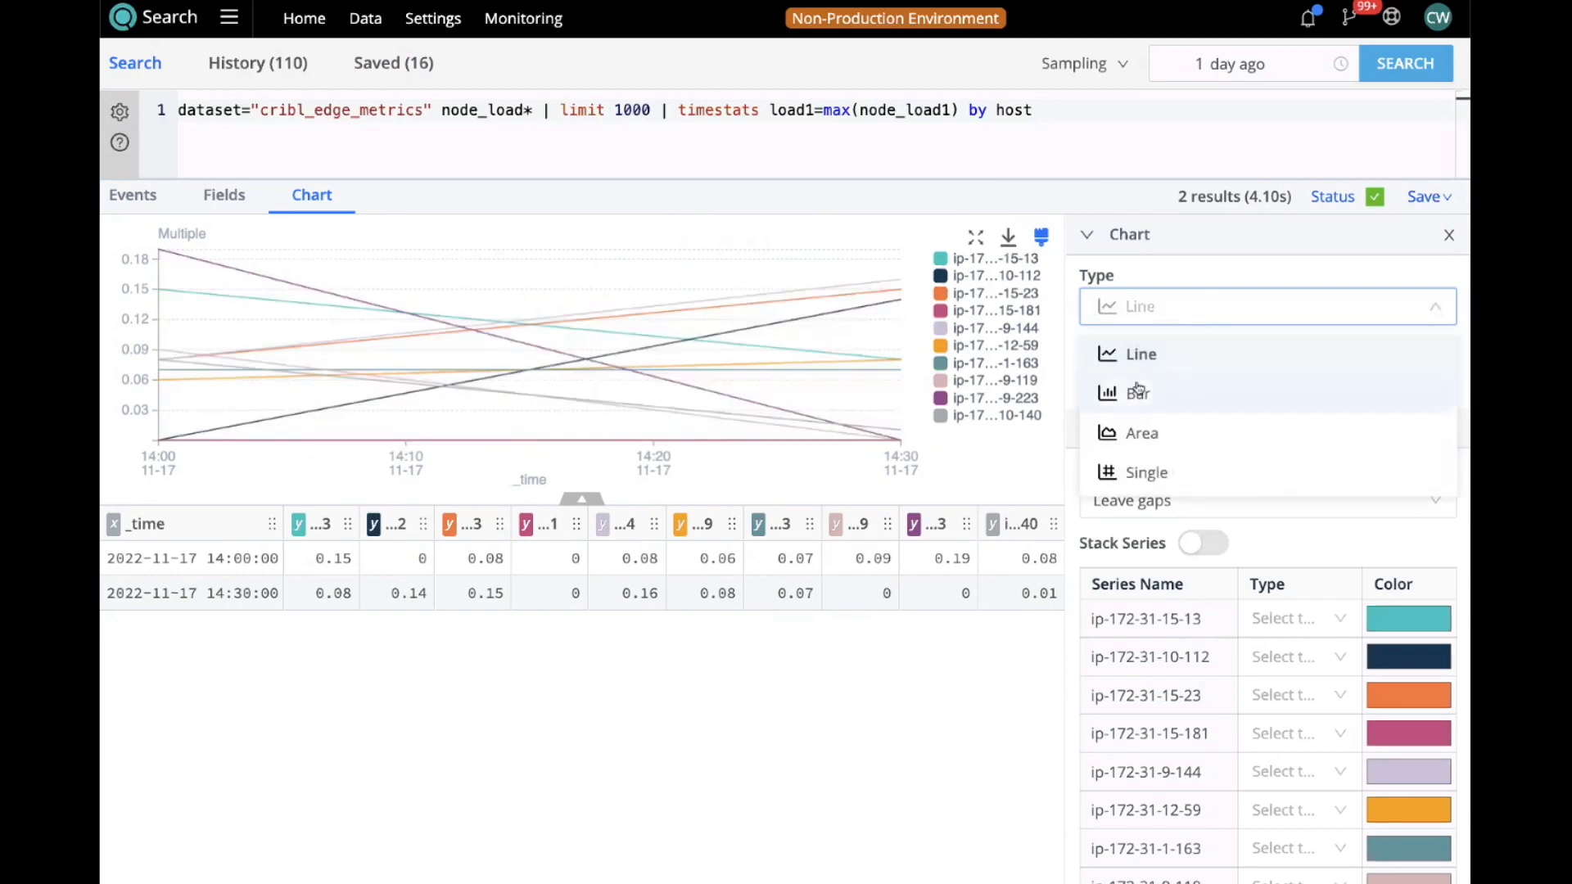
{"action": "left_click", "coordinate": [1137, 391]}
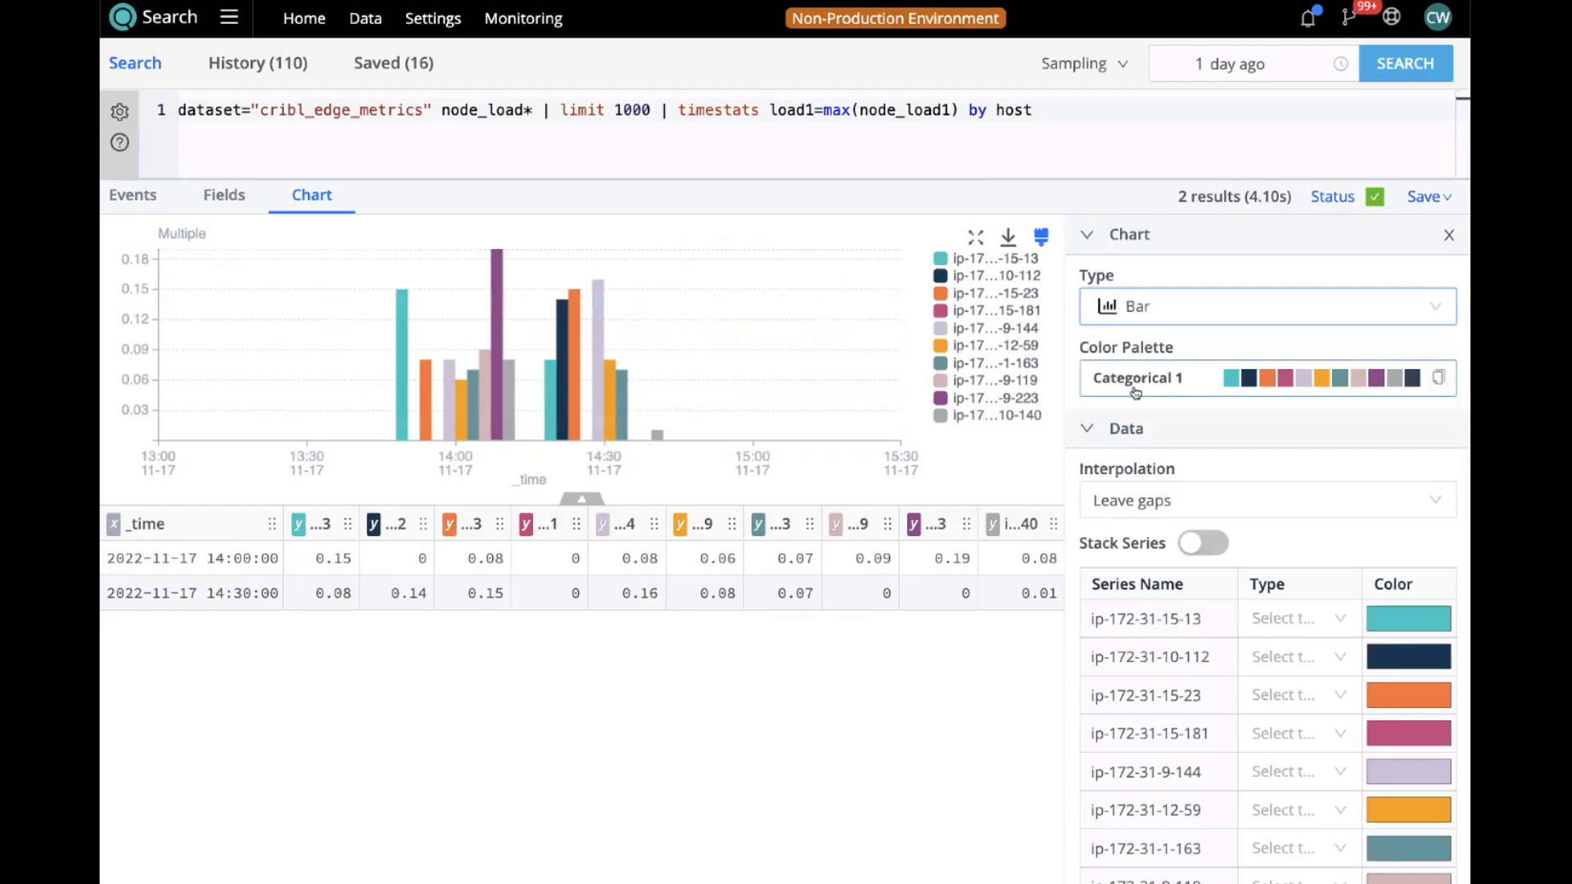
{"action": "left_click", "coordinate": [1447, 237]}
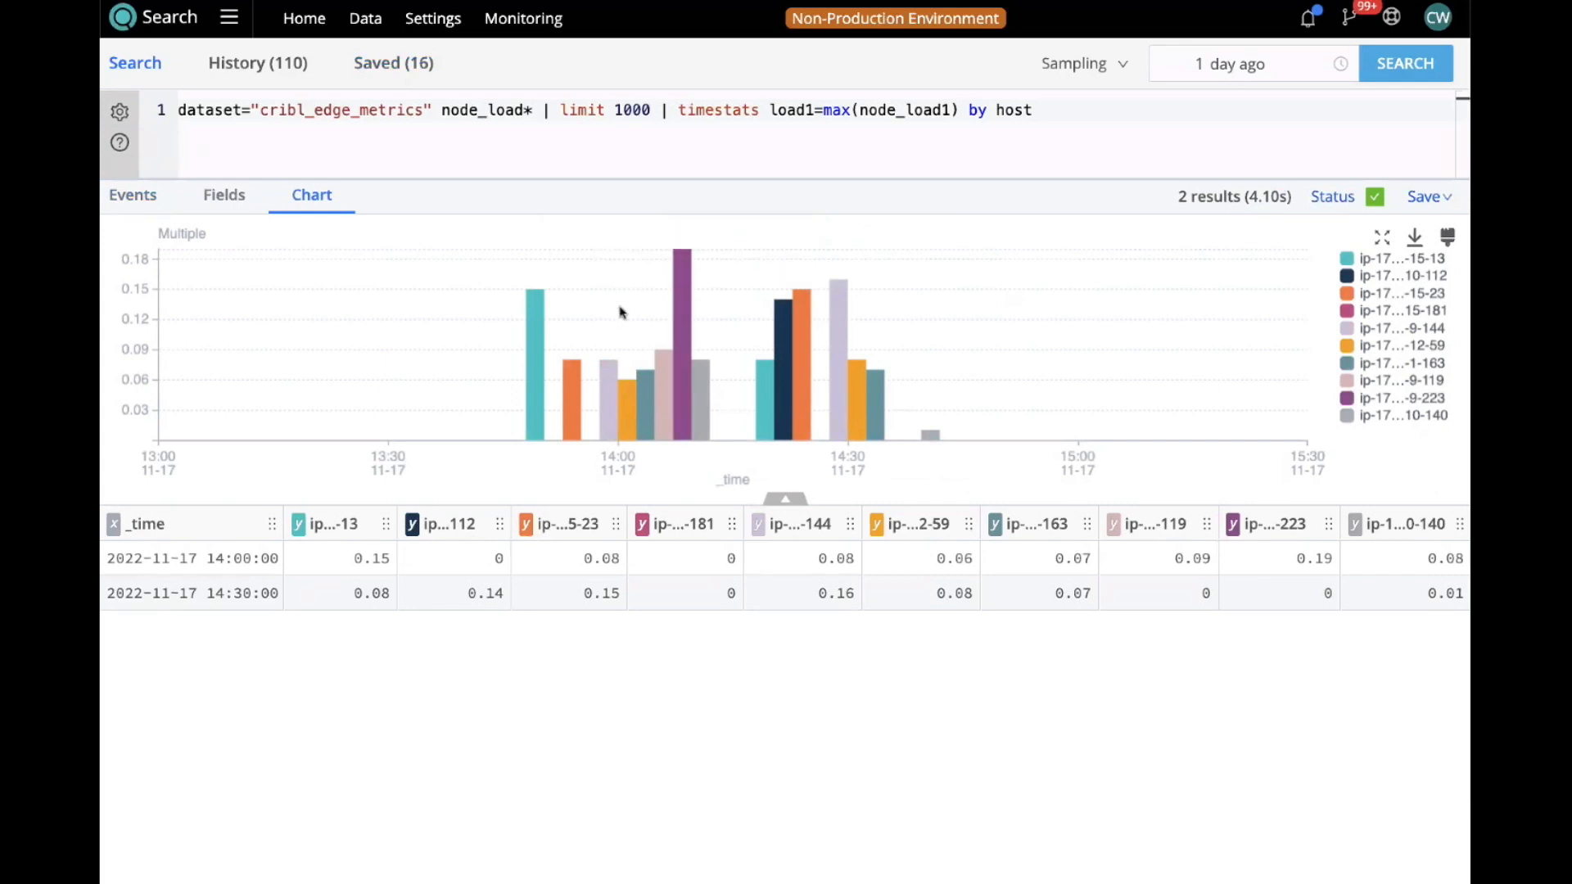
Inspect the color picker of the ip-172-31-12-59 series, and open that results column's axis and sorting options.
{"action": "mouse_move", "coordinate": [835, 437]}
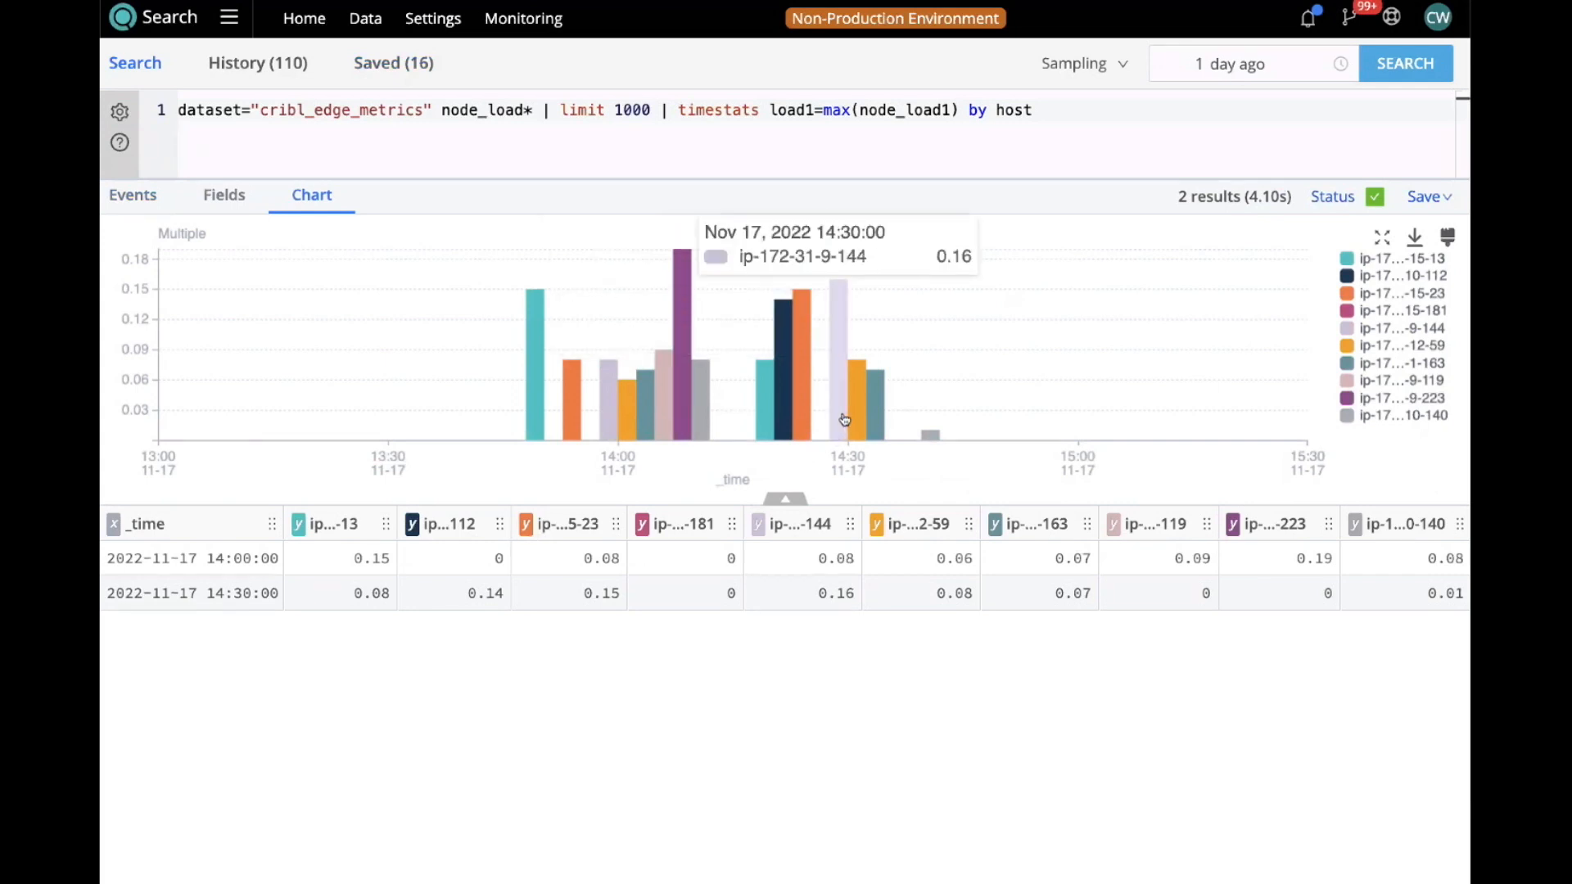
{"action": "left_click", "coordinate": [877, 529]}
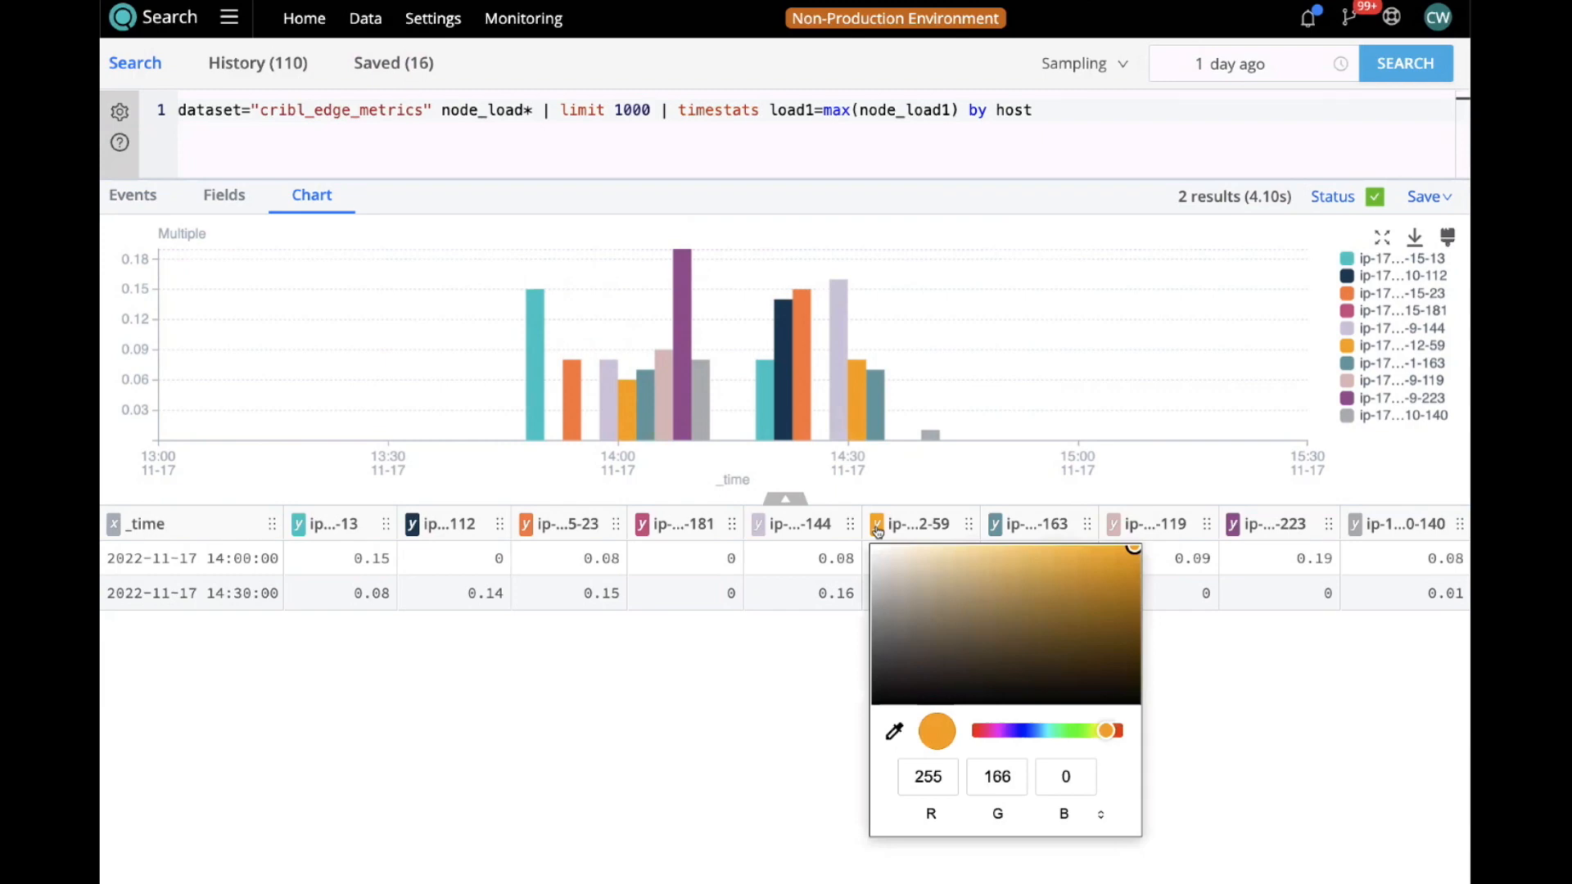
{"action": "left_click", "coordinate": [973, 525]}
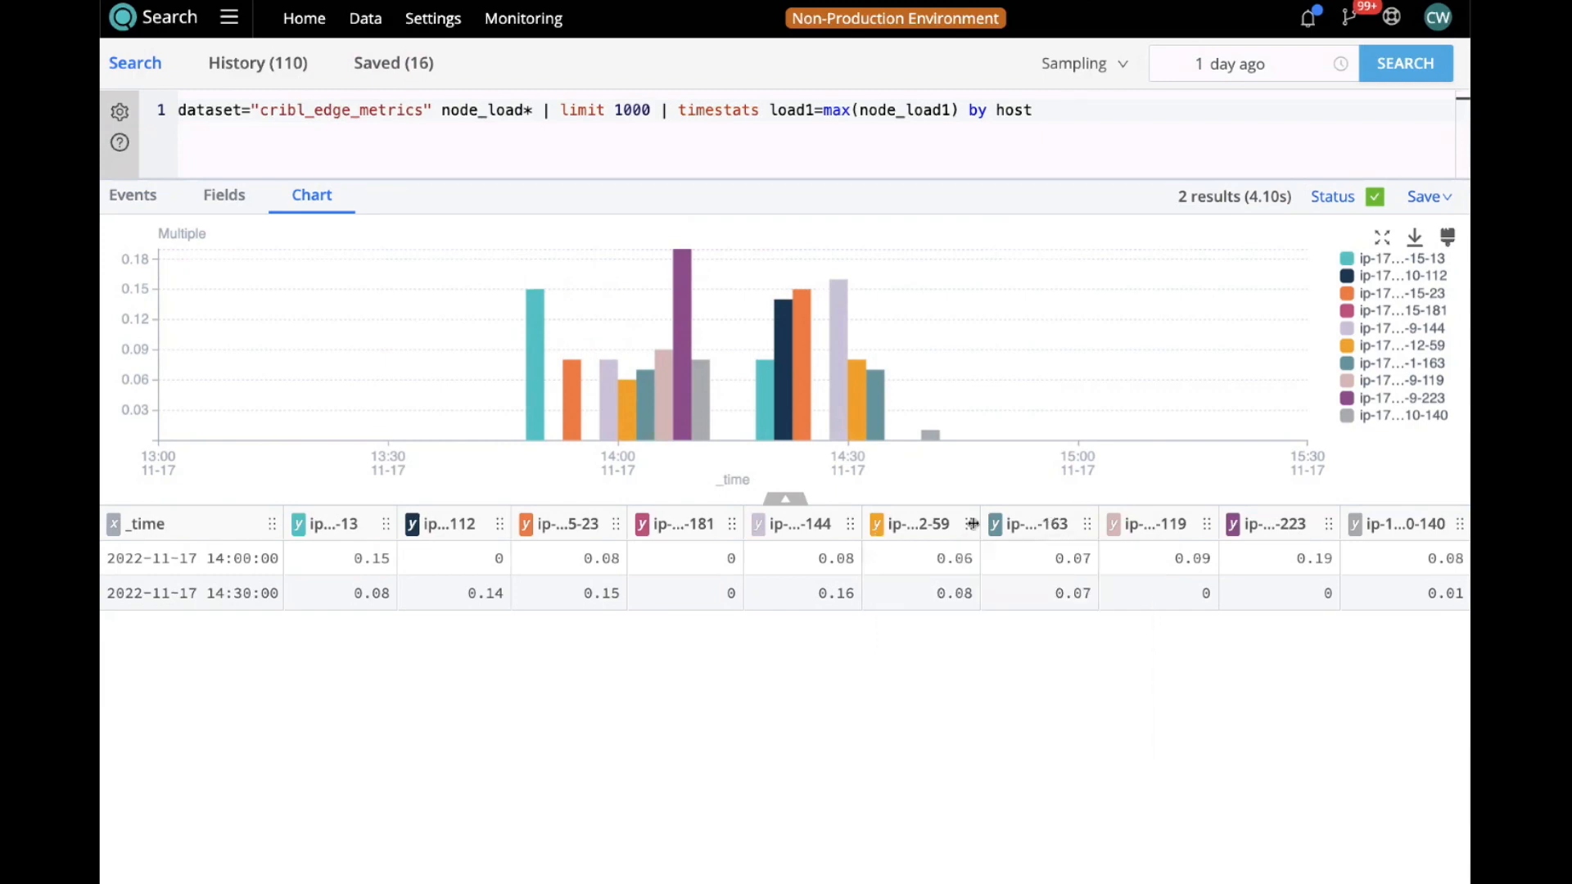
{"action": "left_click", "coordinate": [970, 528]}
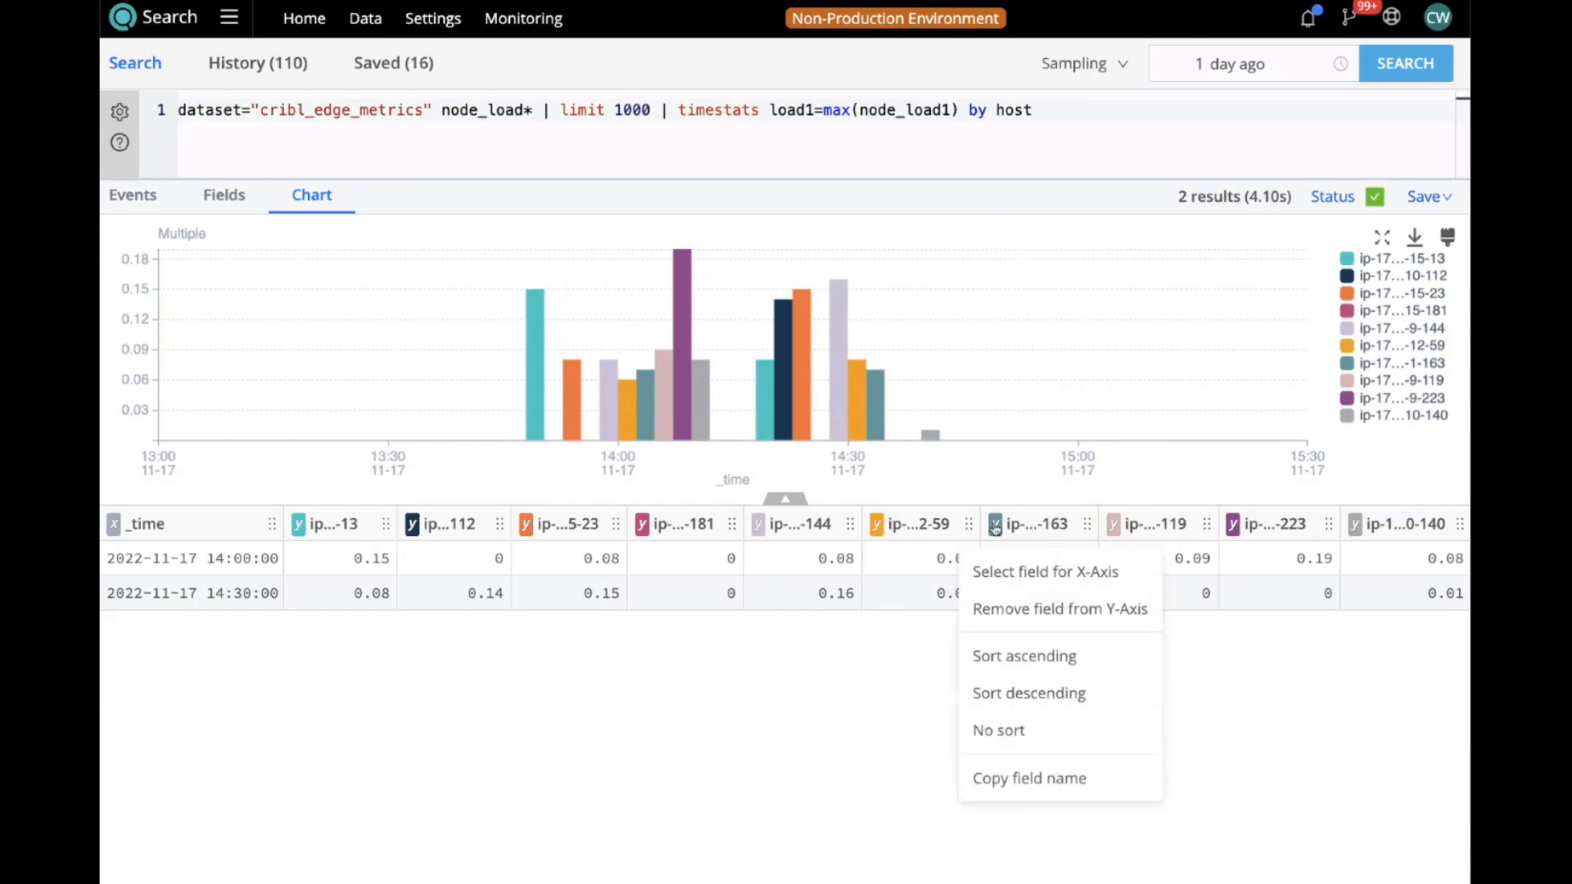
Remove the ip-172-31-12-59 field from the chart's Y-axis.
{"action": "left_click", "coordinate": [1011, 613]}
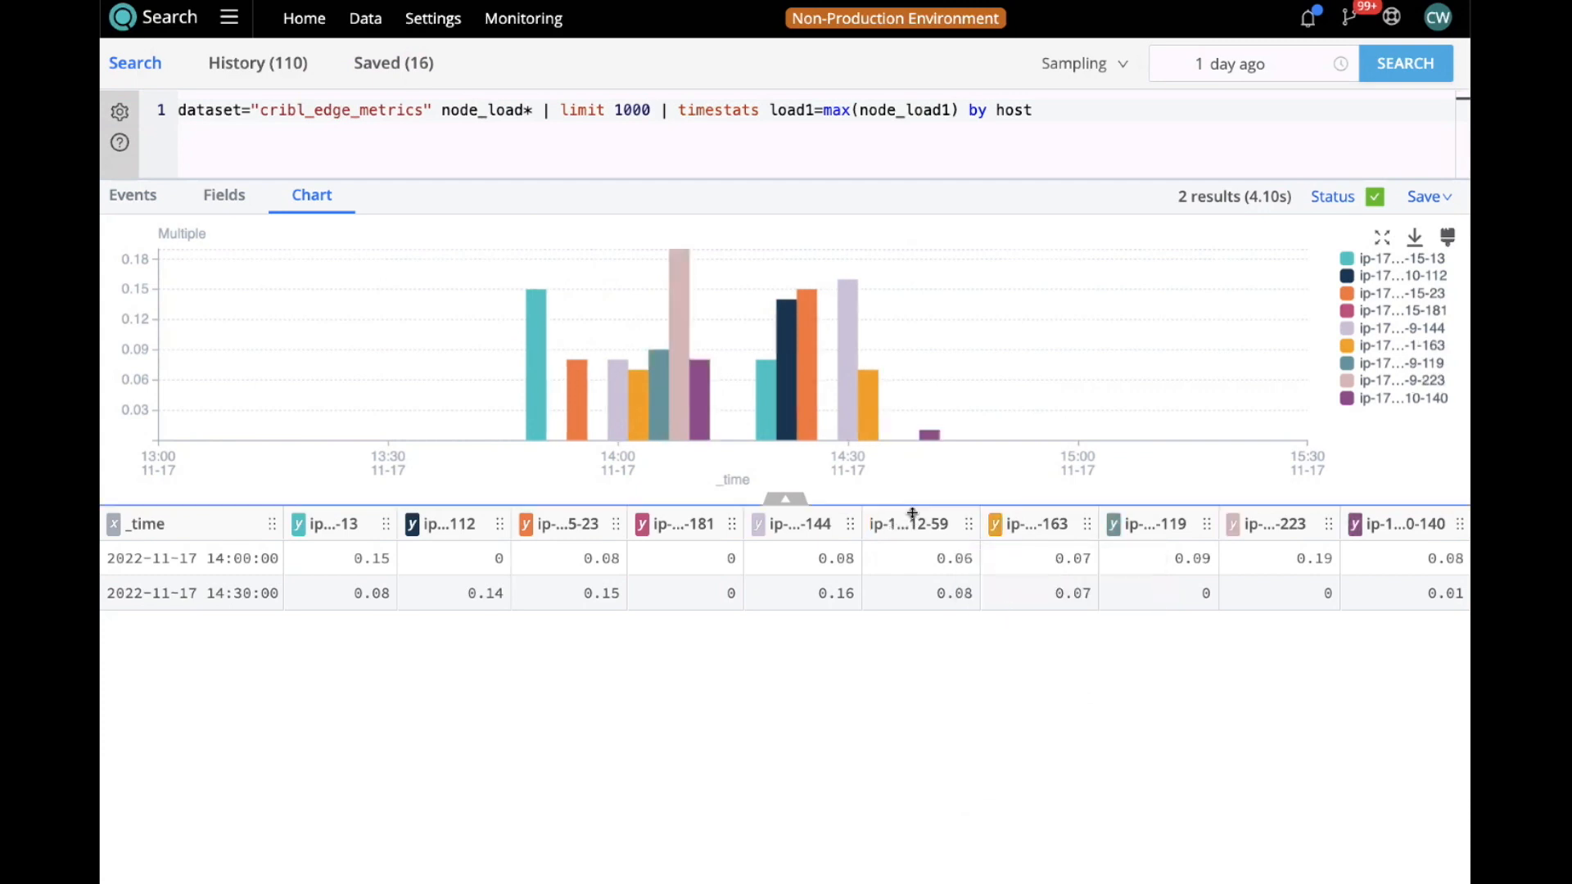
{"action": "mouse_move", "coordinate": [676, 346]}
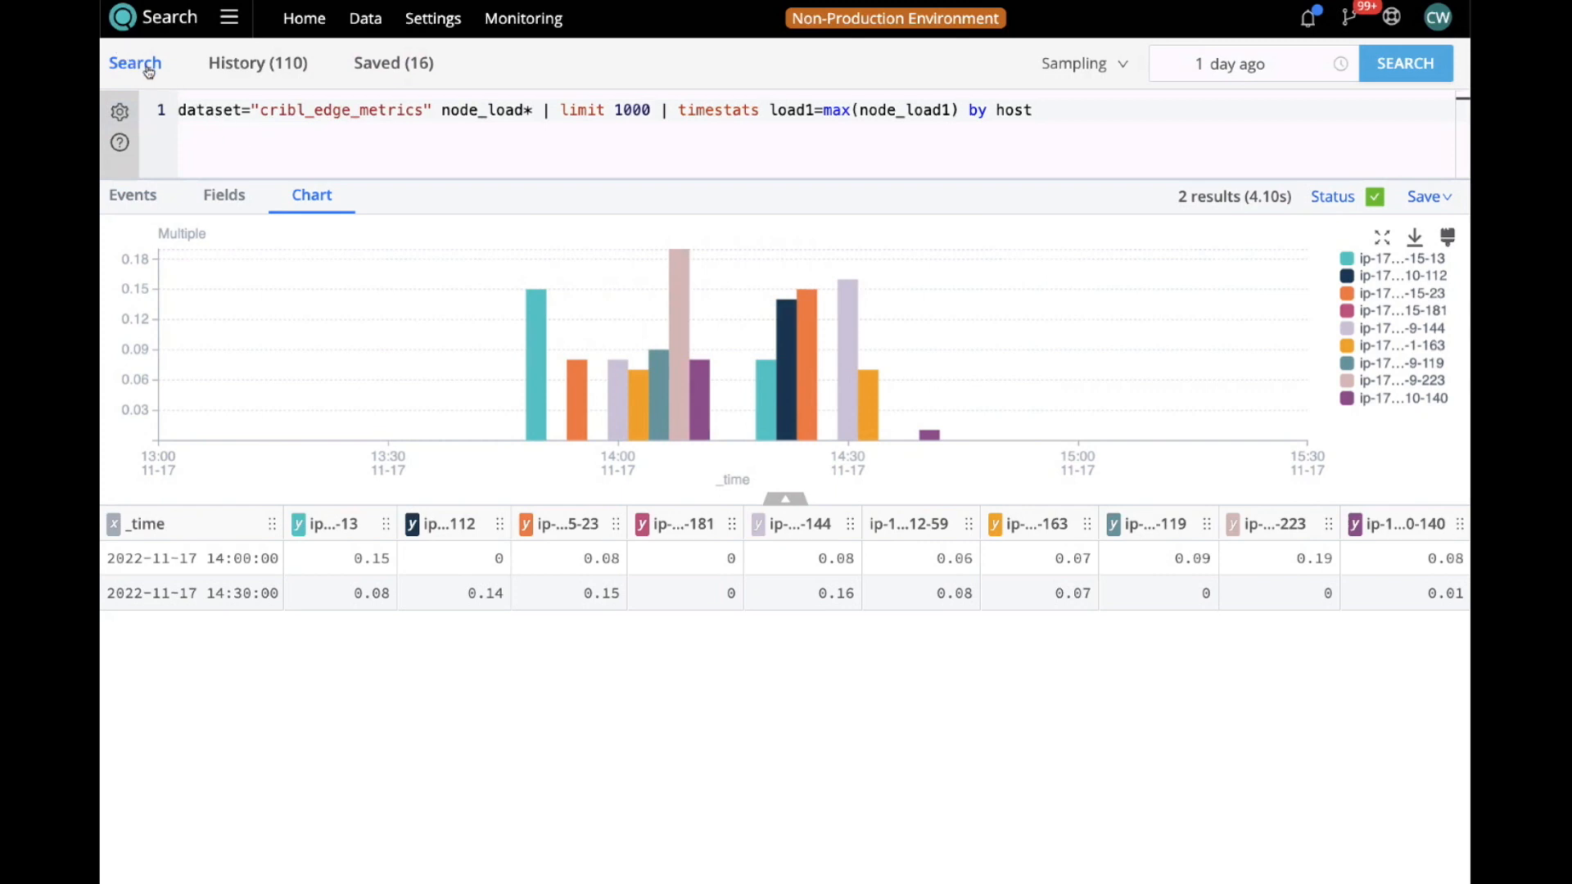
Start a new search from the home page and run dataset="cribl_edge_system_logs" source=*auth.log sshd user | limit 1000.
{"action": "left_click", "coordinate": [318, 19]}
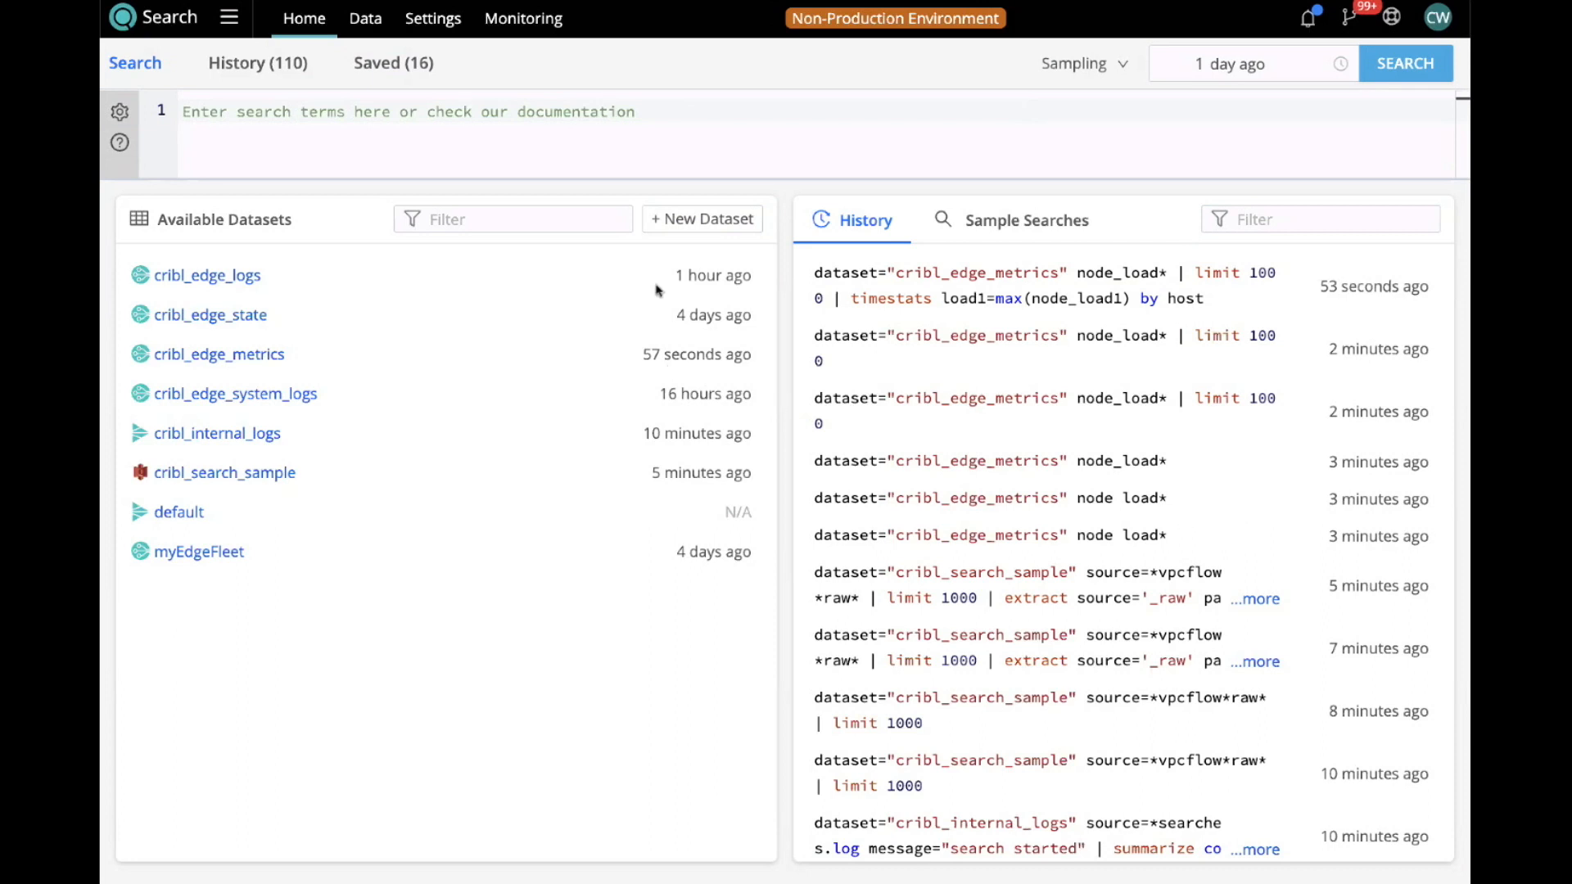
{"action": "right_click", "coordinate": [668, 105]}
{"action": "left_click", "coordinate": [569, 113]}
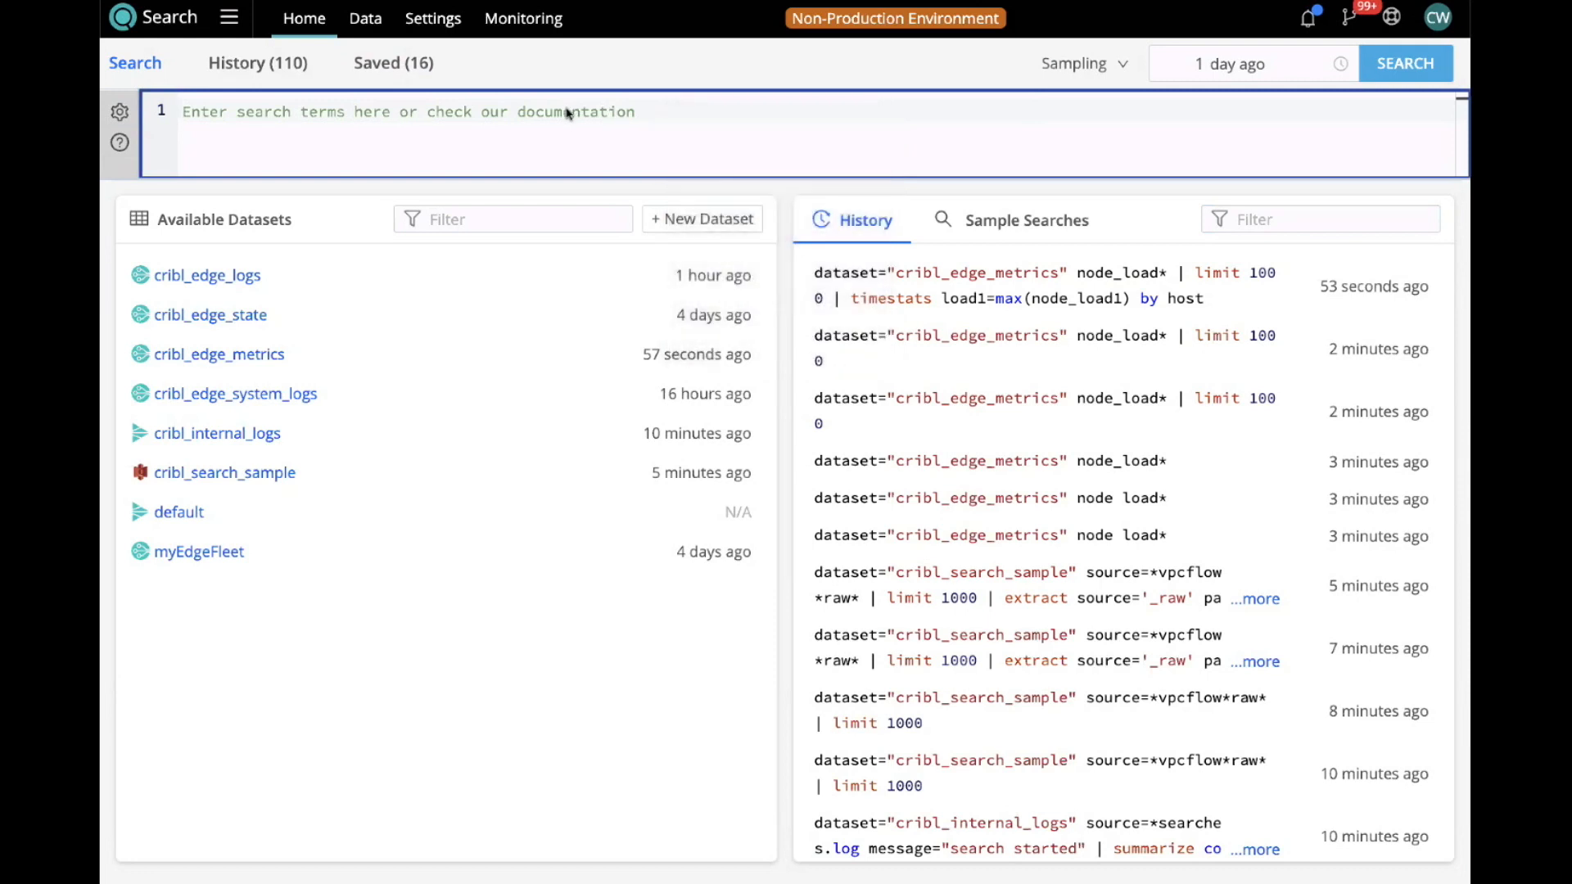
{"action": "type", "text": "dataset=\"cribl_edge_system_logs\" source=*auth.log sshd user | limit 1000"}
{"action": "key", "text": "BackSpace"}
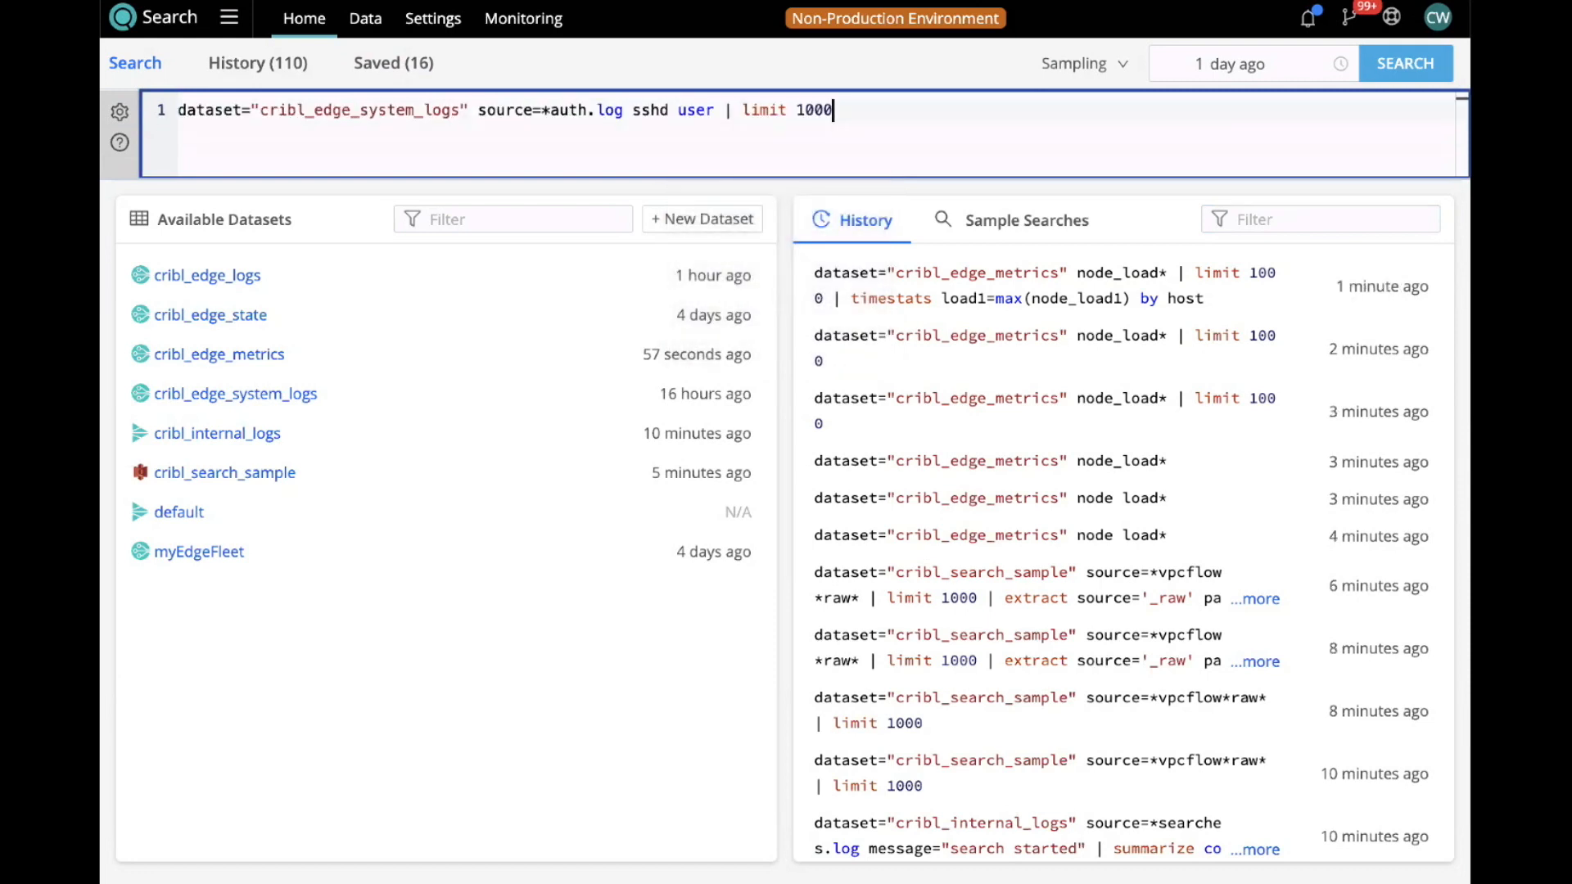
{"action": "key", "text": "Return"}
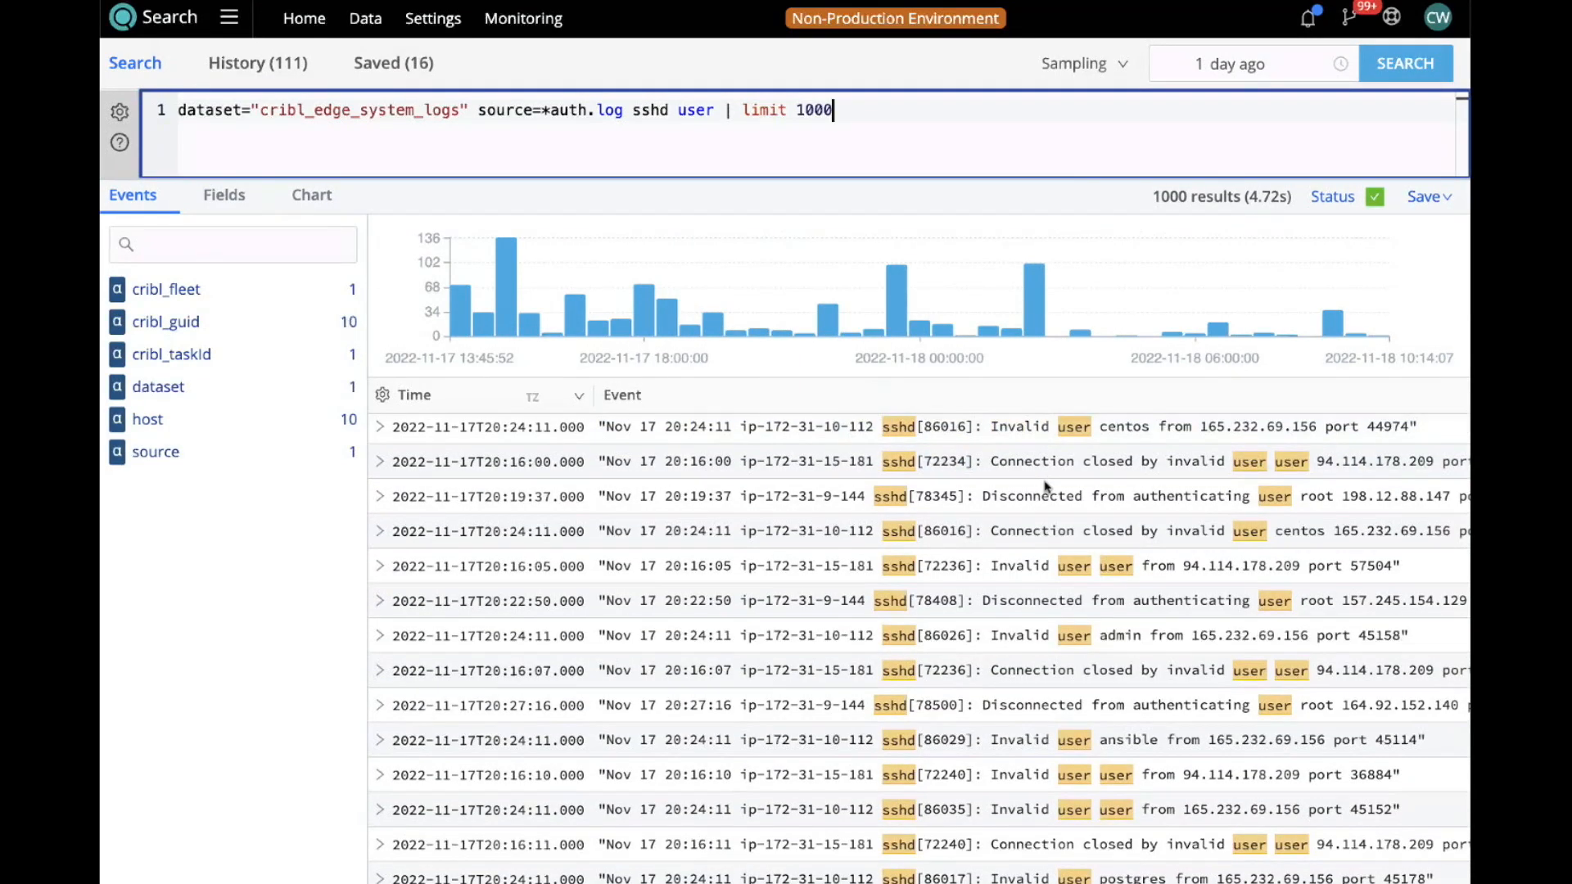
Review the returned sshd events for invalid user and disconnected login attempts.
{"action": "scroll", "coordinate": [1046, 486], "scroll_direction": "down", "scroll_amount": 1}
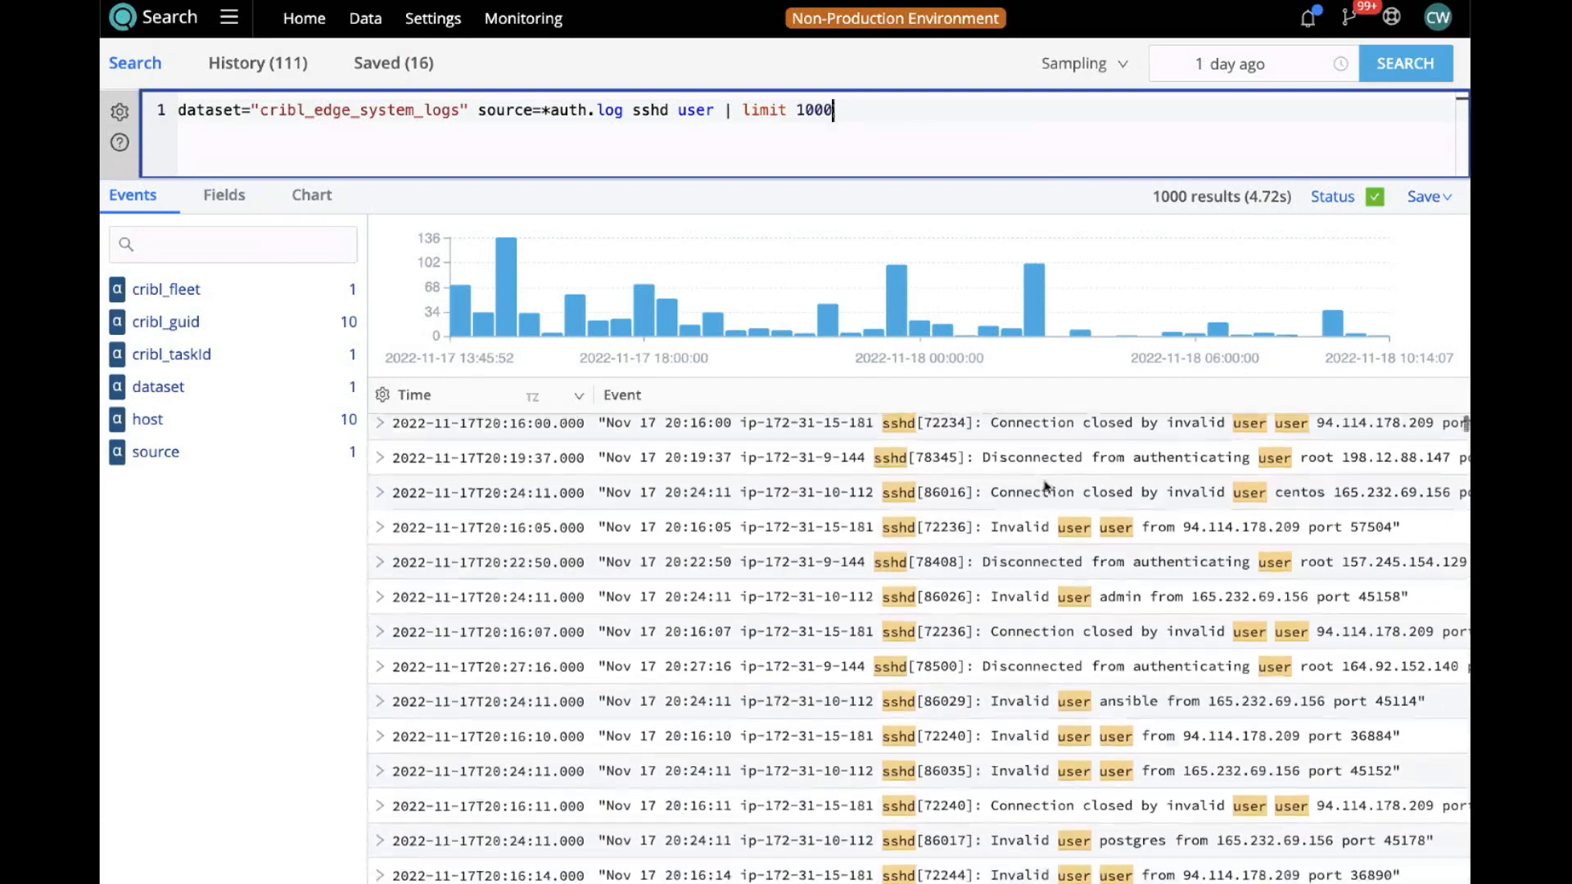
{"action": "scroll", "coordinate": [1046, 485], "scroll_direction": "up", "scroll_amount": 1}
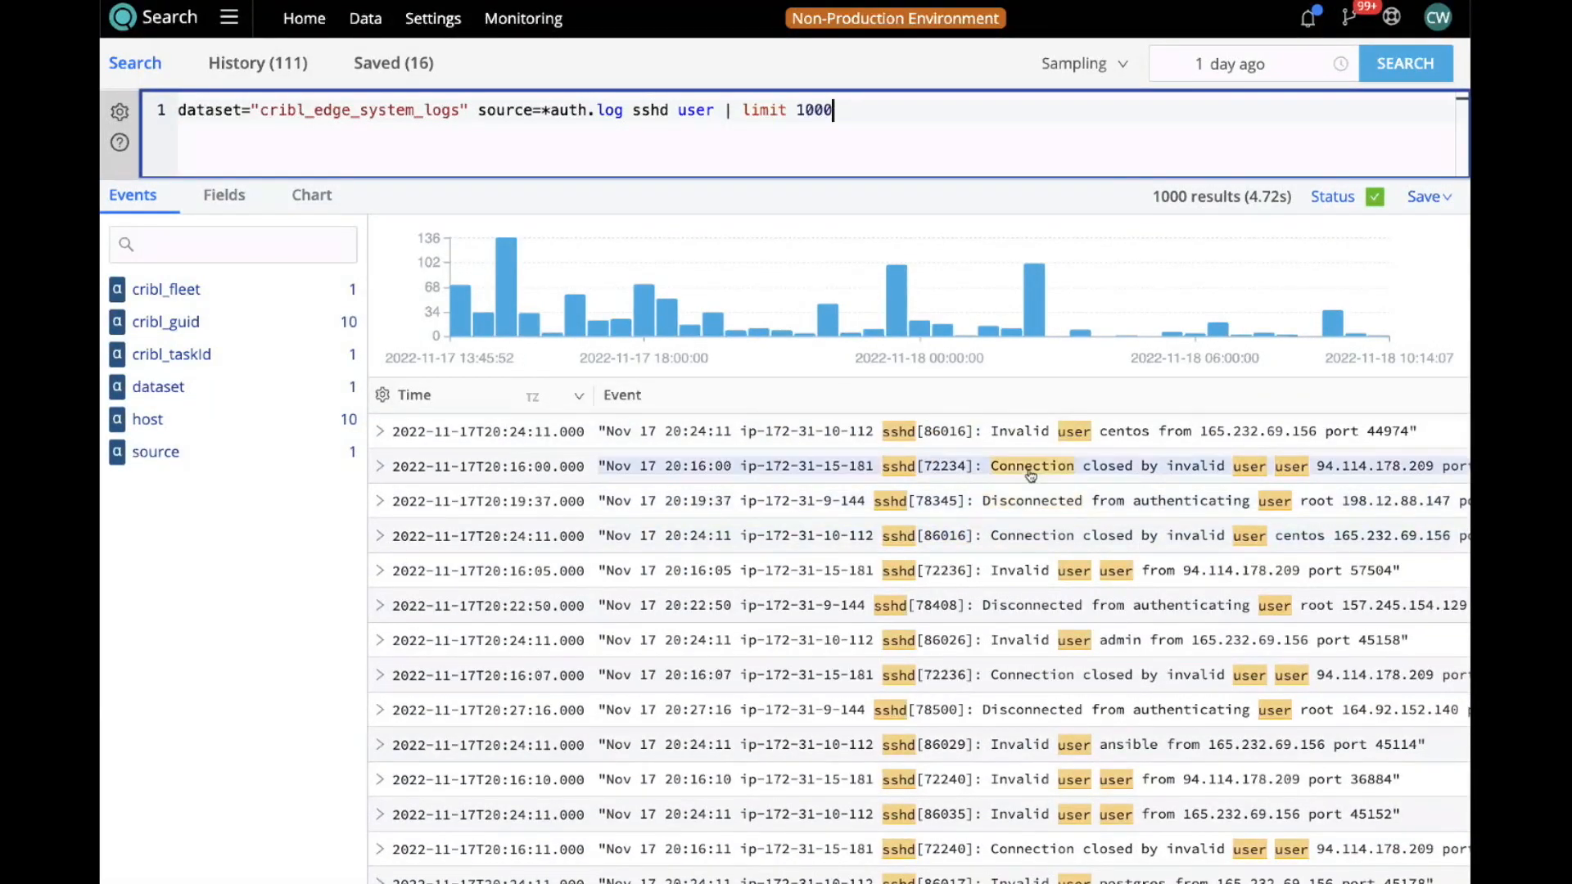
{"action": "scroll", "coordinate": [1031, 475], "scroll_direction": "down", "scroll_amount": 1}
{"action": "scroll", "coordinate": [1031, 475], "scroll_direction": "down", "scroll_amount": 3}
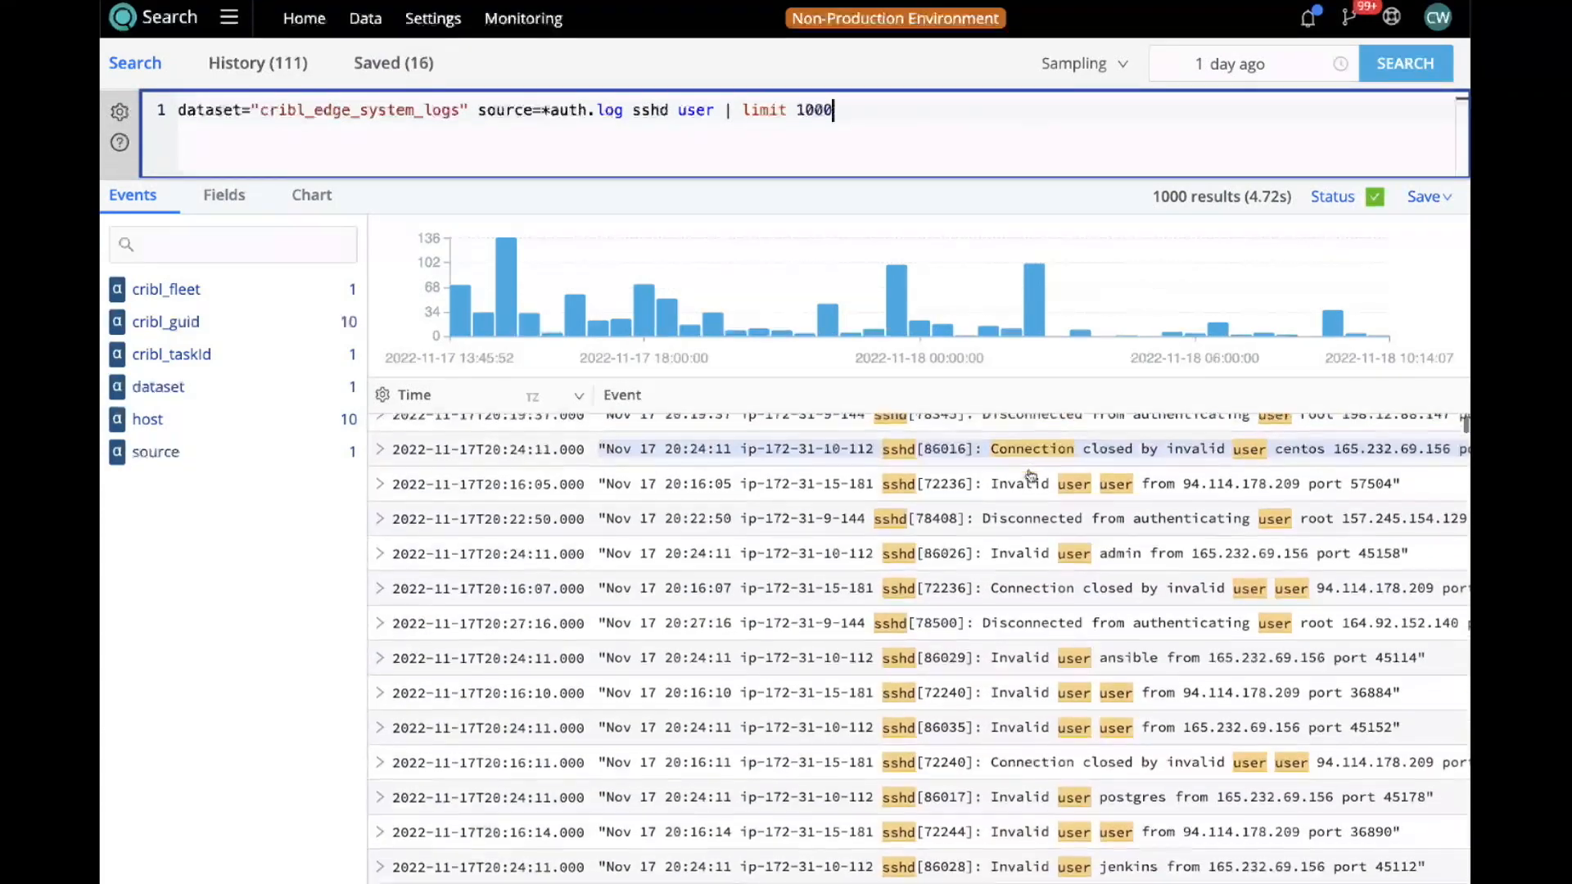
{"action": "scroll", "coordinate": [1031, 475], "scroll_direction": "down", "scroll_amount": 3}
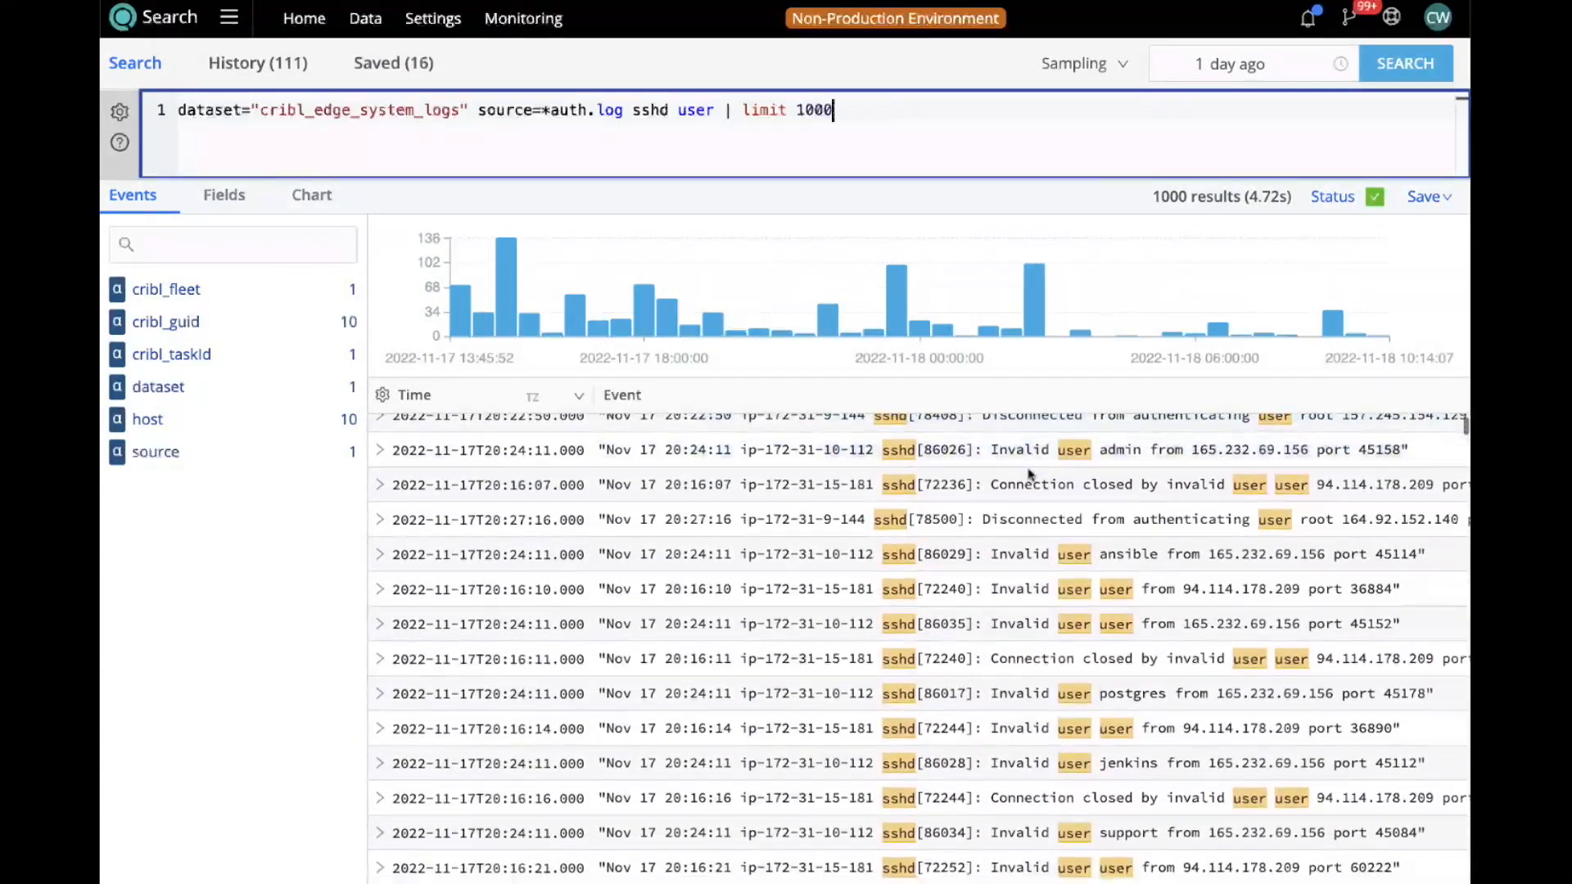
{"action": "scroll", "coordinate": [1031, 475], "scroll_direction": "down", "scroll_amount": 1}
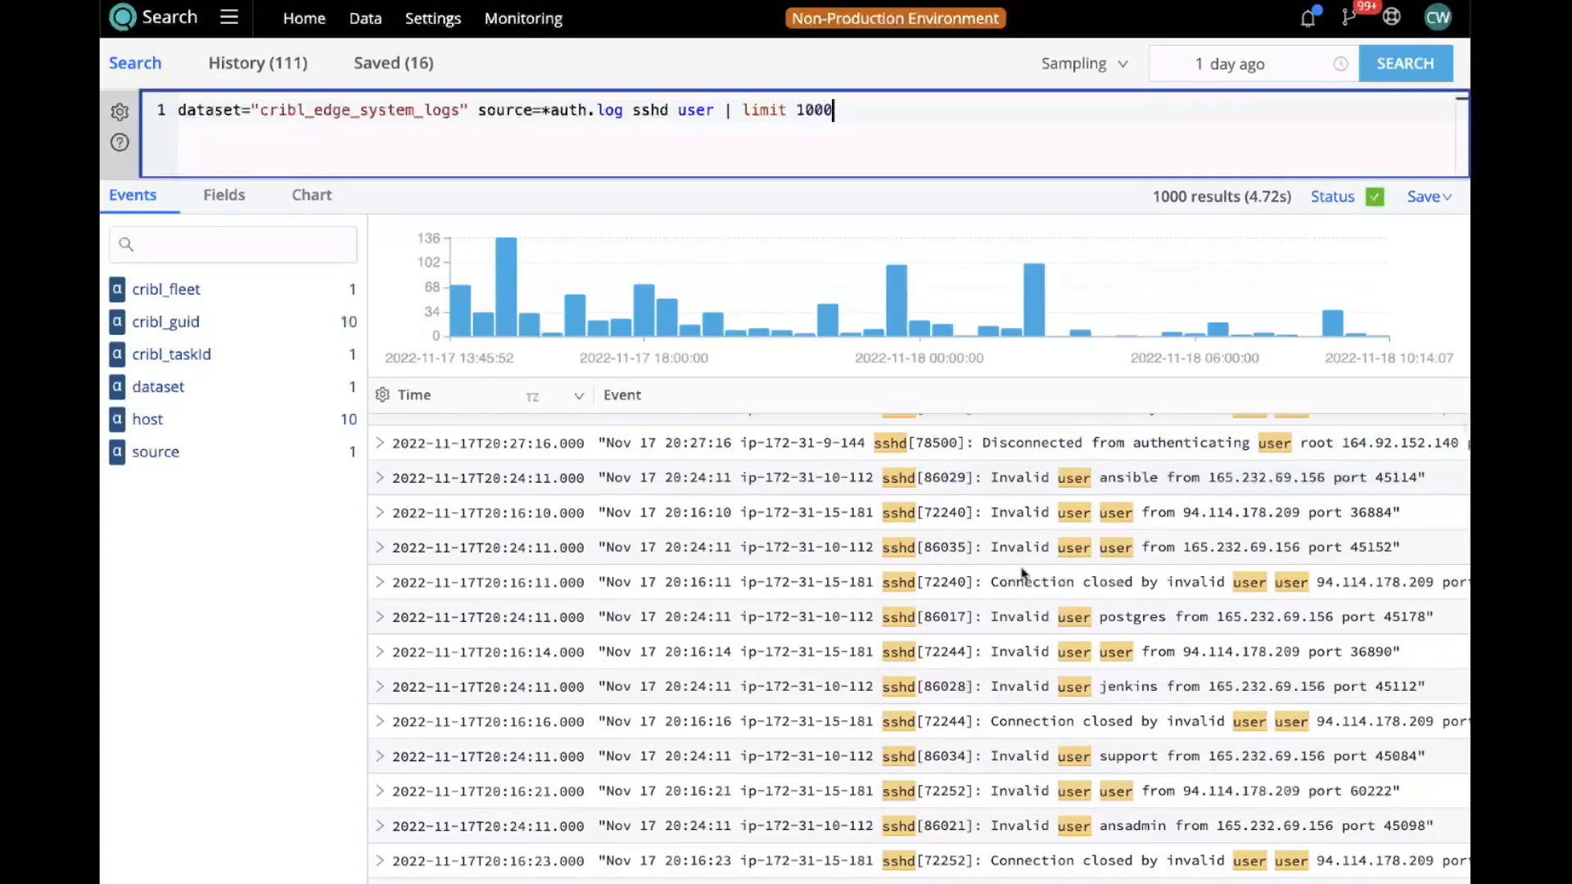
{"action": "scroll", "coordinate": [1022, 565], "scroll_direction": "down", "scroll_amount": 2}
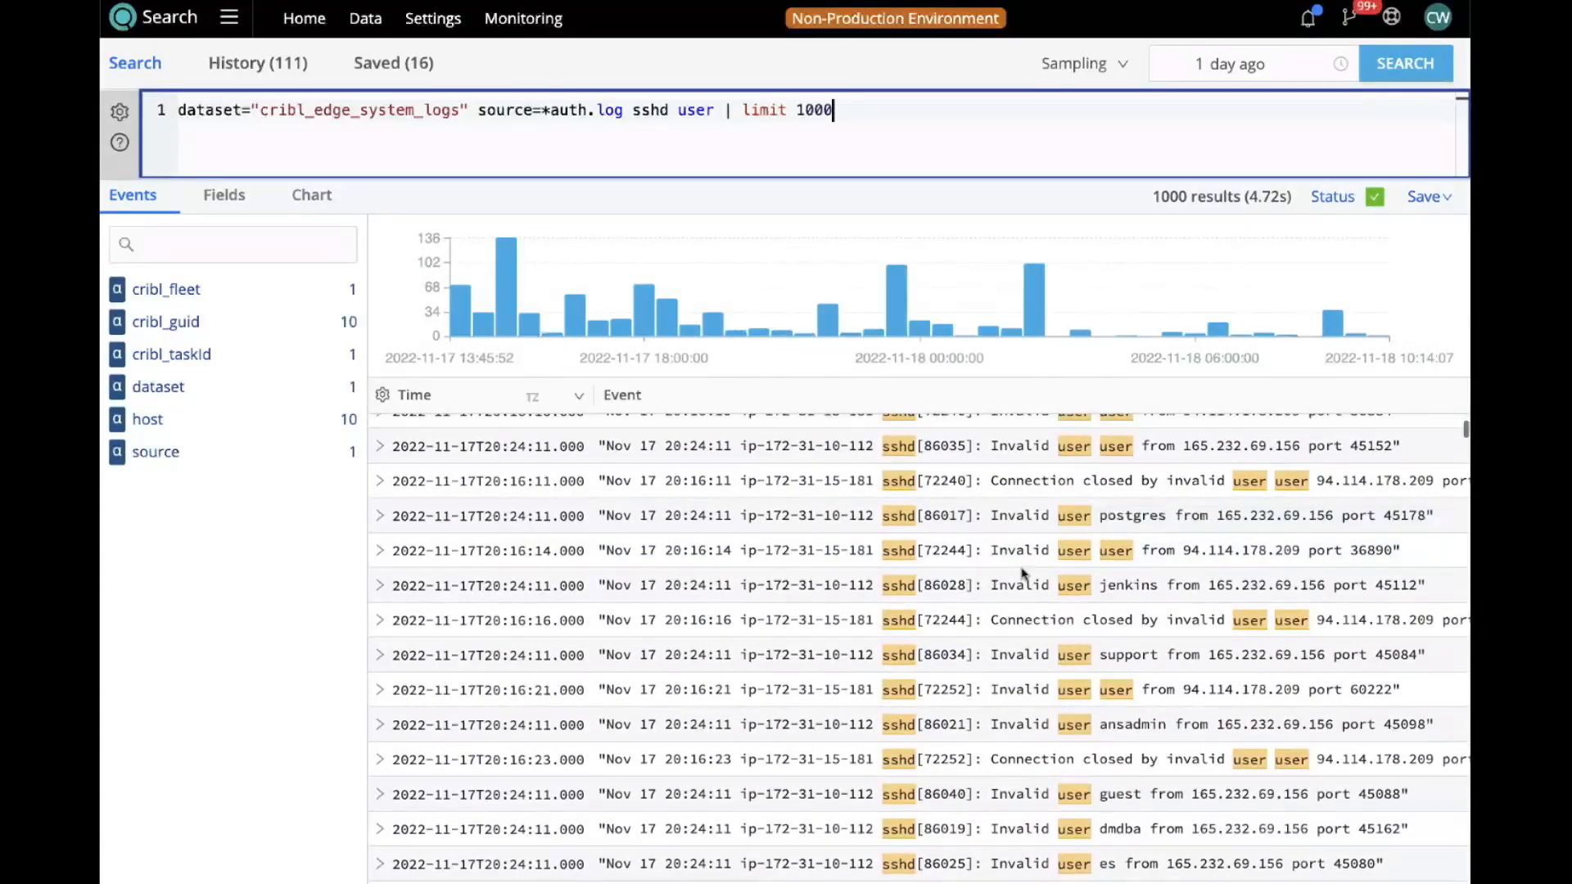
{"action": "scroll", "coordinate": [1022, 573], "scroll_direction": "up", "scroll_amount": 10}
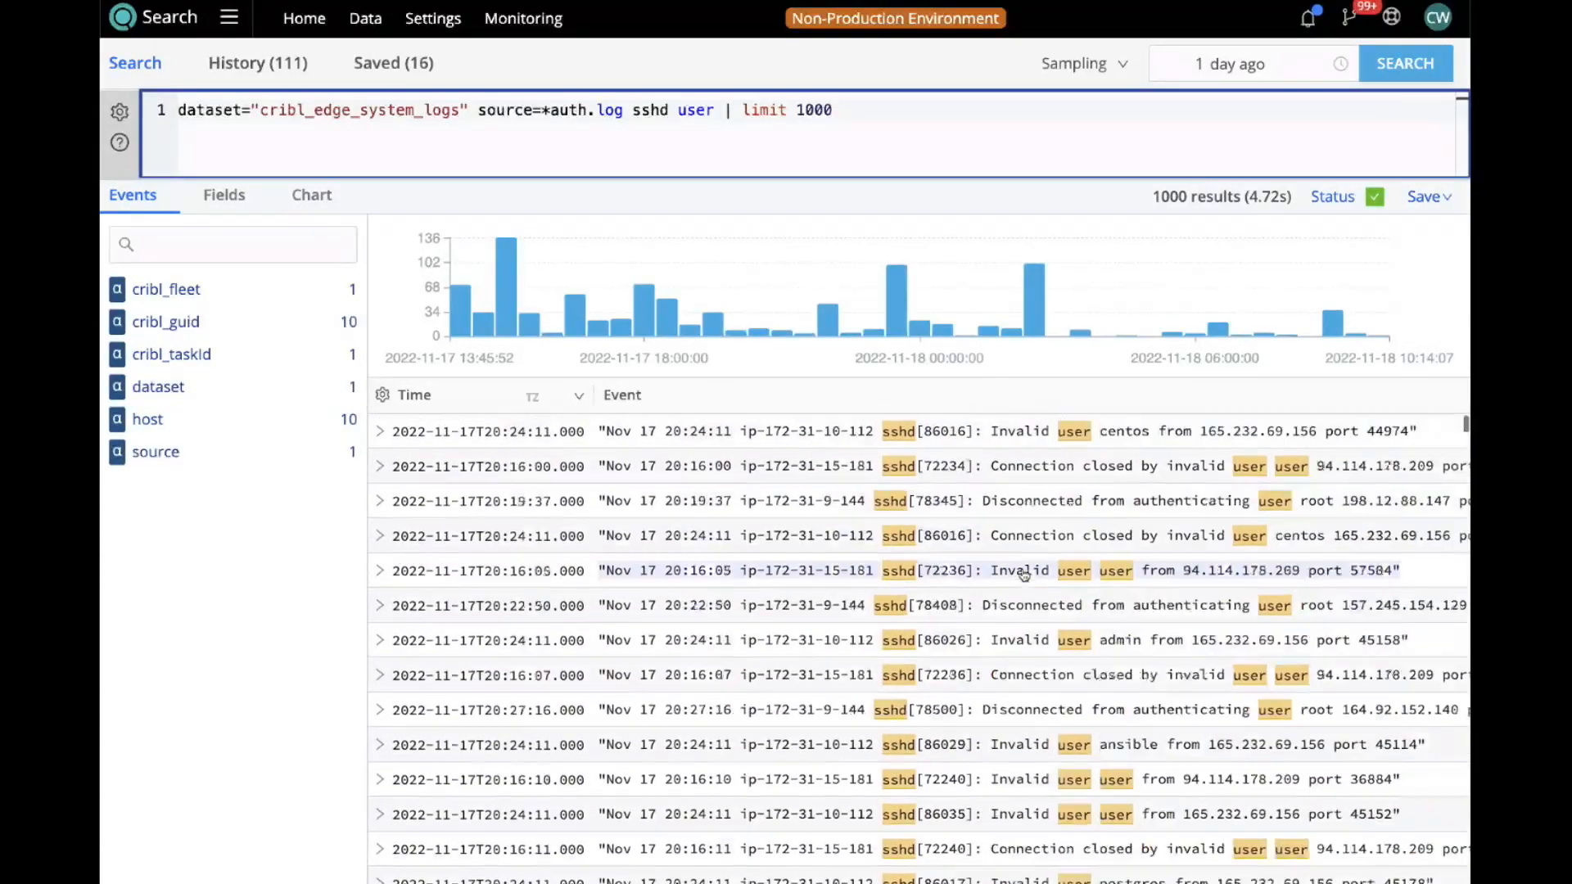
{"action": "left_click", "coordinate": [663, 434]}
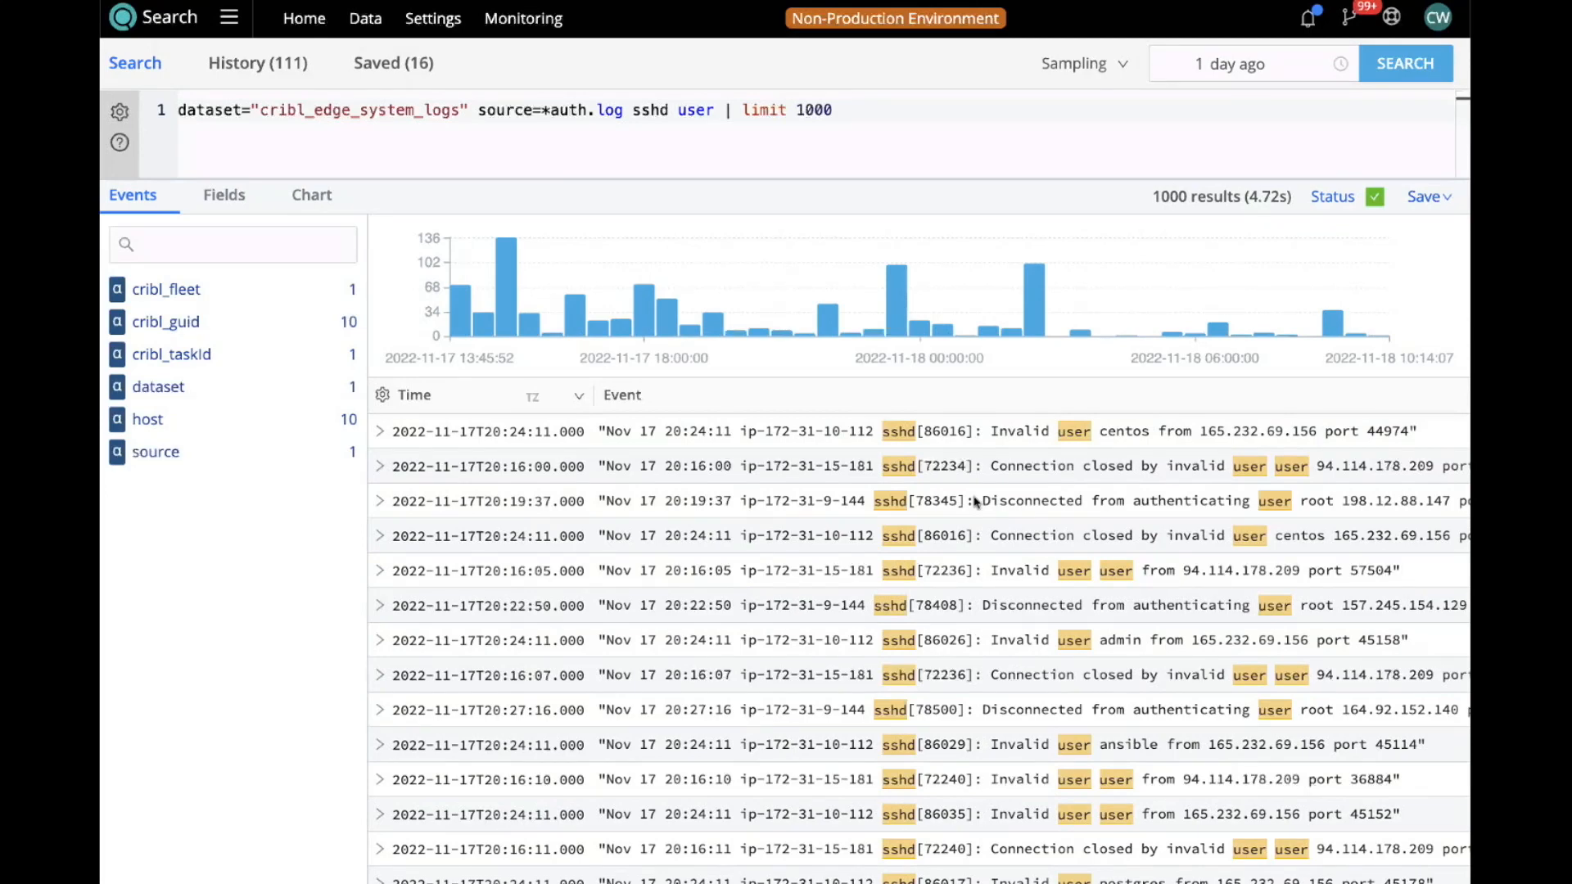
{"action": "scroll", "coordinate": [974, 501], "scroll_direction": "down", "scroll_amount": 3}
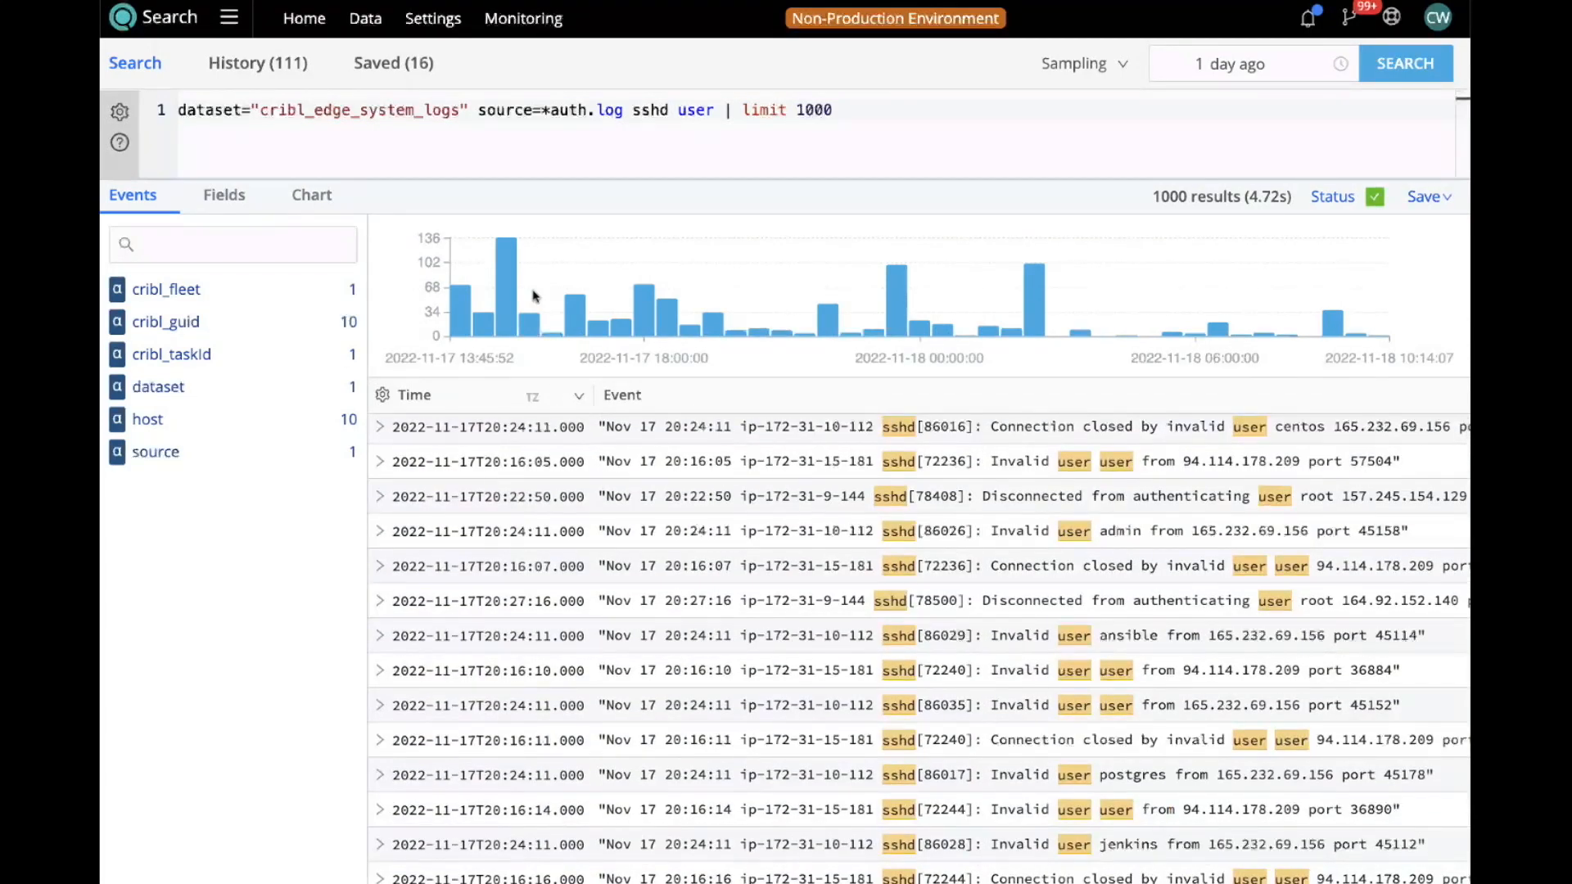
Show the events behind the tallest histogram bar and examine their invalid user names and source addresses.
{"action": "left_click", "coordinate": [506, 300]}
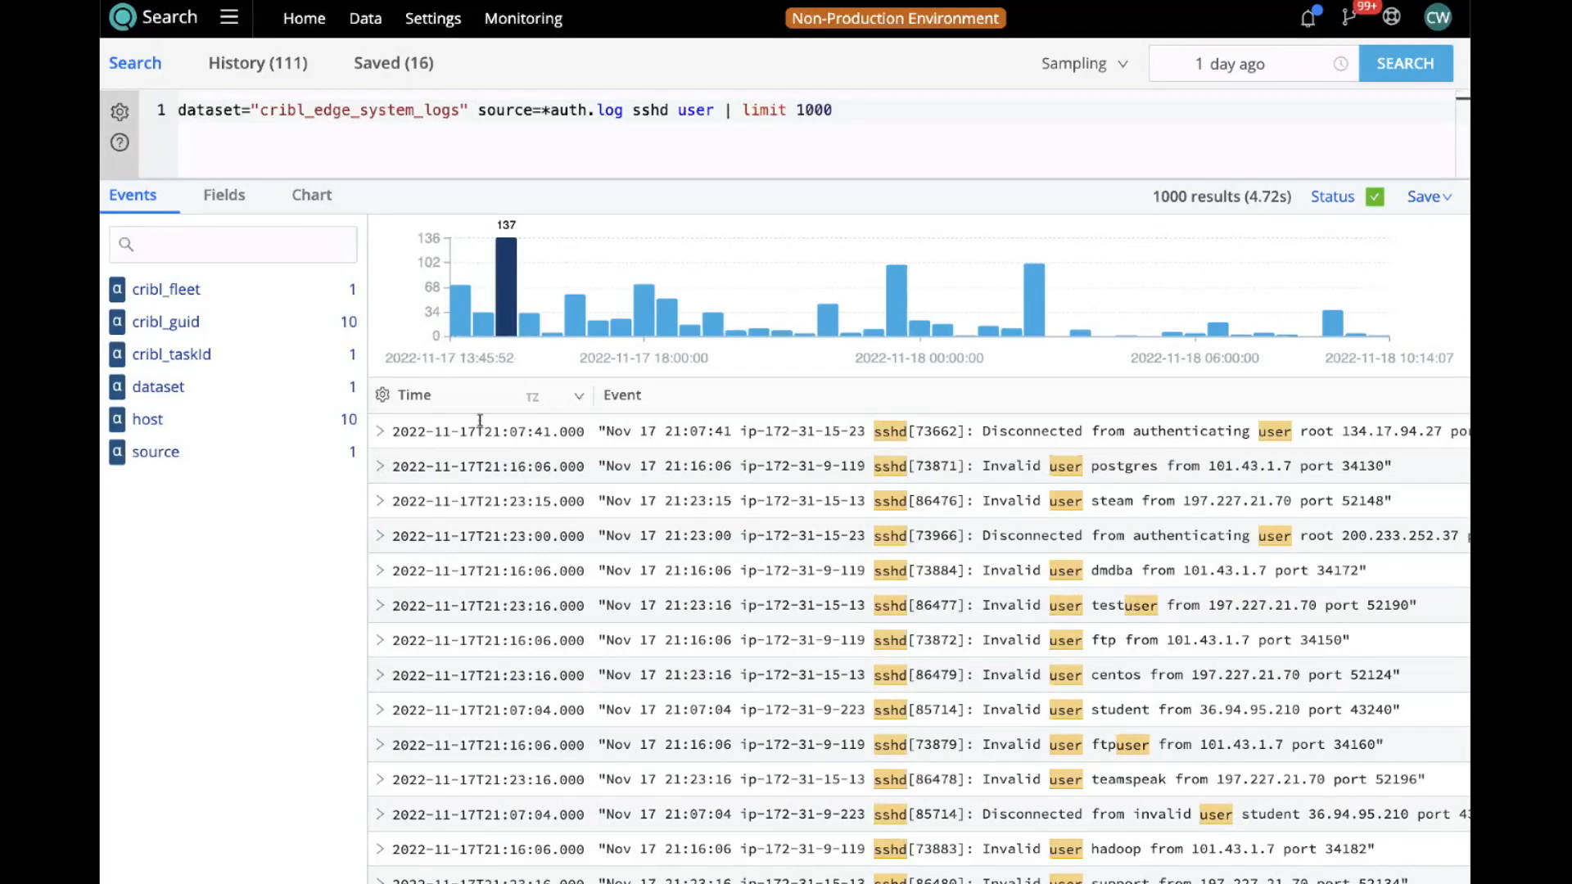
{"action": "scroll", "coordinate": [811, 574], "scroll_direction": "down", "scroll_amount": 2}
{"action": "scroll", "coordinate": [816, 584], "scroll_direction": "down", "scroll_amount": 2}
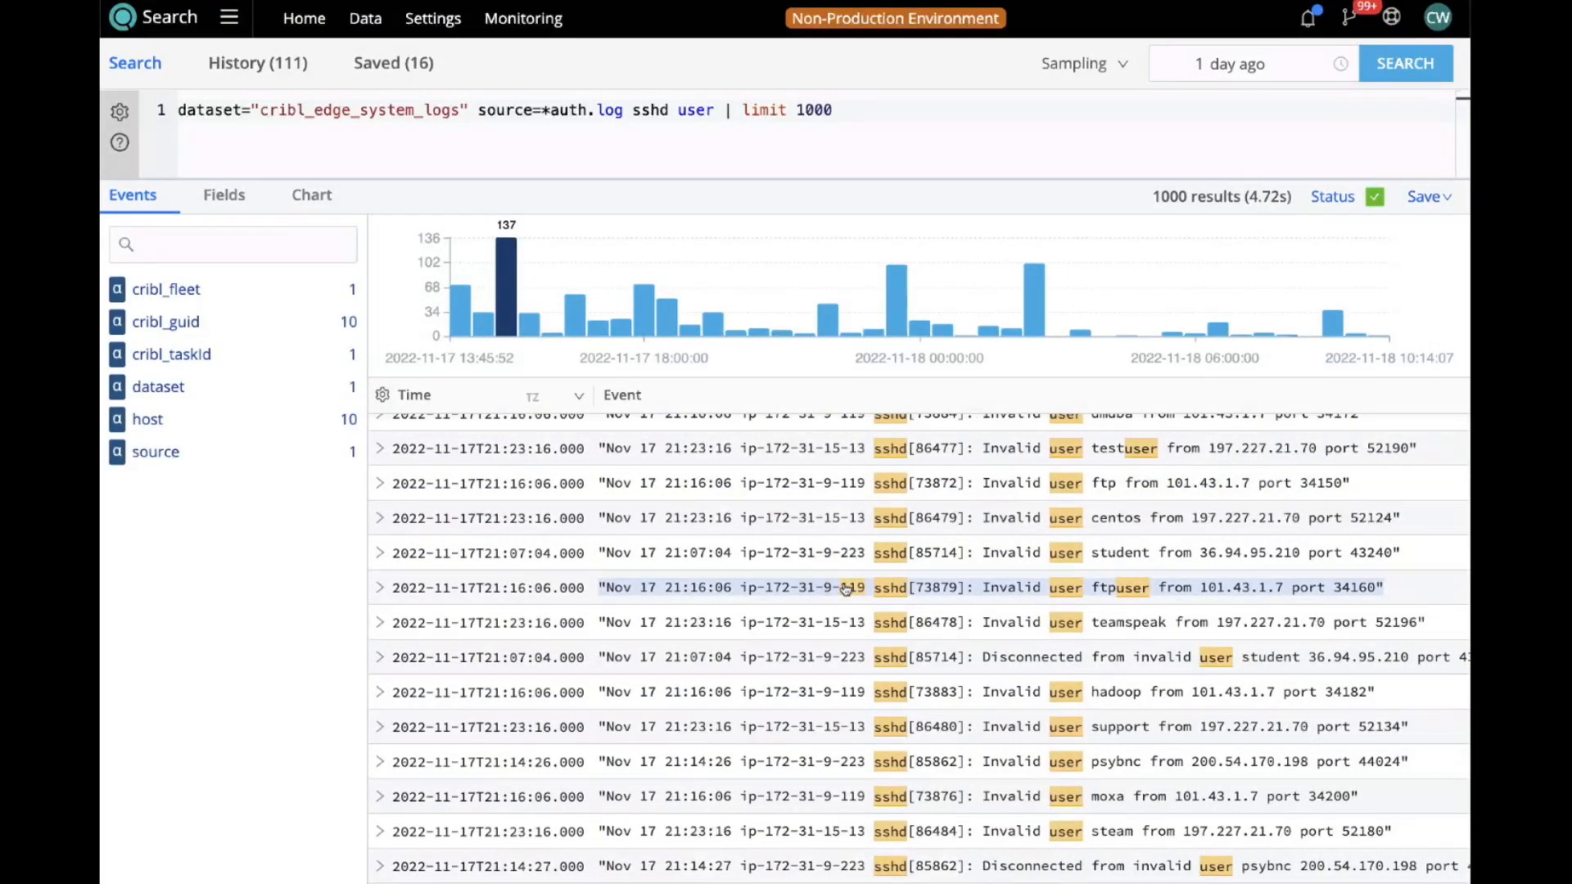
{"action": "scroll", "coordinate": [961, 542], "scroll_direction": "down", "scroll_amount": 3}
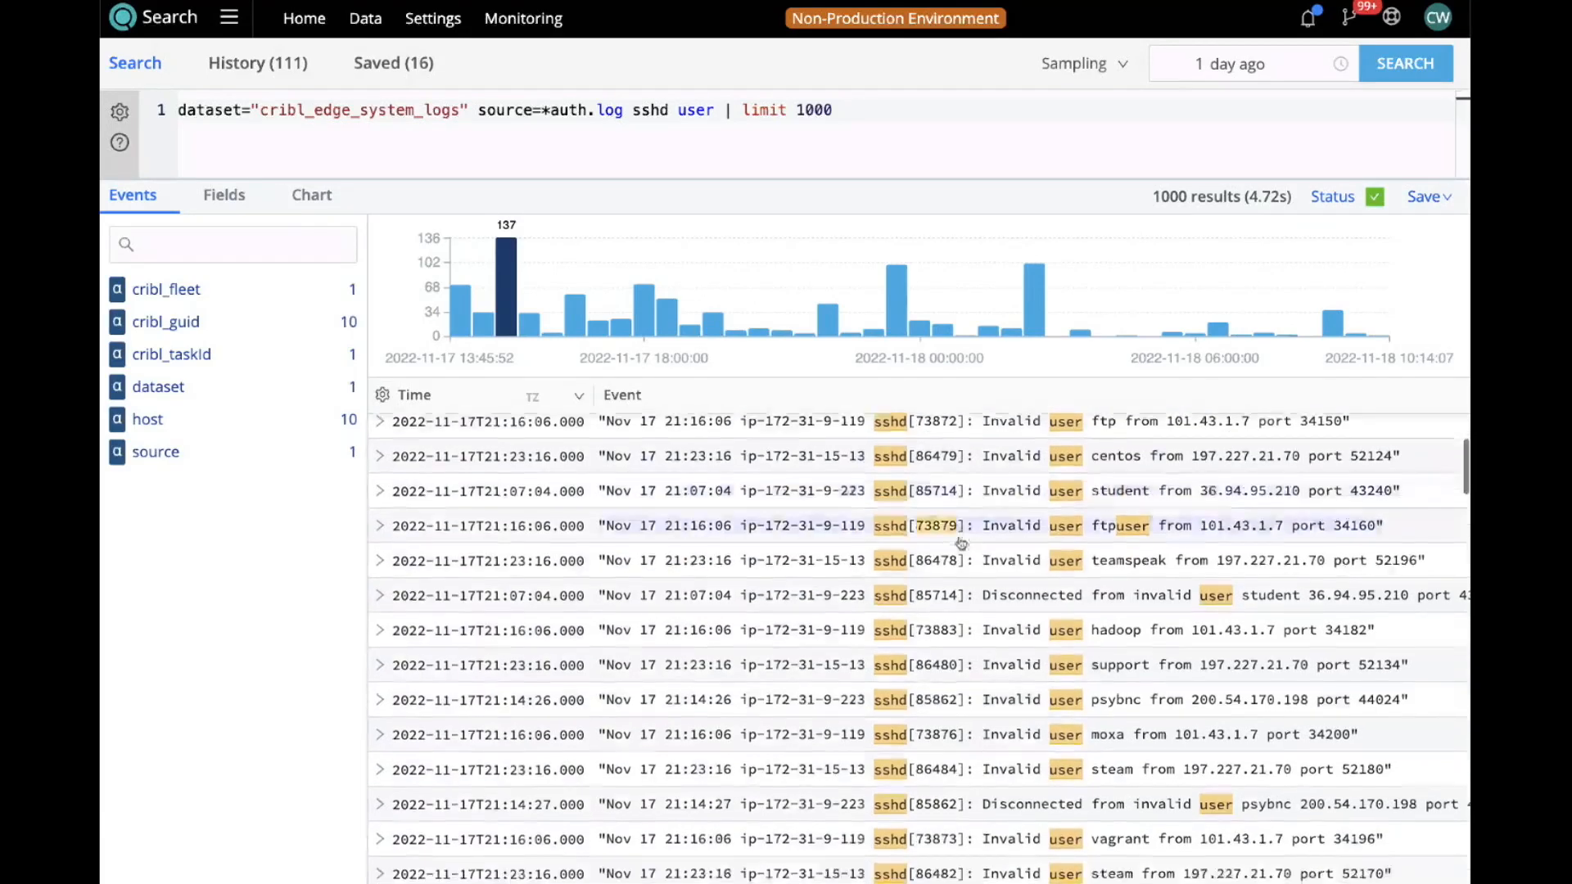
{"action": "scroll", "coordinate": [960, 544], "scroll_direction": "down", "scroll_amount": 1}
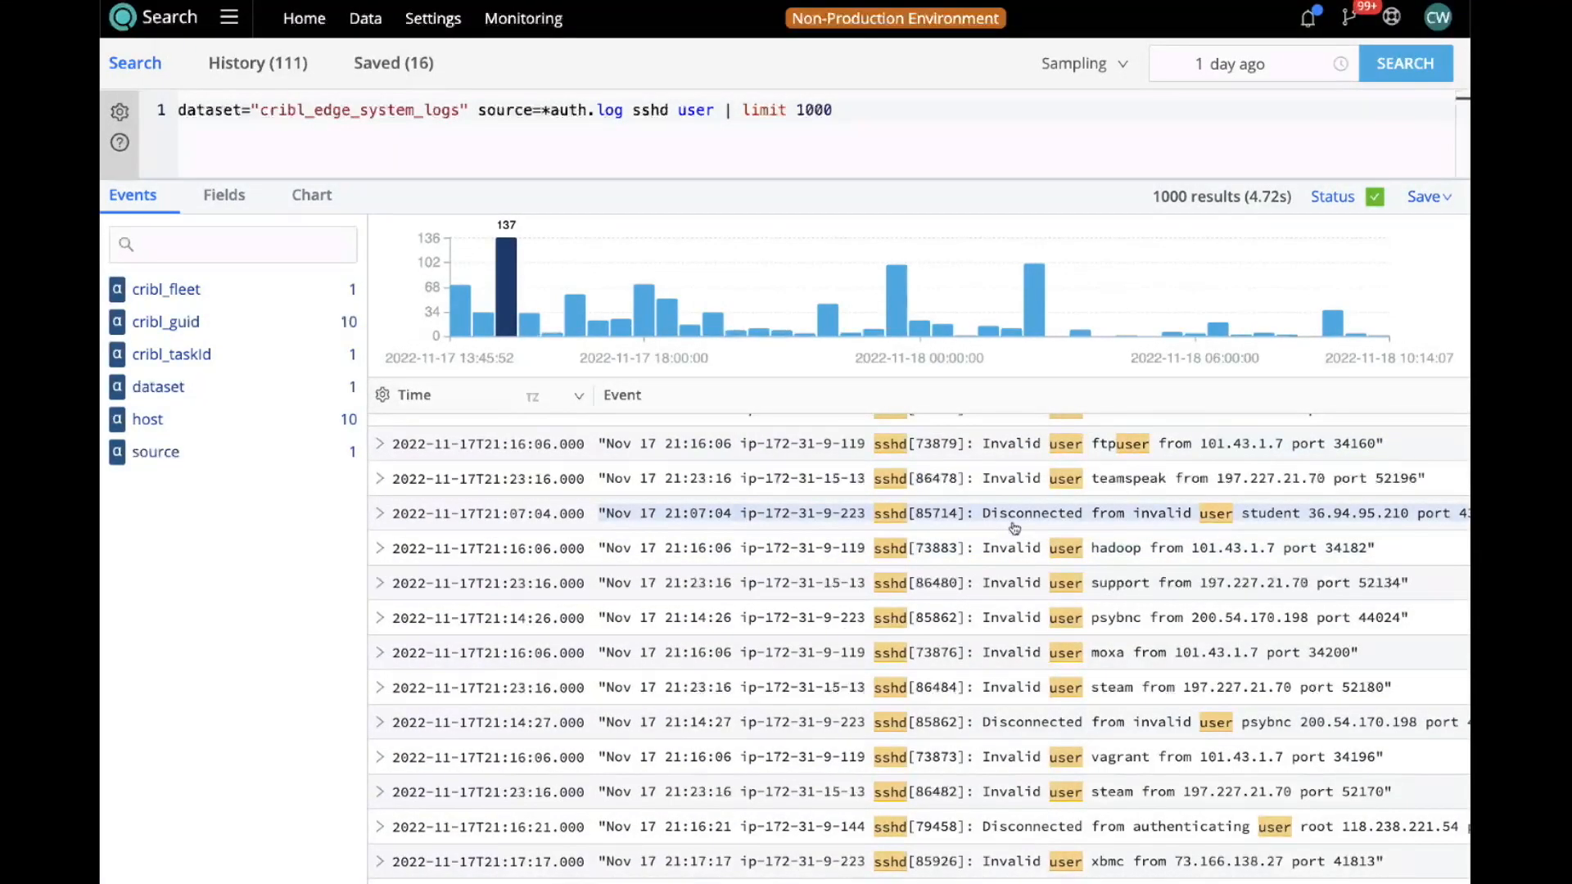
{"action": "scroll", "coordinate": [1015, 528], "scroll_direction": "down", "scroll_amount": 2}
{"action": "scroll", "coordinate": [1015, 528], "scroll_direction": "down", "scroll_amount": 2}
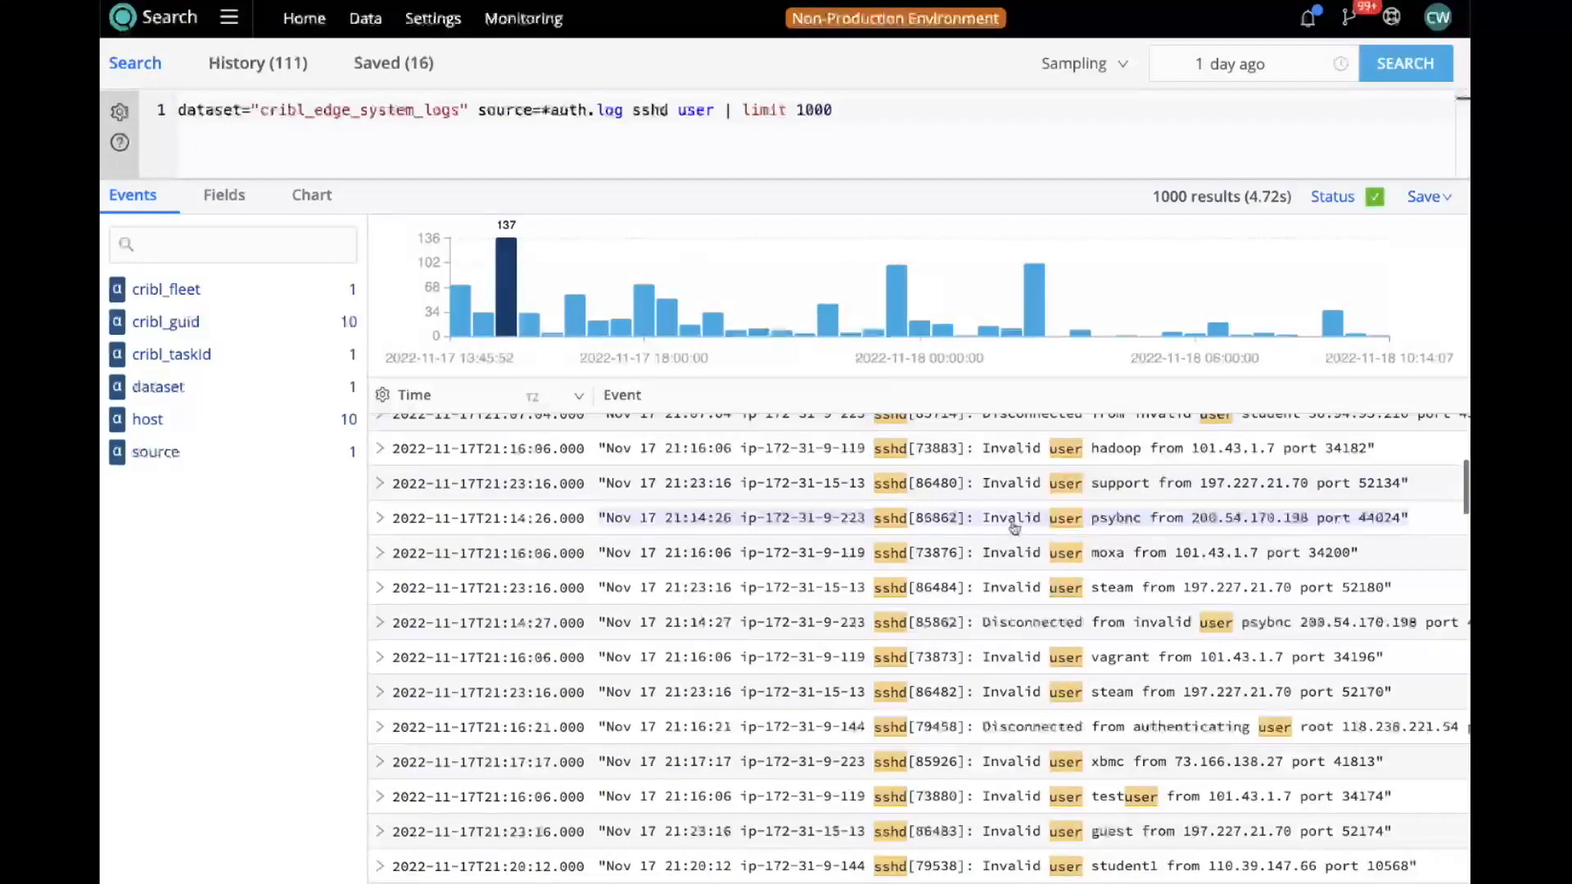
{"action": "scroll", "coordinate": [1015, 528], "scroll_direction": "down", "scroll_amount": 1}
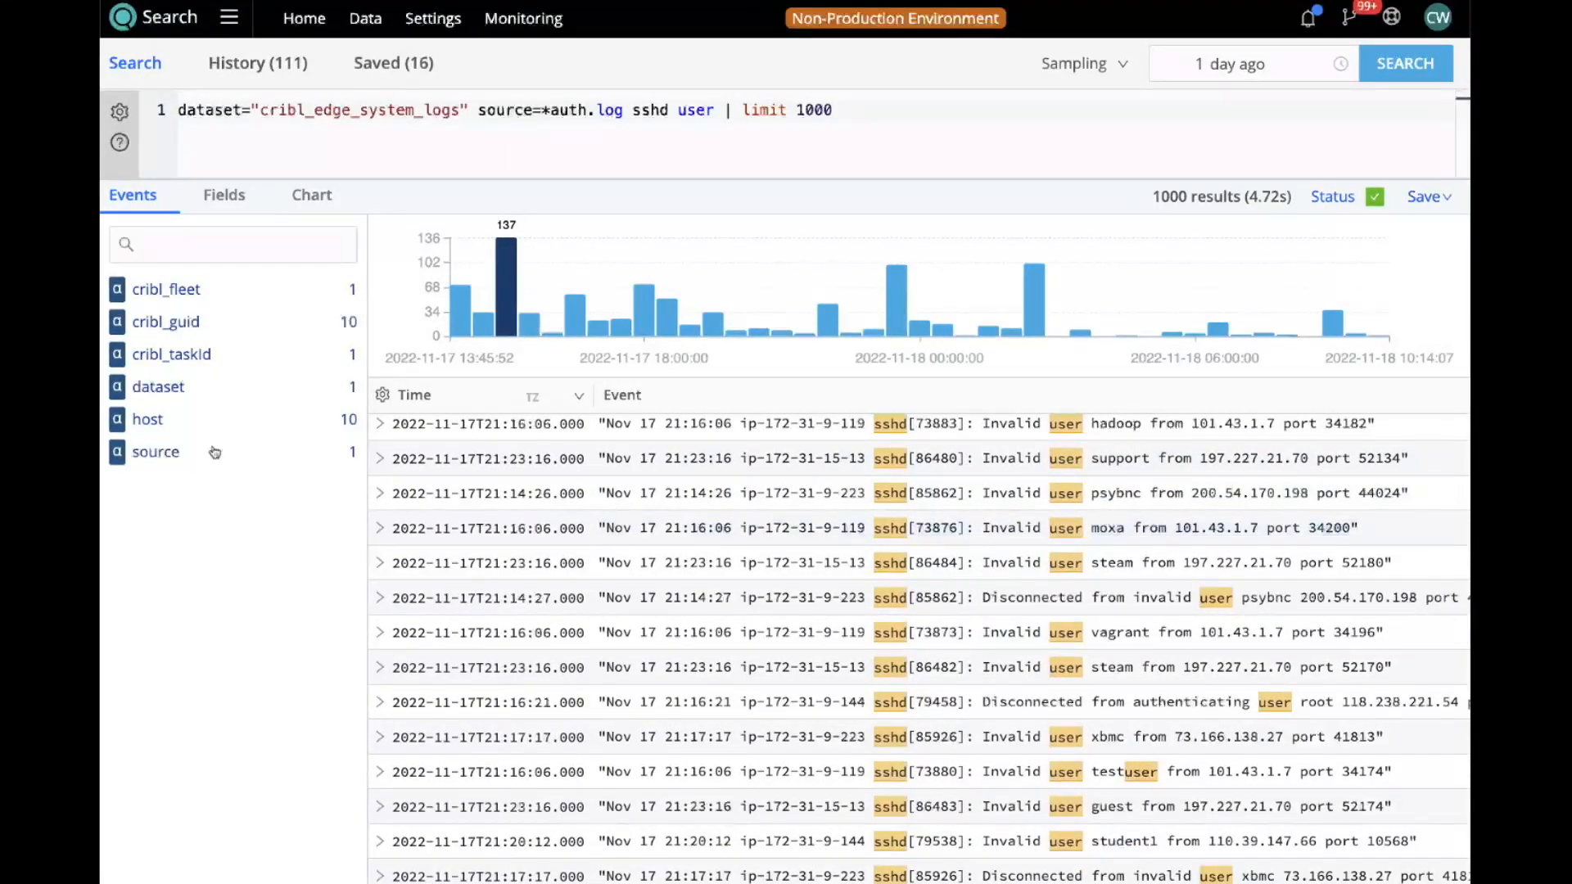
{"action": "left_click", "coordinate": [136, 431]}
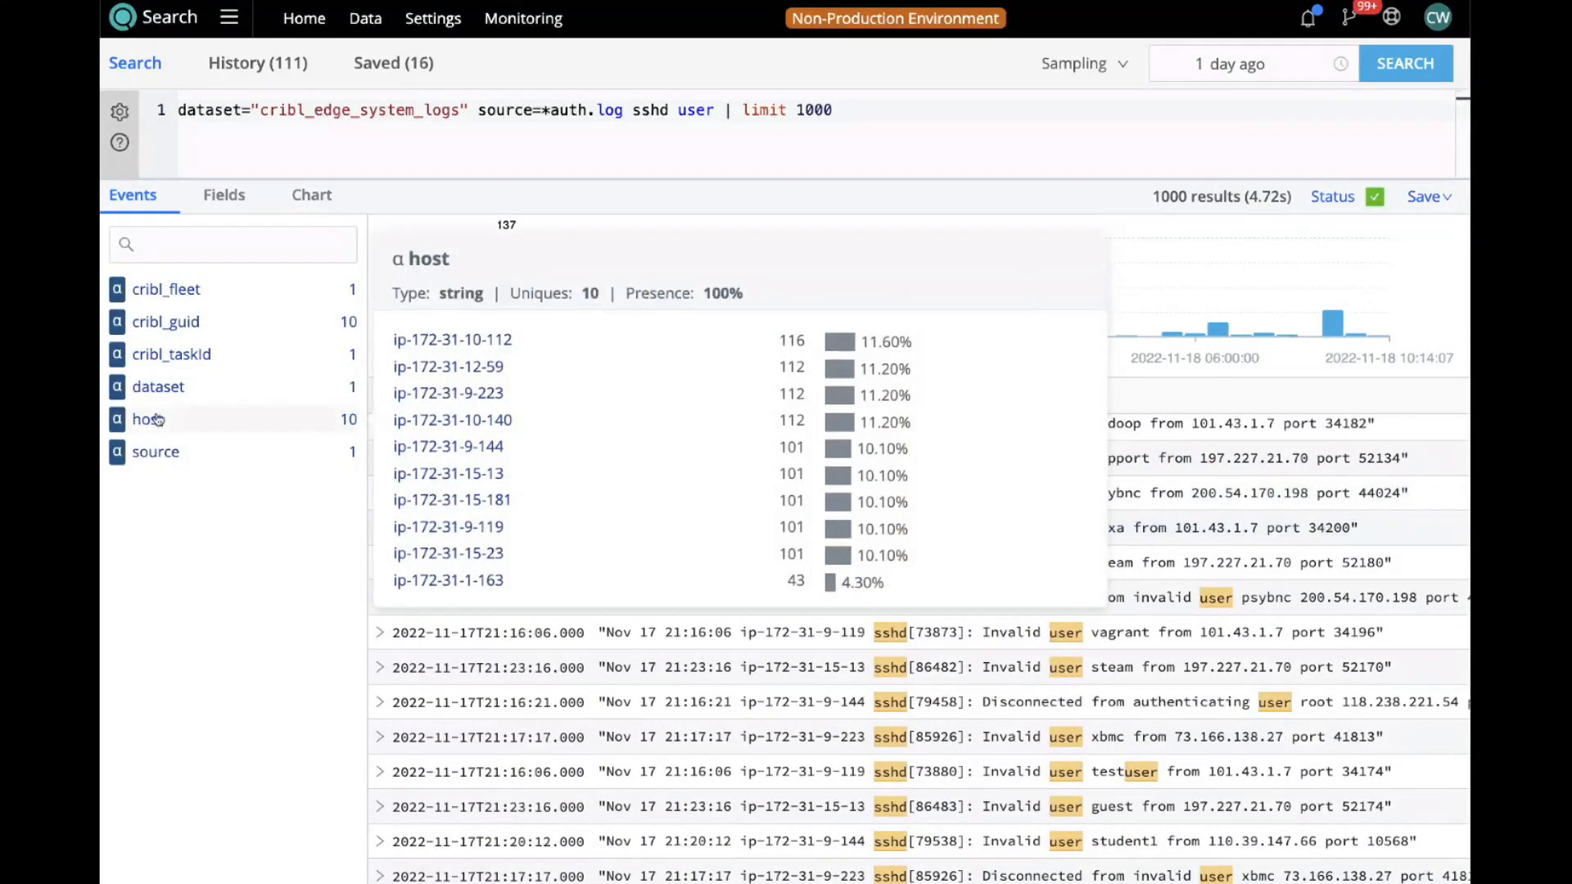
{"action": "left_click", "coordinate": [426, 341]}
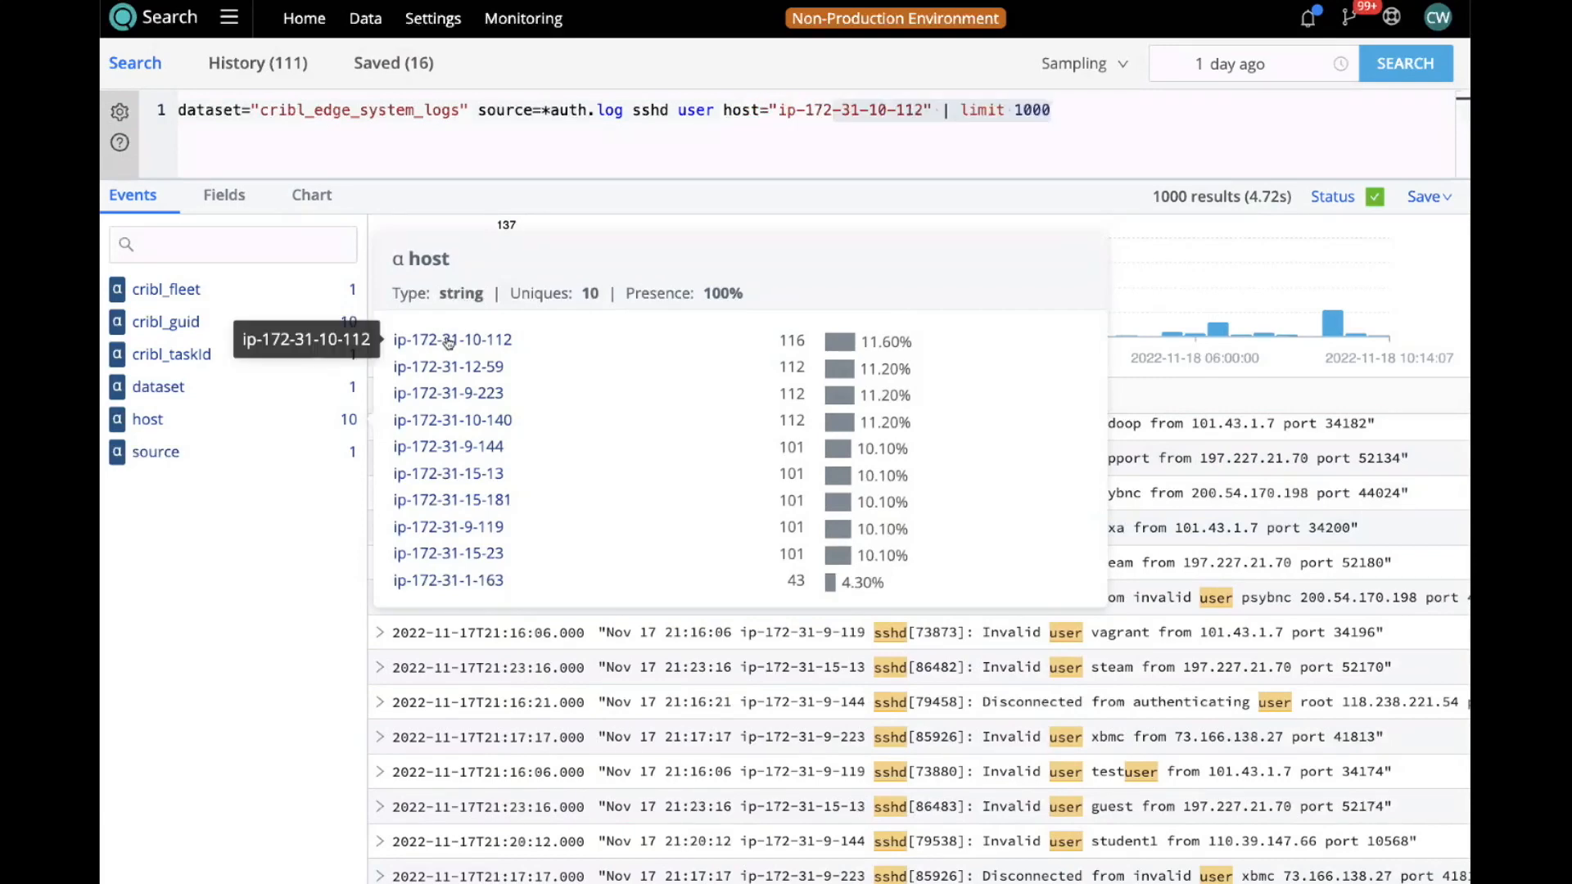
{"action": "double_click", "coordinate": [432, 344]}
{"action": "left_click", "coordinate": [1242, 119]}
{"action": "key", "text": "Return"}
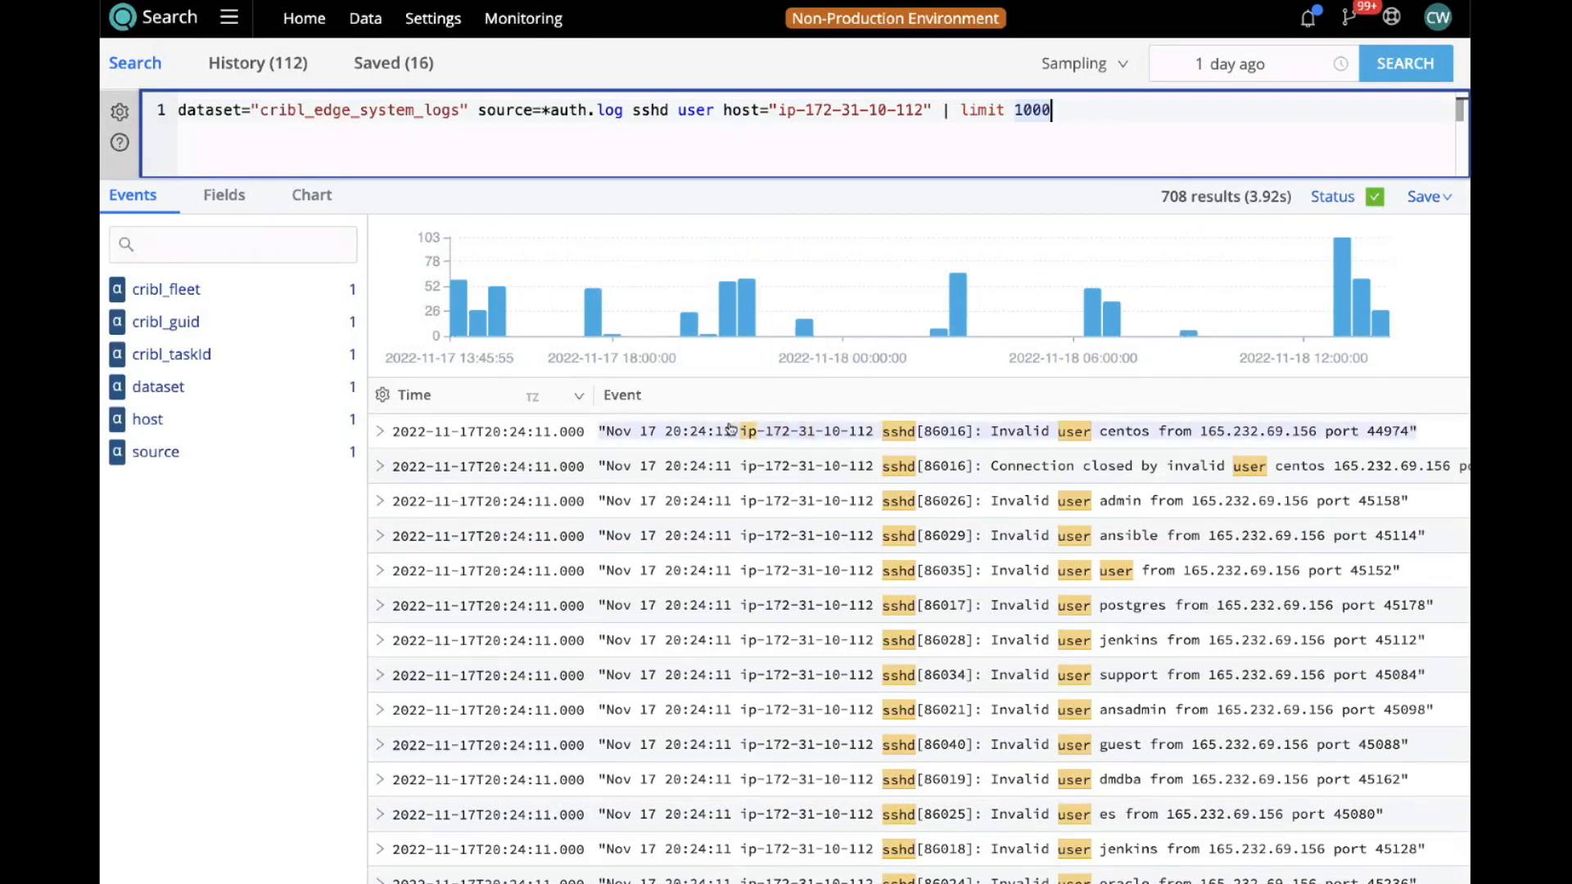
Expand the first event and the sshd[86026] event, and open the latter's host in Cribl Edge.
{"action": "left_click", "coordinate": [380, 431]}
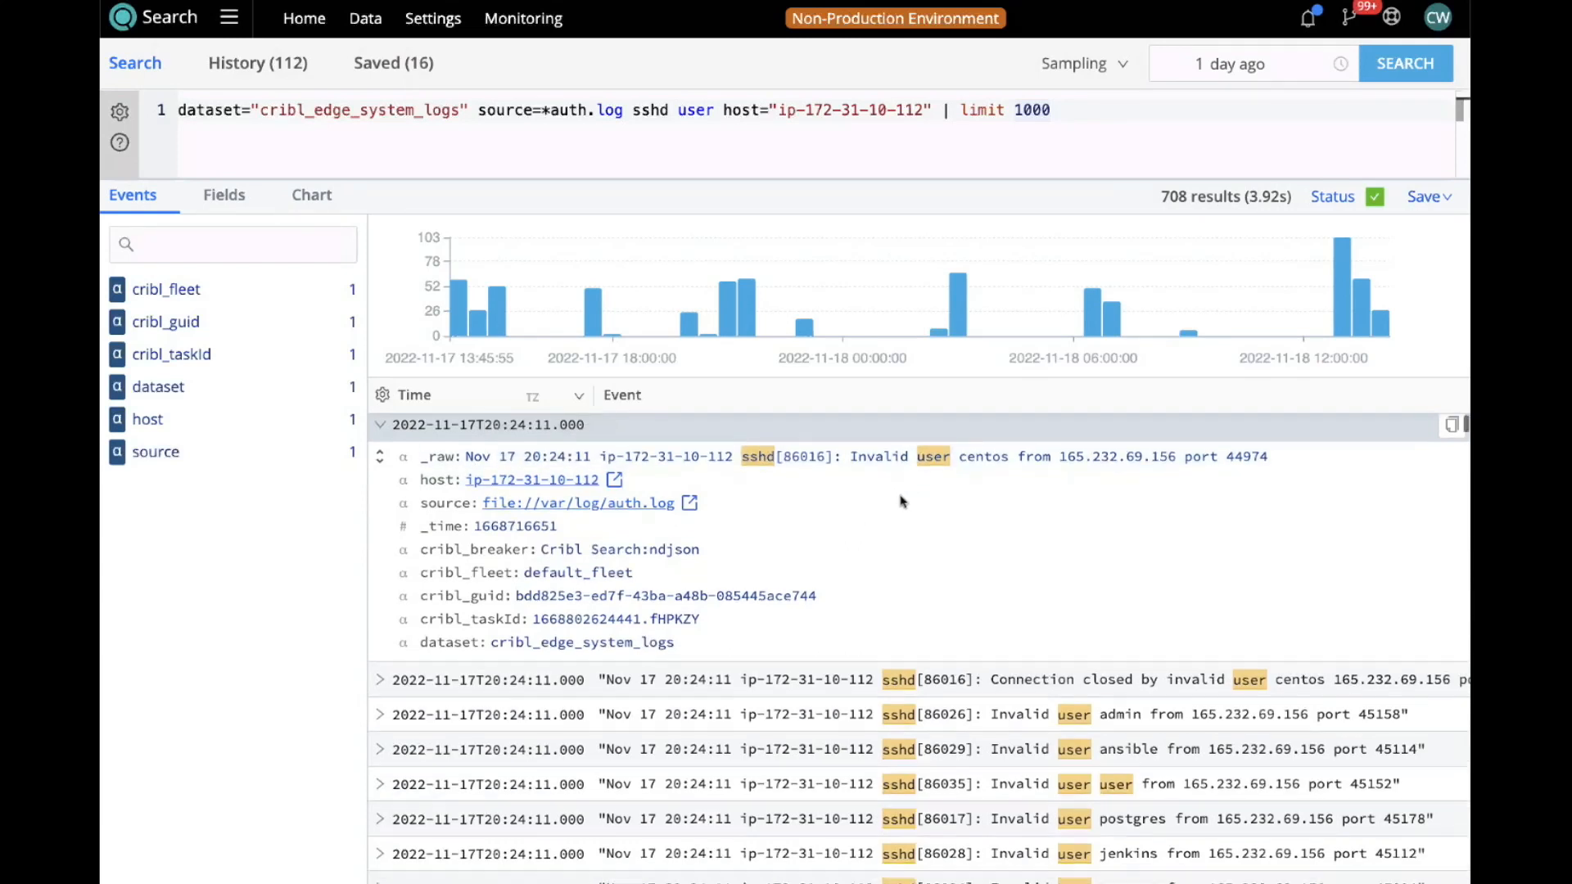
{"action": "scroll", "coordinate": [860, 557], "scroll_direction": "down", "scroll_amount": 2}
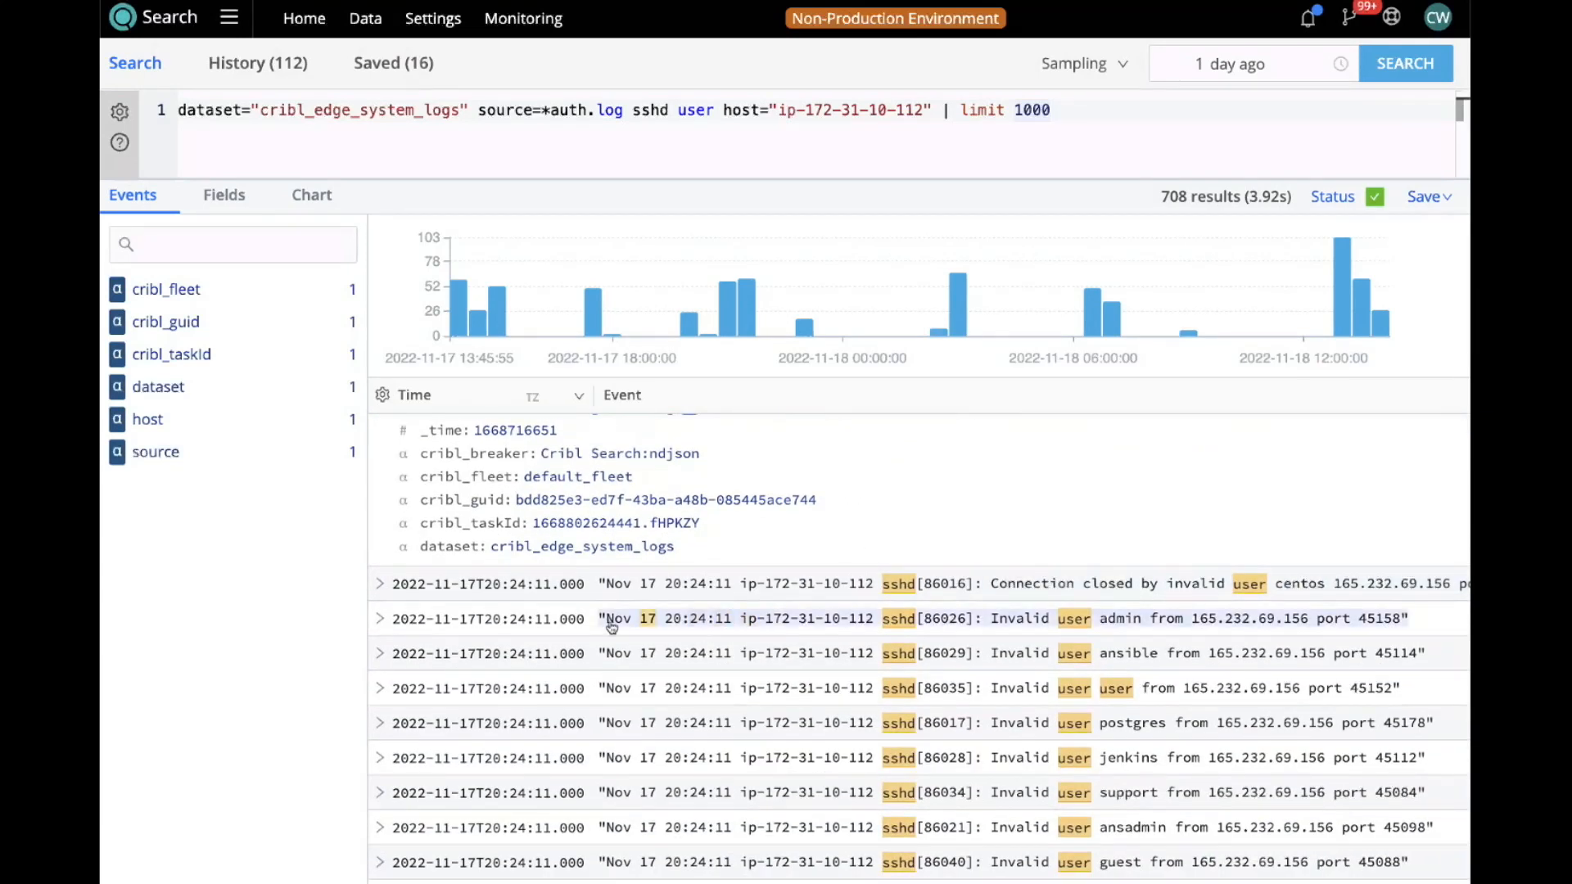
{"action": "left_click", "coordinate": [381, 620]}
{"action": "scroll", "coordinate": [565, 622], "scroll_direction": "down", "scroll_amount": 3}
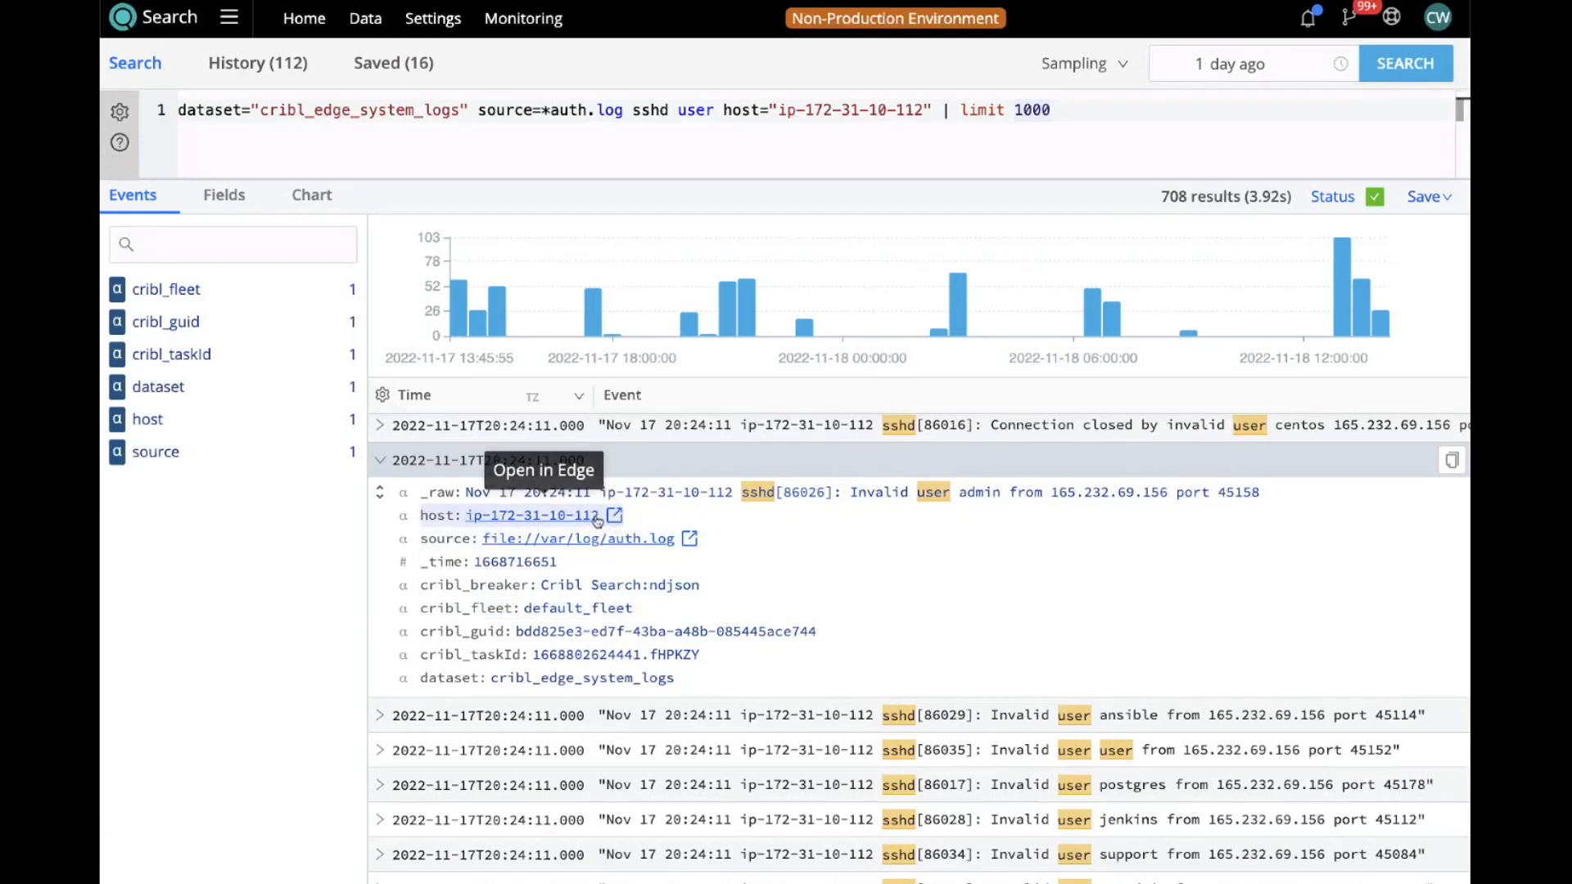
{"action": "left_click", "coordinate": [549, 520]}
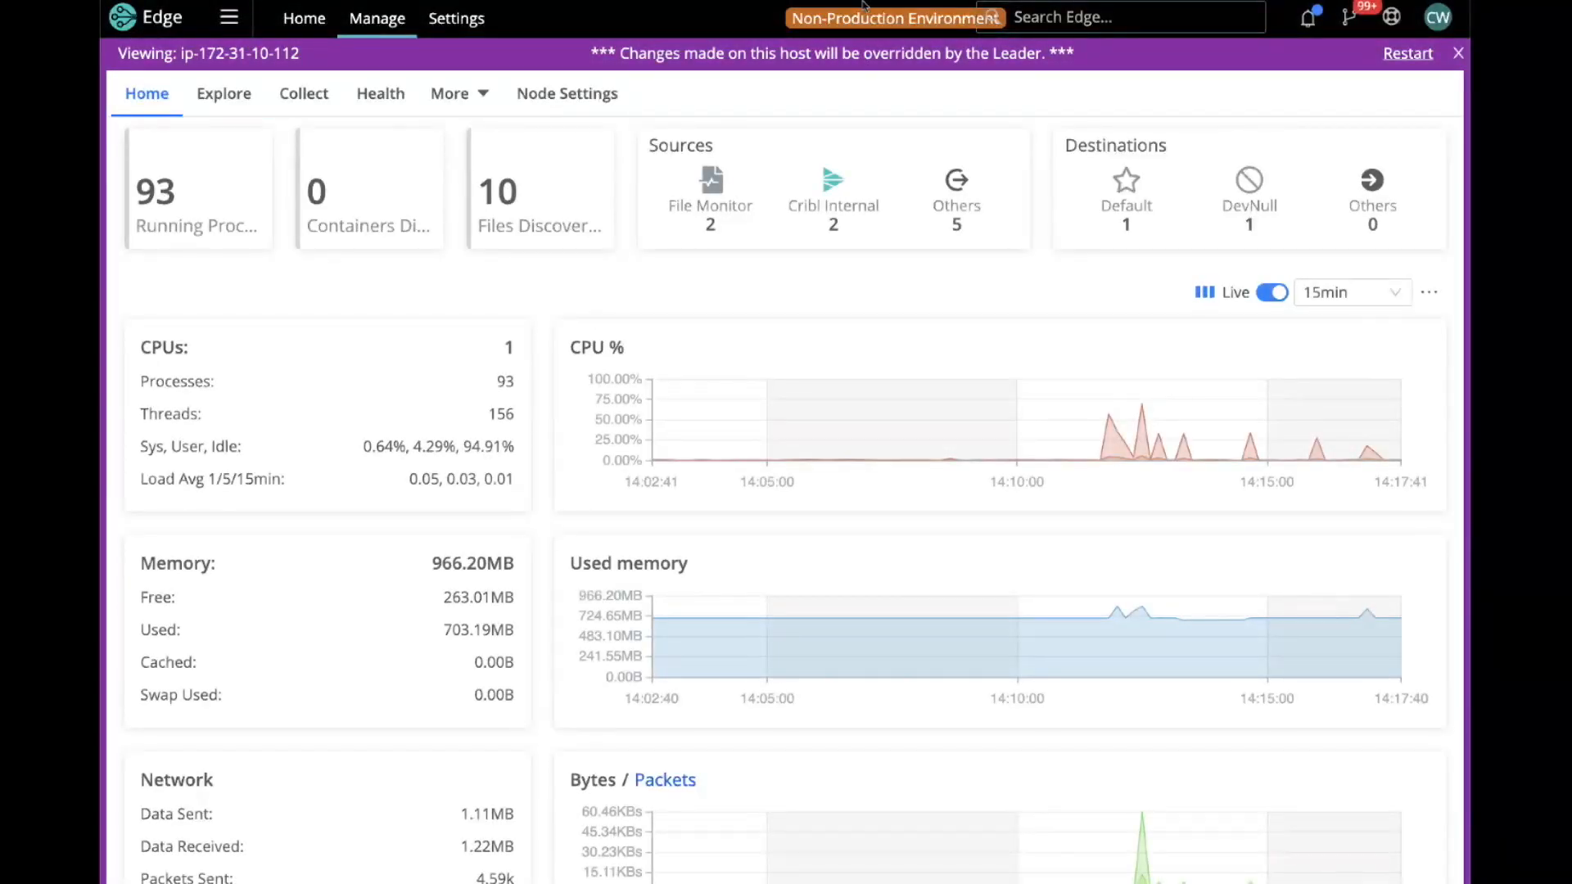
Explore the host's running processes, and open its list of discovered log files.
{"action": "left_click", "coordinate": [217, 94]}
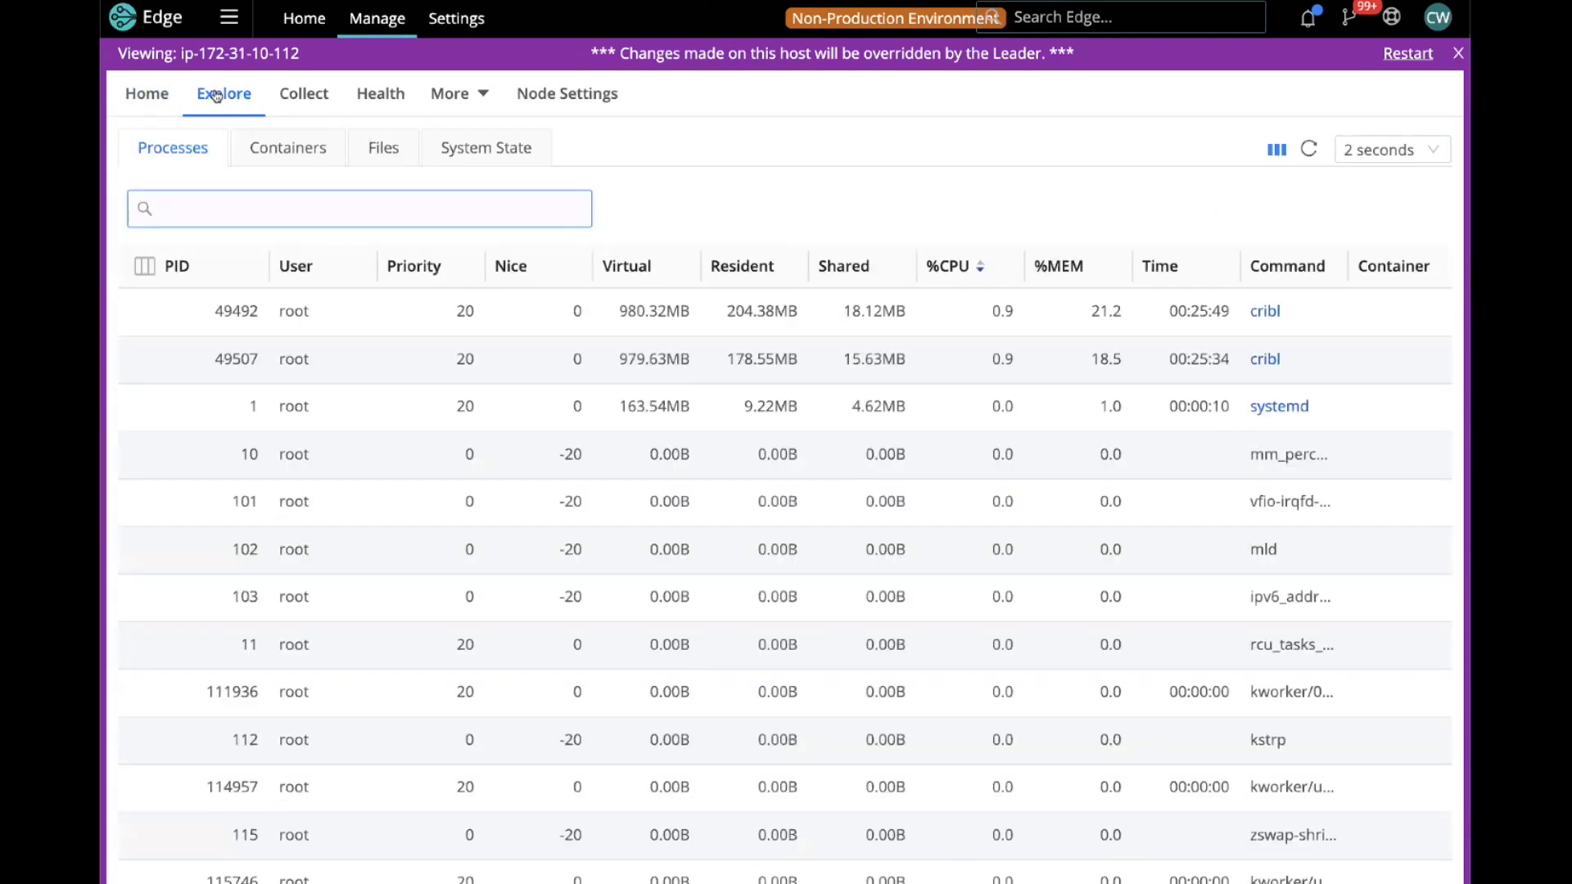
{"action": "scroll", "coordinate": [447, 347], "scroll_direction": "down", "scroll_amount": 1}
{"action": "scroll", "coordinate": [448, 348], "scroll_direction": "up", "scroll_amount": 2}
{"action": "right_click", "coordinate": [393, 156]}
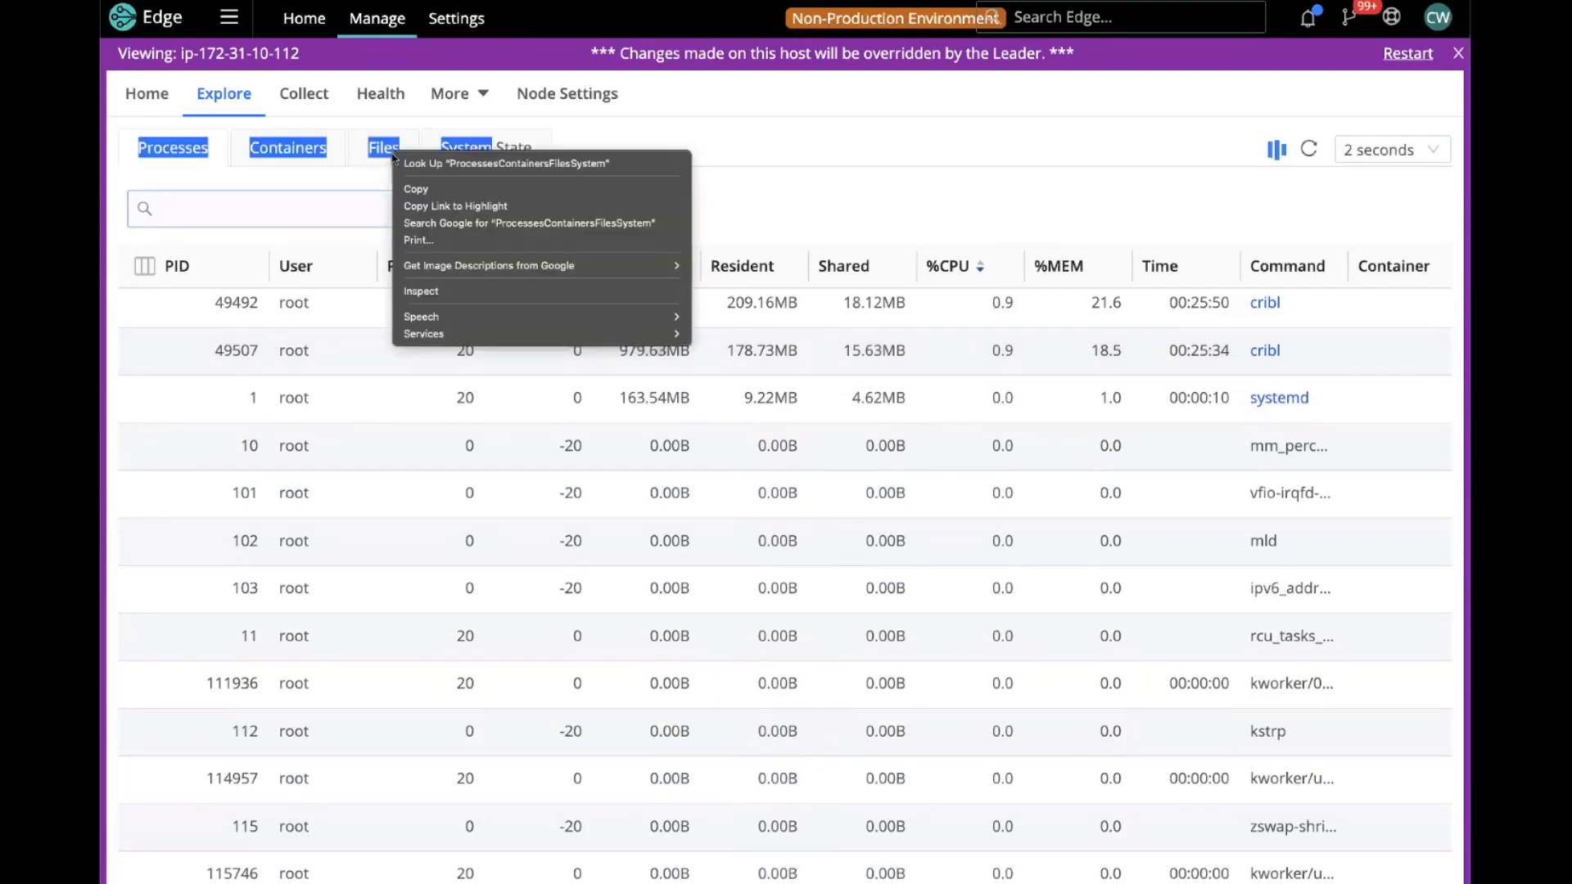
{"action": "left_click", "coordinate": [381, 158]}
{"action": "left_click", "coordinate": [381, 158]}
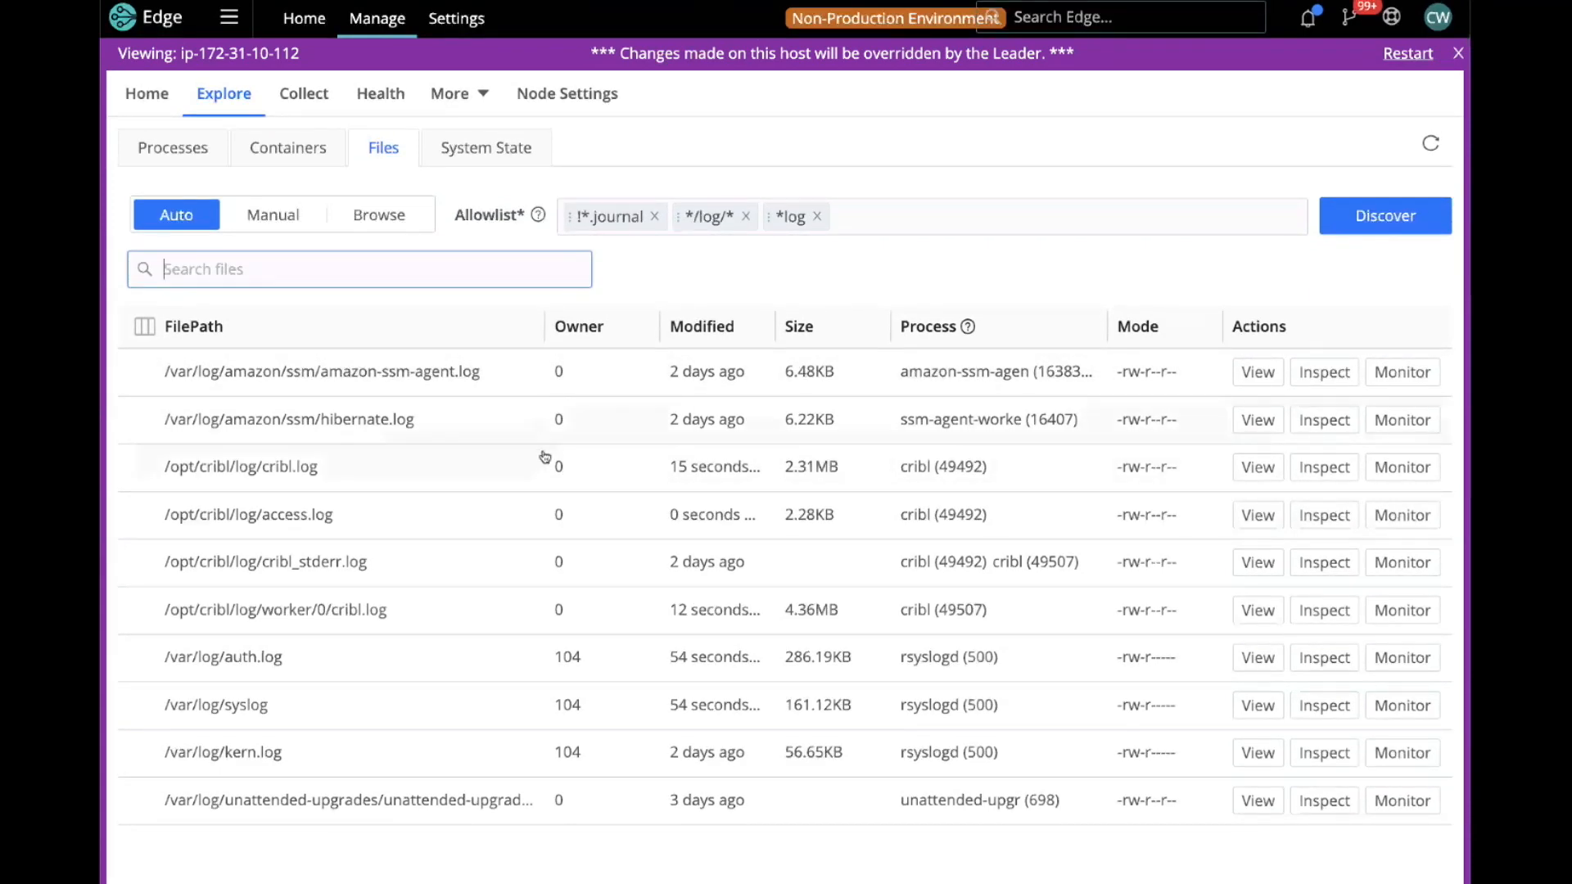
Look through the host's System State, Containers and Files views, and return to its process list.
{"action": "left_click", "coordinate": [487, 149]}
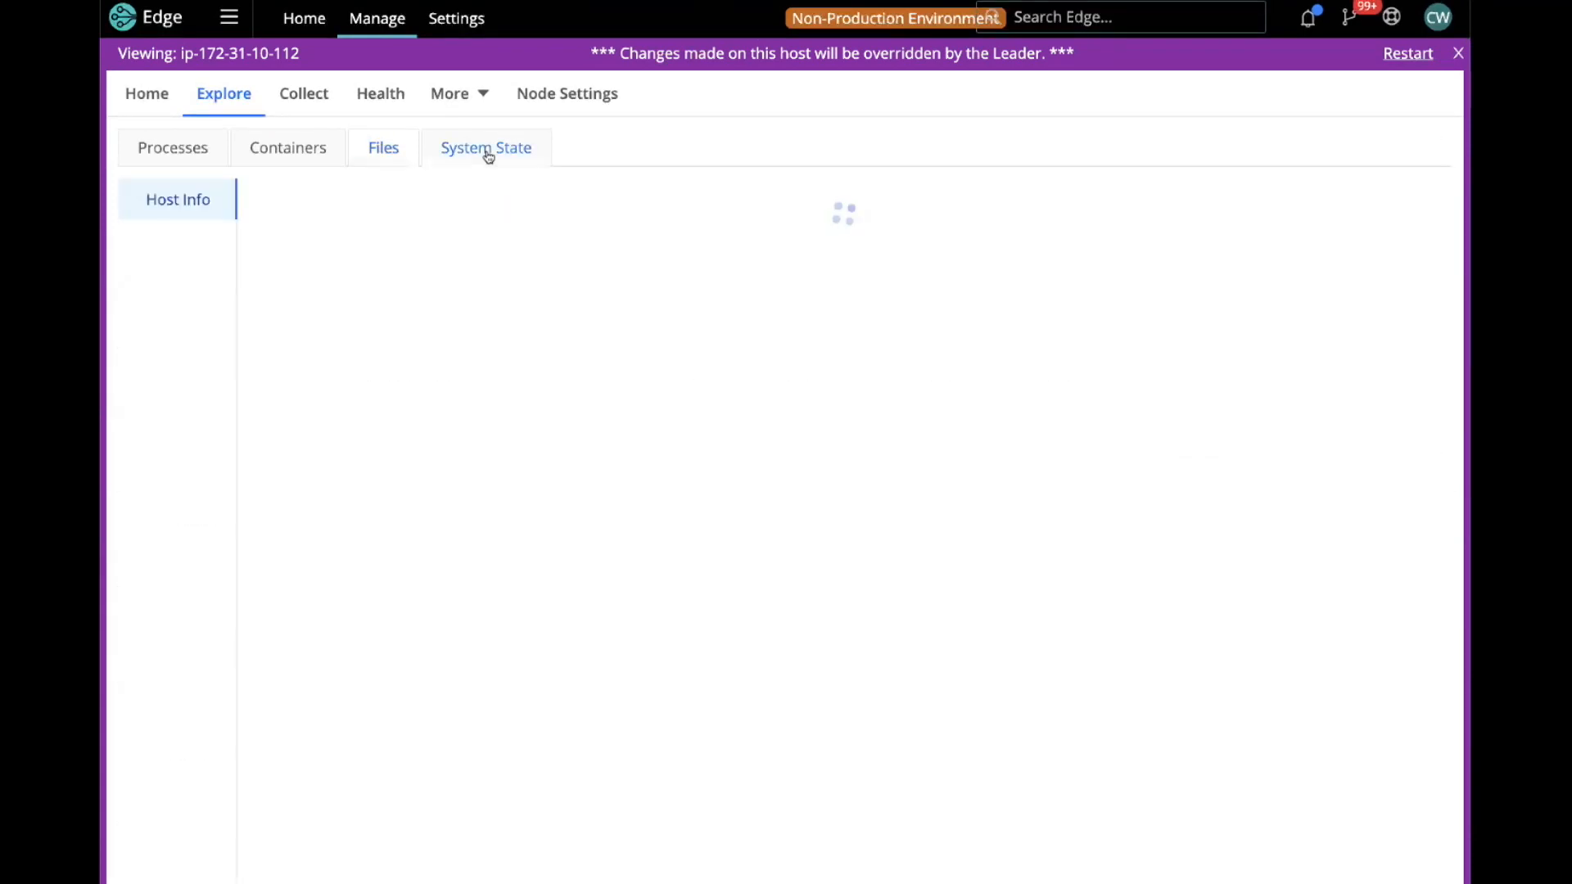
{"action": "left_click", "coordinate": [196, 151]}
{"action": "left_click", "coordinate": [283, 156]}
{"action": "left_click", "coordinate": [383, 150]}
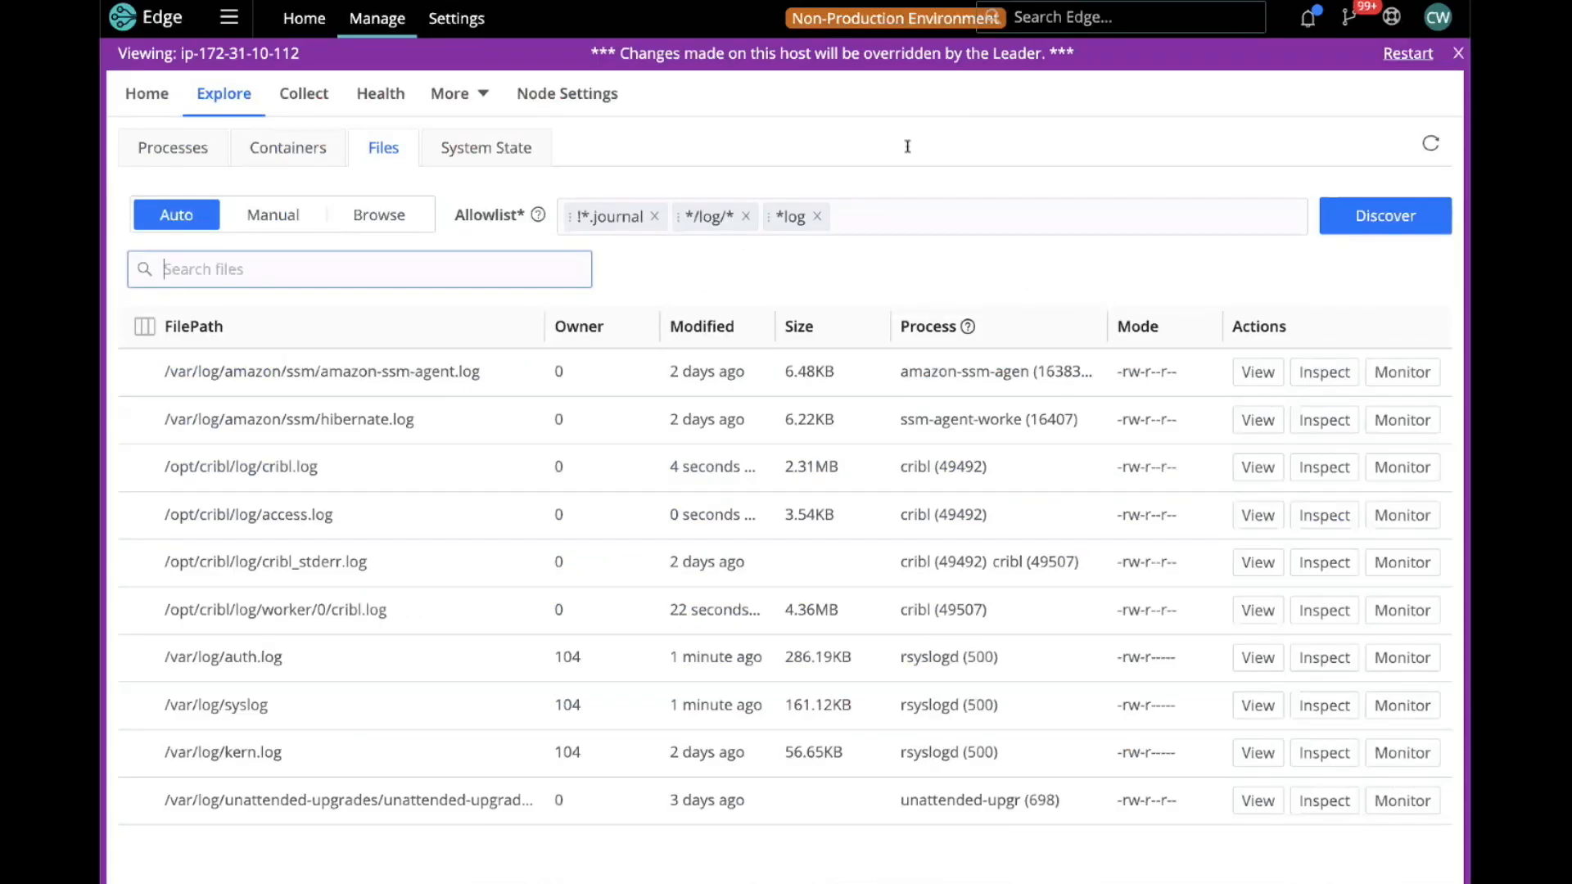
{"action": "left_click", "coordinate": [286, 158]}
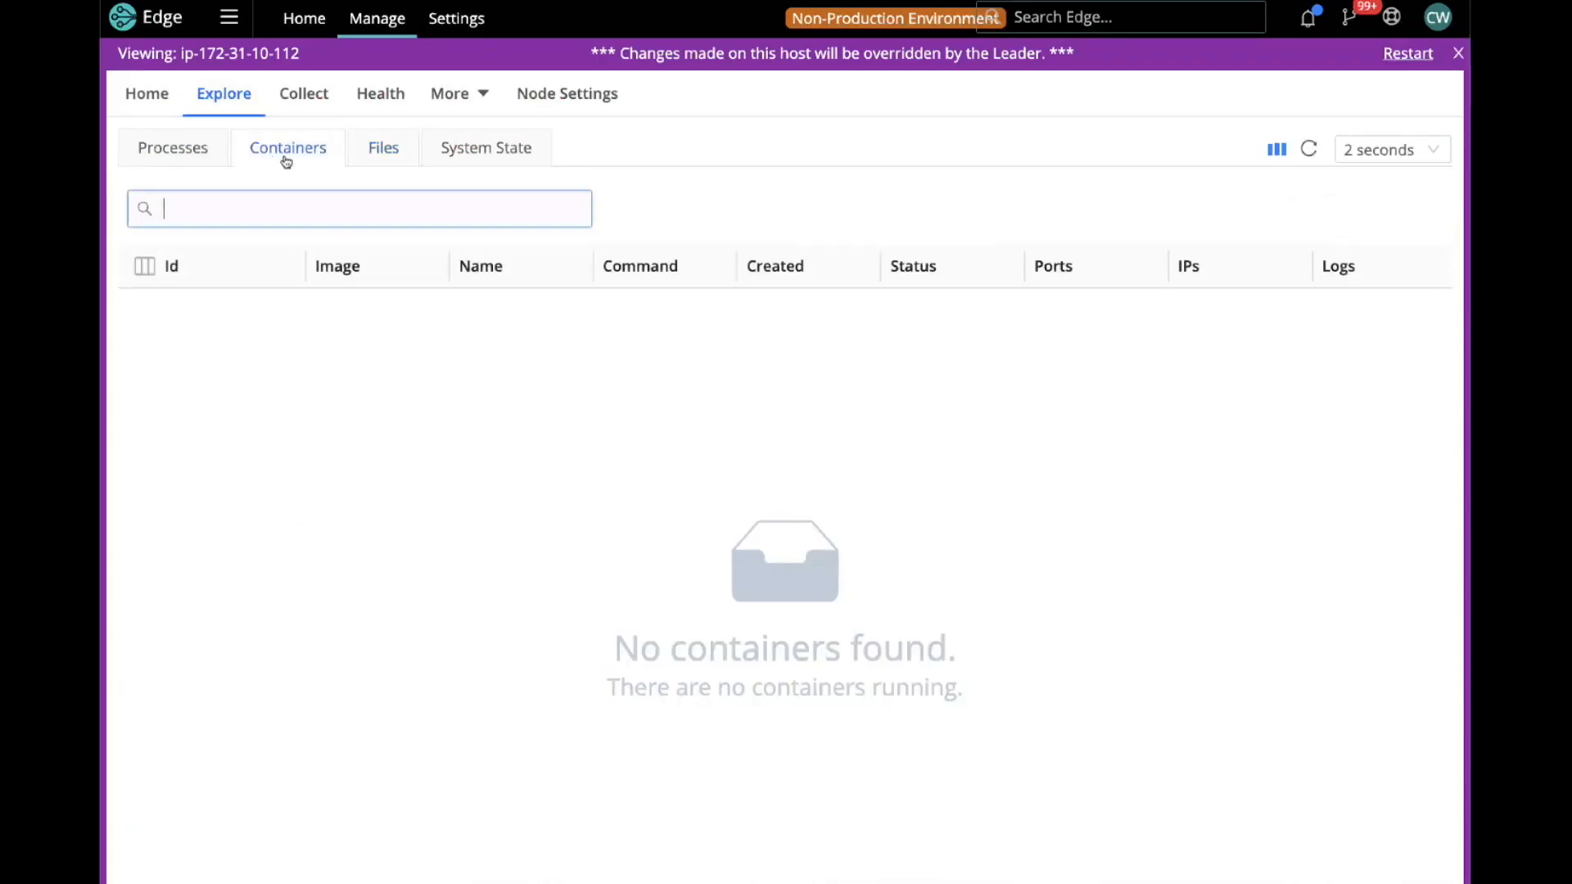
{"action": "left_click", "coordinate": [190, 153]}
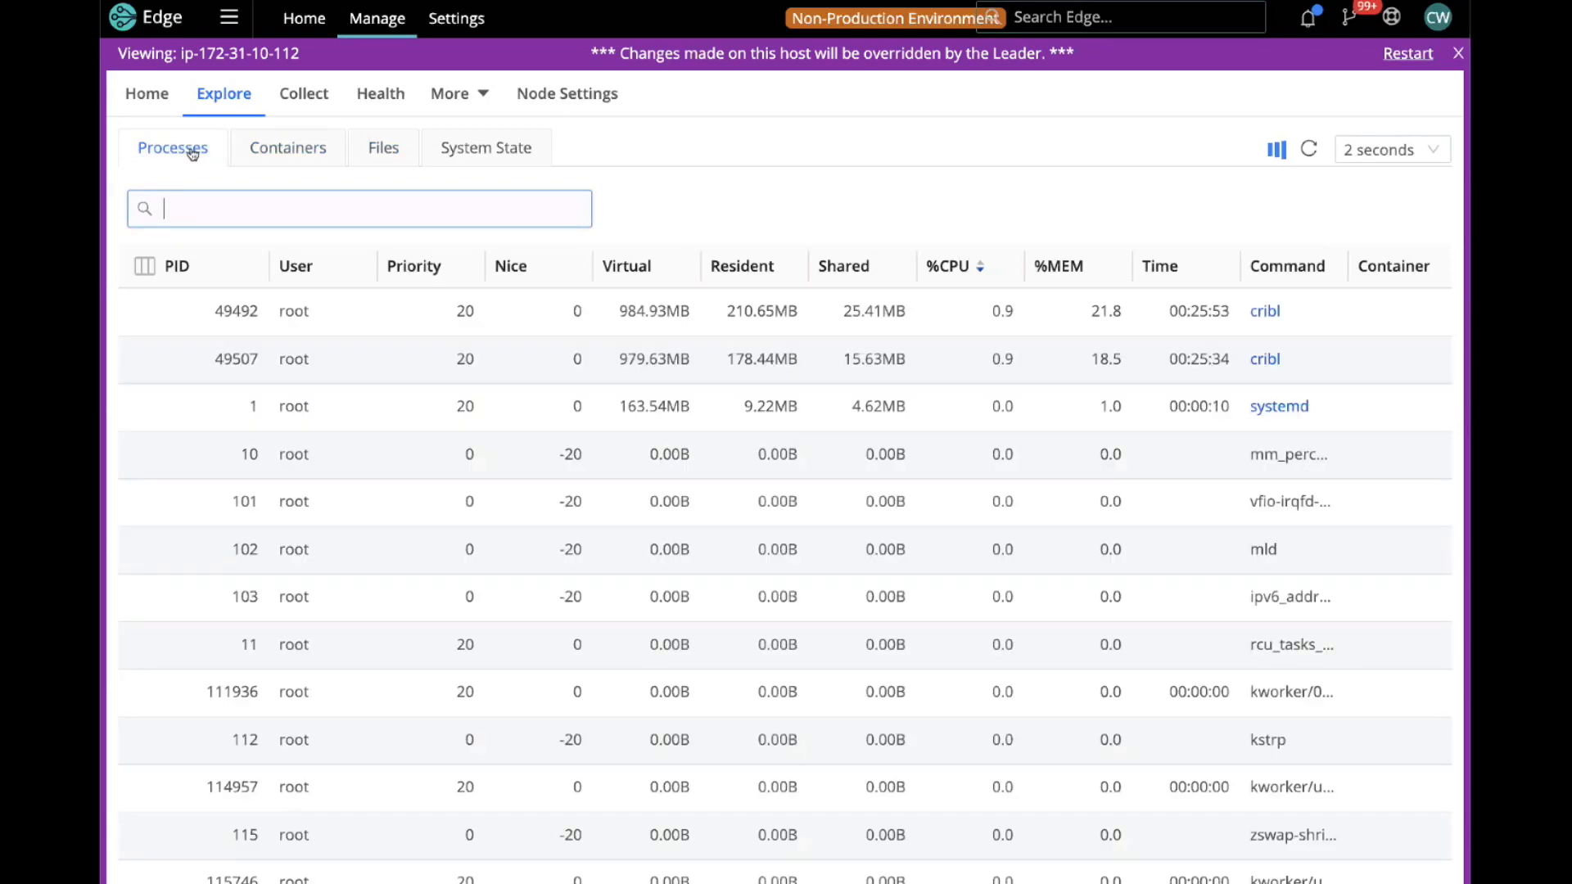
Look through the host's list of running processes, and switch back to the sshd results in Cribl Search.
{"action": "scroll", "coordinate": [720, 435], "scroll_direction": "down", "scroll_amount": 3}
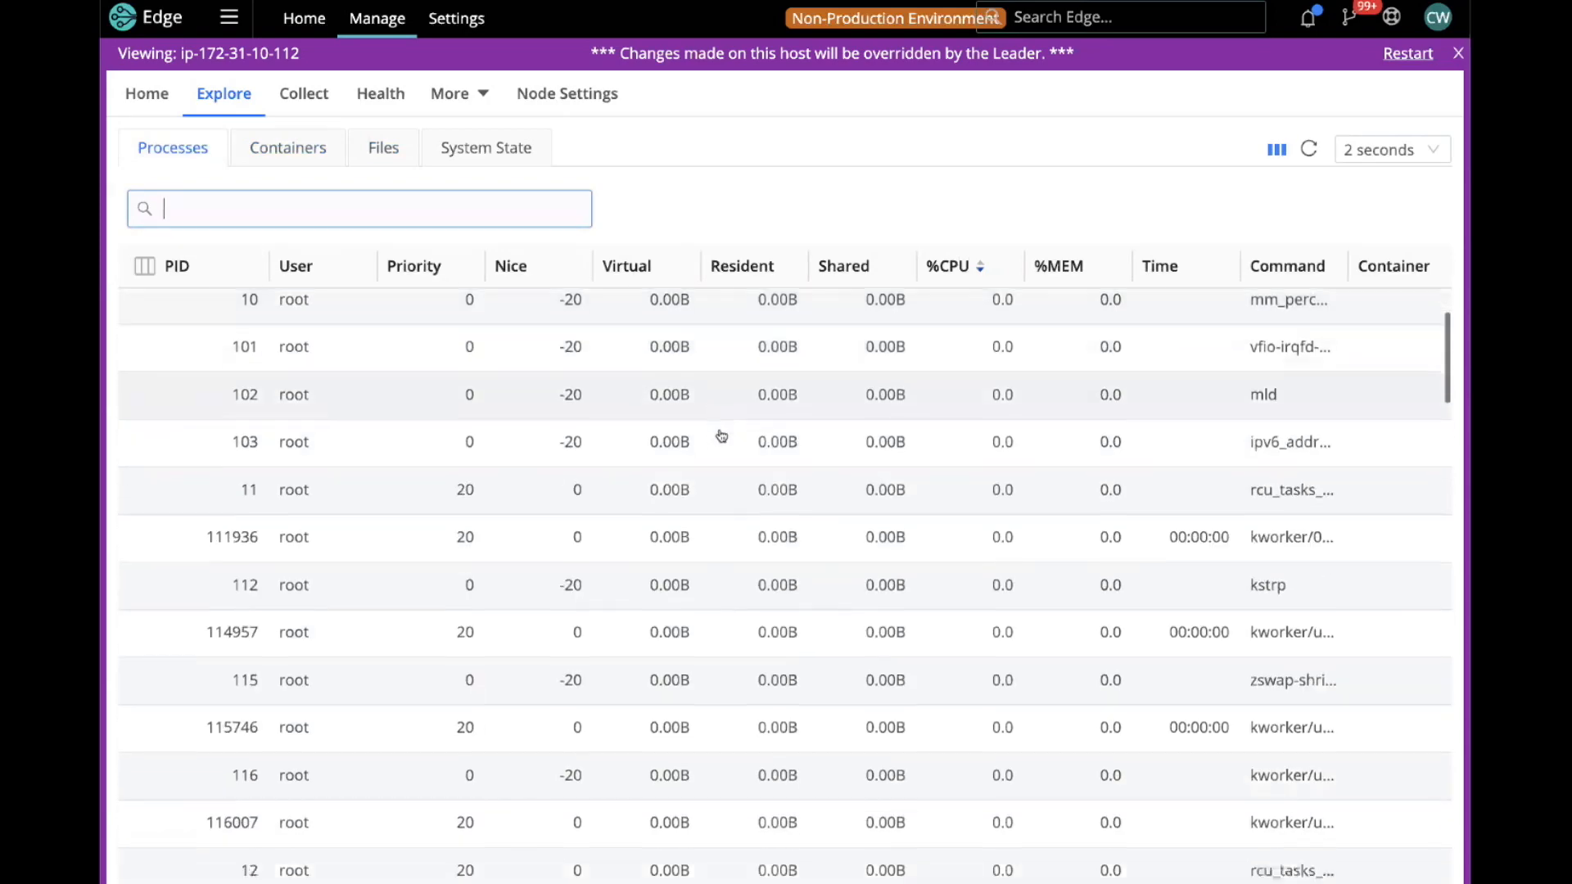
{"action": "scroll", "coordinate": [722, 435], "scroll_direction": "down", "scroll_amount": 9}
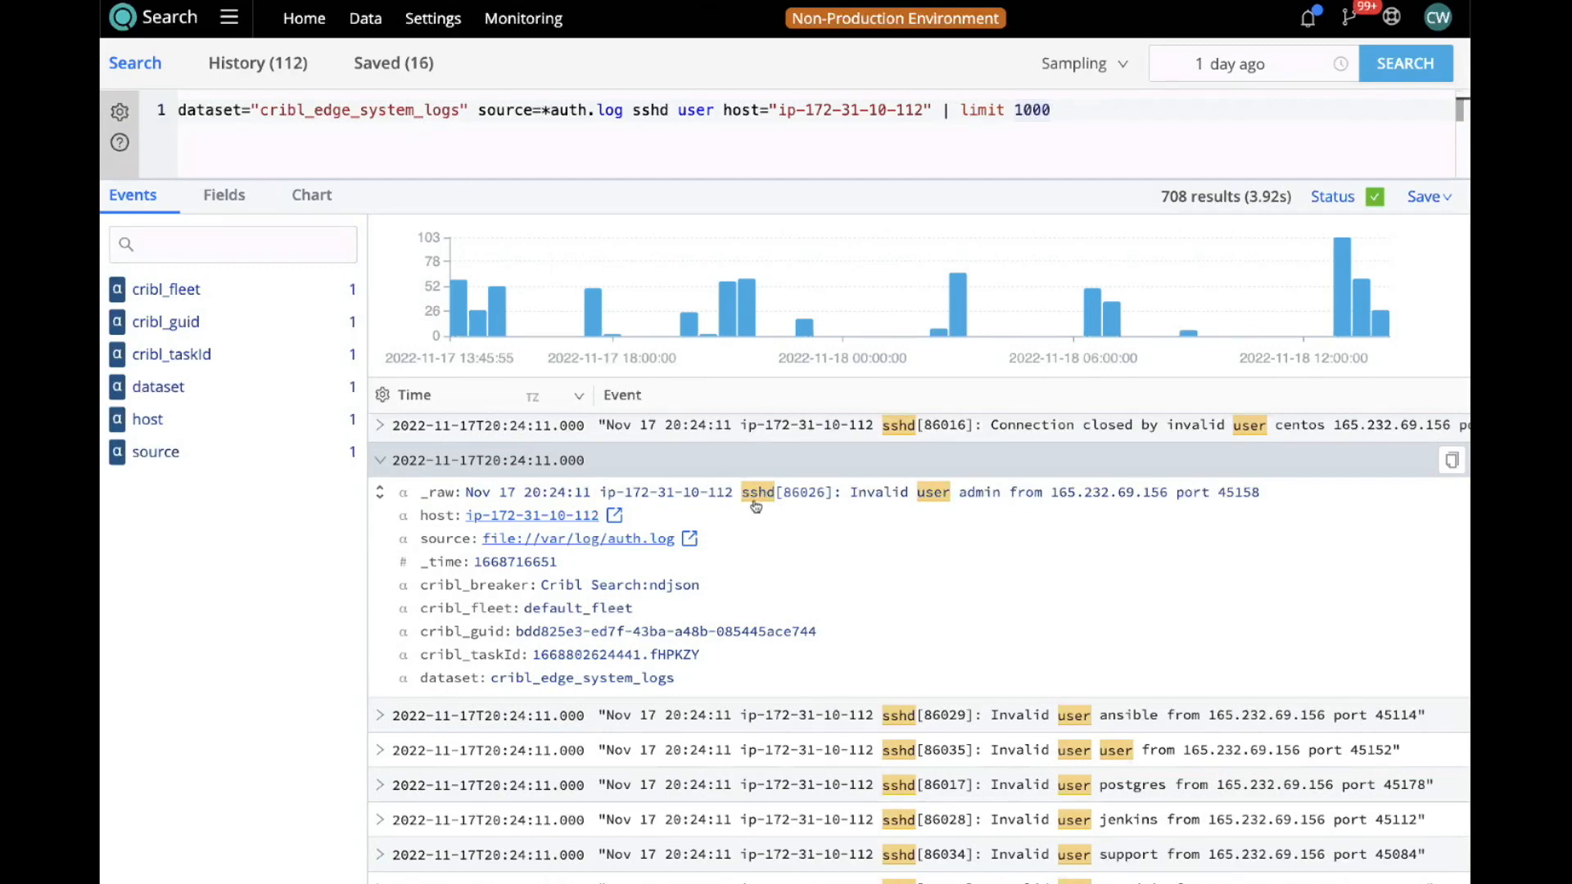
Review the sshd events around the expanded sshd[86026] event, and return to the search home page.
{"action": "scroll", "coordinate": [816, 540], "scroll_direction": "down", "scroll_amount": 4}
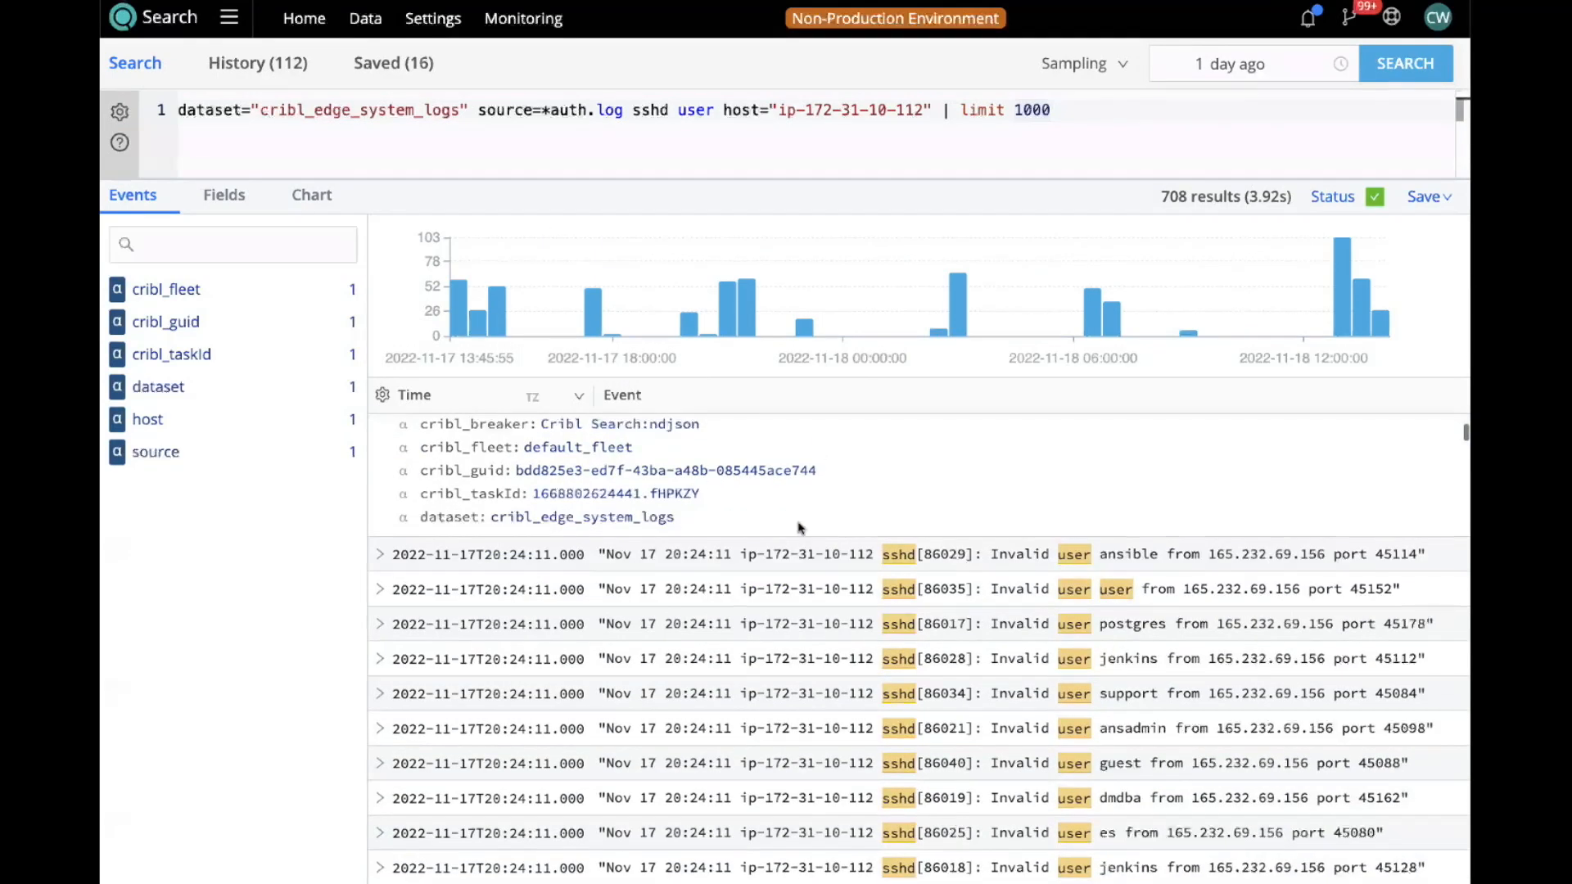
{"action": "scroll", "coordinate": [692, 464], "scroll_direction": "down", "scroll_amount": 1}
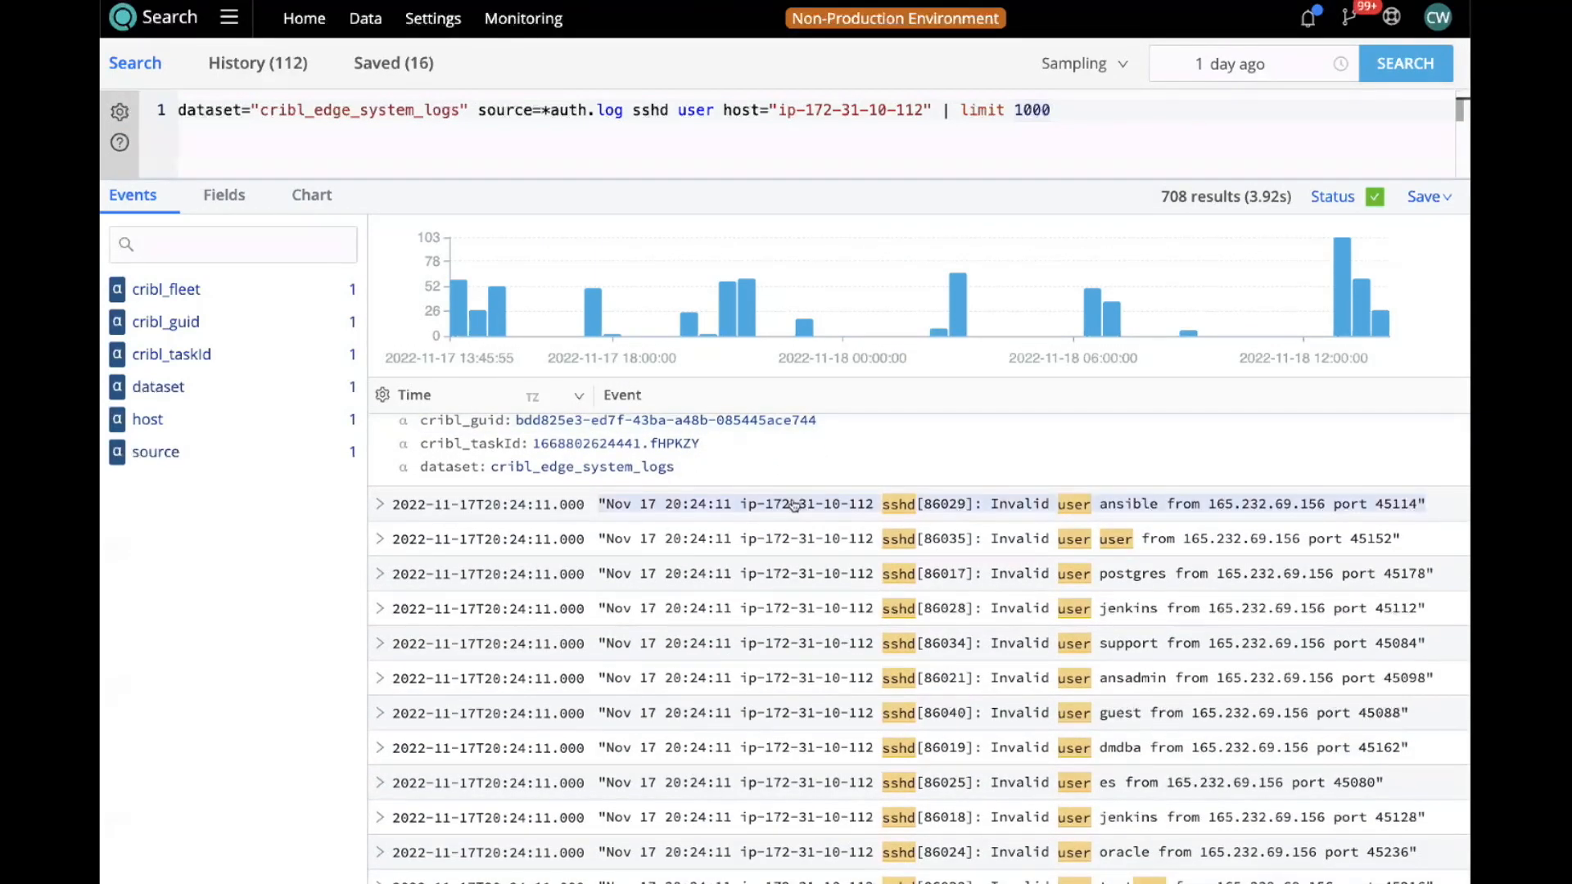
{"action": "scroll", "coordinate": [794, 505], "scroll_direction": "down", "scroll_amount": 1}
{"action": "scroll", "coordinate": [793, 506], "scroll_direction": "up", "scroll_amount": 2}
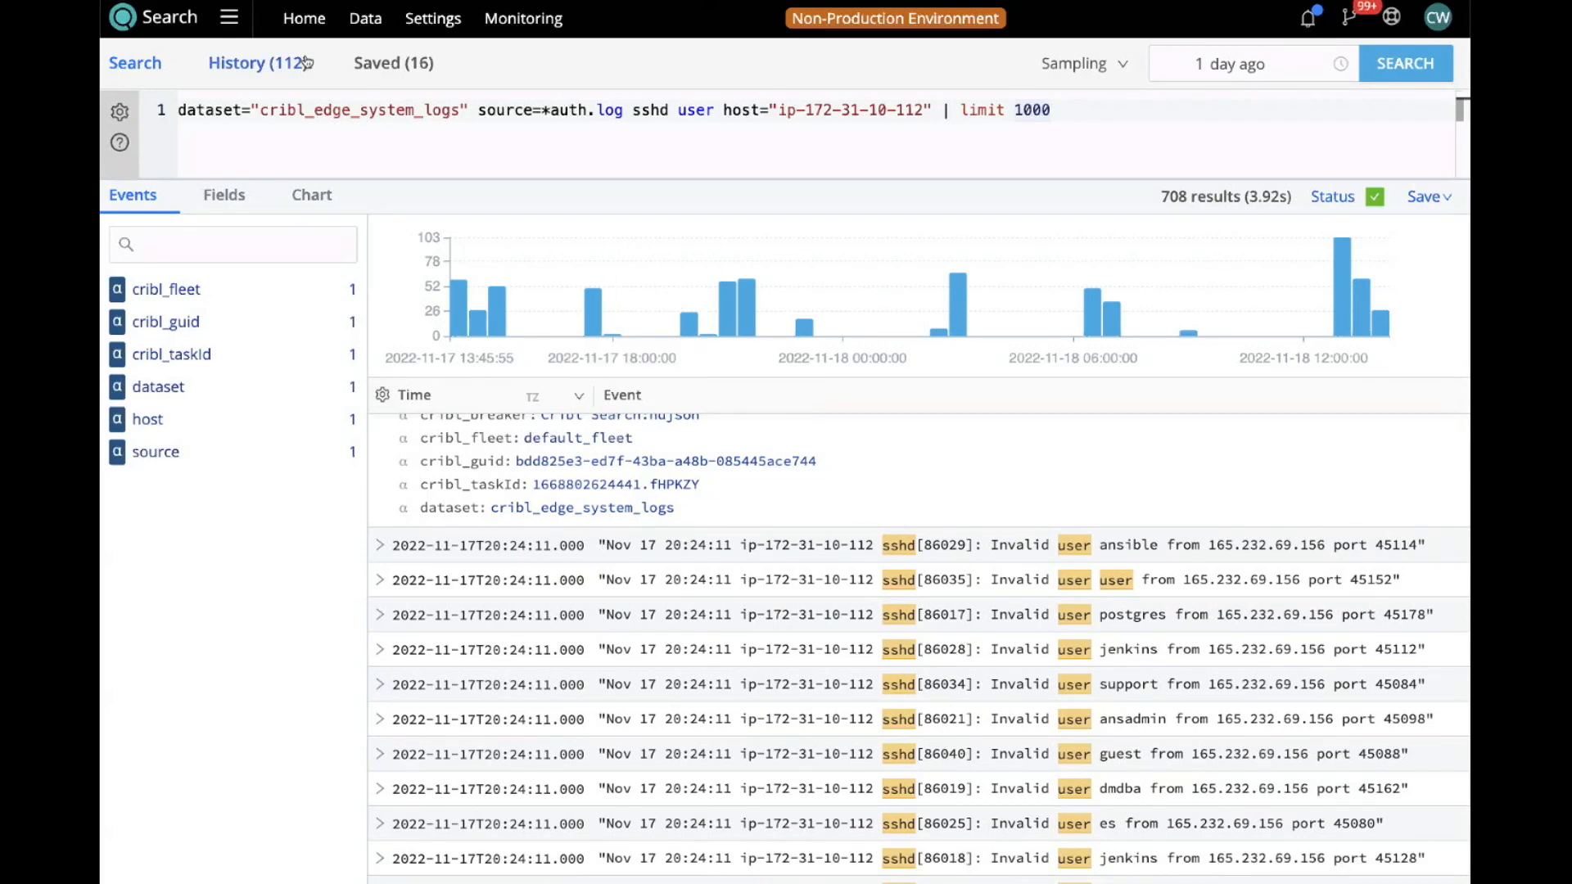
{"action": "scroll", "coordinate": [616, 606], "scroll_direction": "down", "scroll_amount": 1}
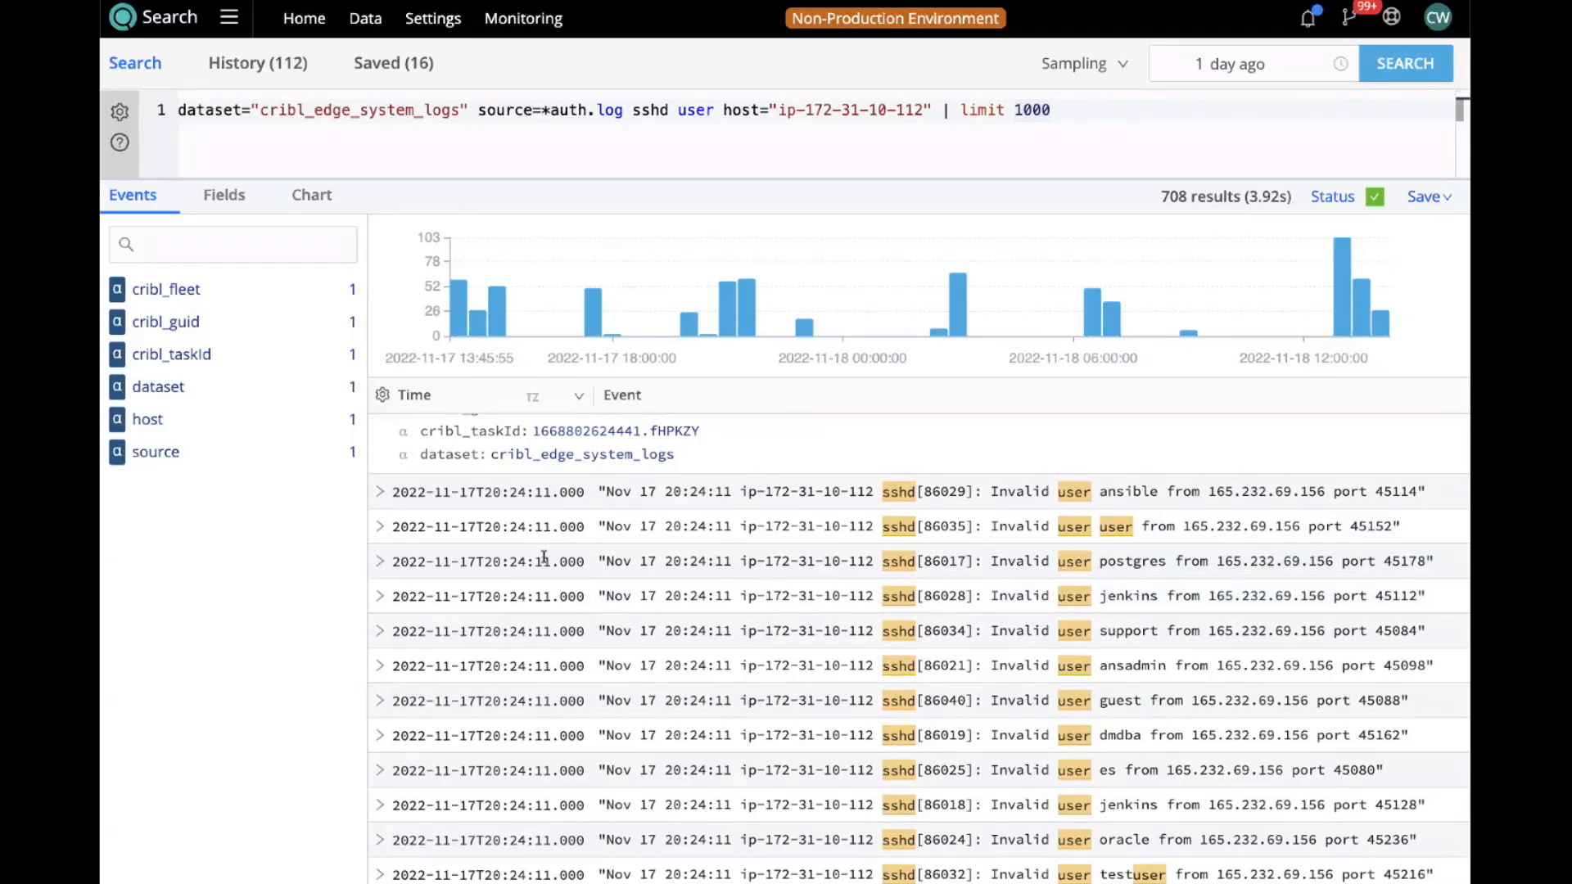
{"action": "scroll", "coordinate": [543, 557], "scroll_direction": "up", "scroll_amount": 5}
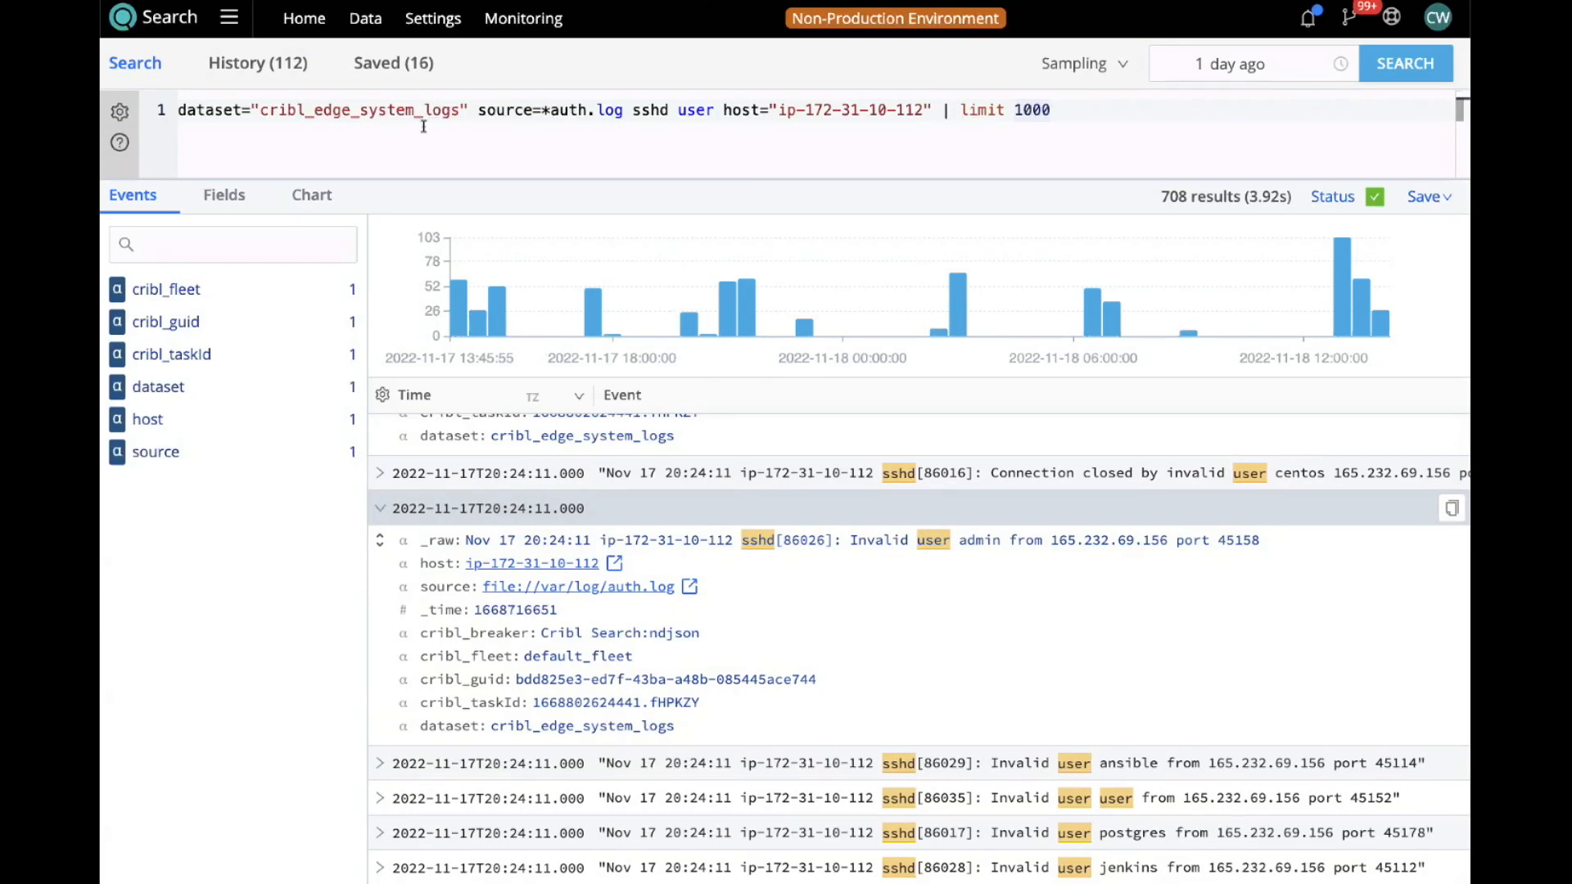
{"action": "left_click", "coordinate": [304, 22]}
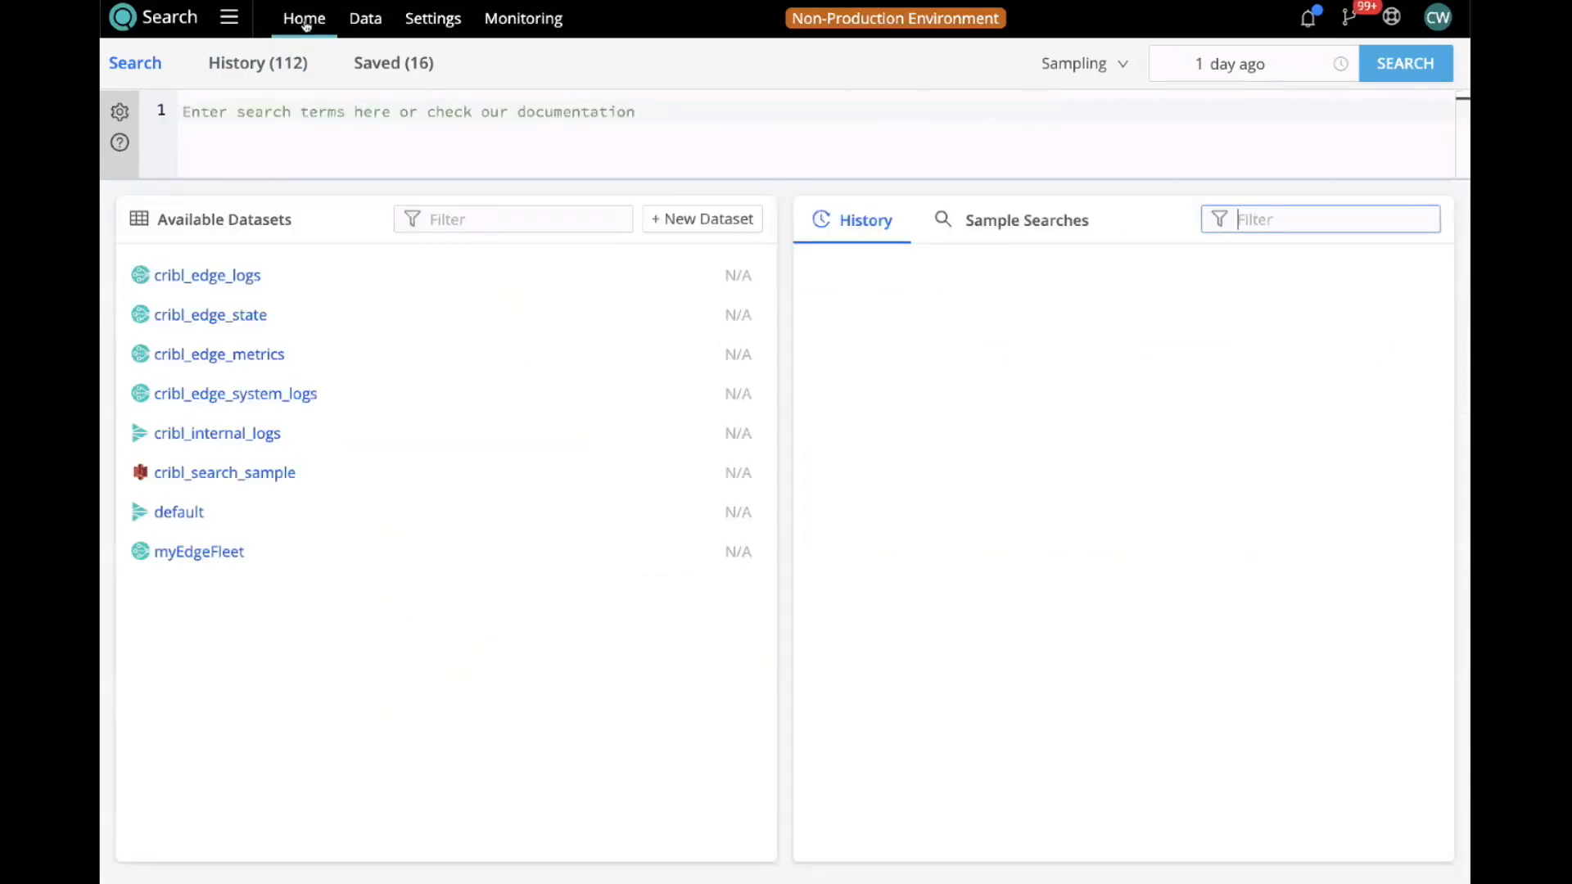